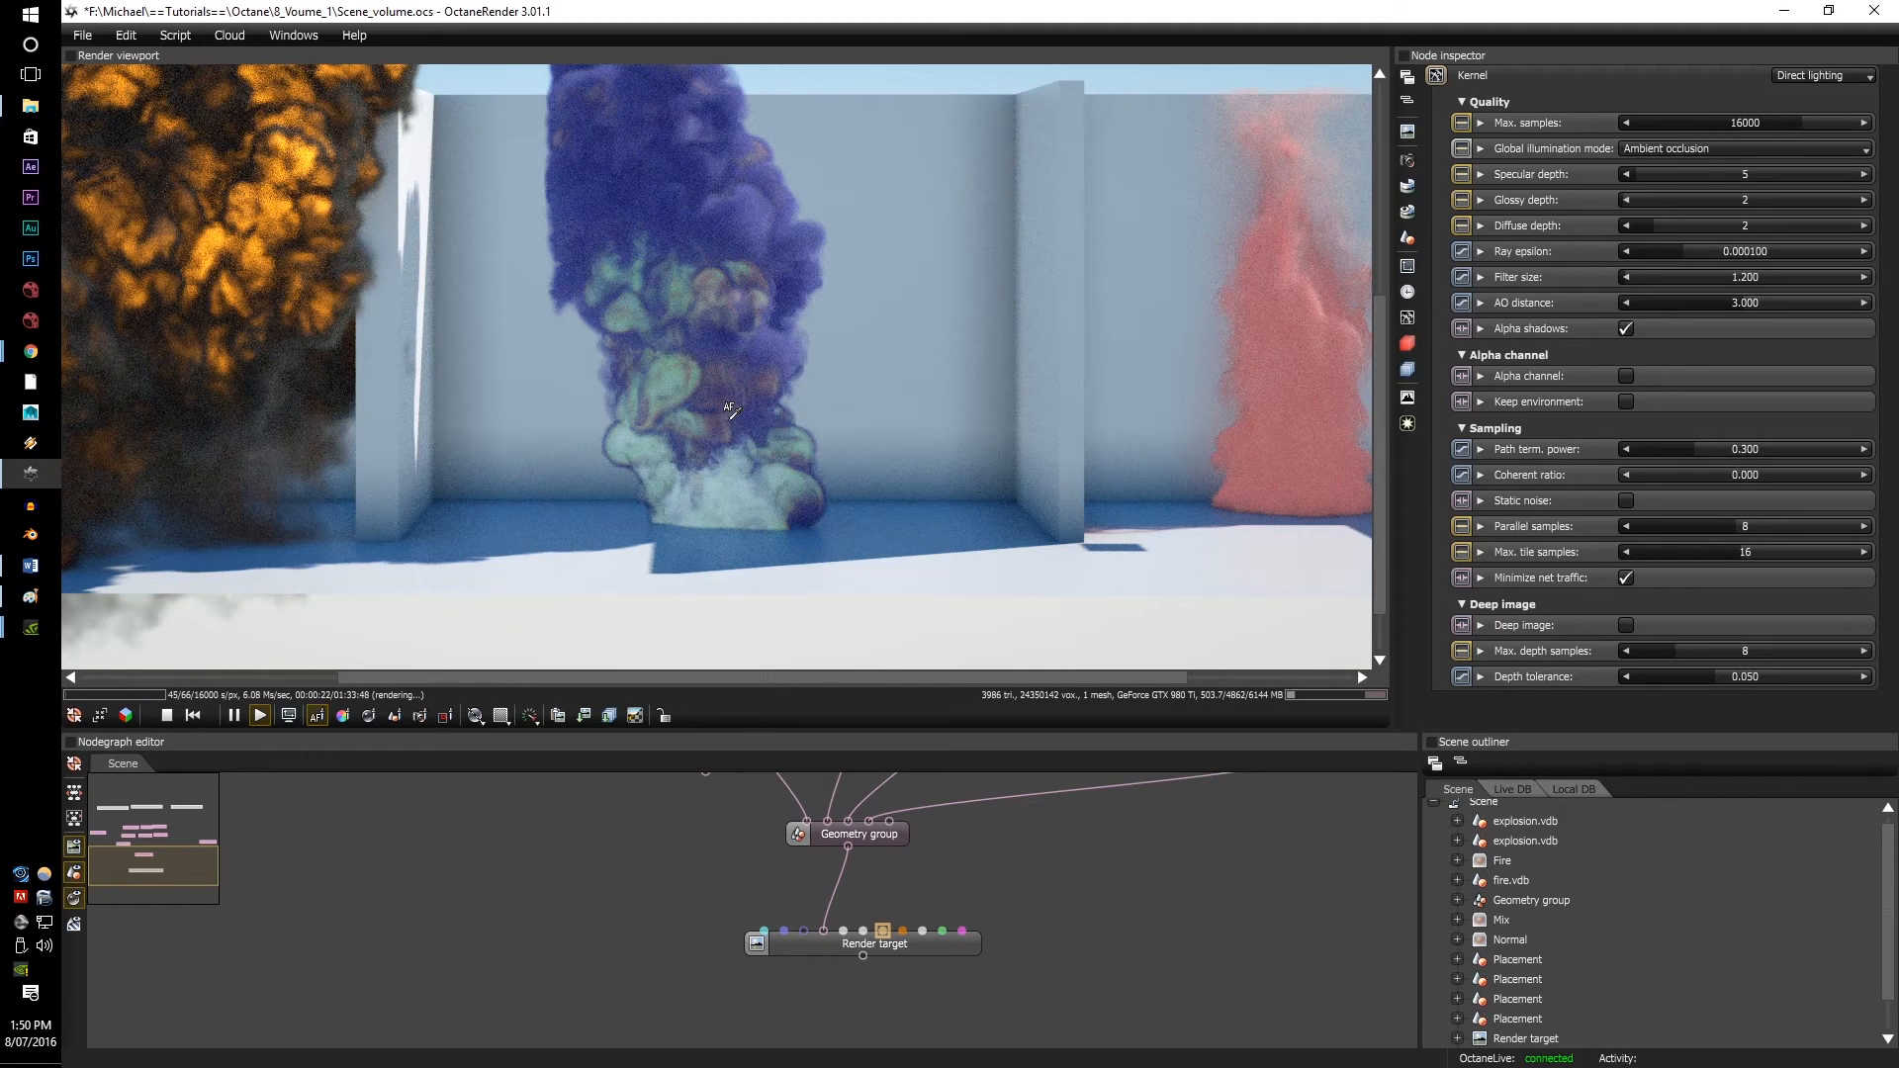
Step: Examine the coloured smoke and red smoke volumes up close in the render, and check the render target's post-processing settings
ctrl+drag(703, 318, 740, 468)
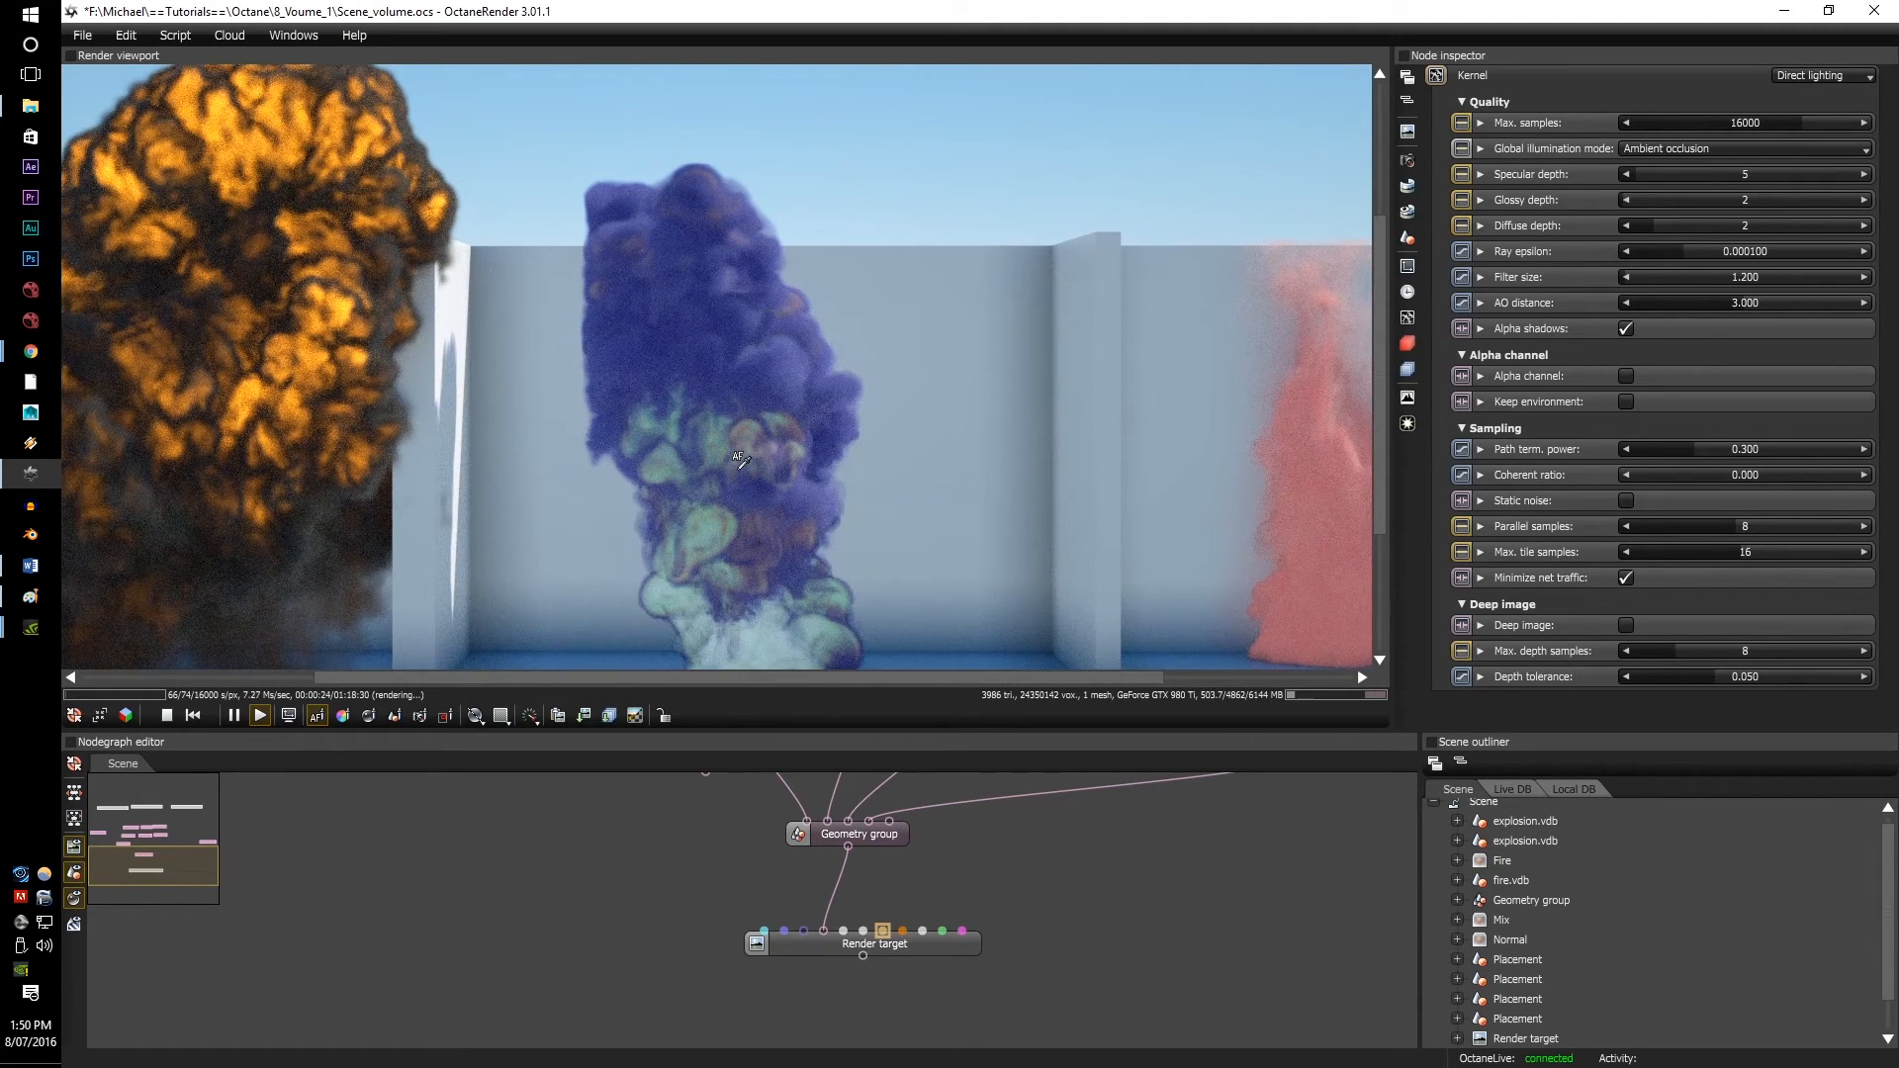
scroll(693, 372, up, 1)
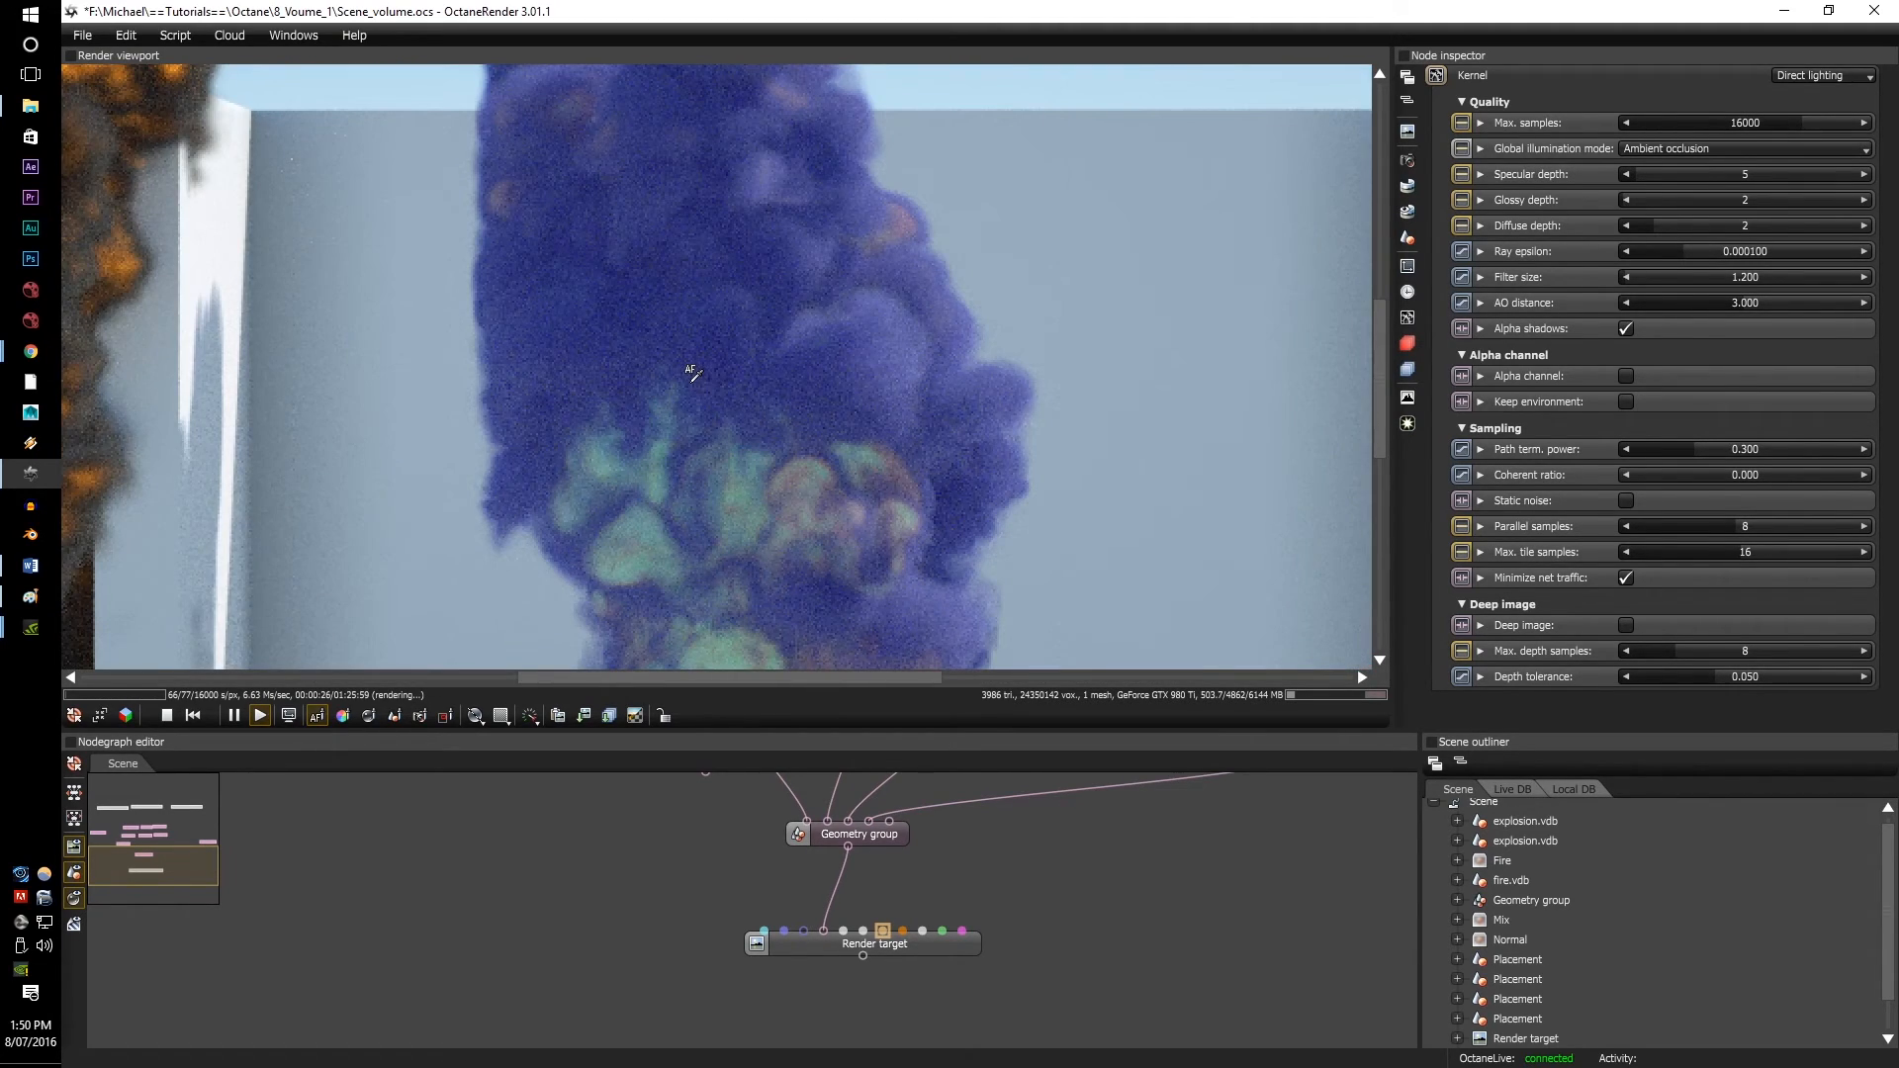
scroll(692, 372, up, 1)
scroll(796, 623, down, 1)
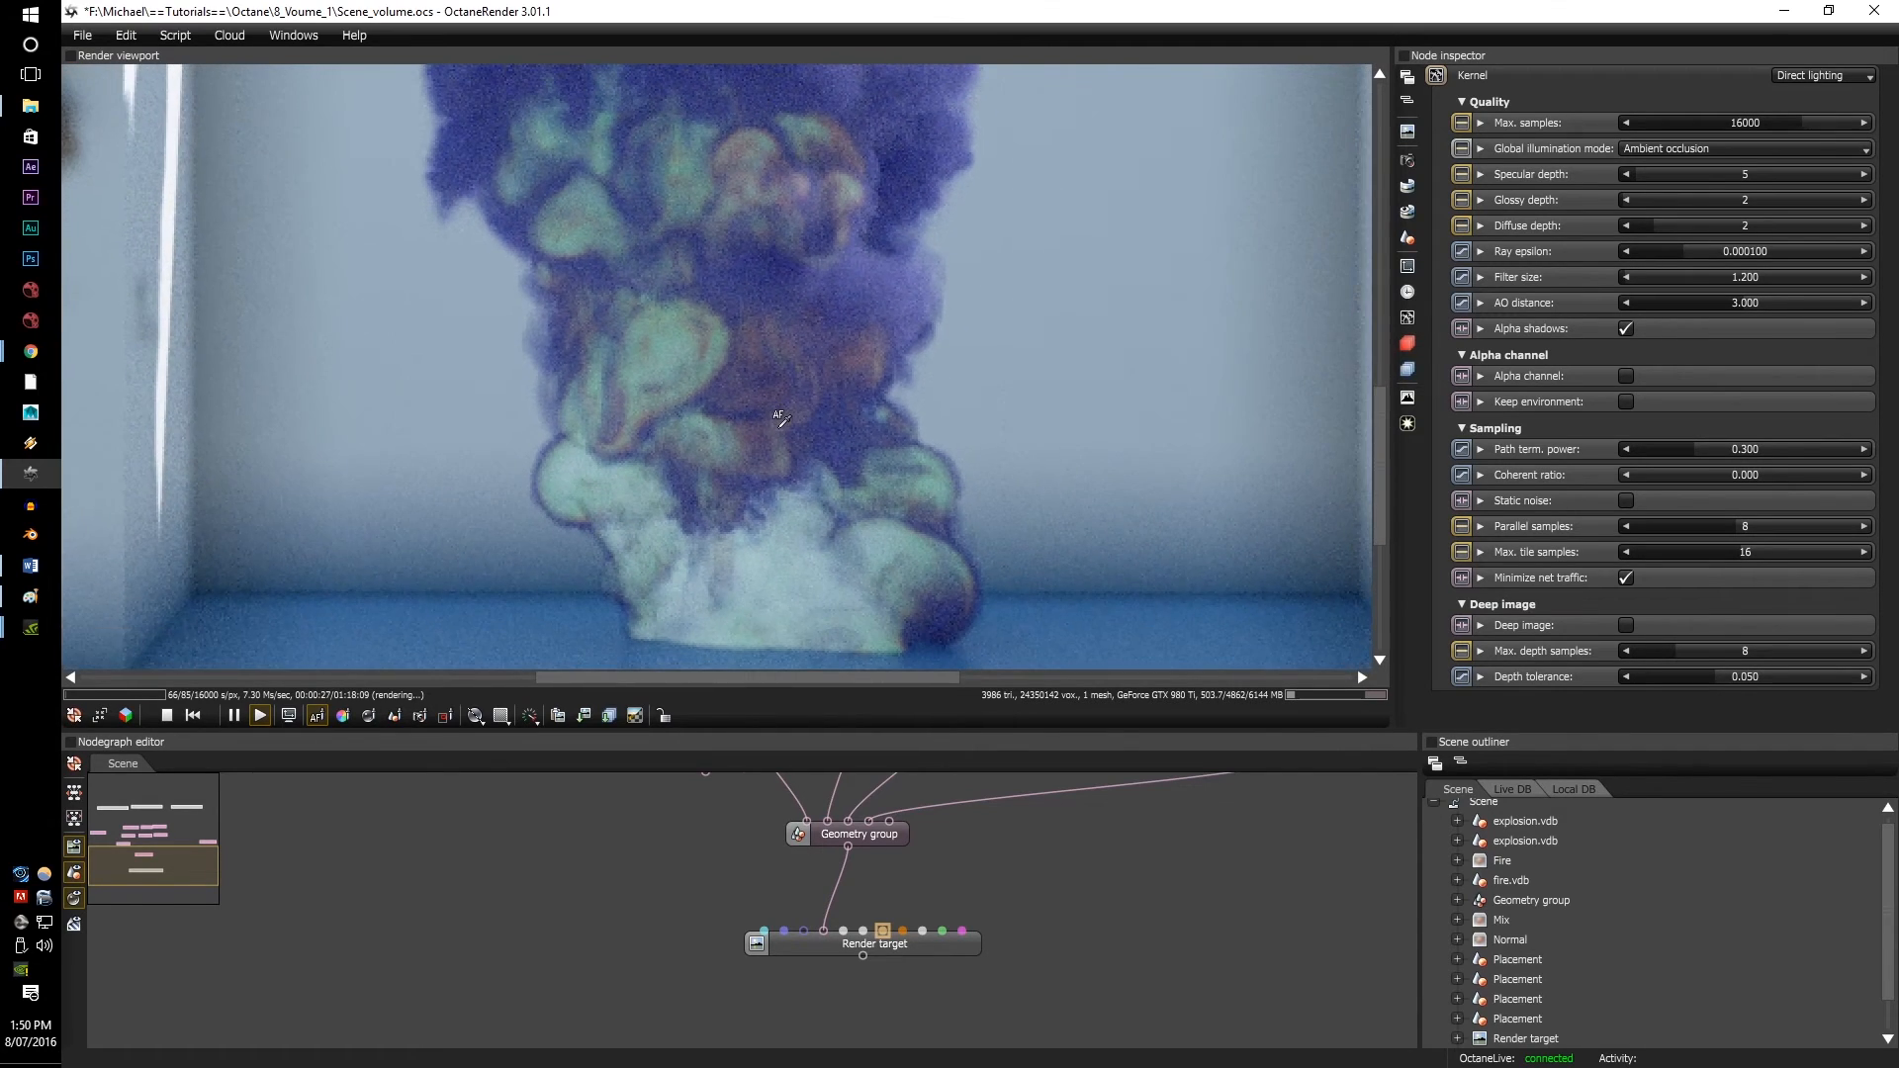
scroll(493, 442, down, 2)
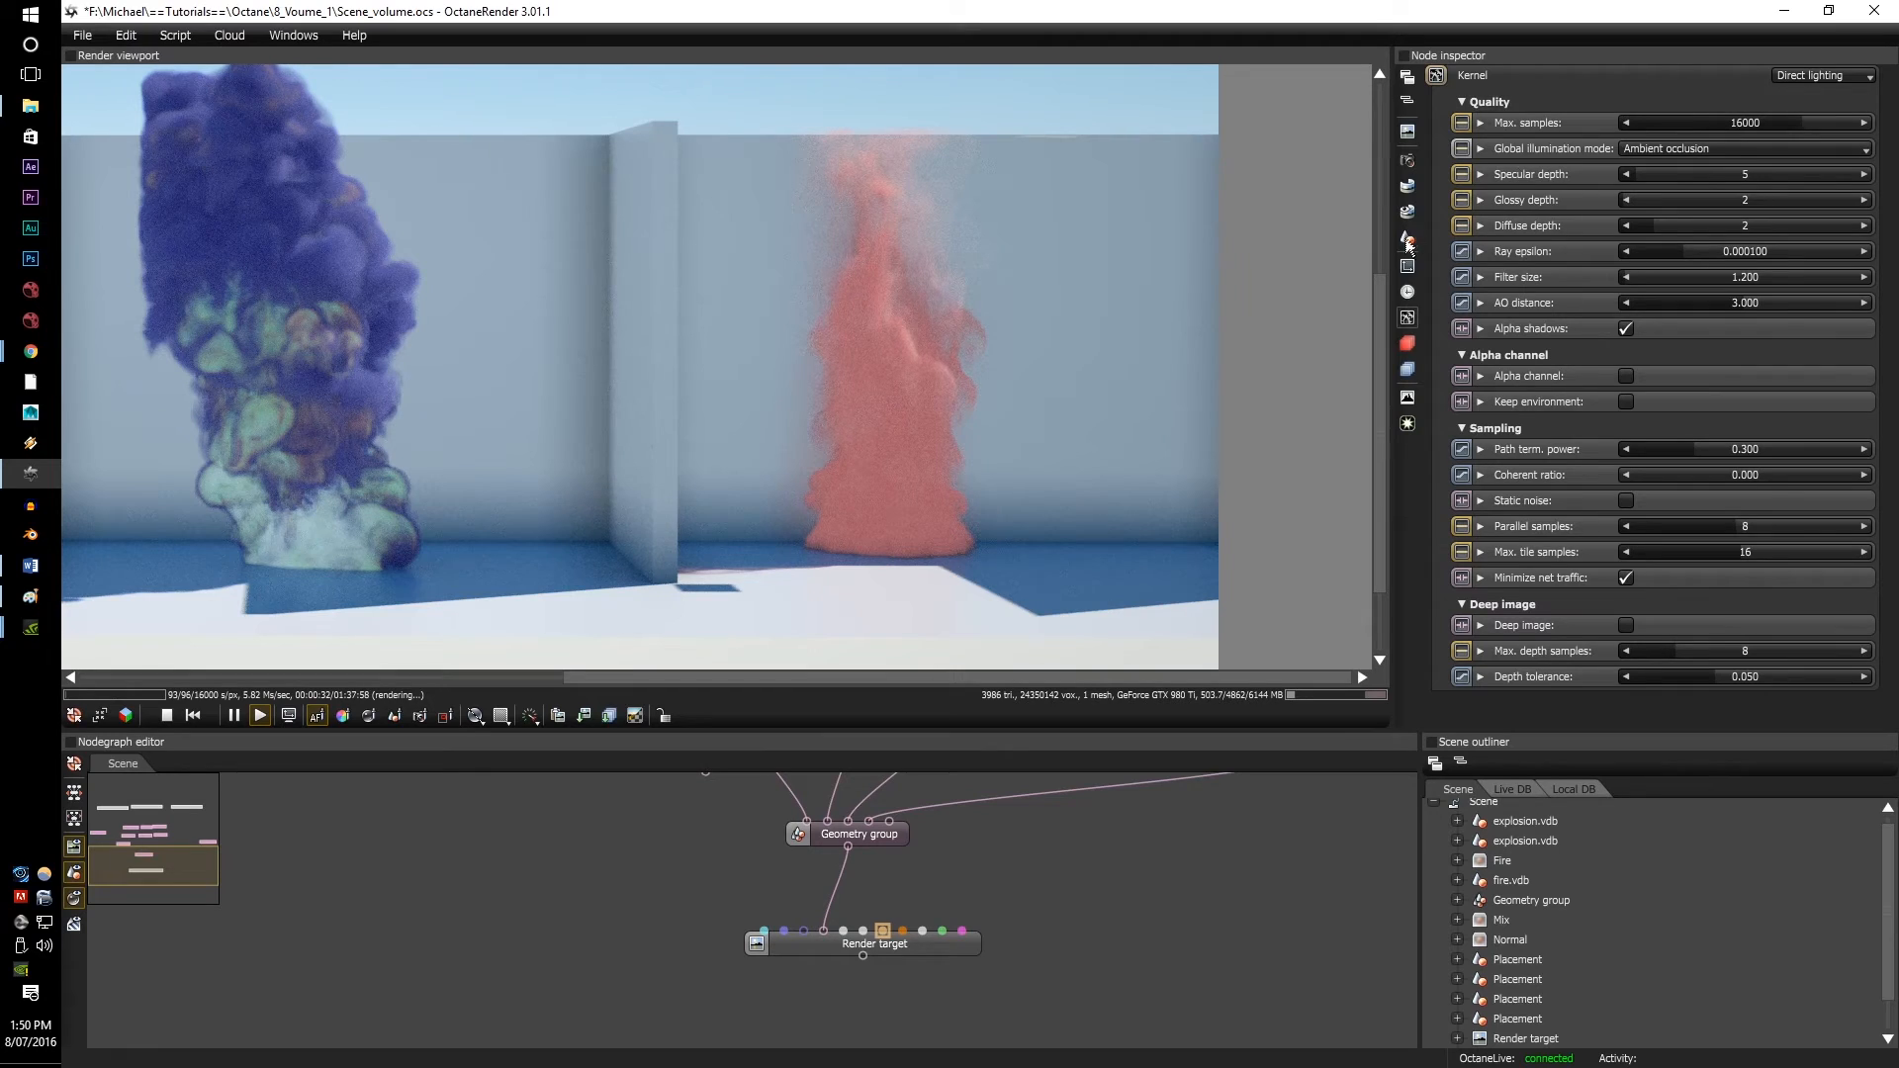
click(1408, 424)
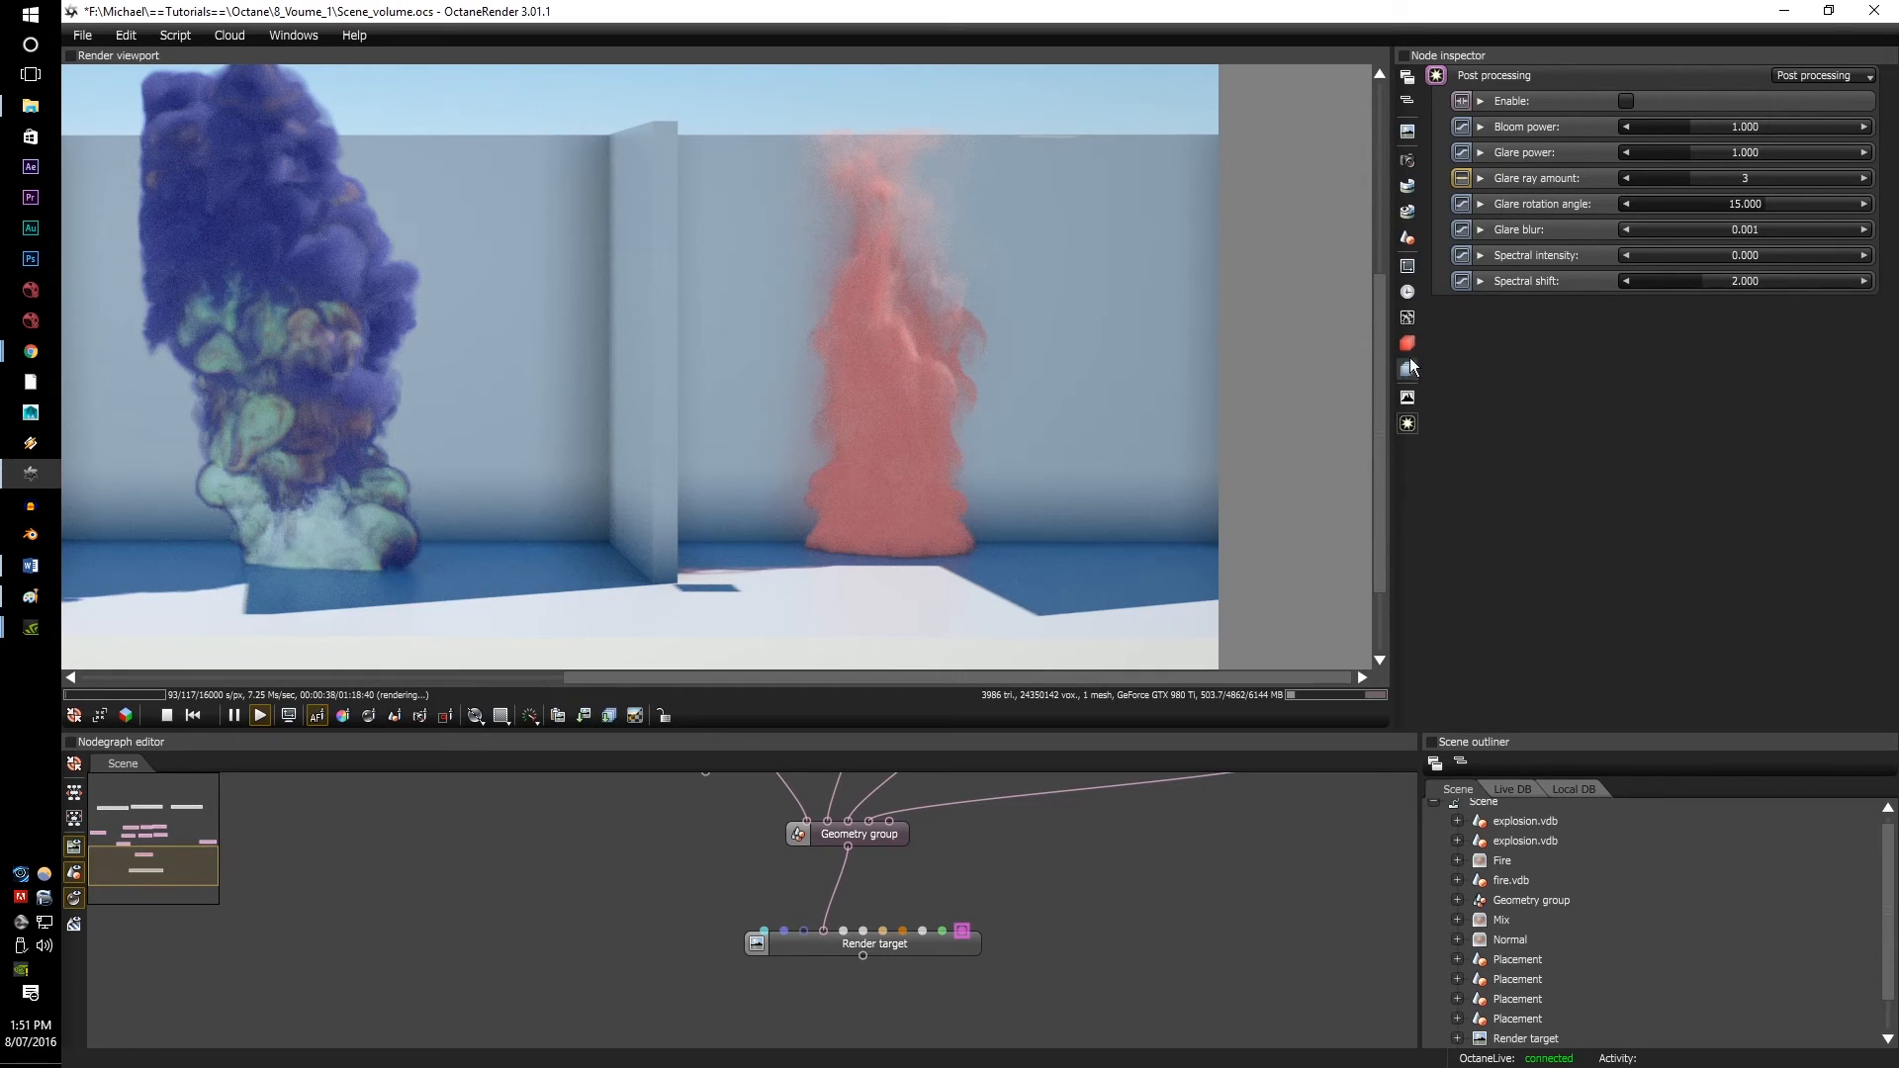
Step: Focus the camera on the red smoke and switch the render target's kernel to Path tracing
click(911, 409)
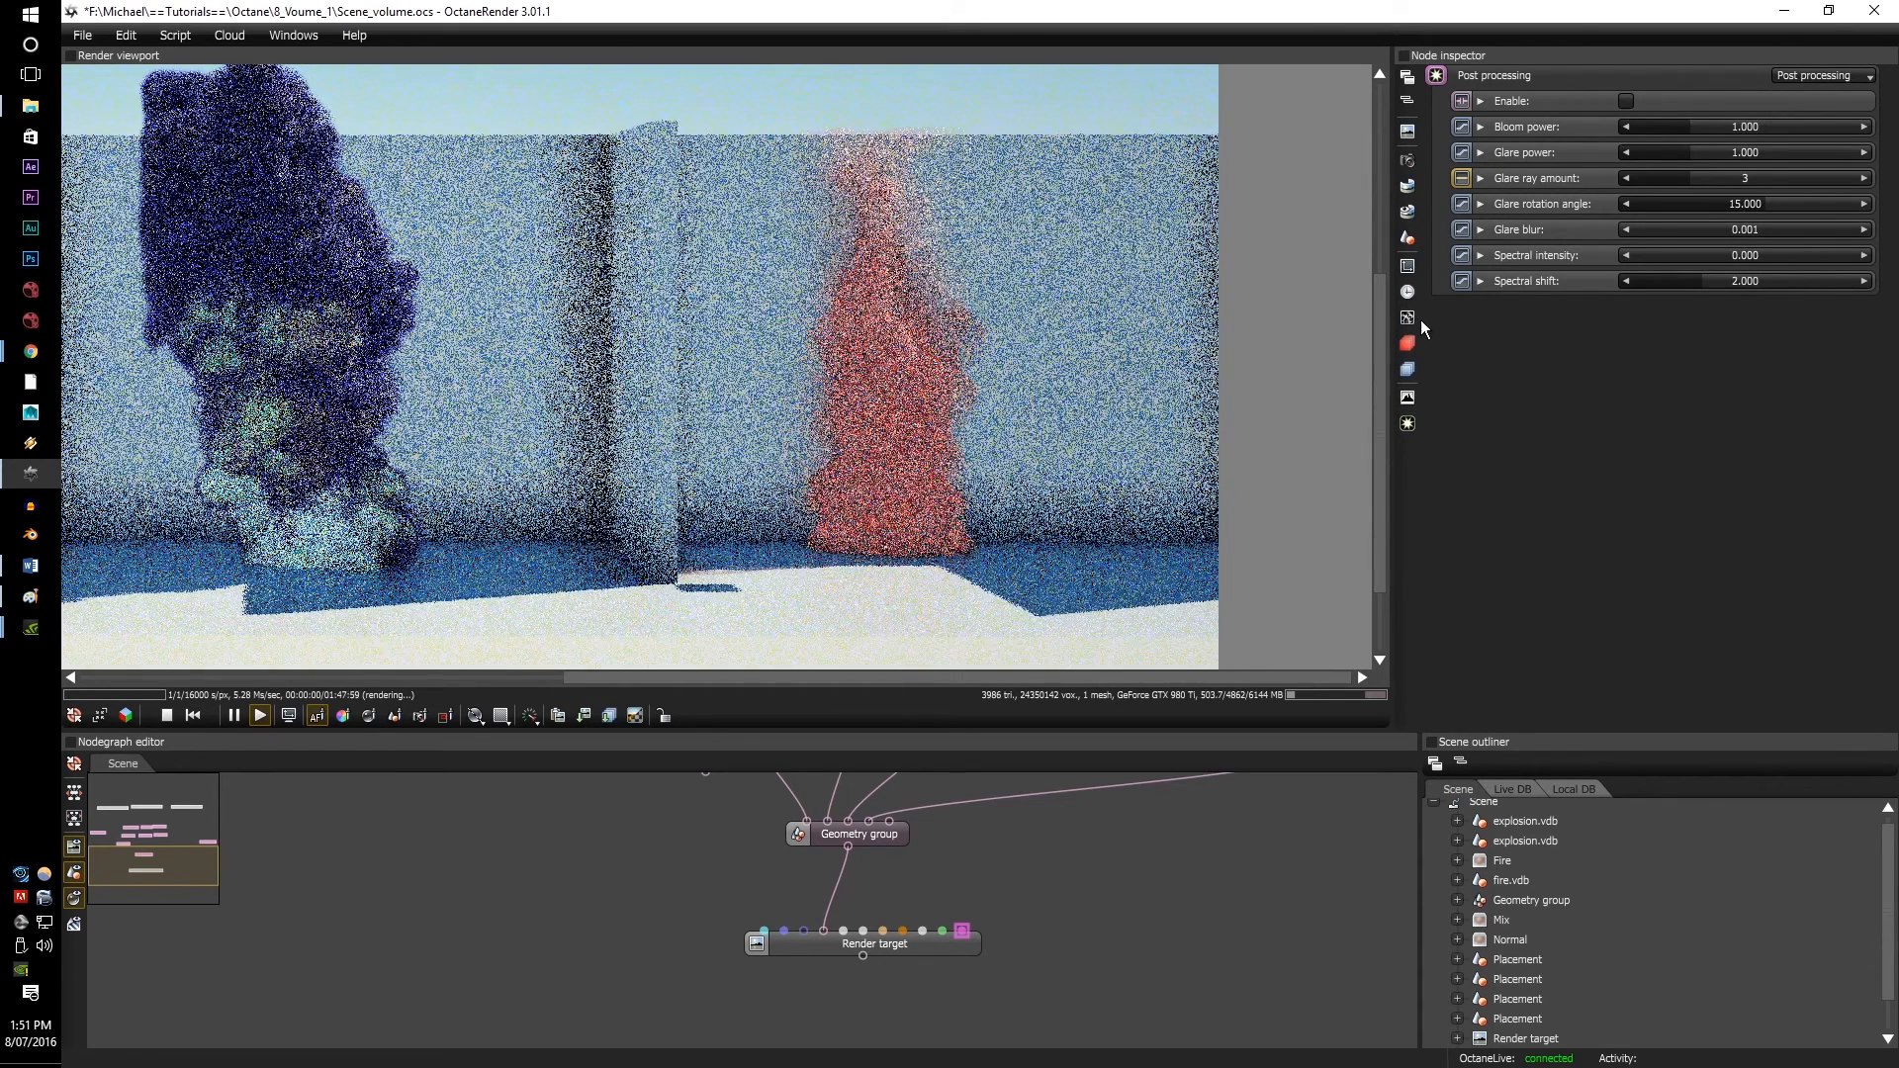
click(1406, 318)
click(1823, 75)
click(1804, 149)
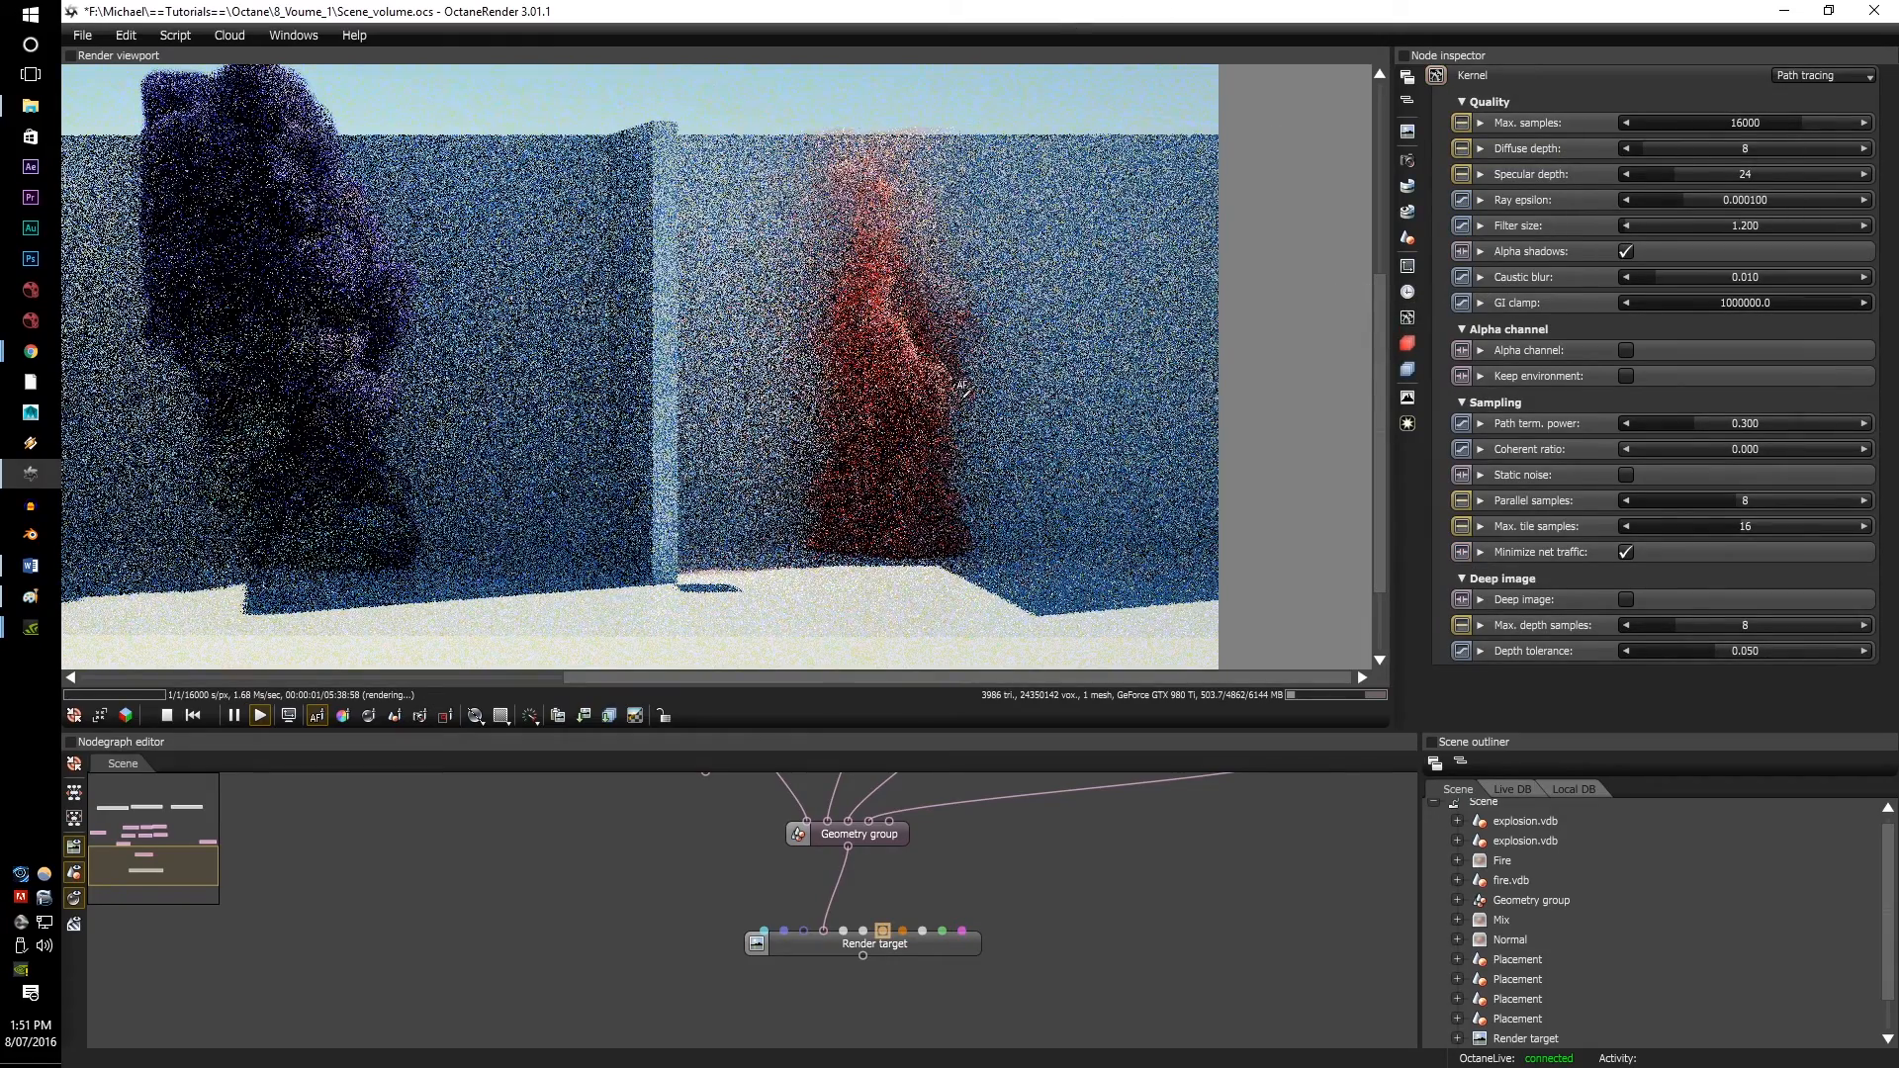
click(915, 435)
Step: Connect the Volume medium node to the explosion.vdb beside fire.vdb, replacing its Fire medium
ctrl+scroll(915, 435, down, 1)
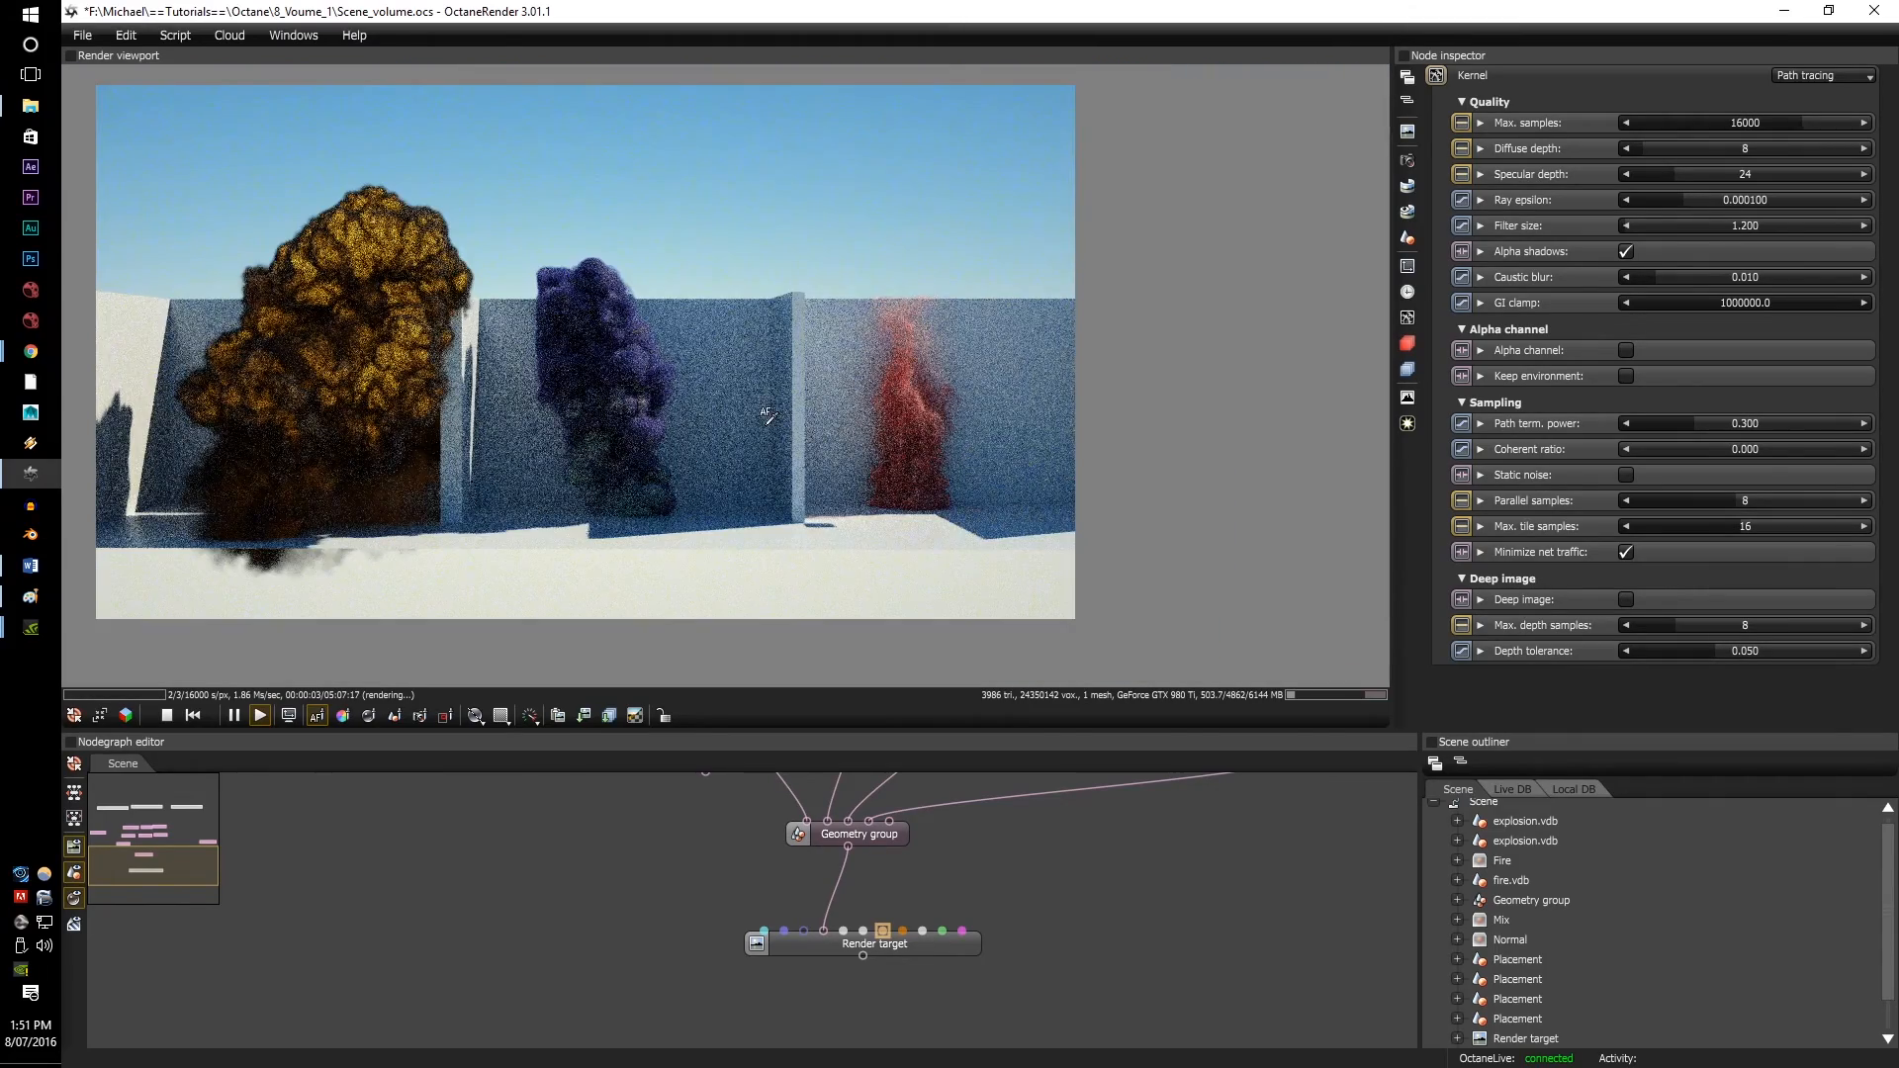
ctrl+drag(770, 416, 929, 429)
drag(940, 843, 914, 981)
scroll(912, 921, down, 1)
drag(574, 927, 563, 1037)
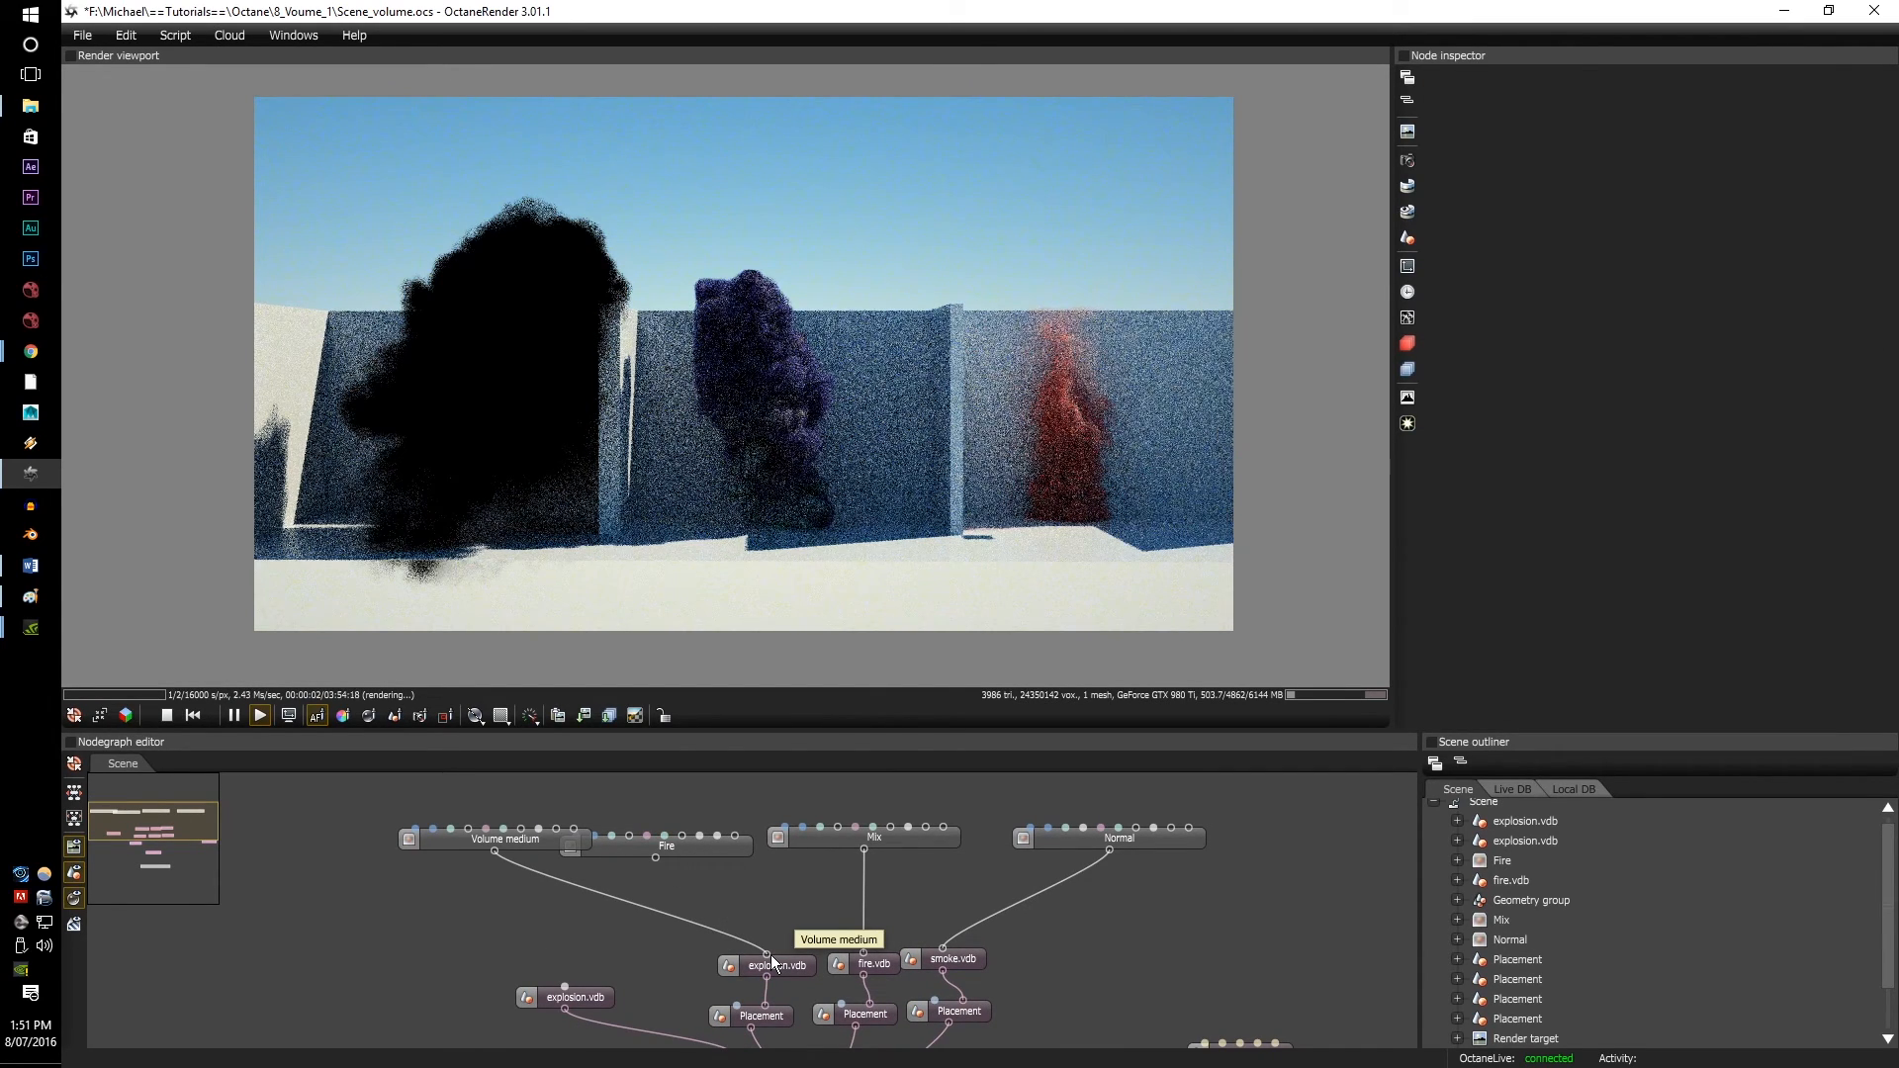
Step: Disconnect the fire.vdb and smoke.vdb placements from the Geometry group and centre the camera on the explosion
drag(838, 986, 832, 814)
drag(824, 948, 846, 915)
right_drag(470, 387, 772, 389)
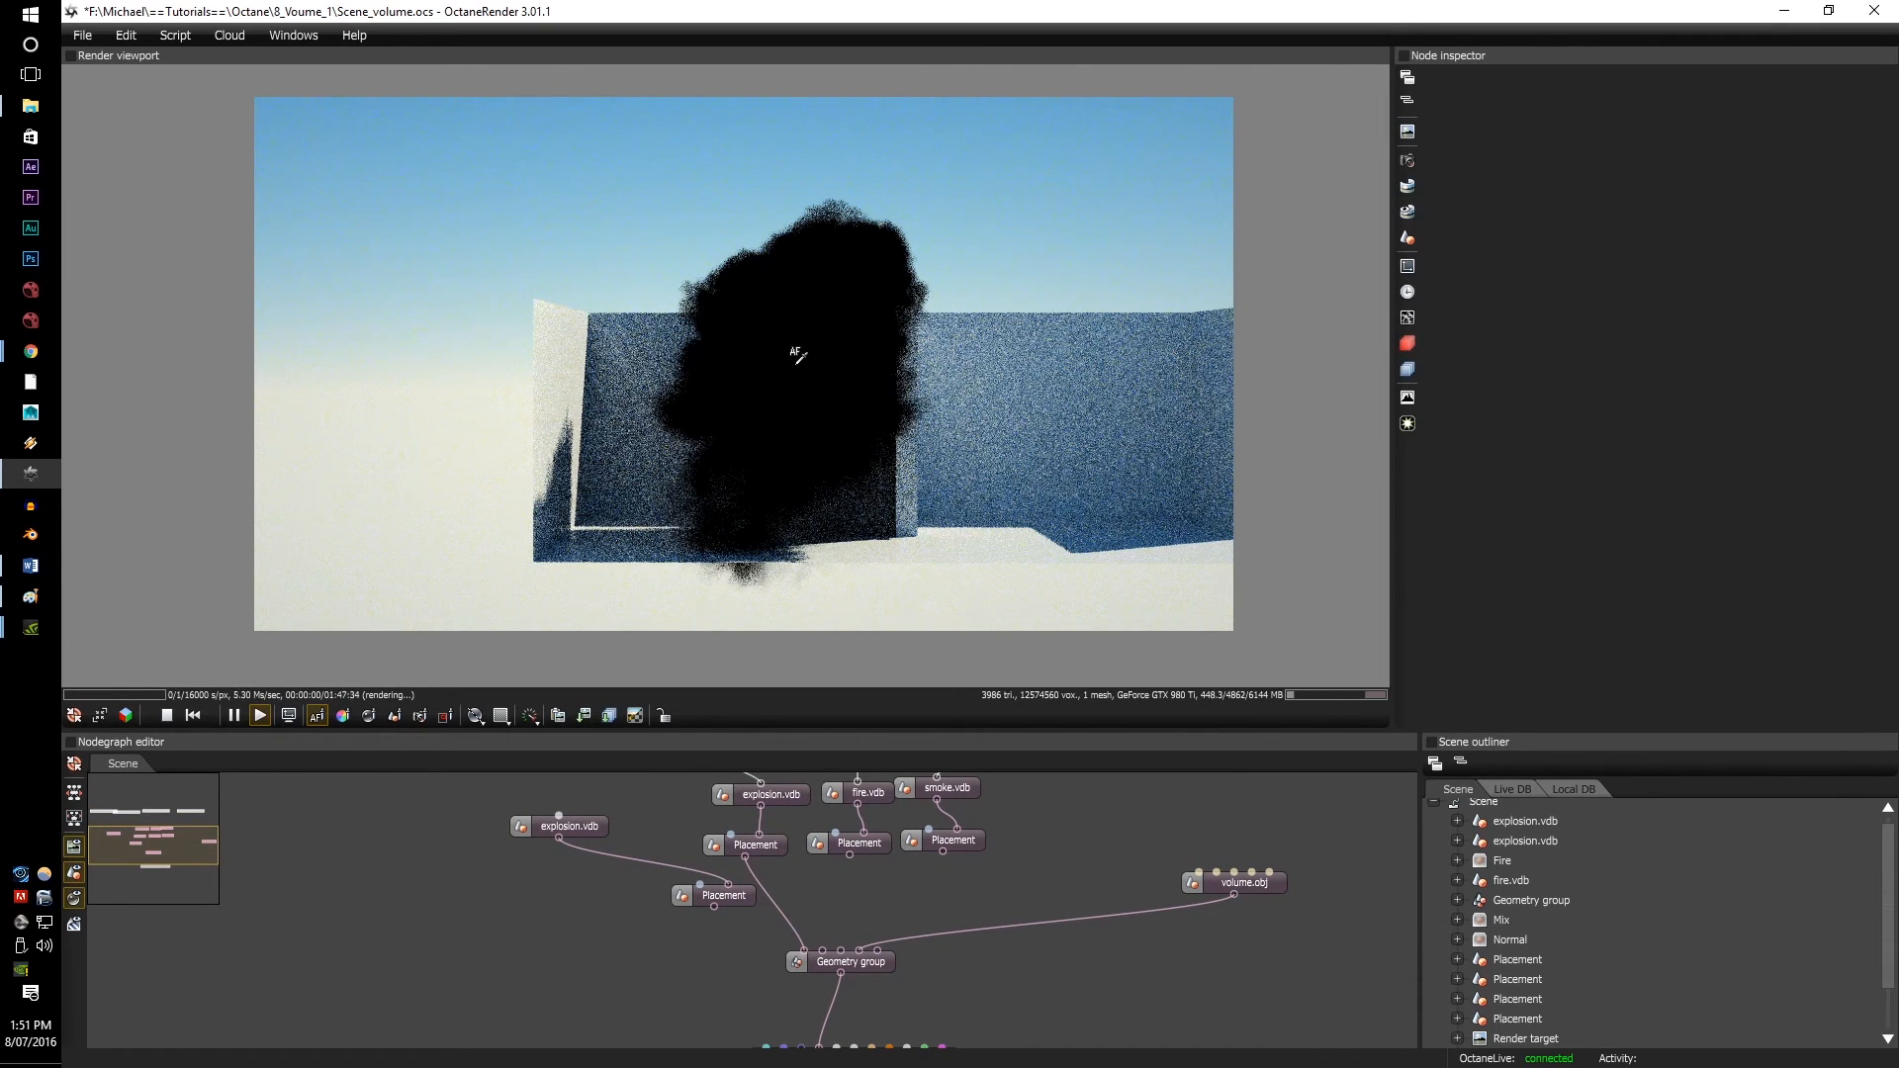
click(368, 715)
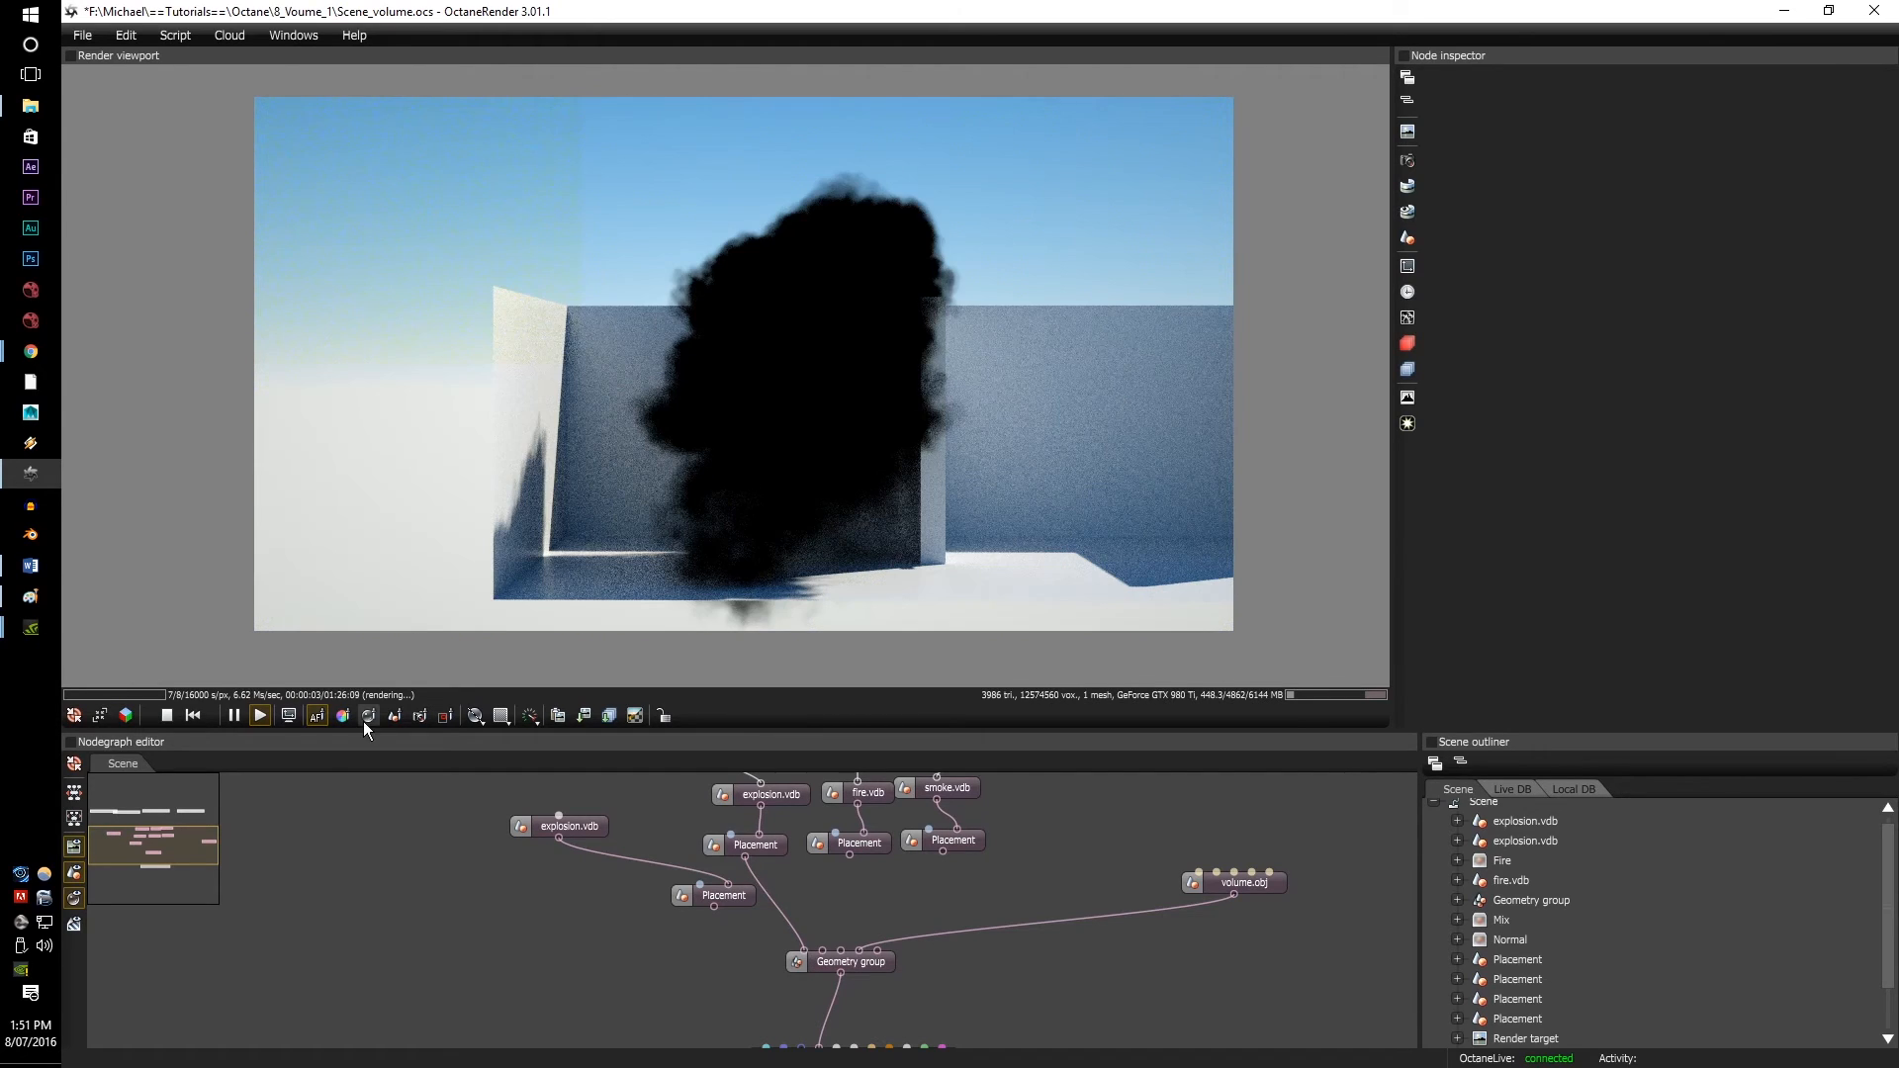
click(734, 394)
Step: Expand the Volume medium's scattering settings and set the scattering colour to pure white
click(1461, 253)
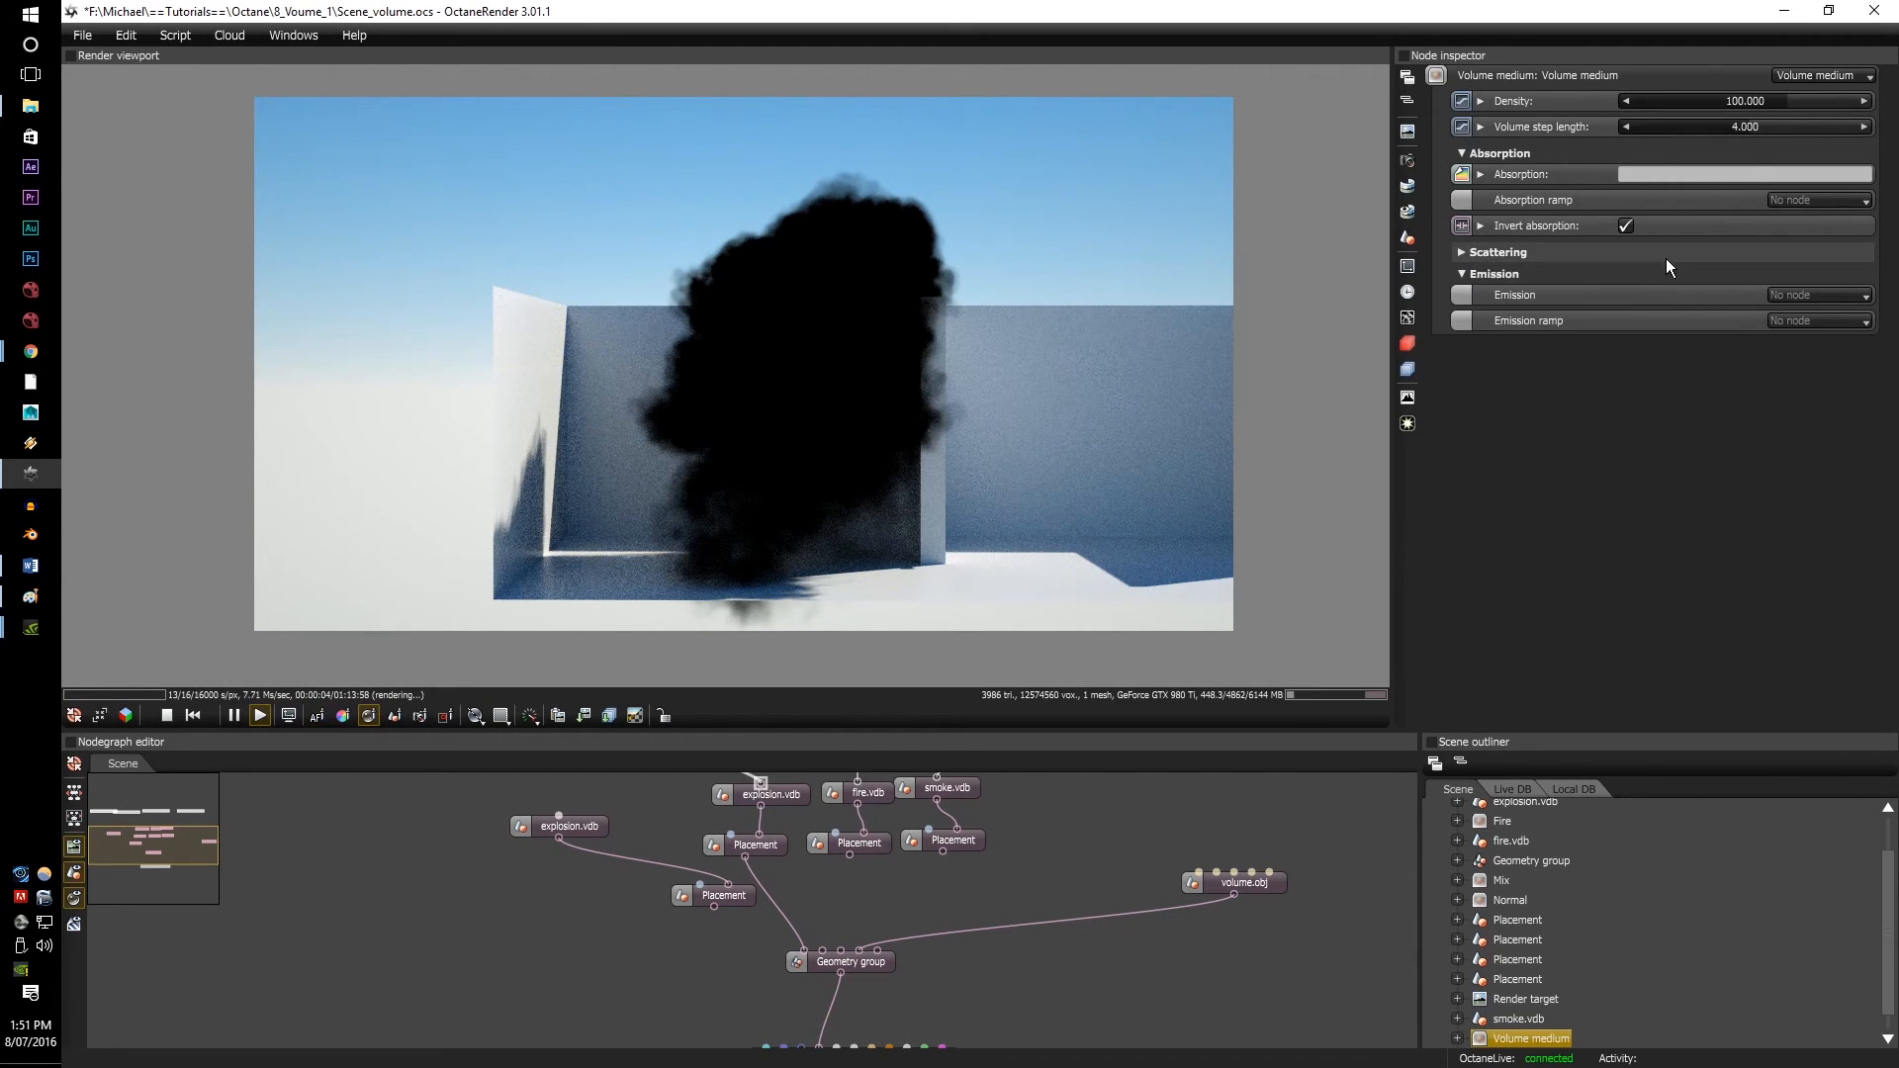
click(1461, 252)
drag(1686, 273, 1873, 273)
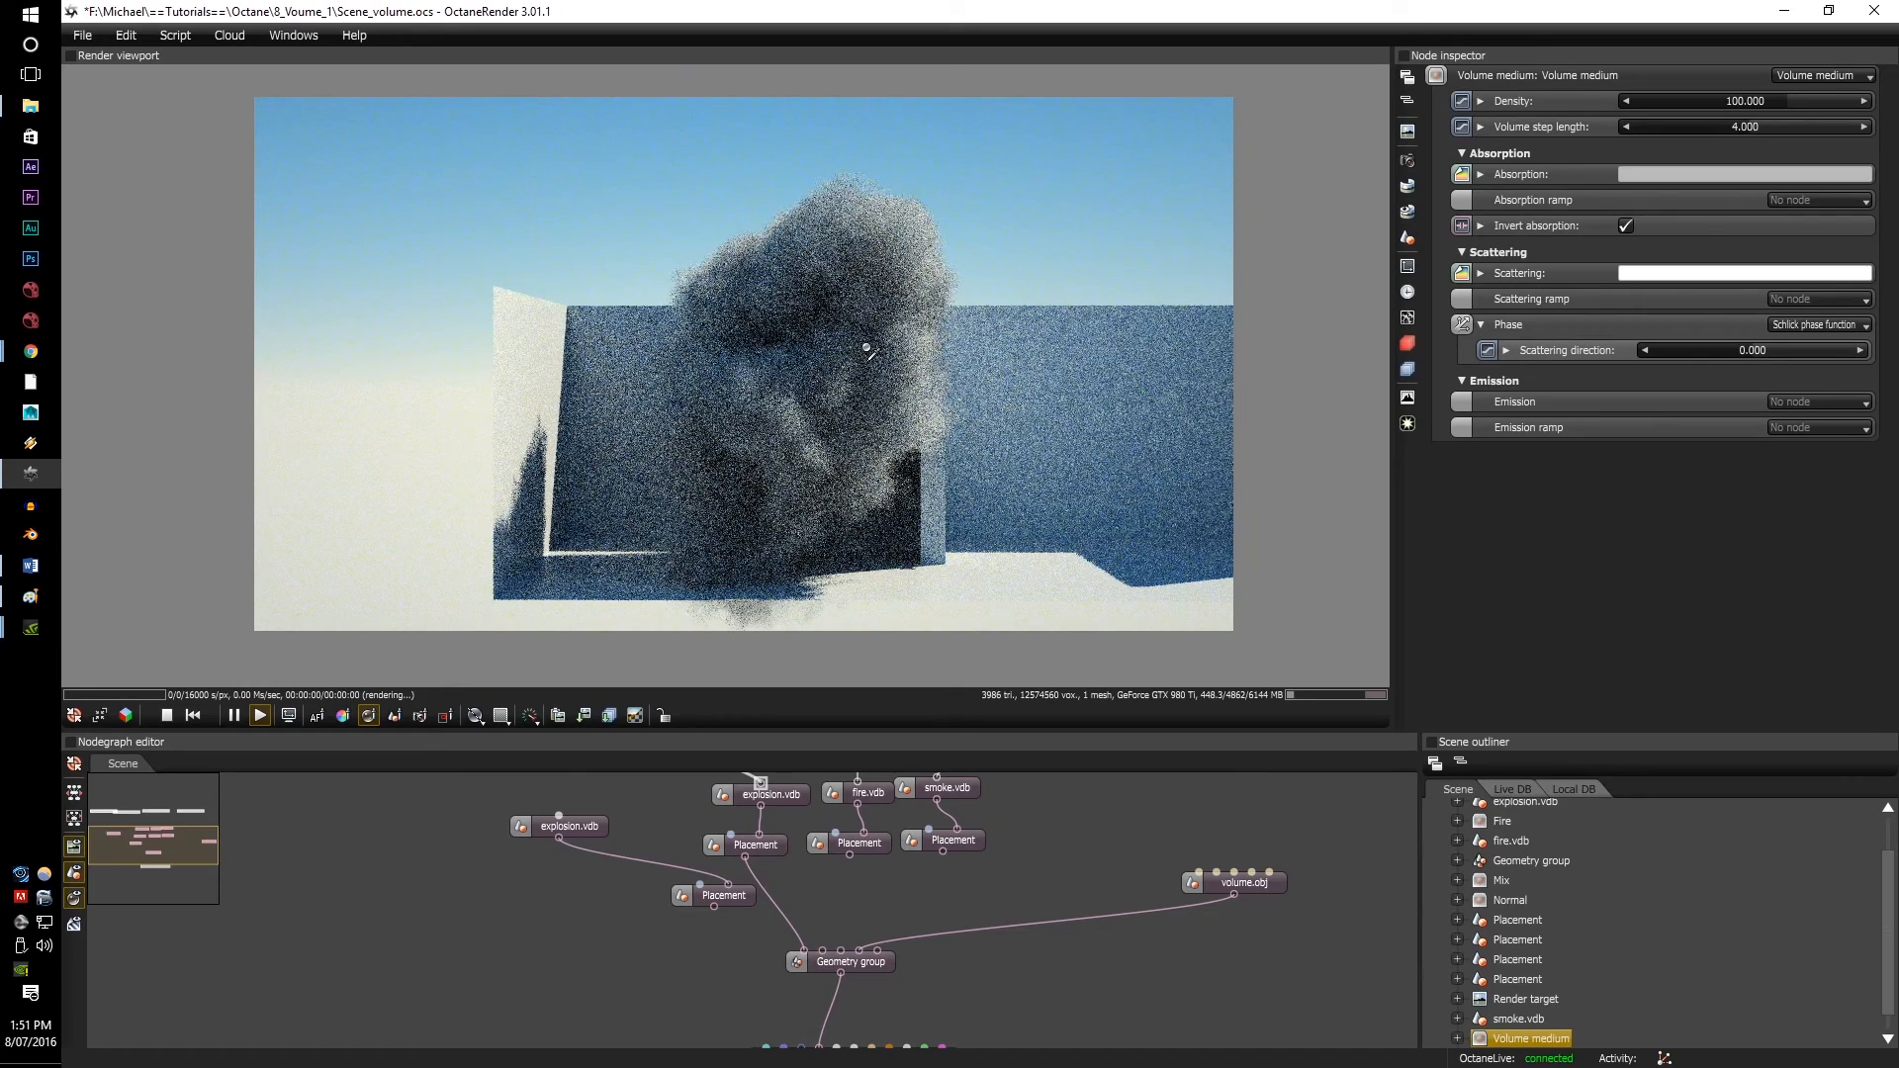
Step: Set the Volume medium's density to about 316.2 and its volume step length to 1.5, and inspect the smoke detail
scroll(867, 348, up, 1)
drag(1759, 101, 1776, 101)
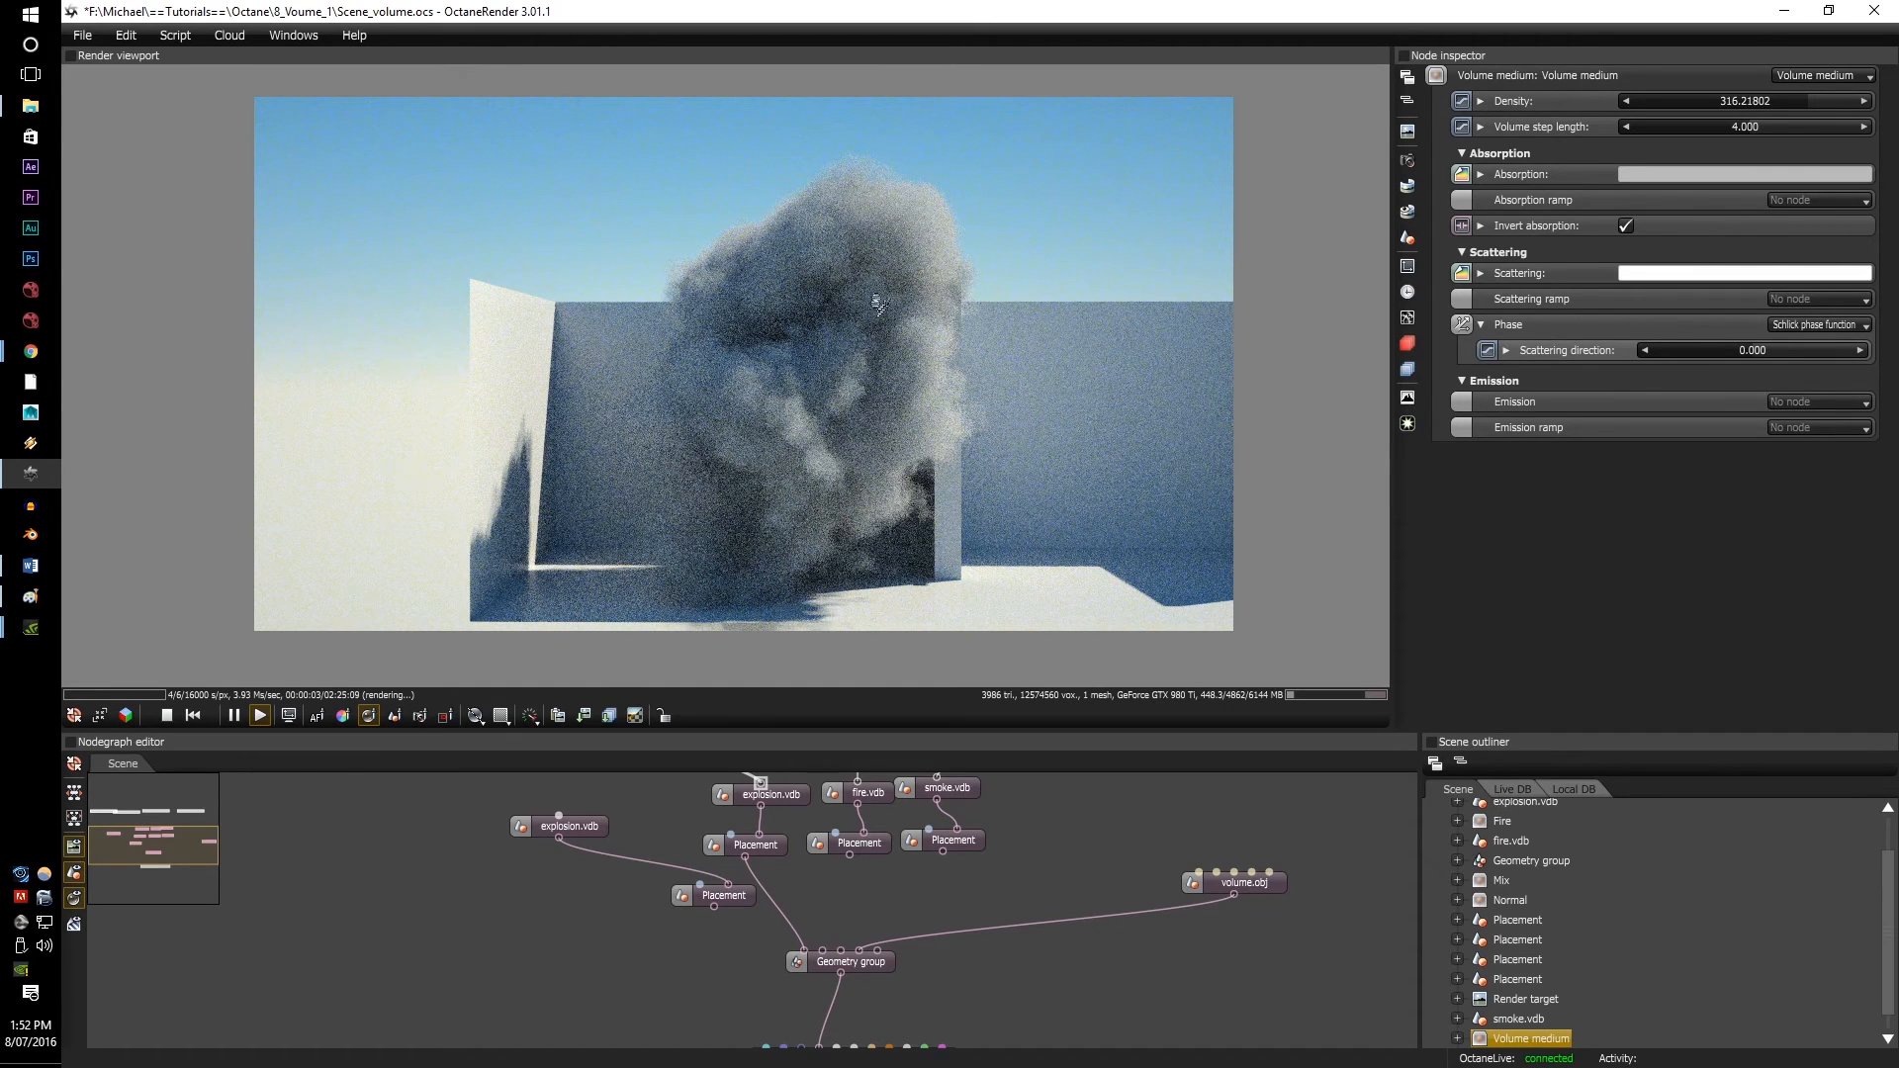
click(1738, 126)
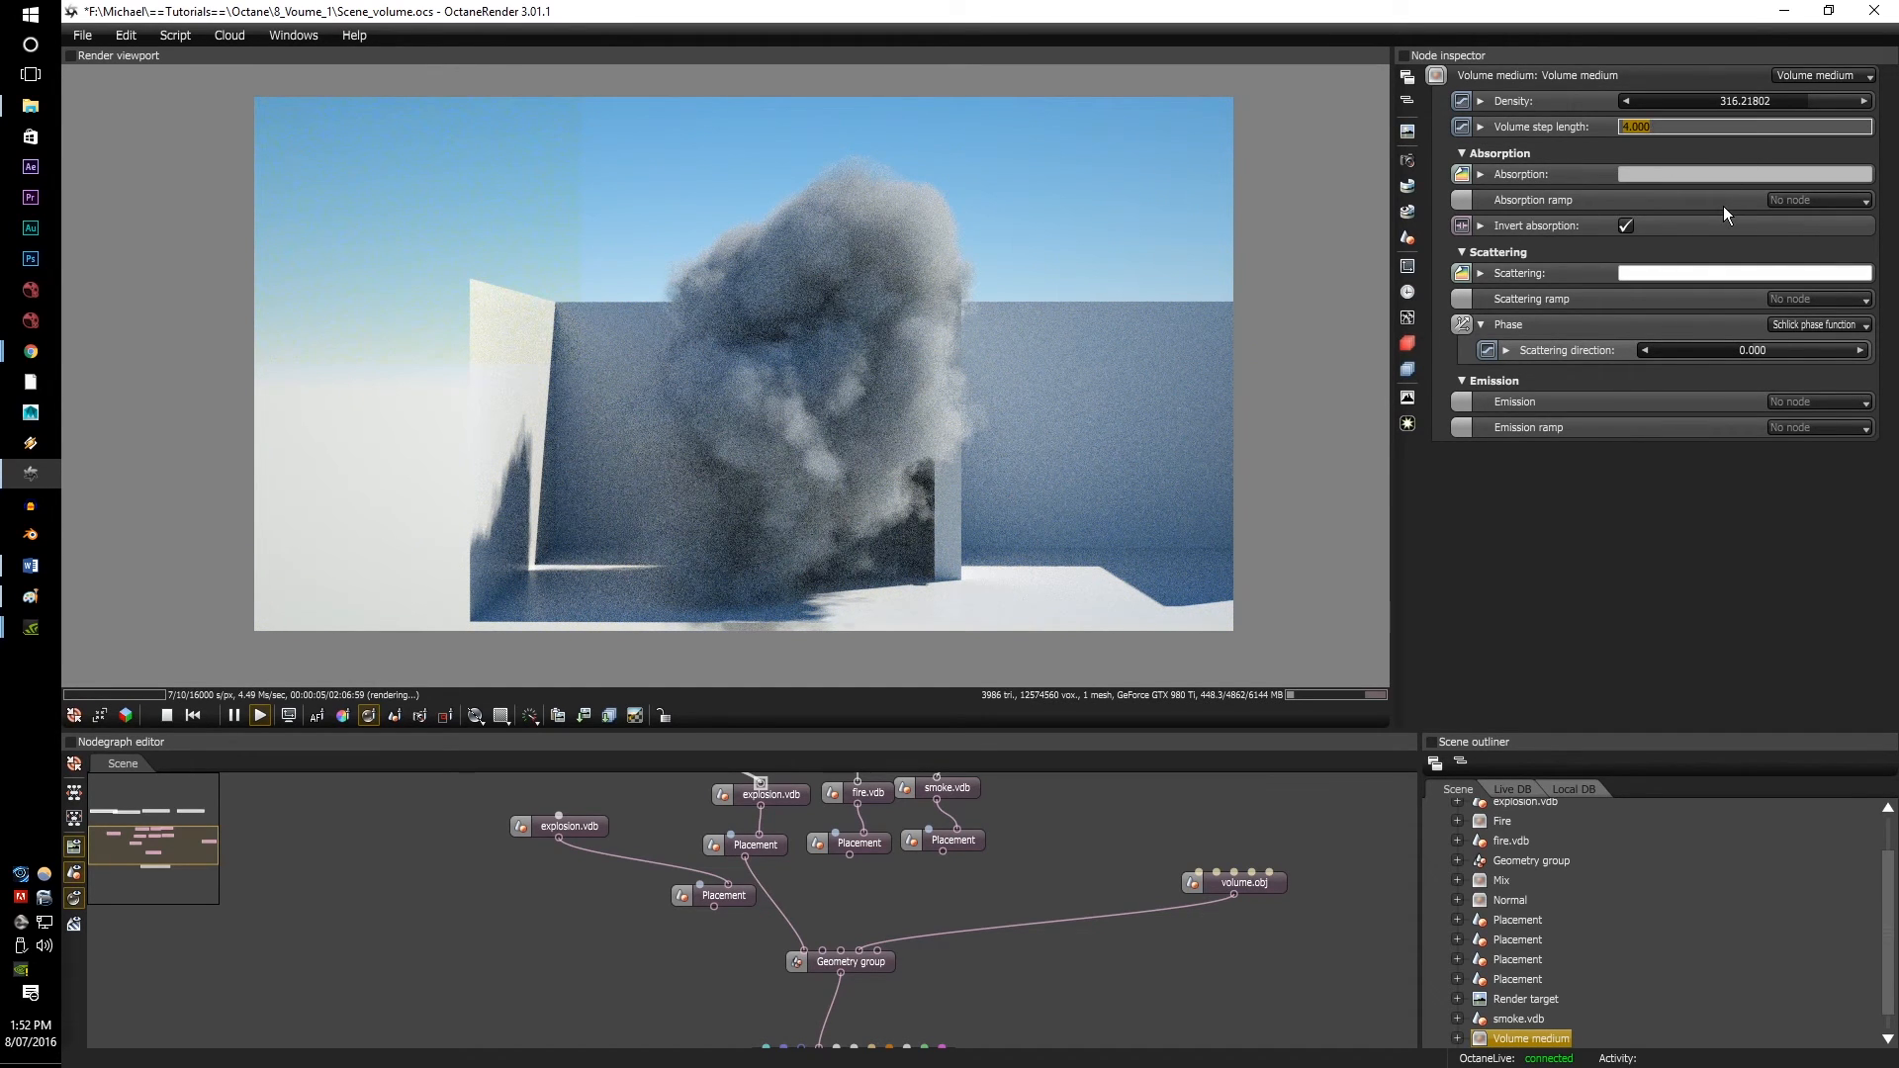
text(1.5)
key(Return)
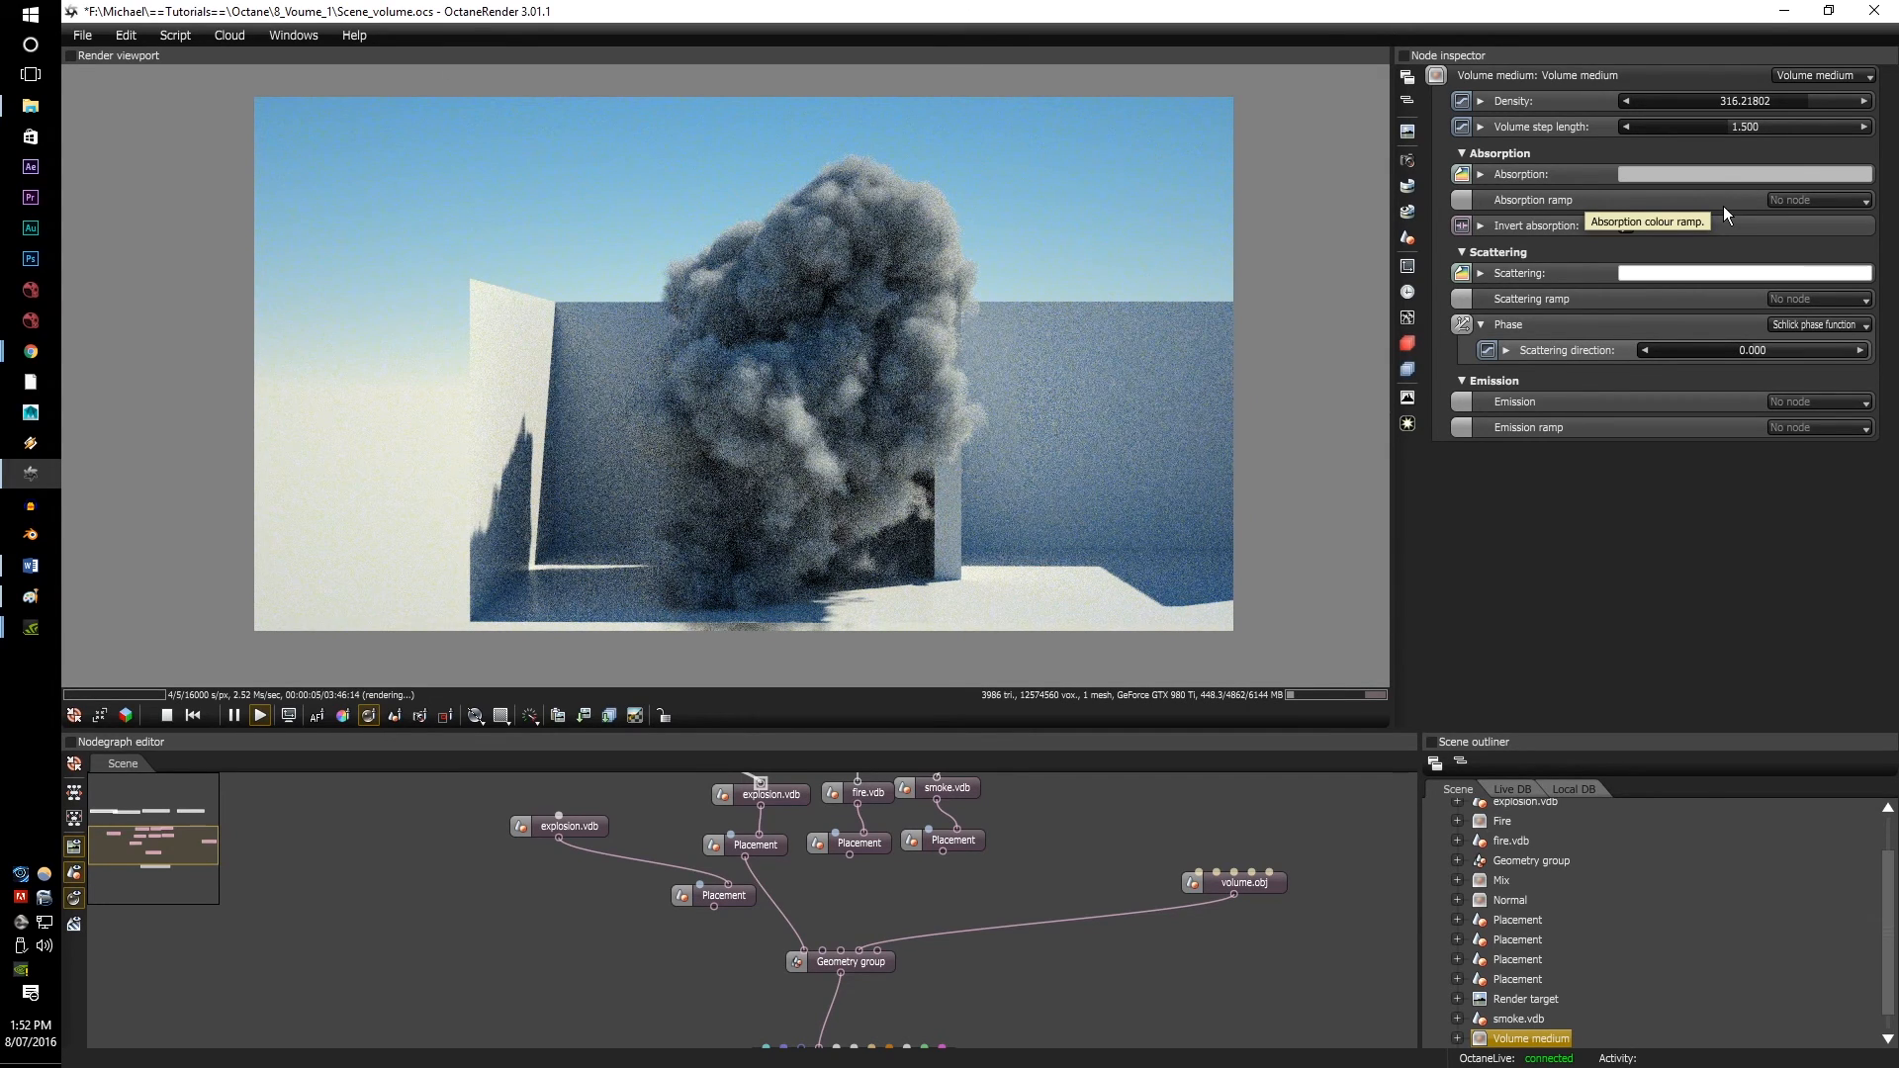
click(1625, 226)
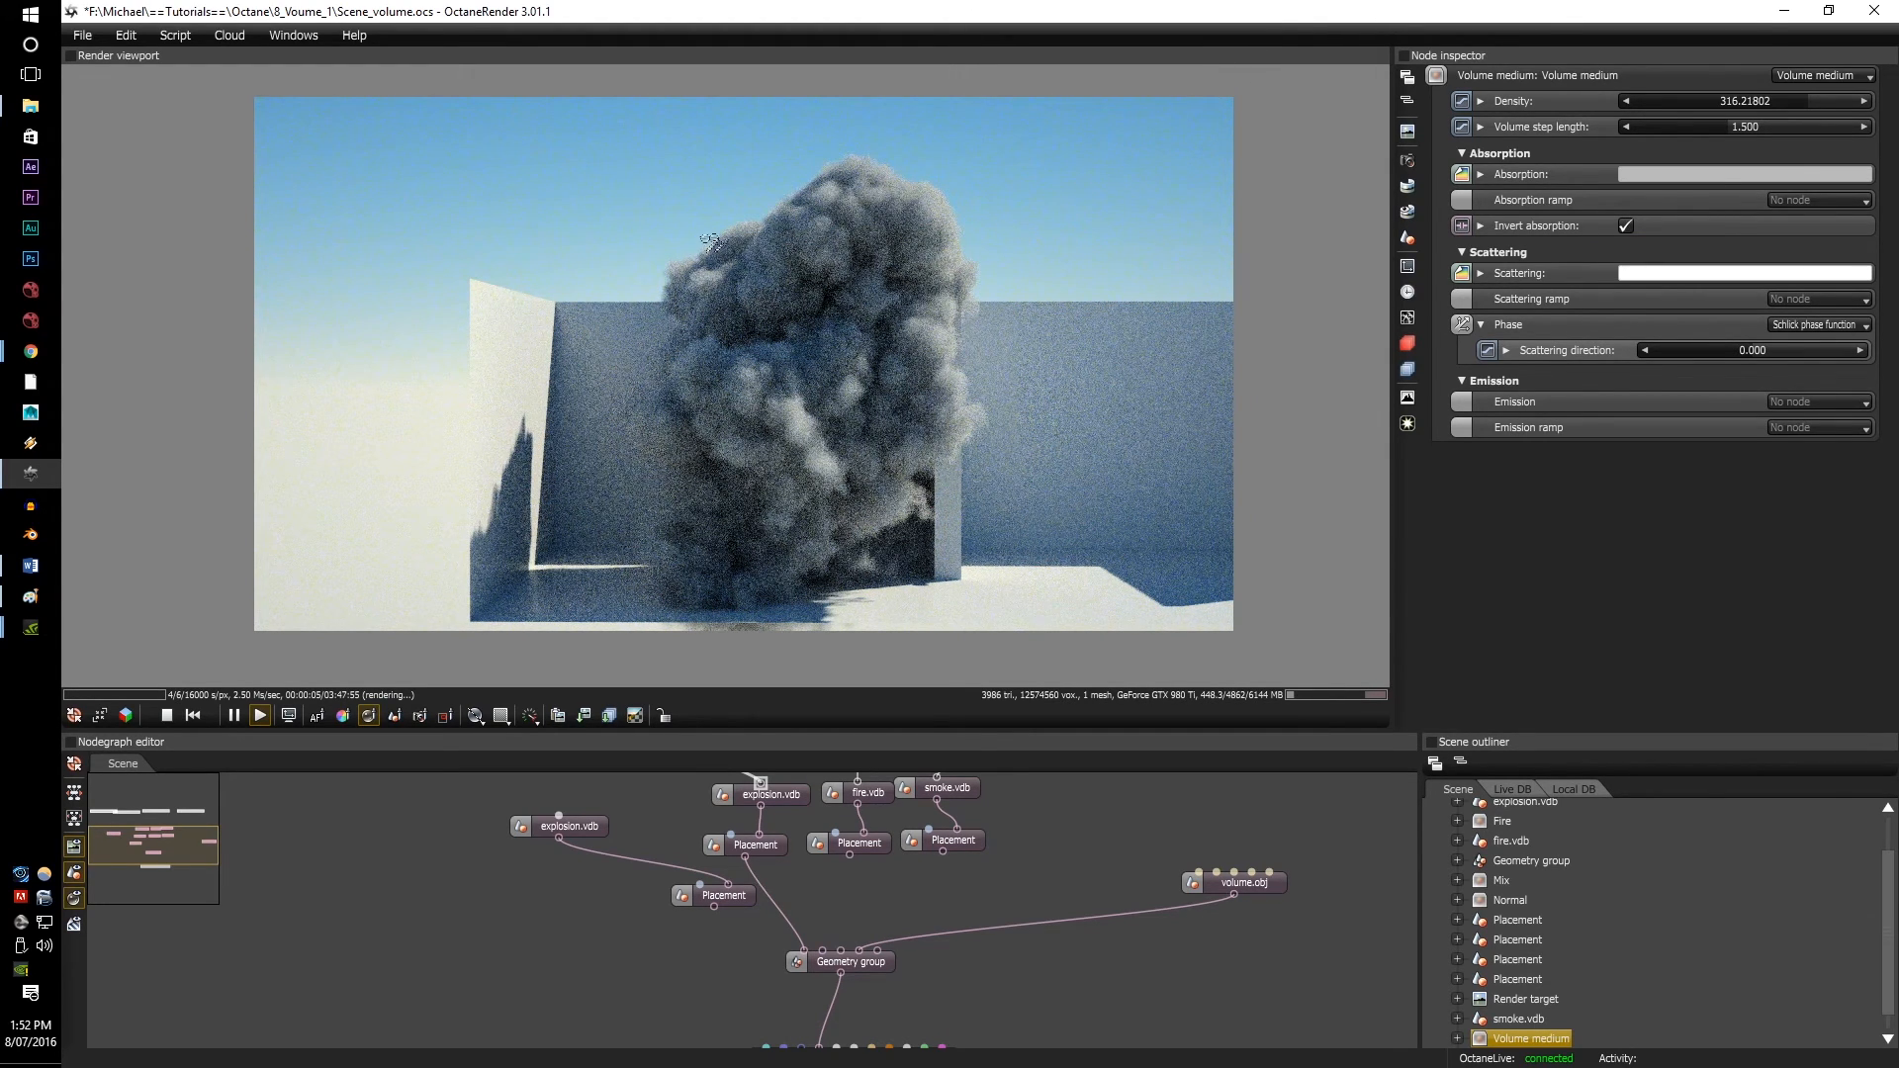
scroll(804, 334, up, 2)
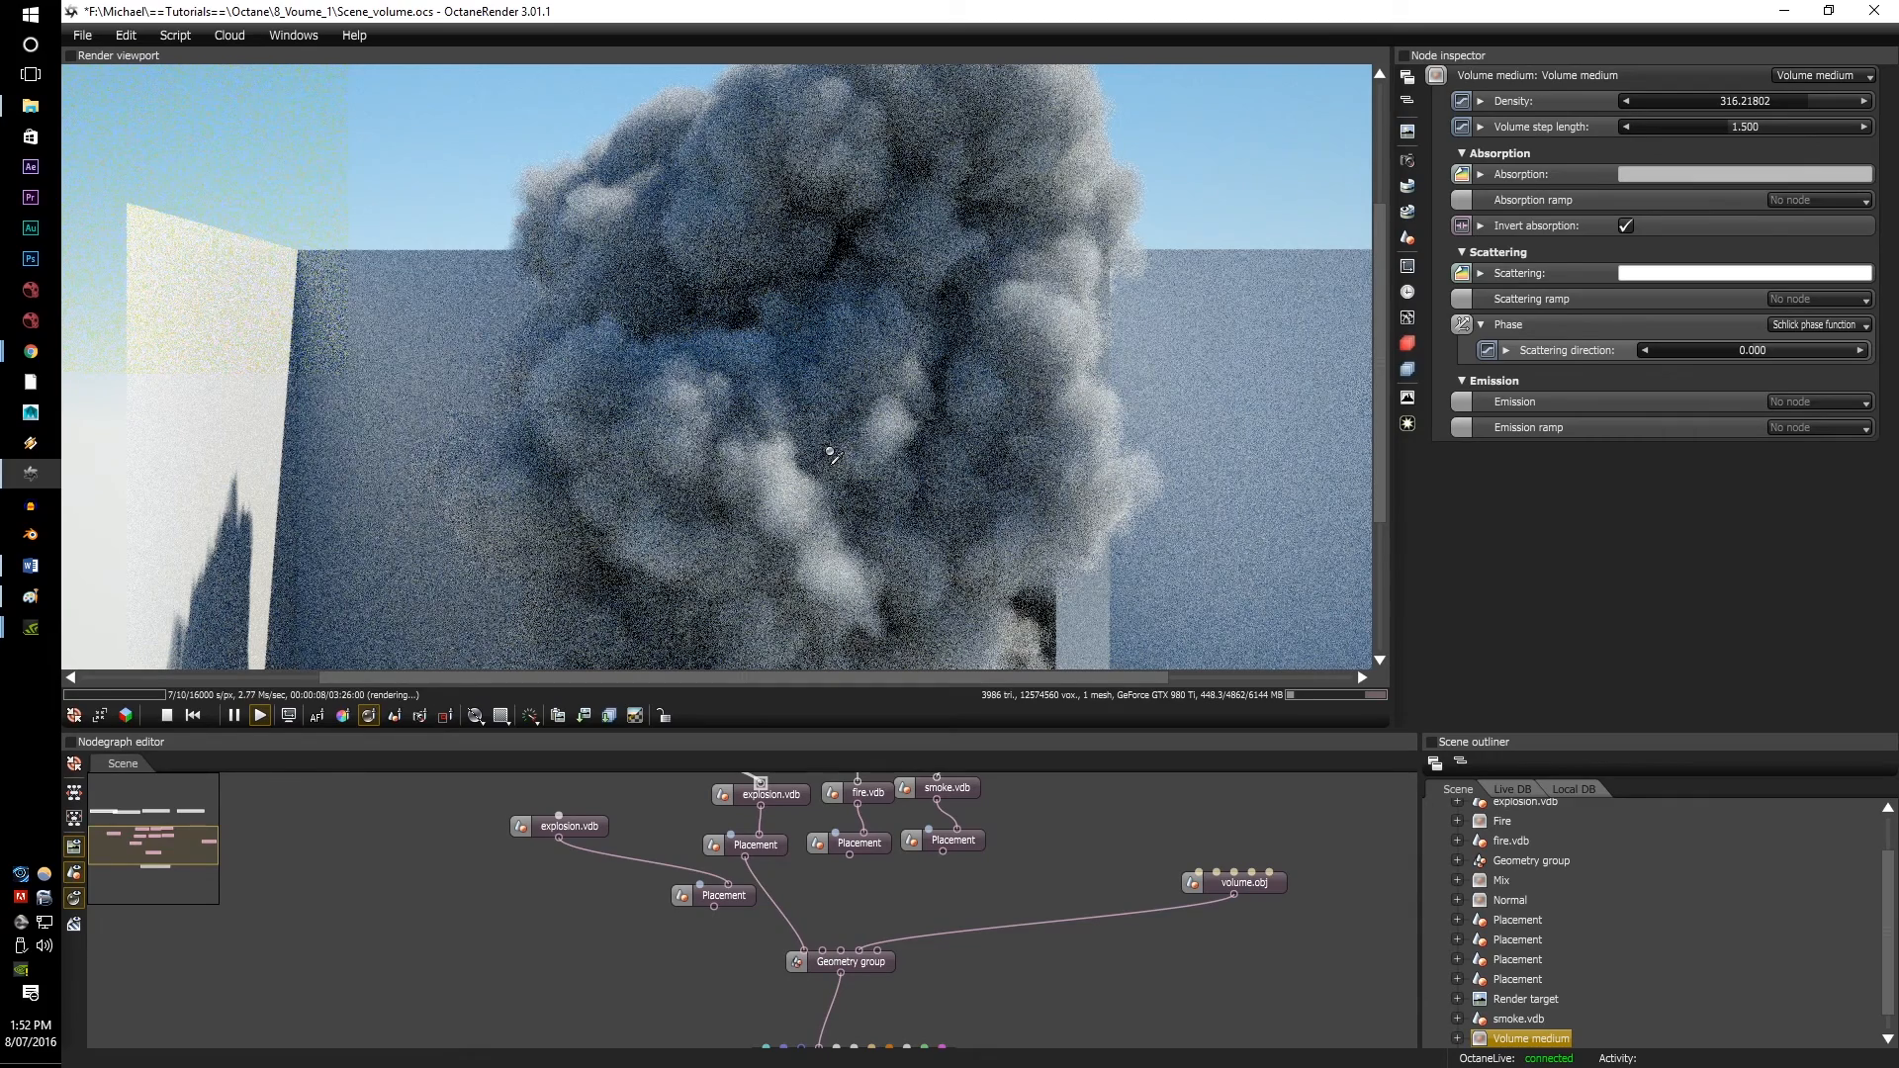
scroll(831, 454, down, 2)
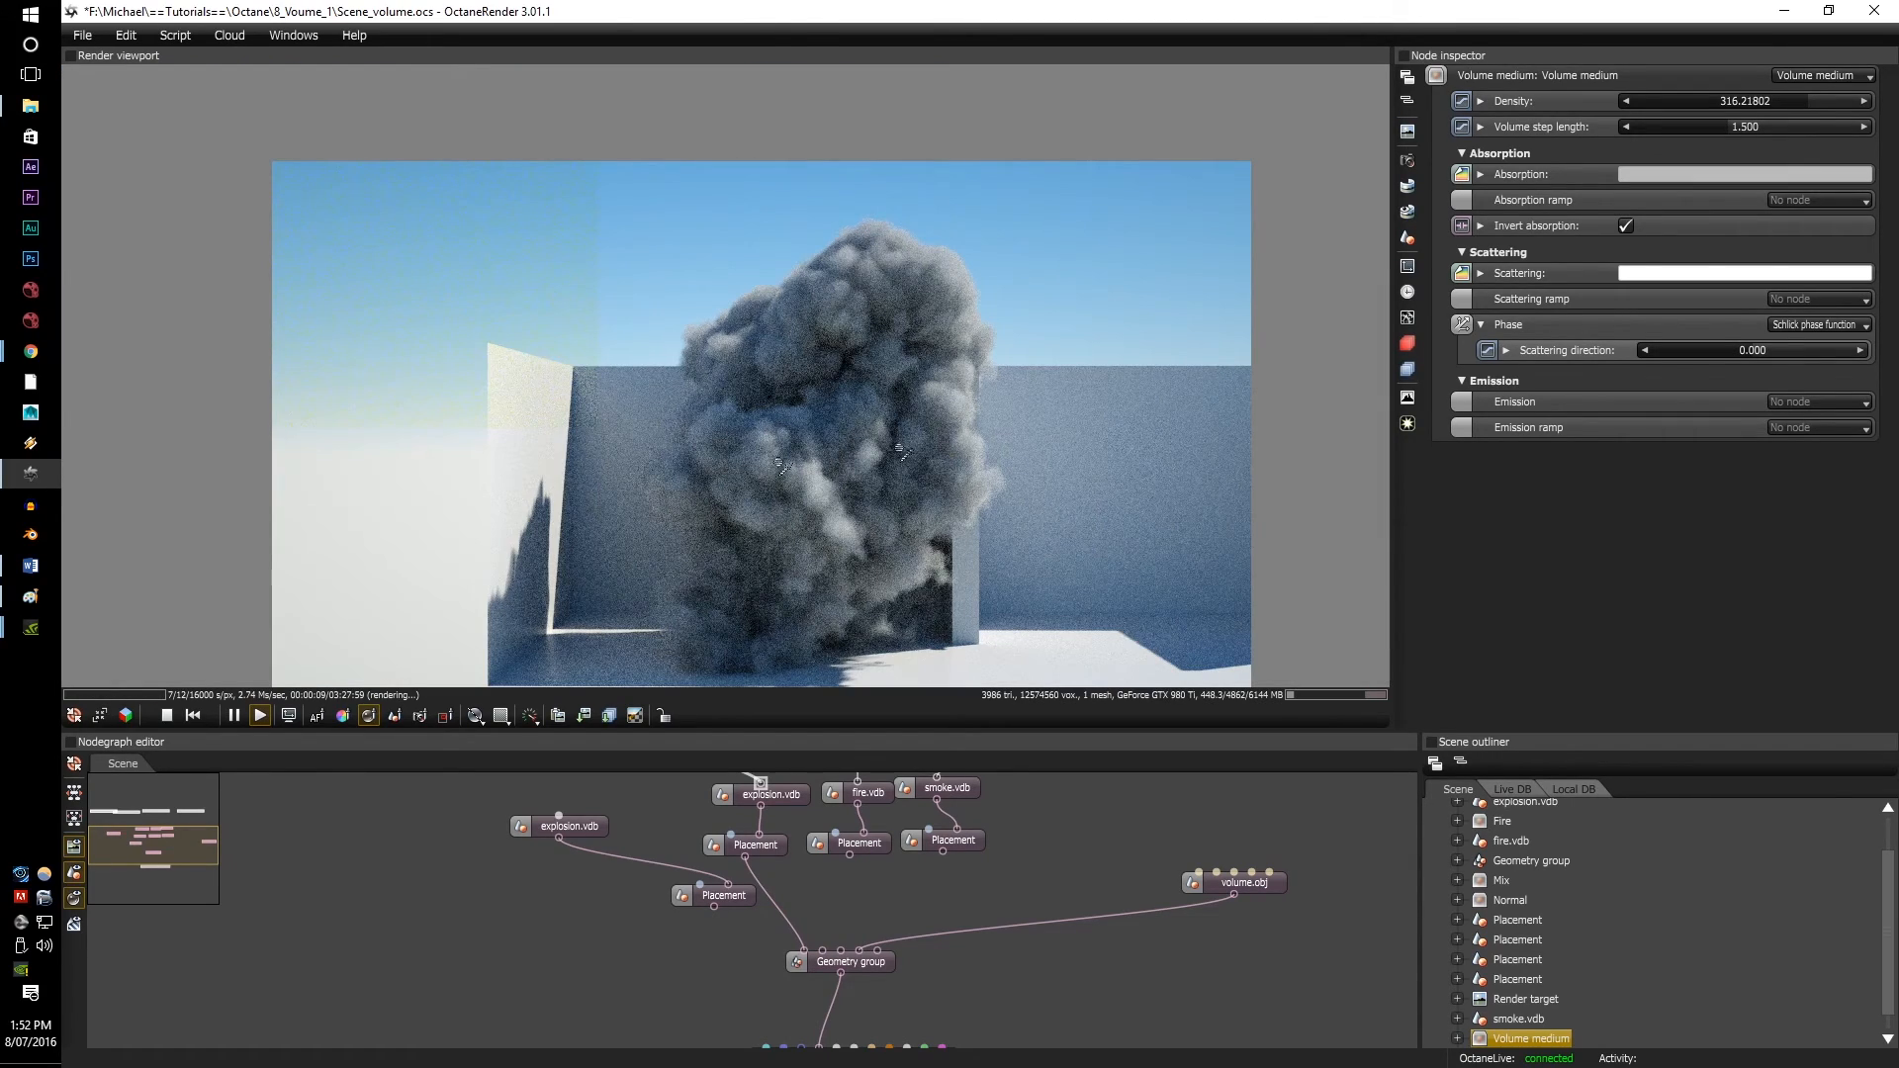
Step: Darken the Volume medium's absorption colour to grey 767676 and its scattering colour to light grey B6B6B6
click(1672, 175)
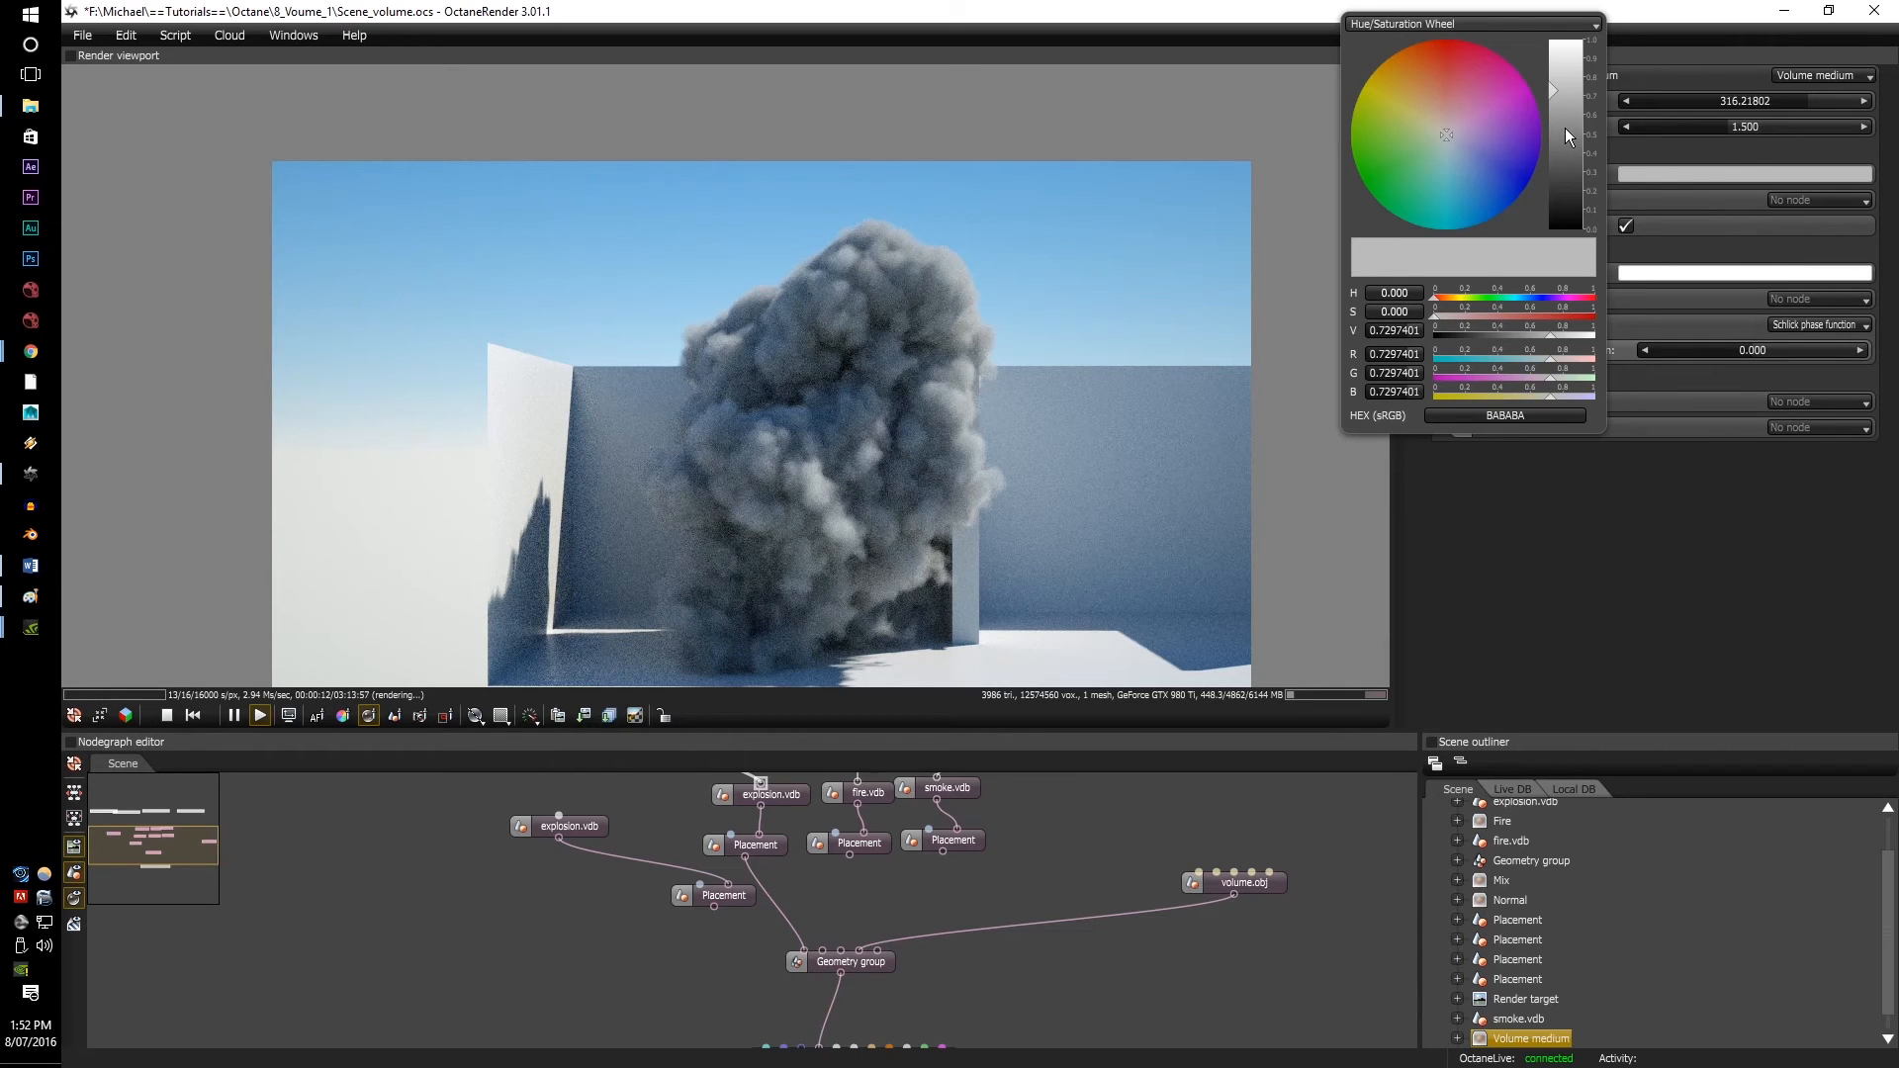
drag(1565, 128, 1557, 141)
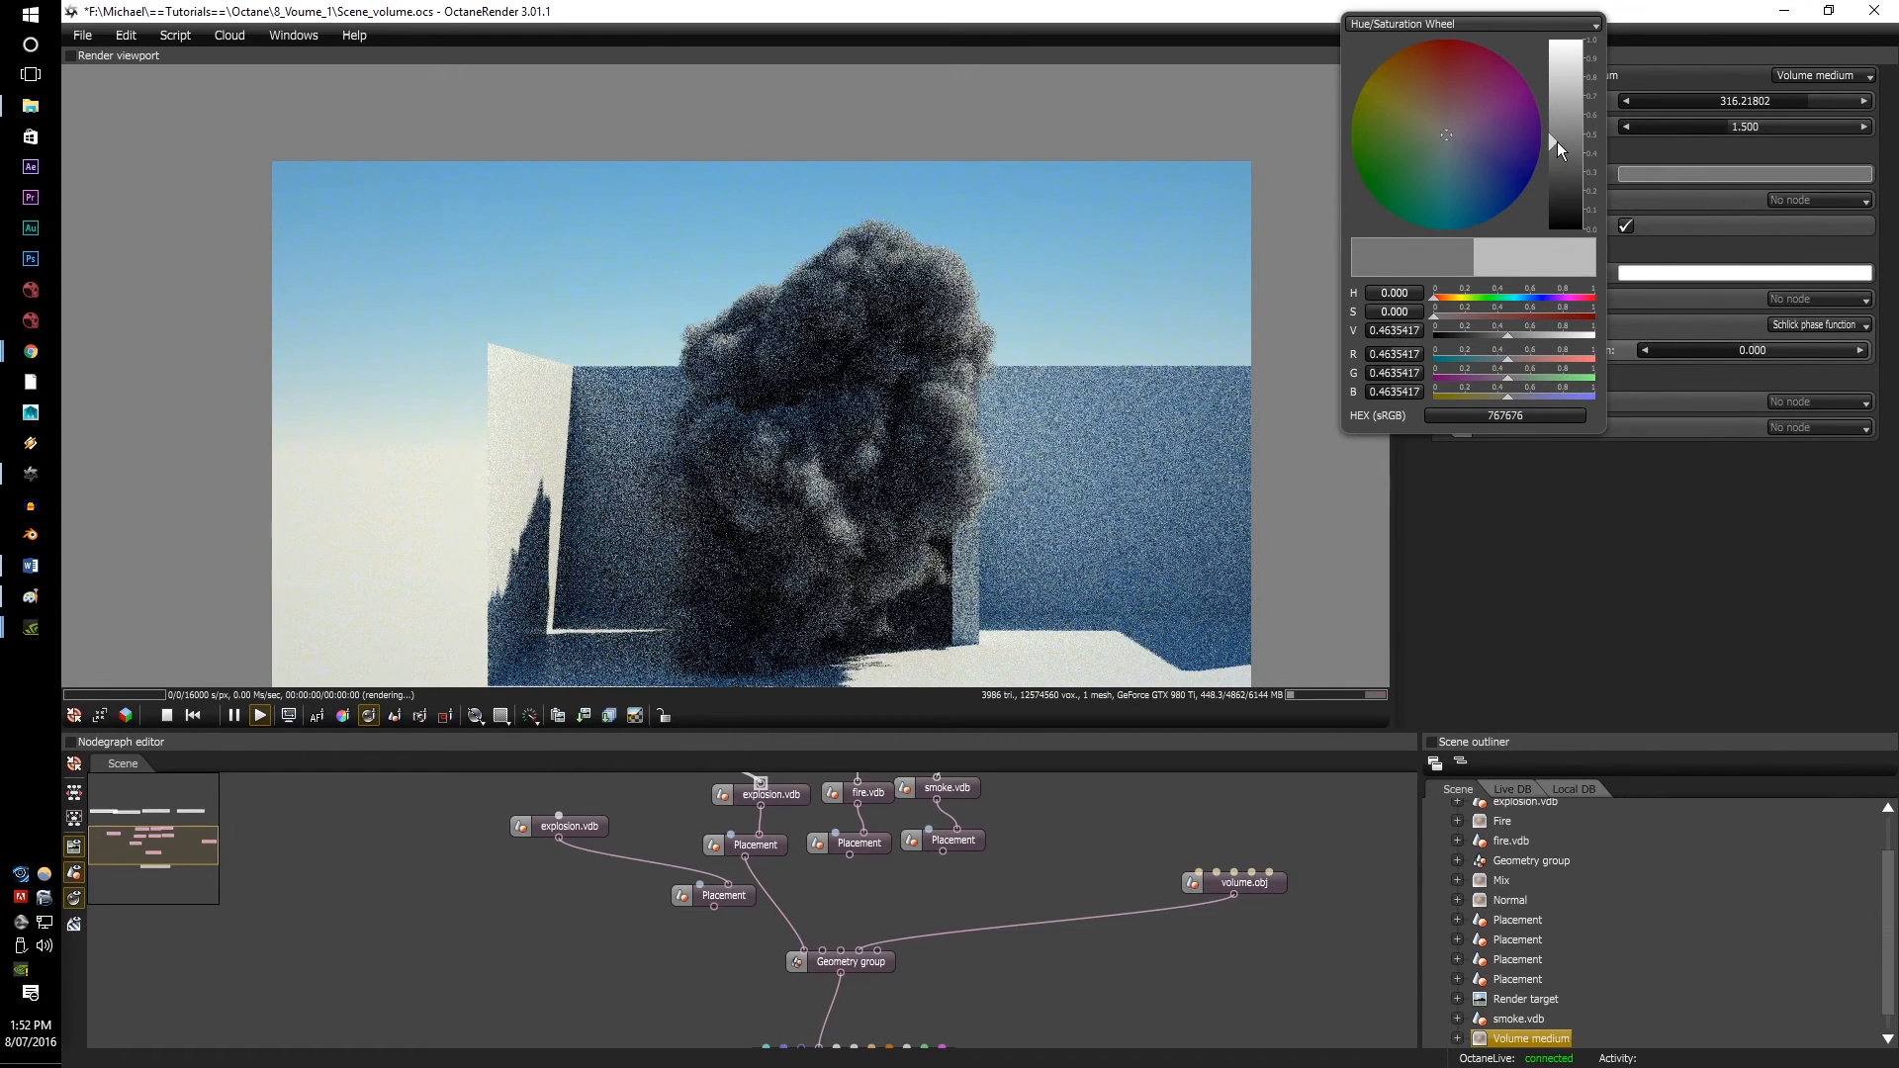
click(1655, 274)
drag(1570, 192, 1563, 144)
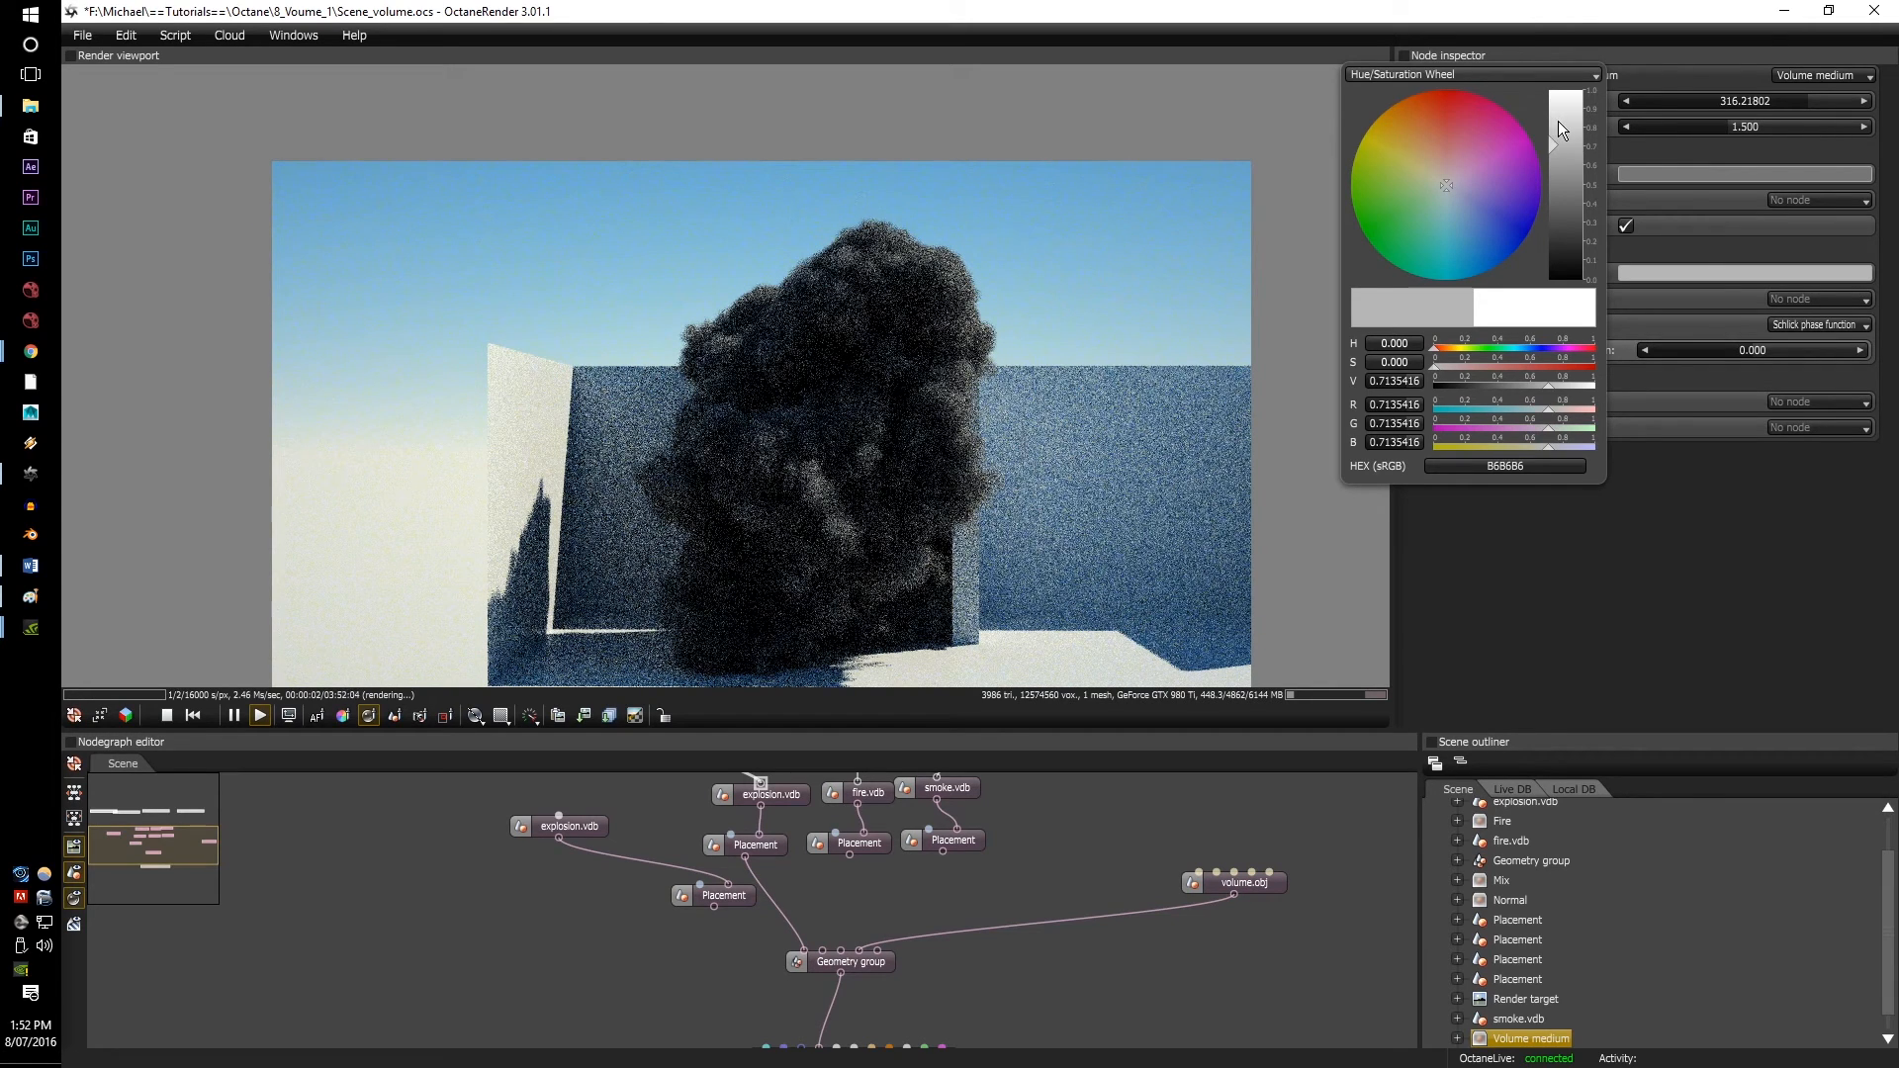
click(1719, 500)
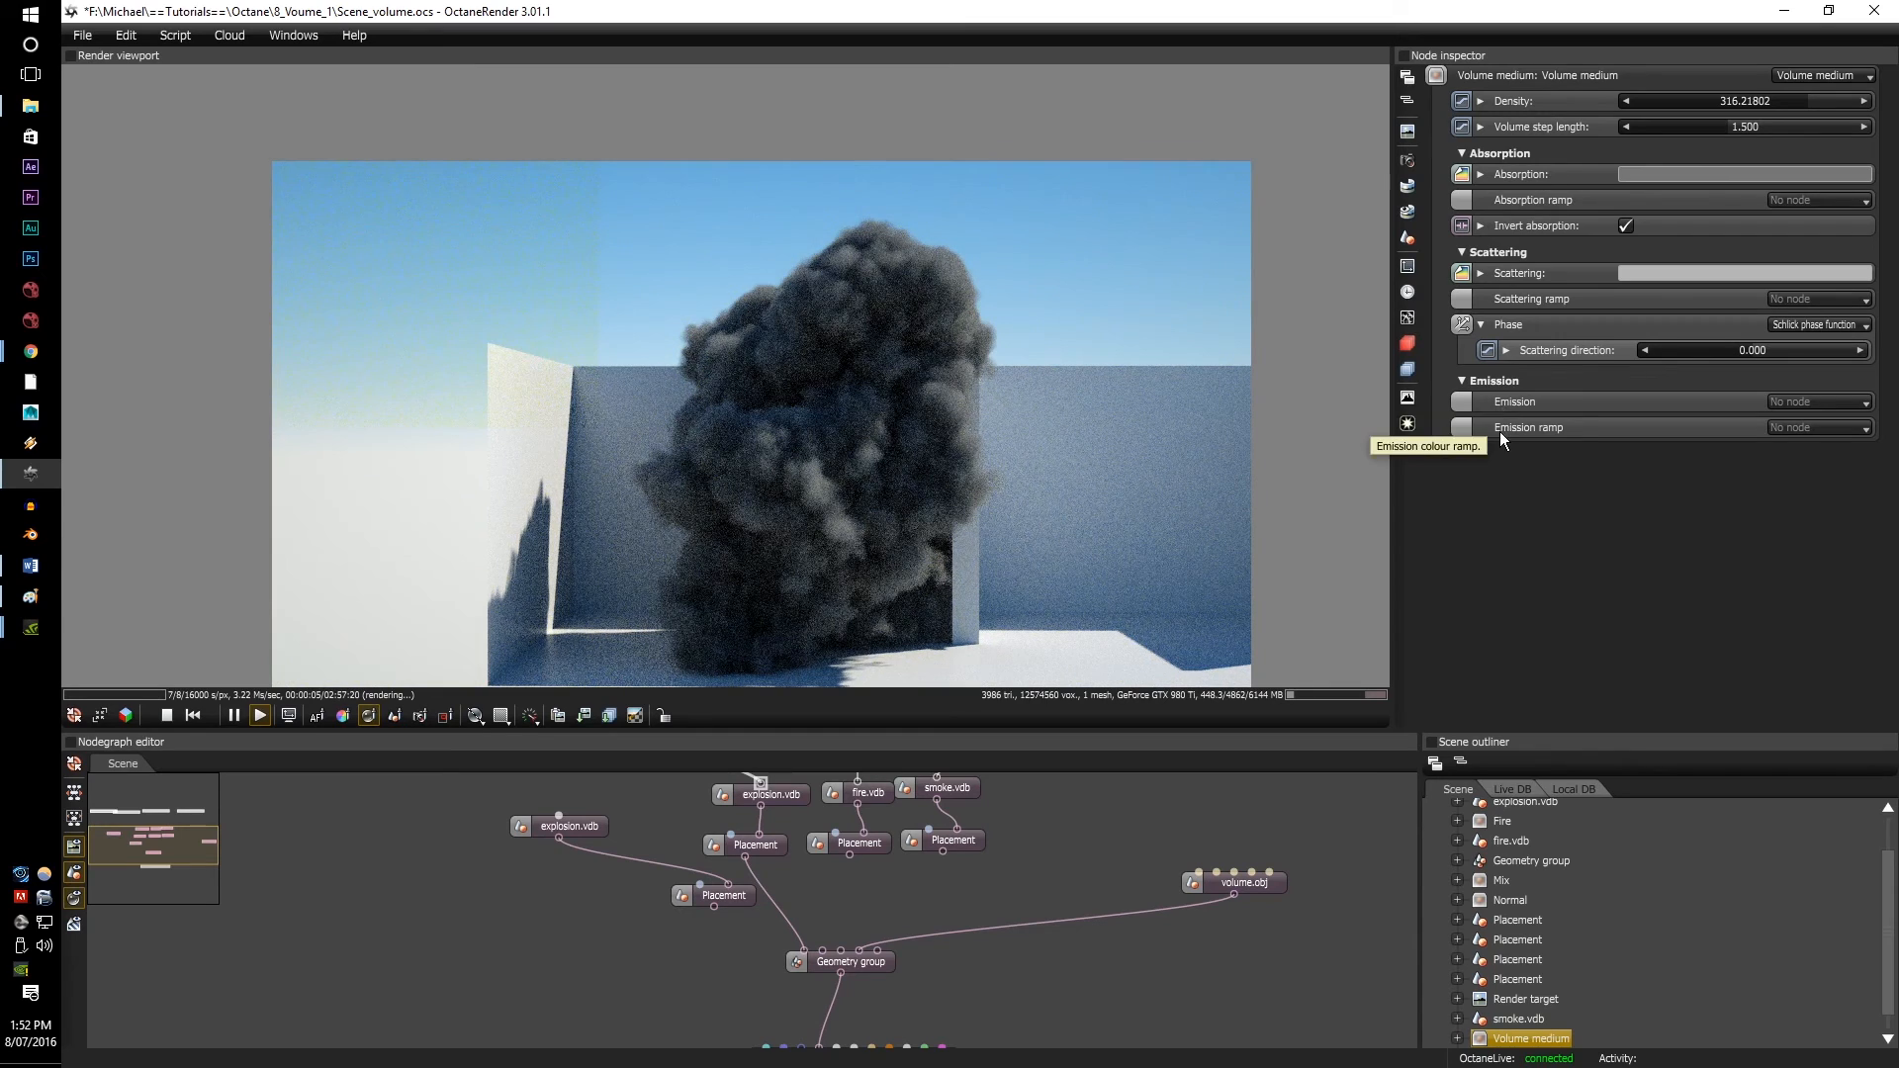
Step: Give the Volume medium a Texture emission with power 1 and a dark orange texture colour
click(1794, 402)
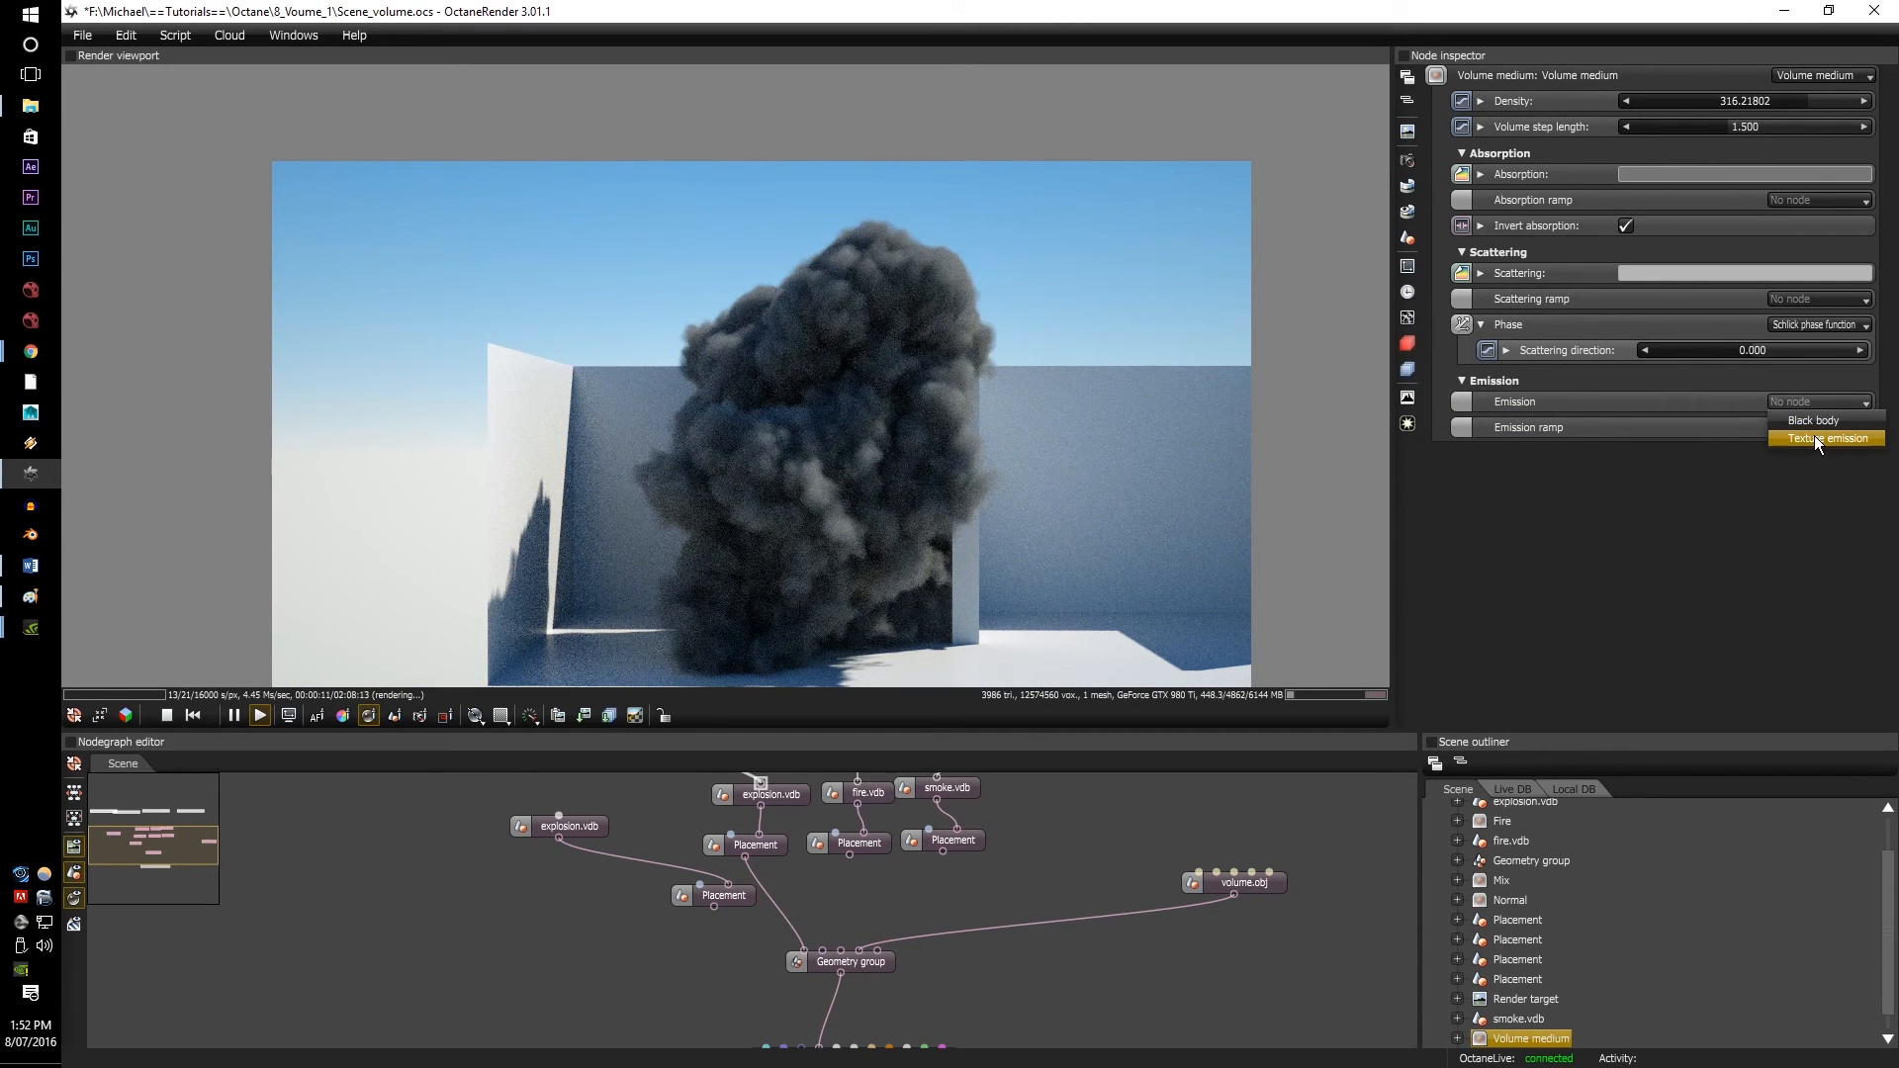
click(1814, 438)
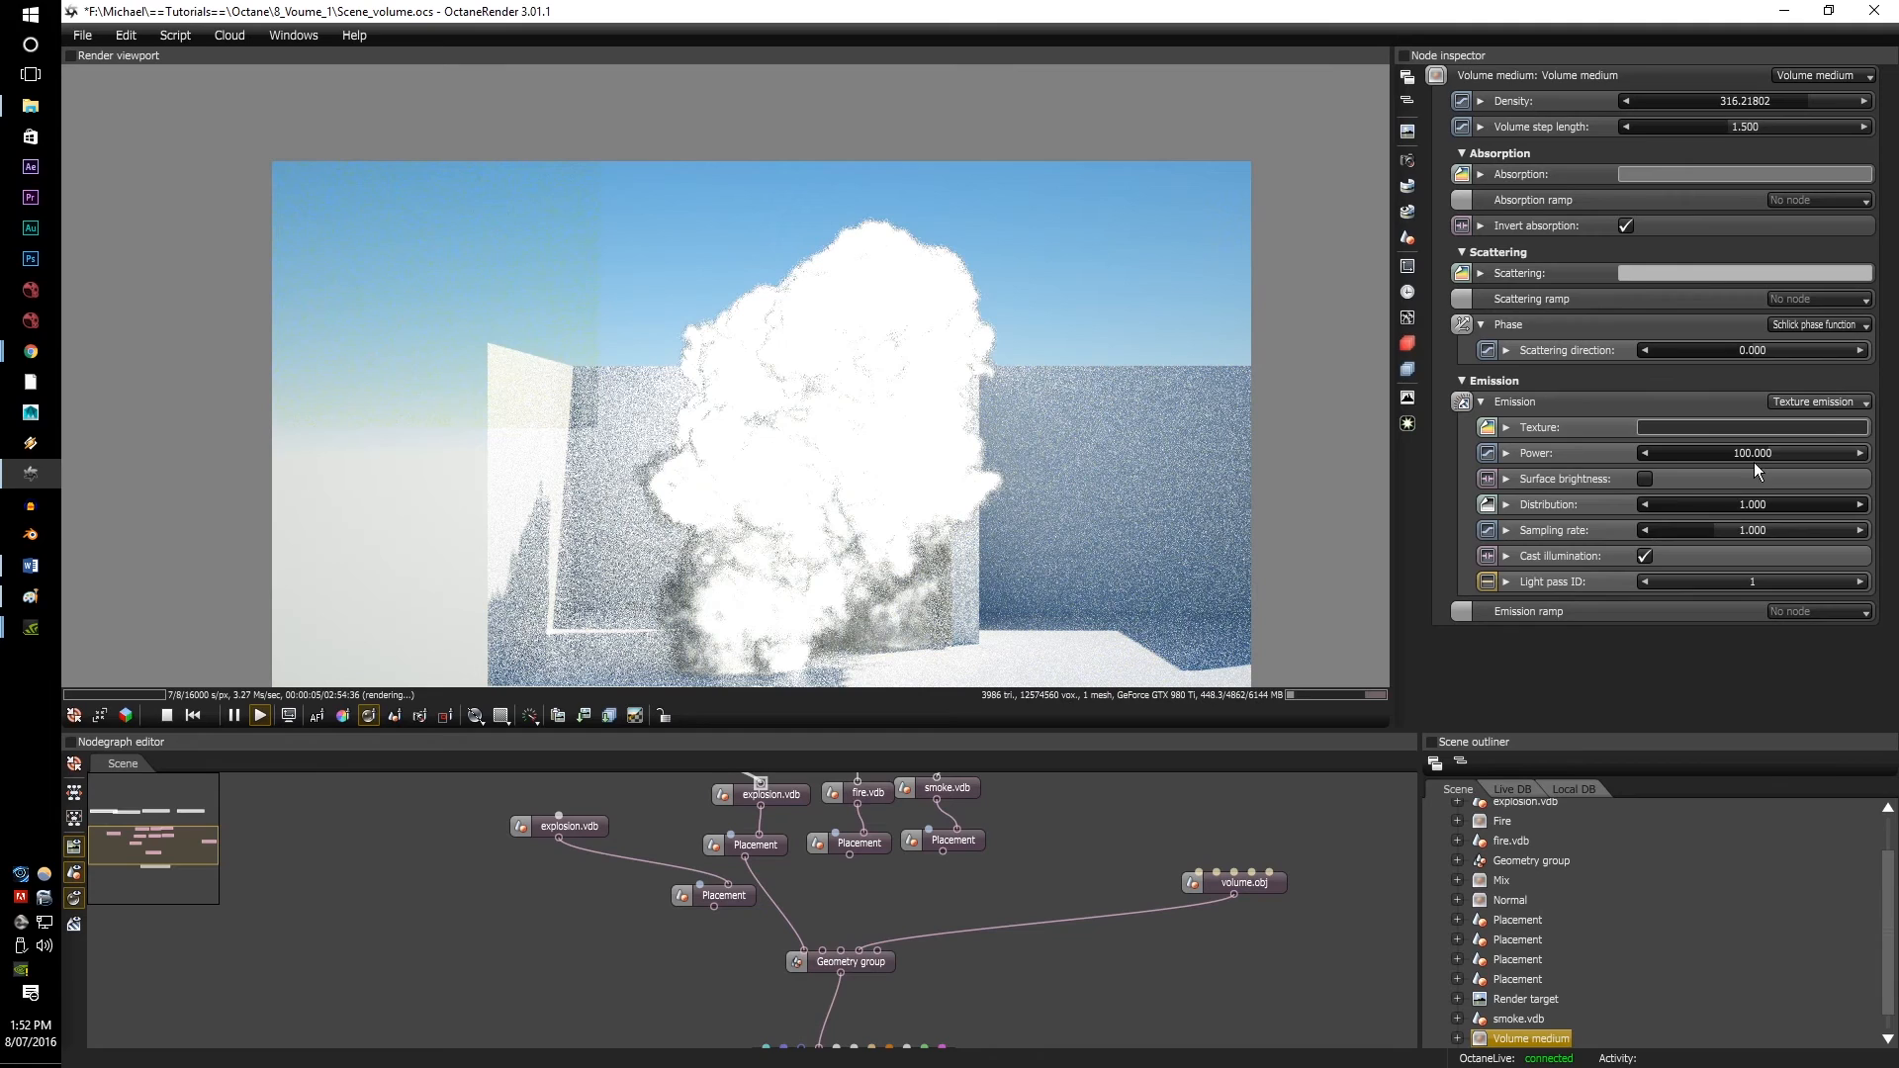
double_click(1728, 455)
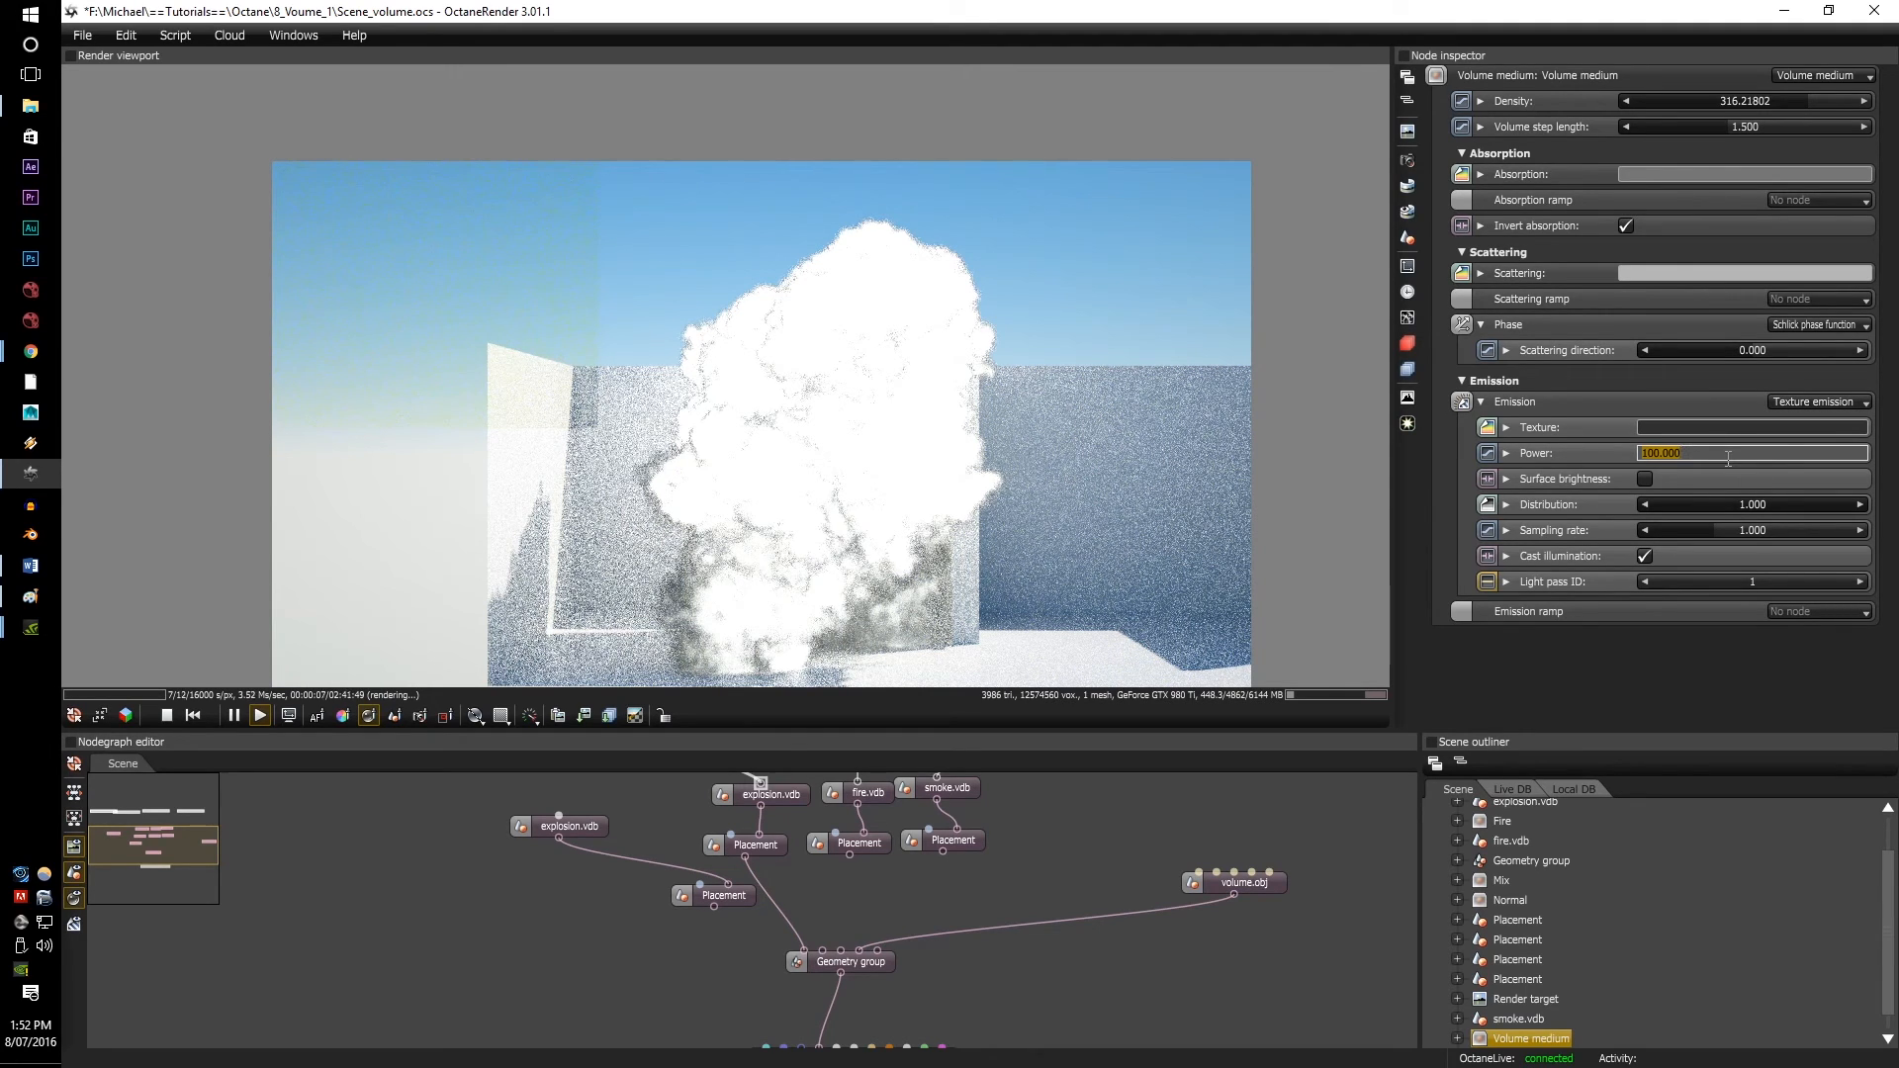
text(1)
key(Return)
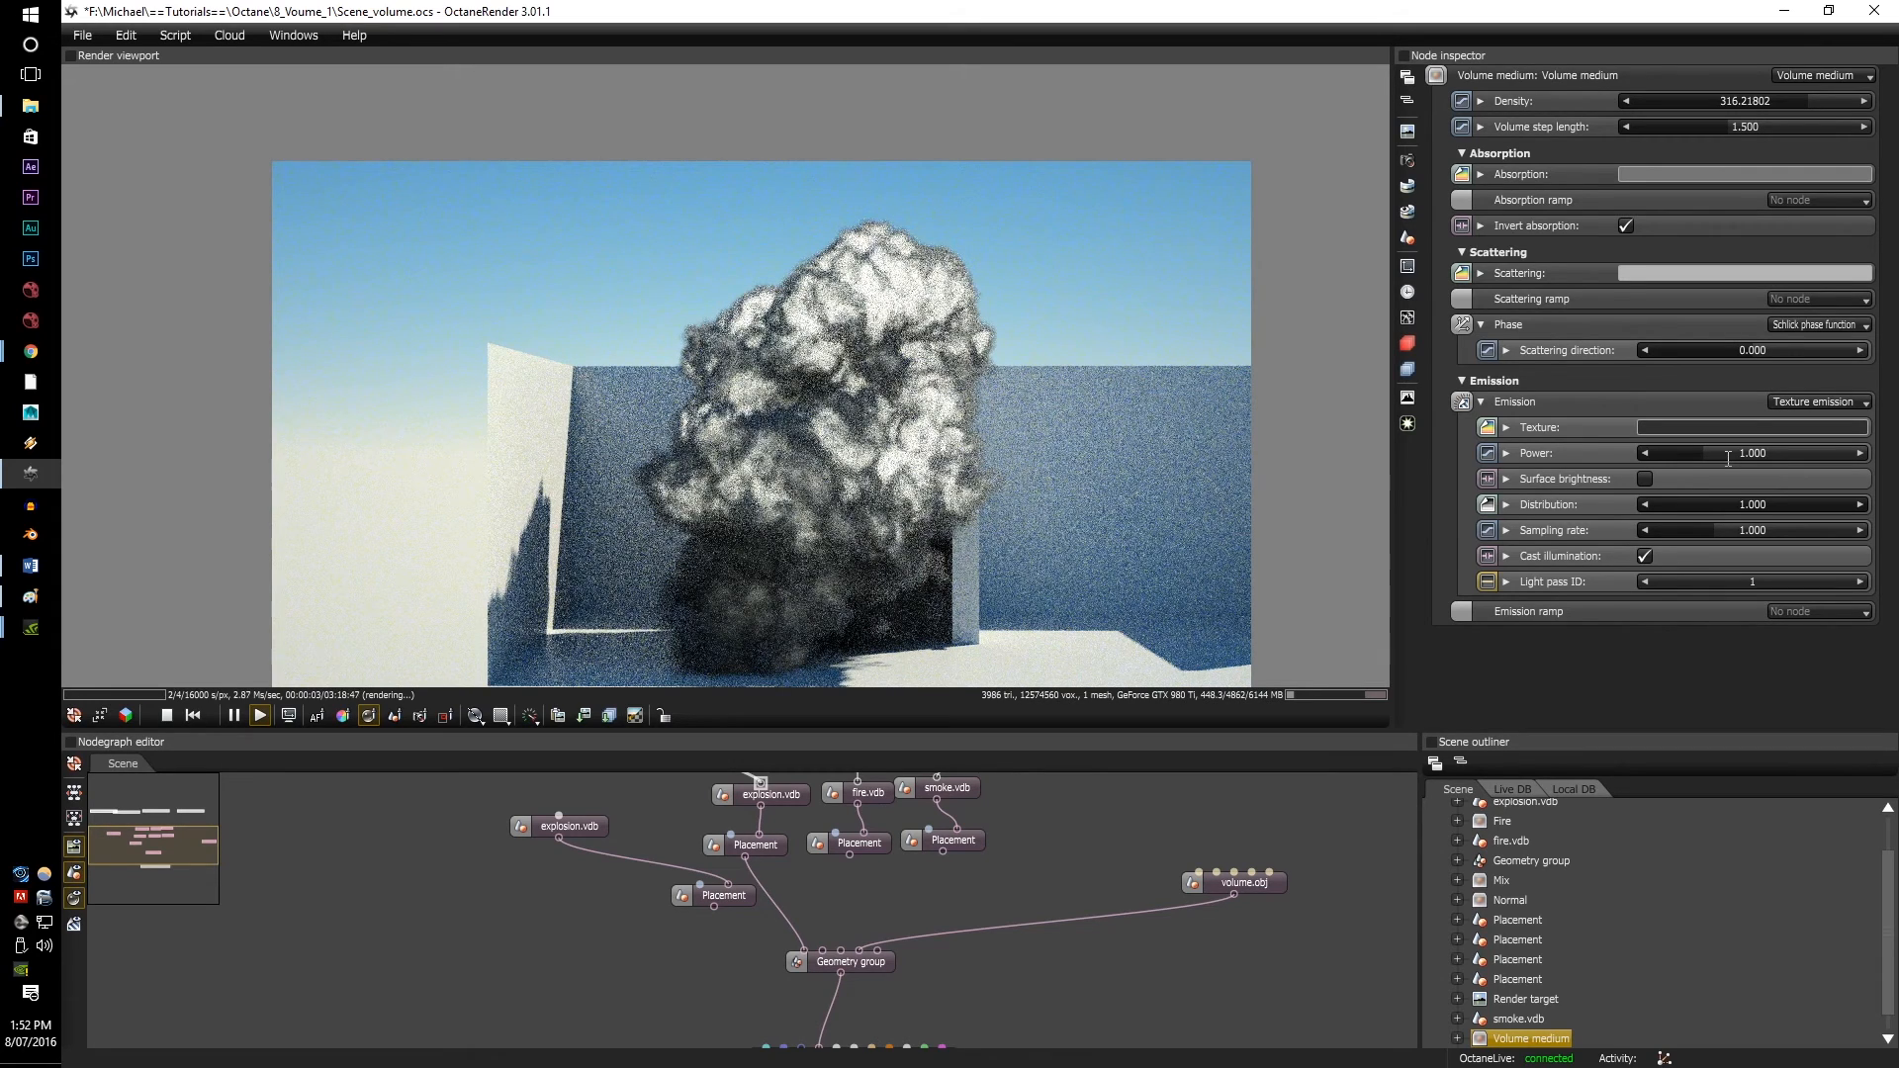
click(1741, 427)
drag(1393, 312, 1433, 271)
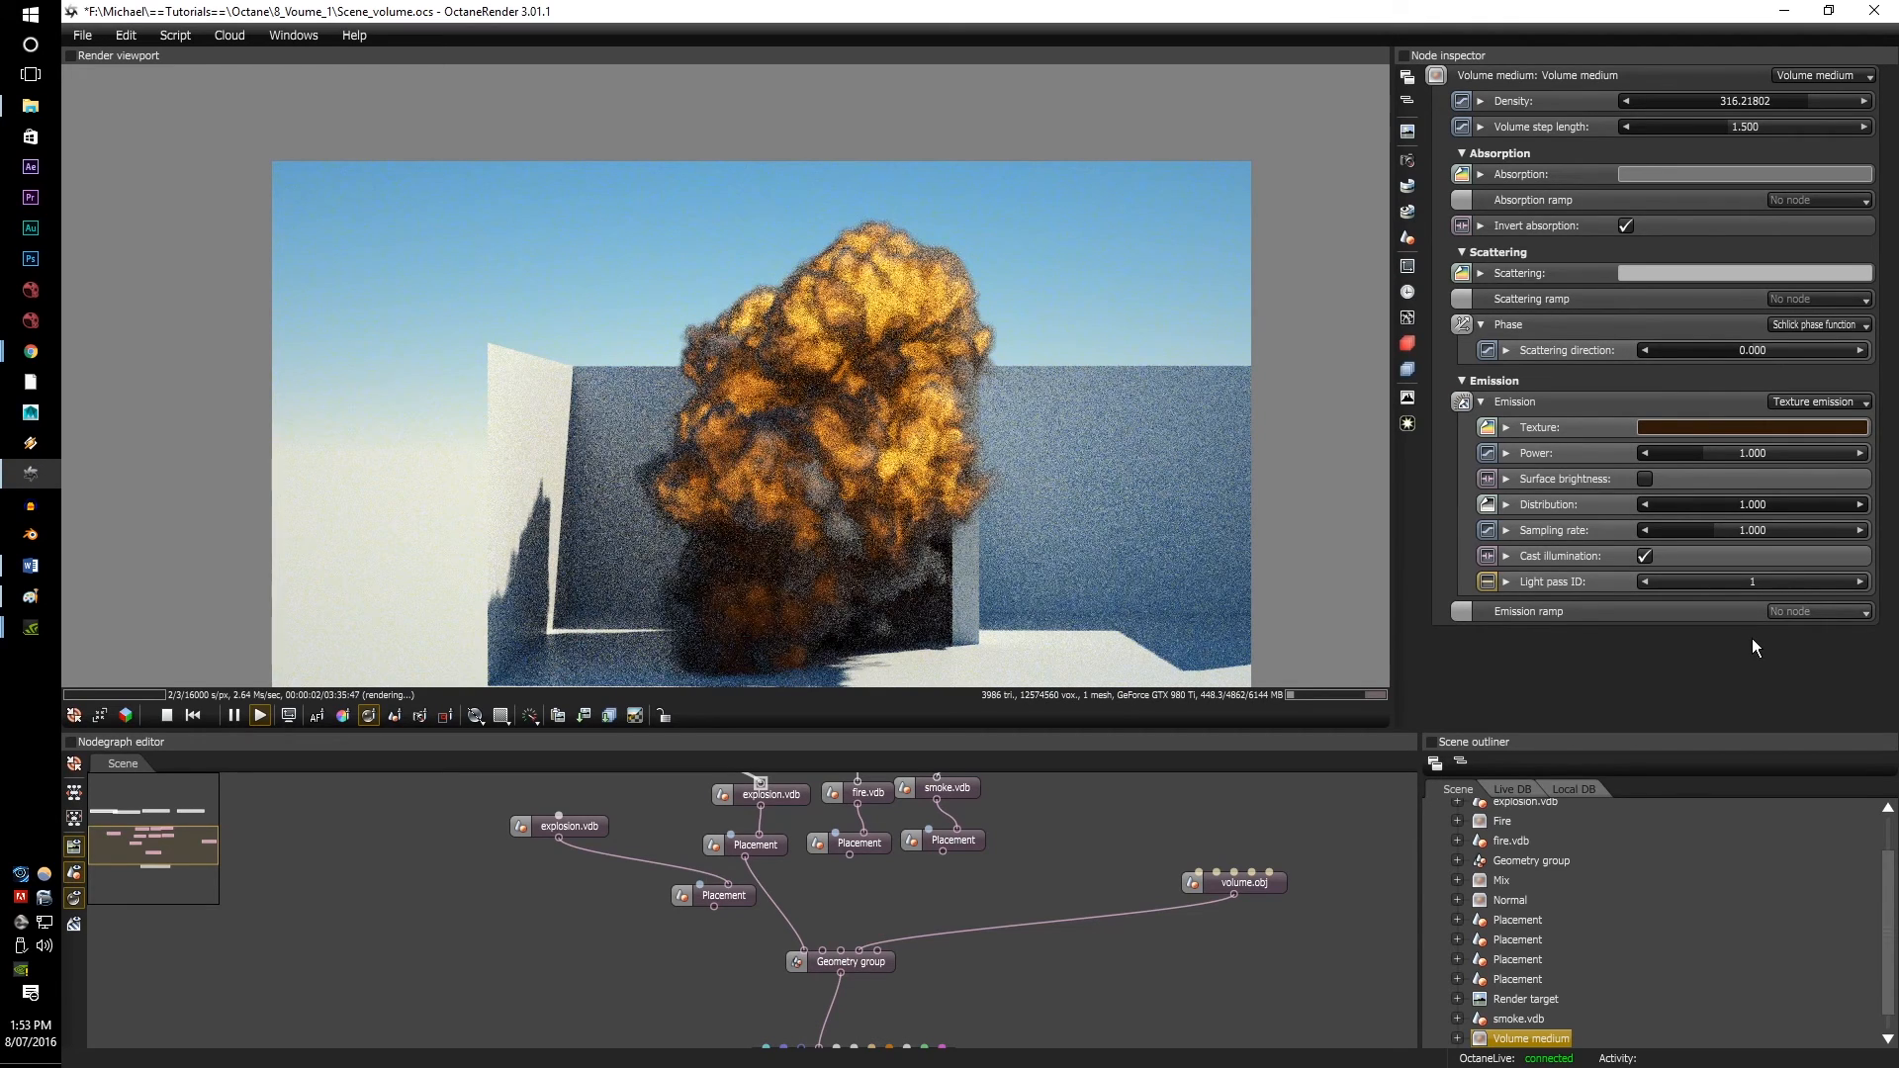
Step: Assign a Volume gradient to the emission ramp and add two intermediate control points to it
click(1808, 607)
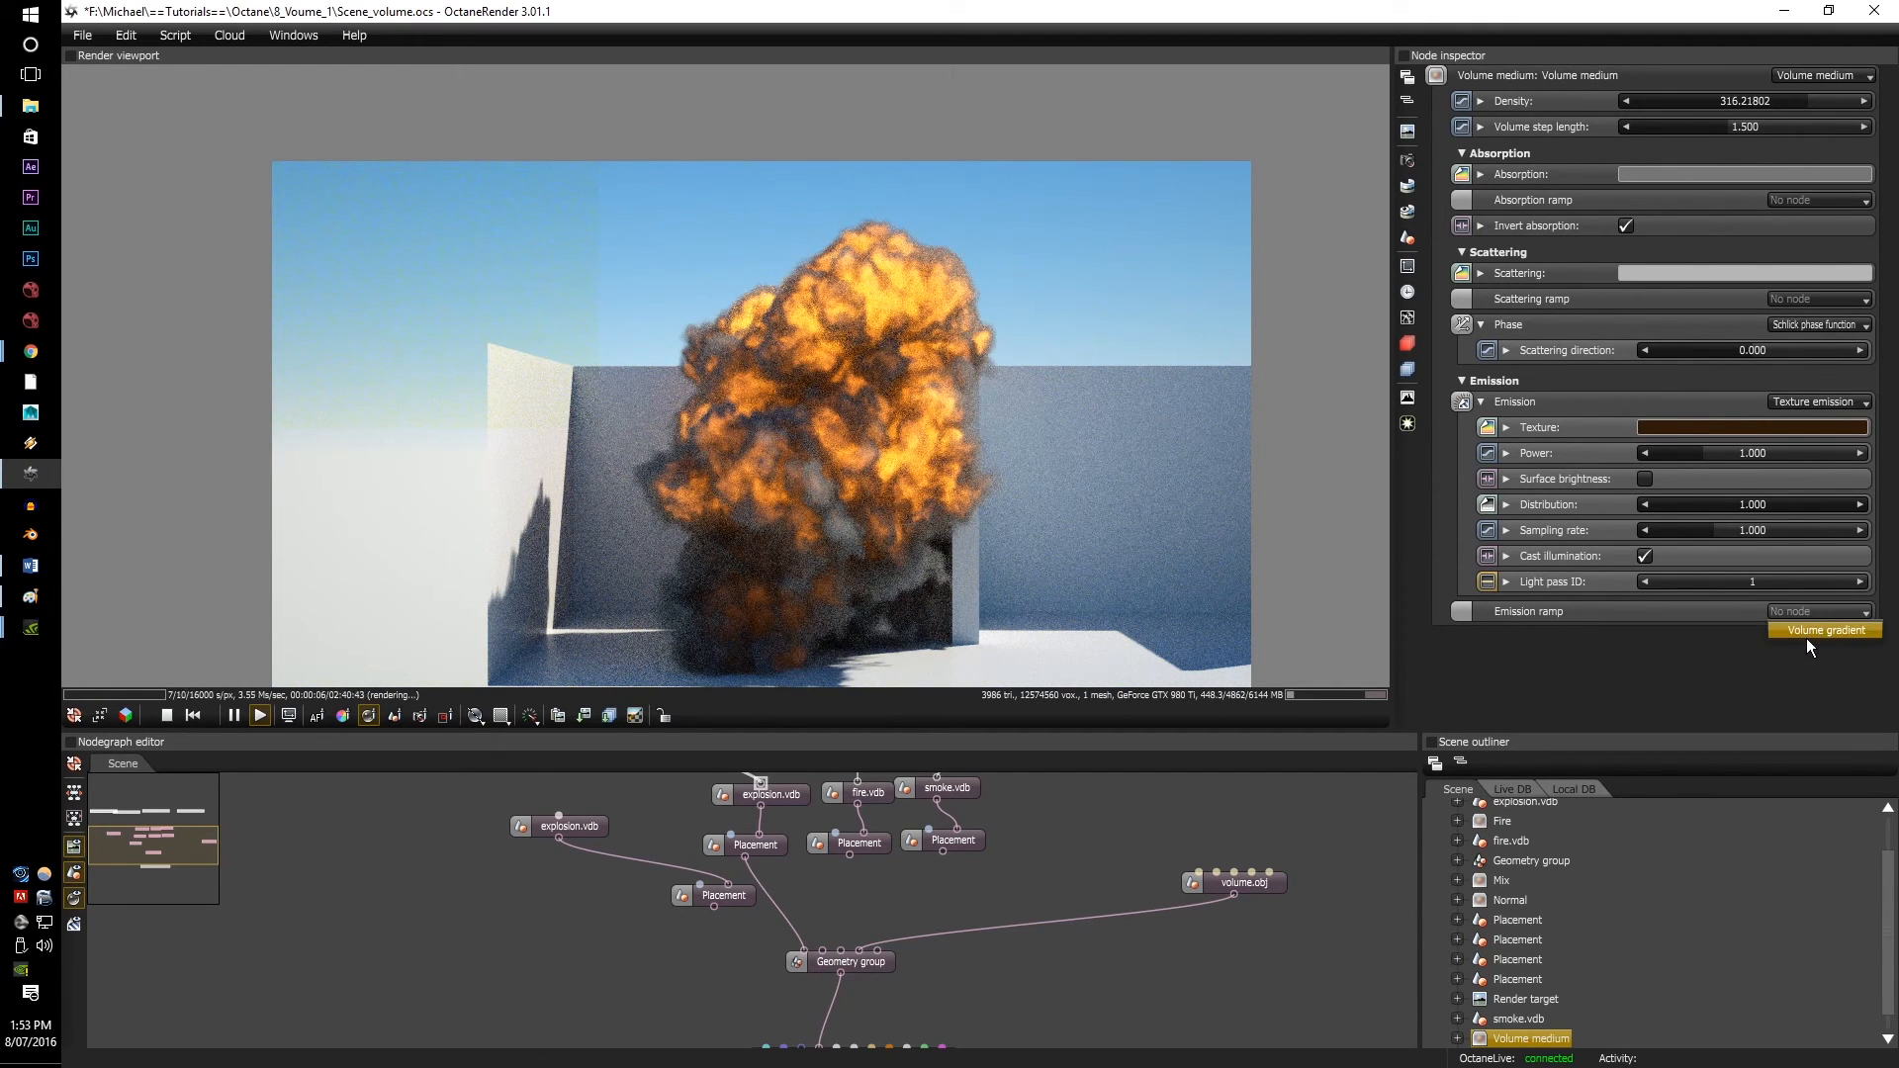
click(1806, 633)
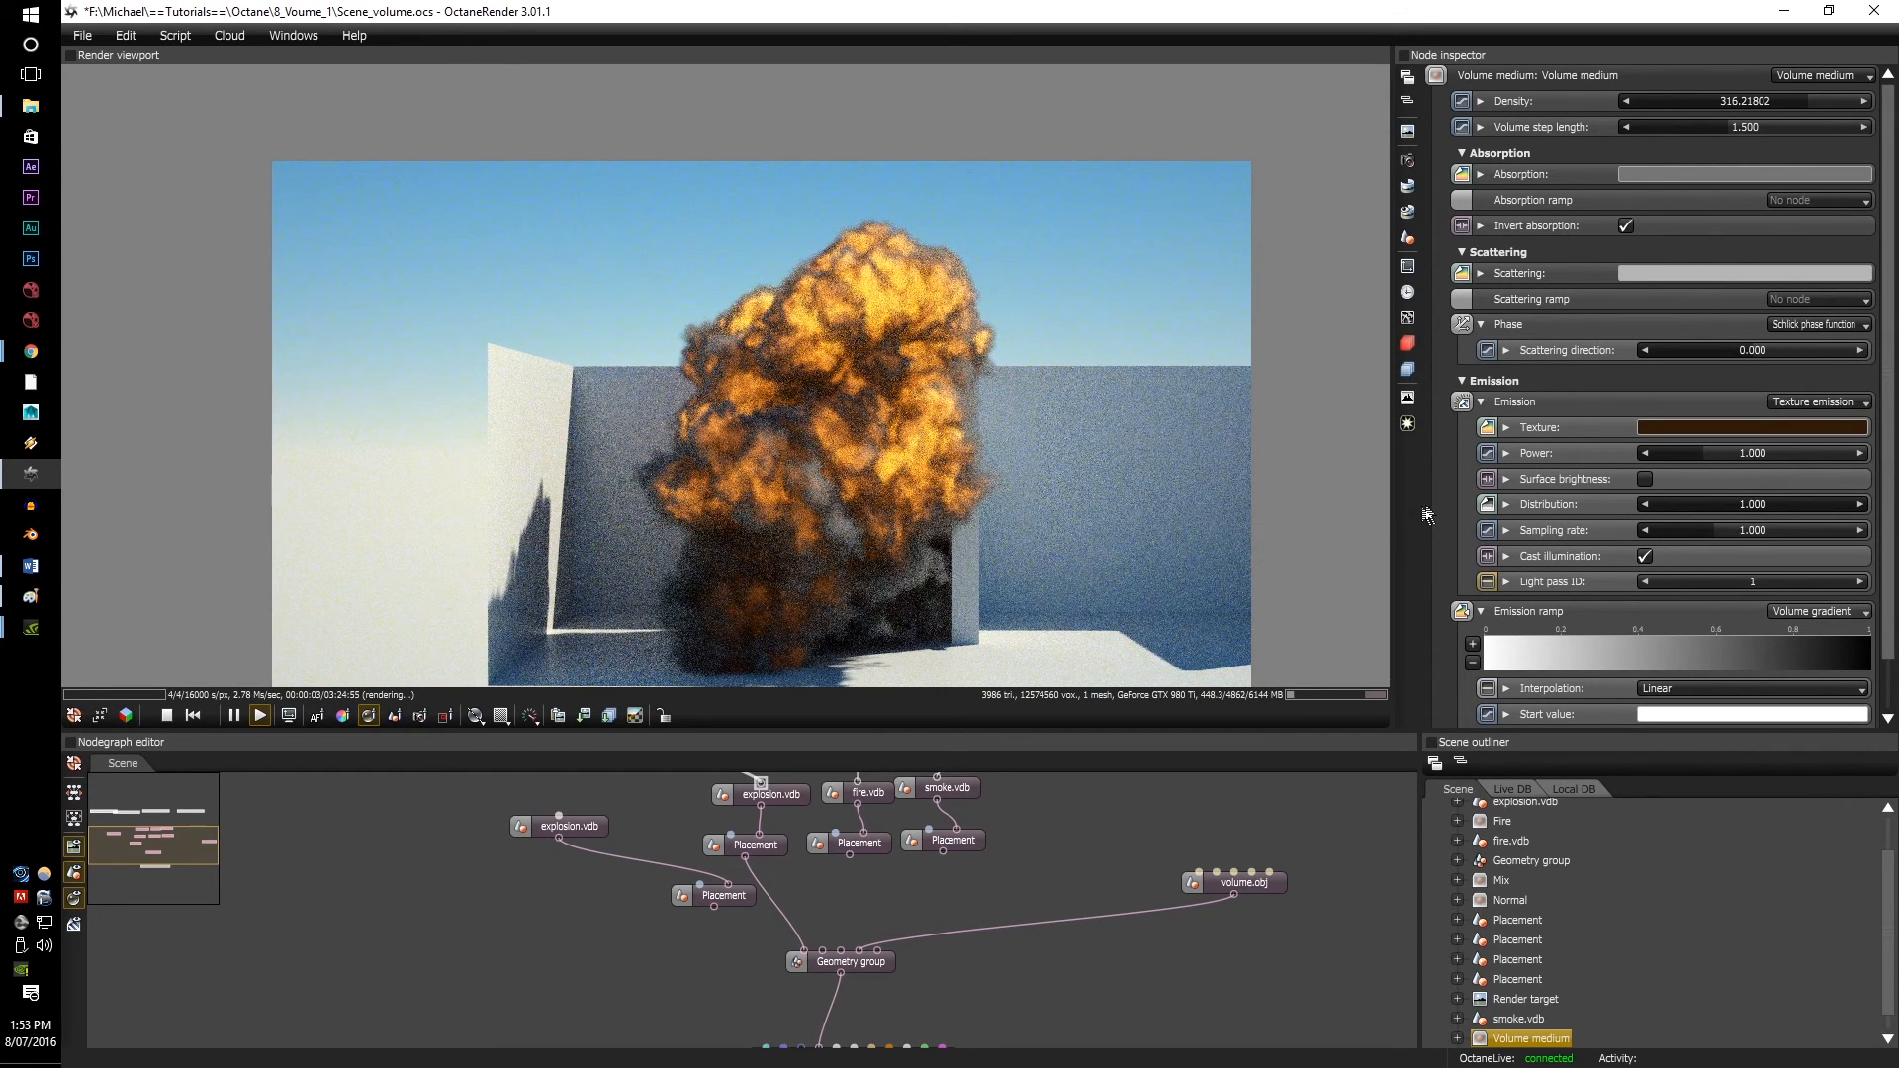
scroll(1422, 518, down, 1)
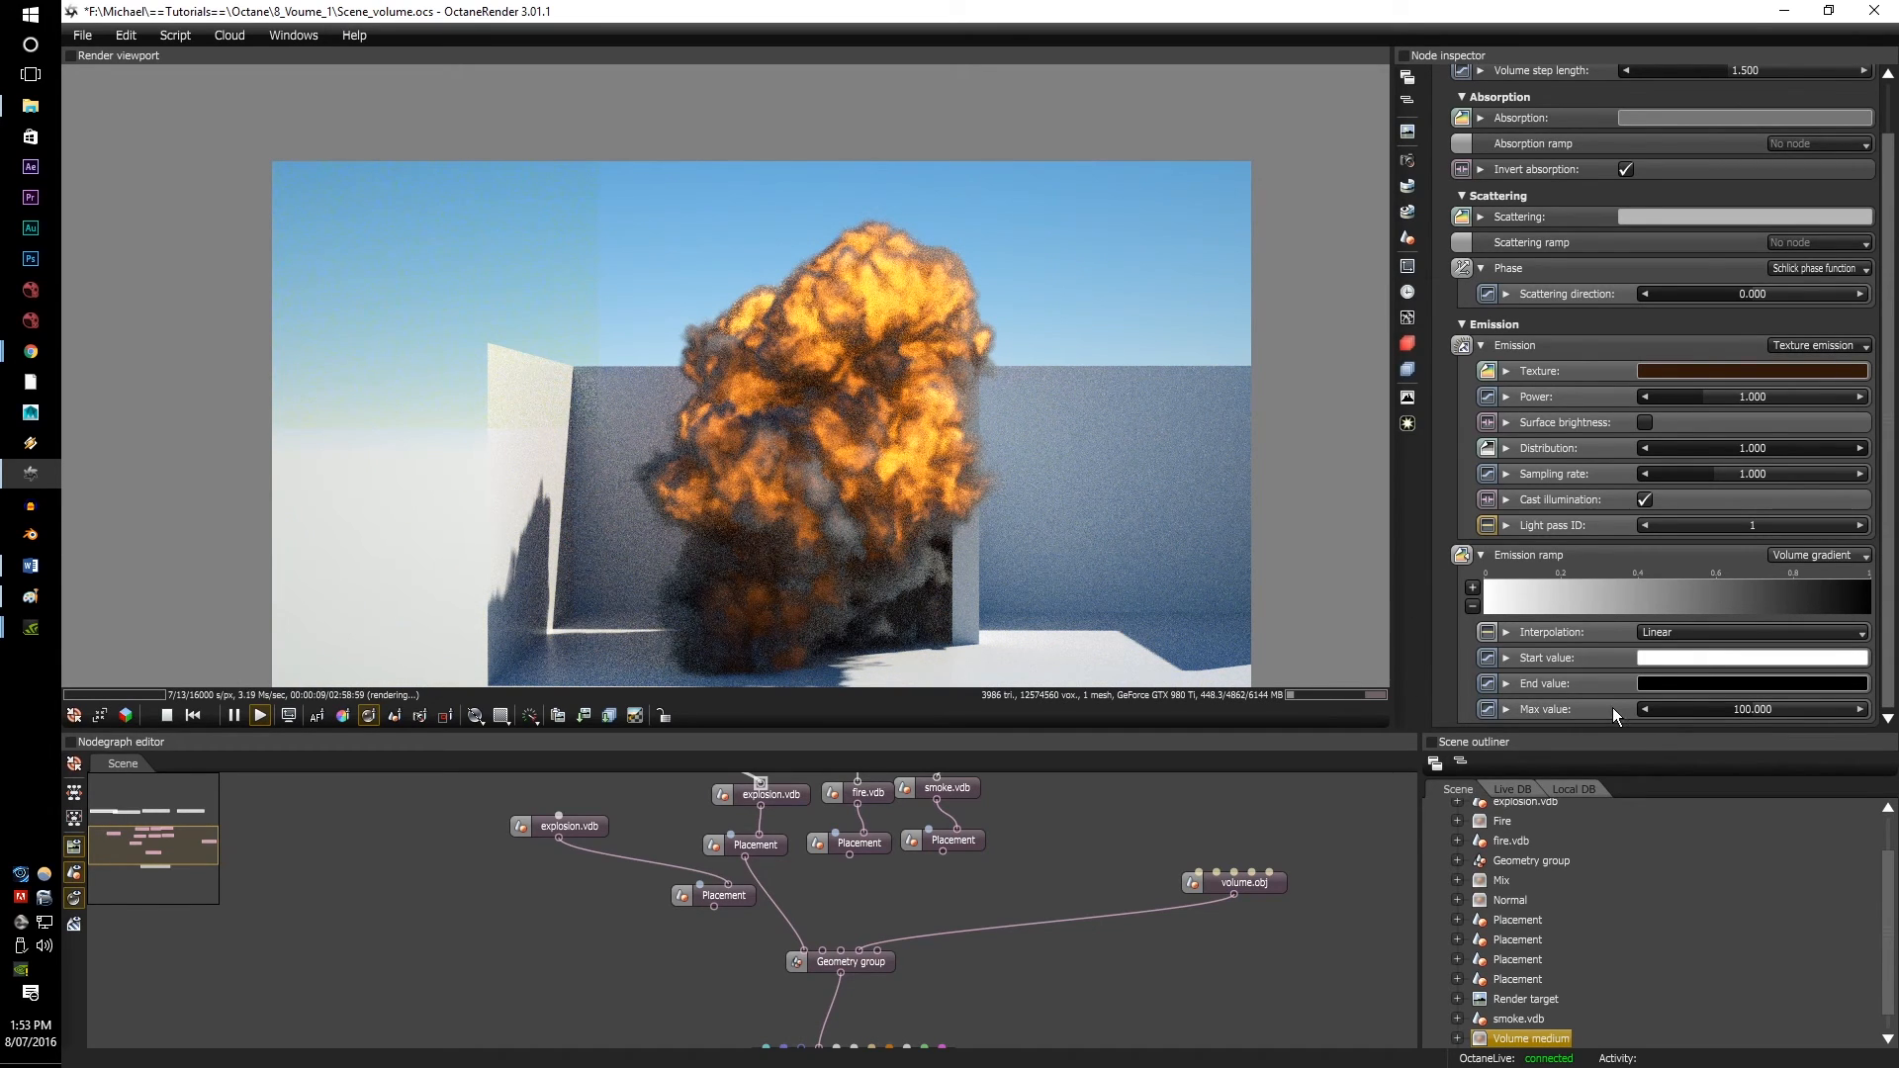
click(1473, 588)
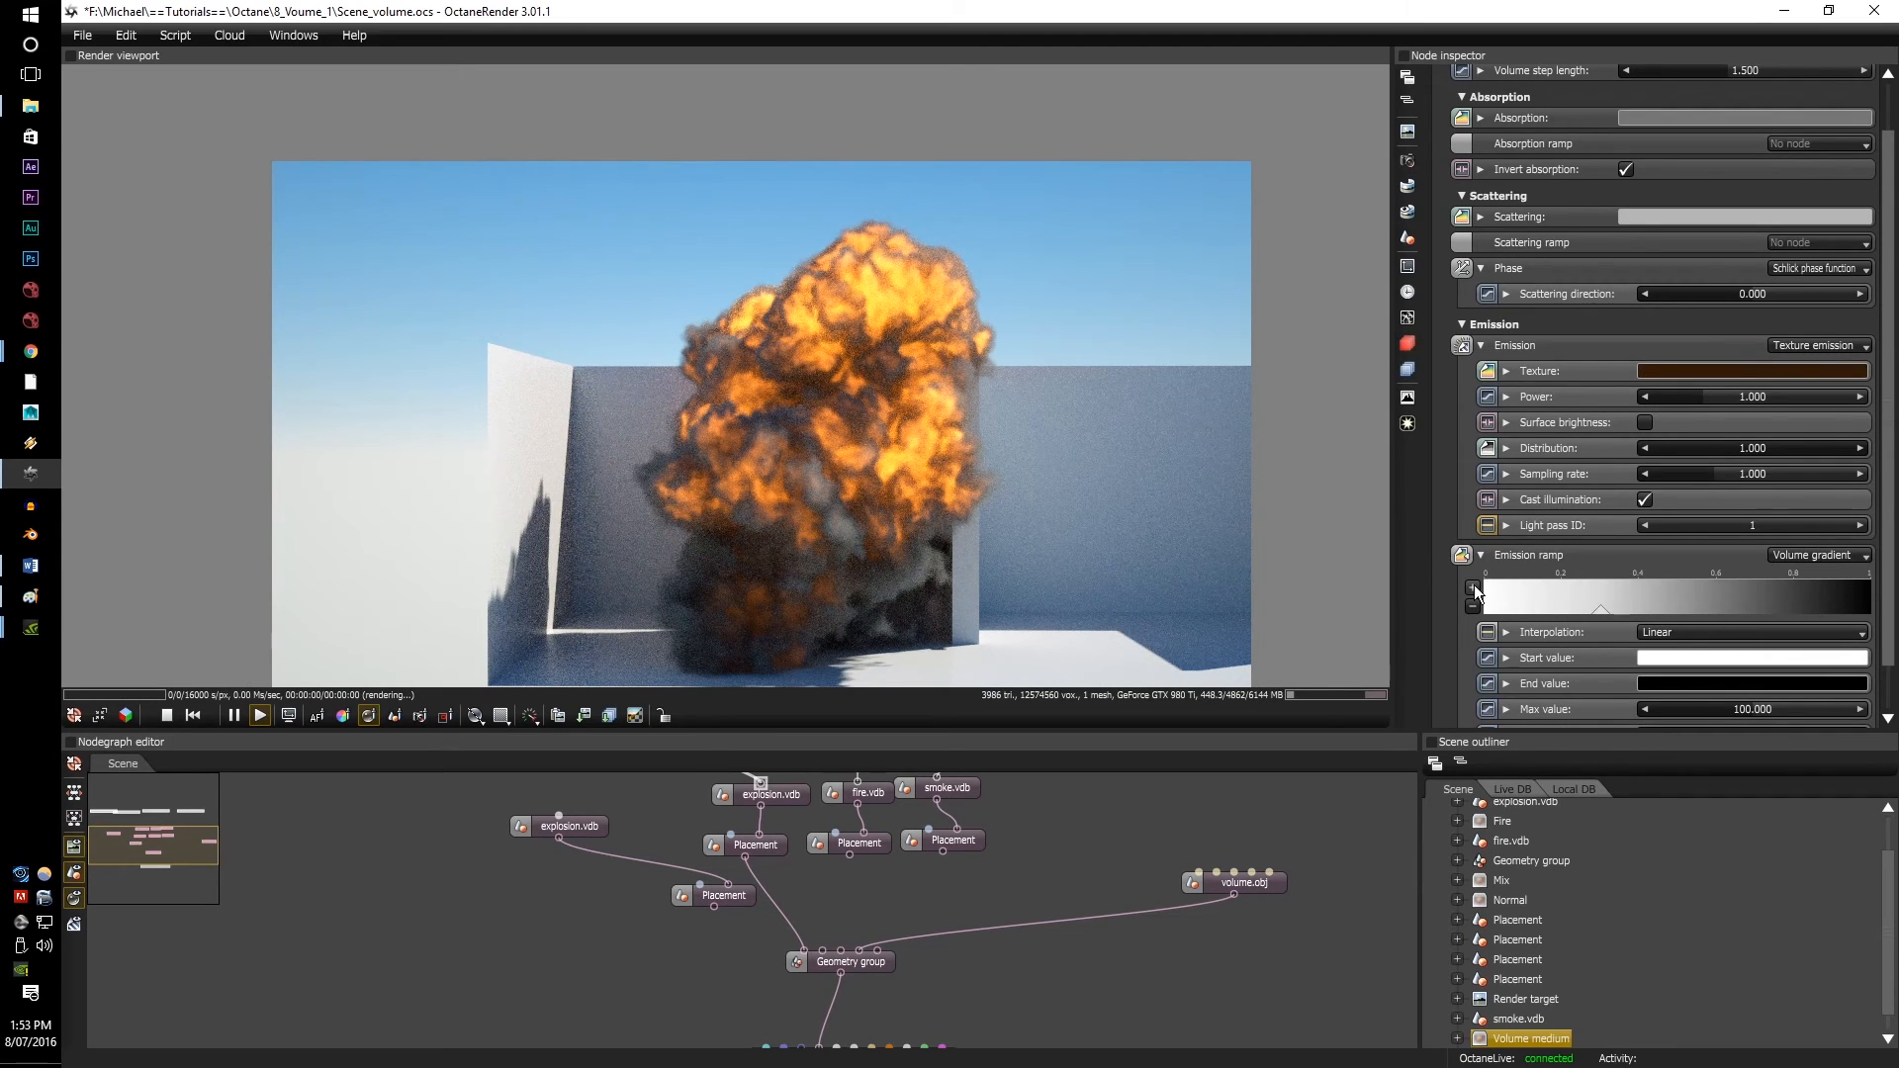
click(1473, 590)
scroll(1452, 638, down, 2)
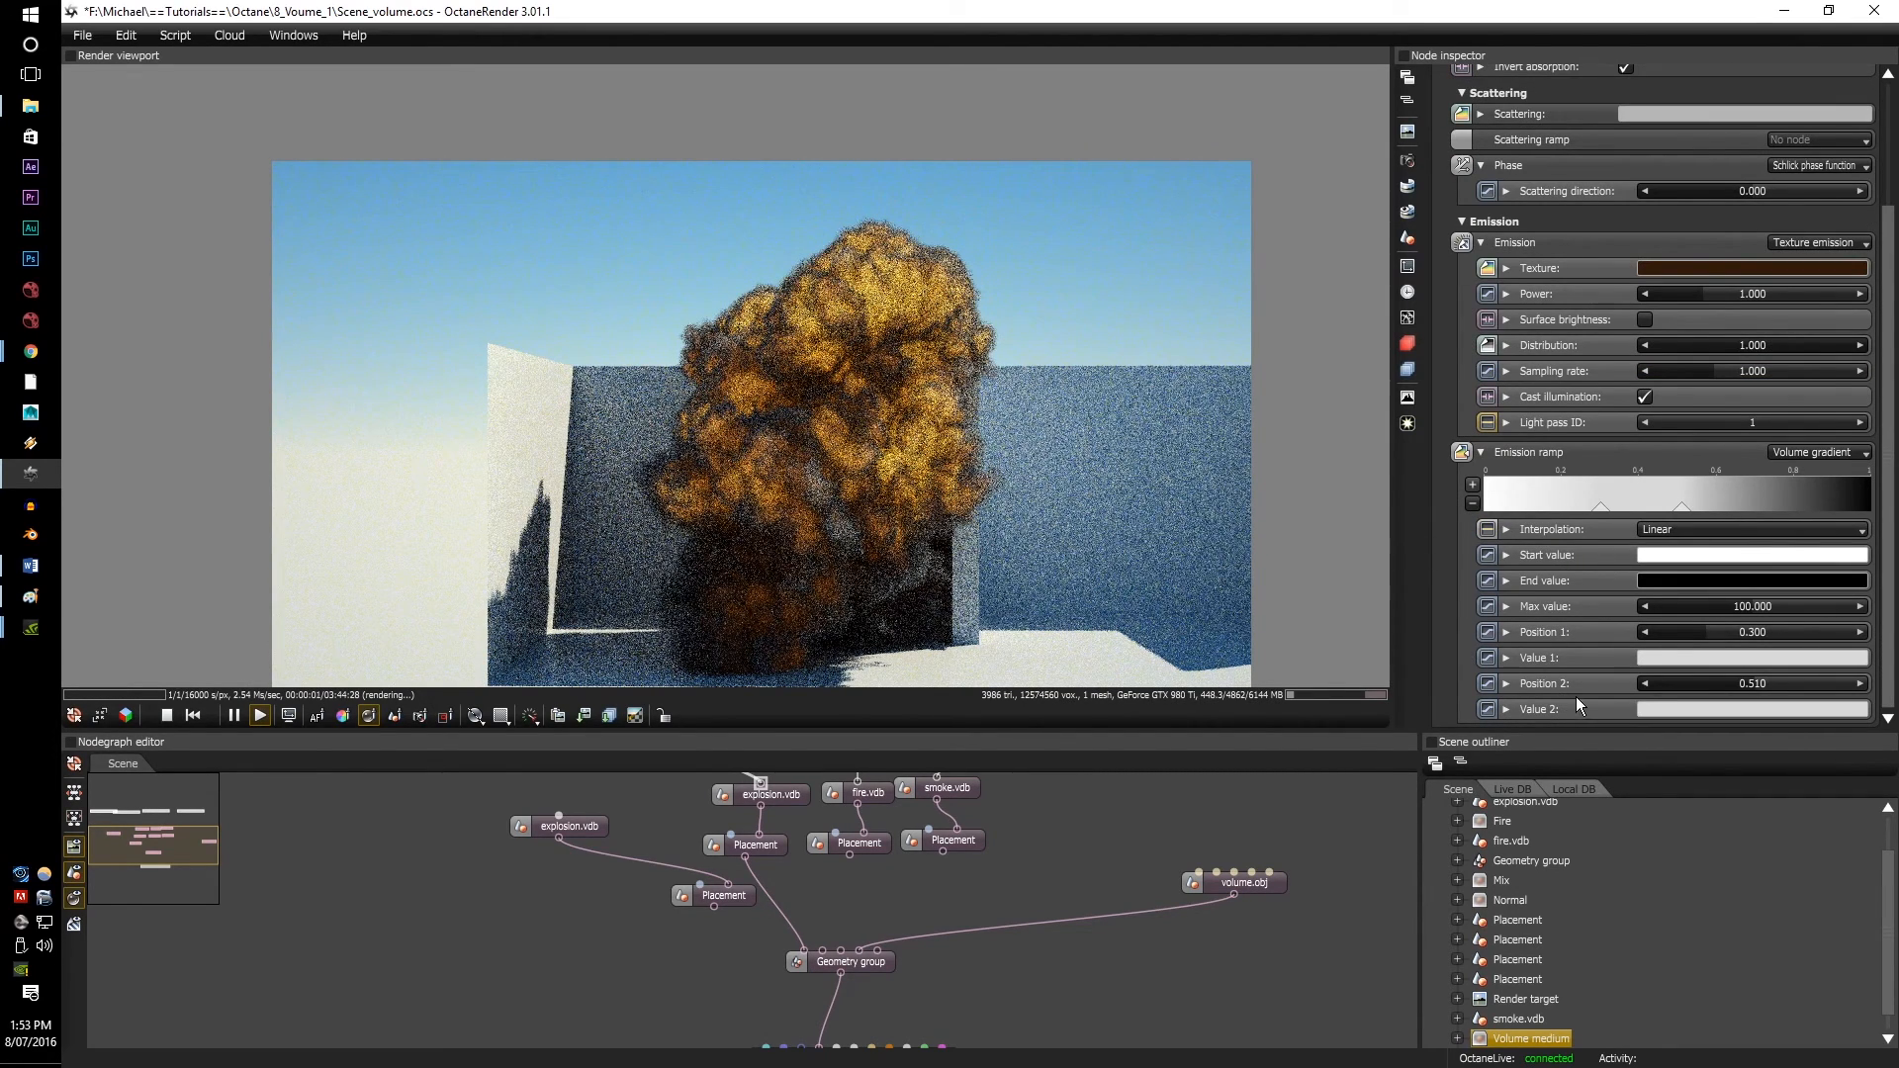
Step: Set the emission ramp's Value 1 to white and Value 2 to black, and move the first control point to position 0
click(1640, 710)
drag(1579, 477, 1582, 714)
click(1463, 487)
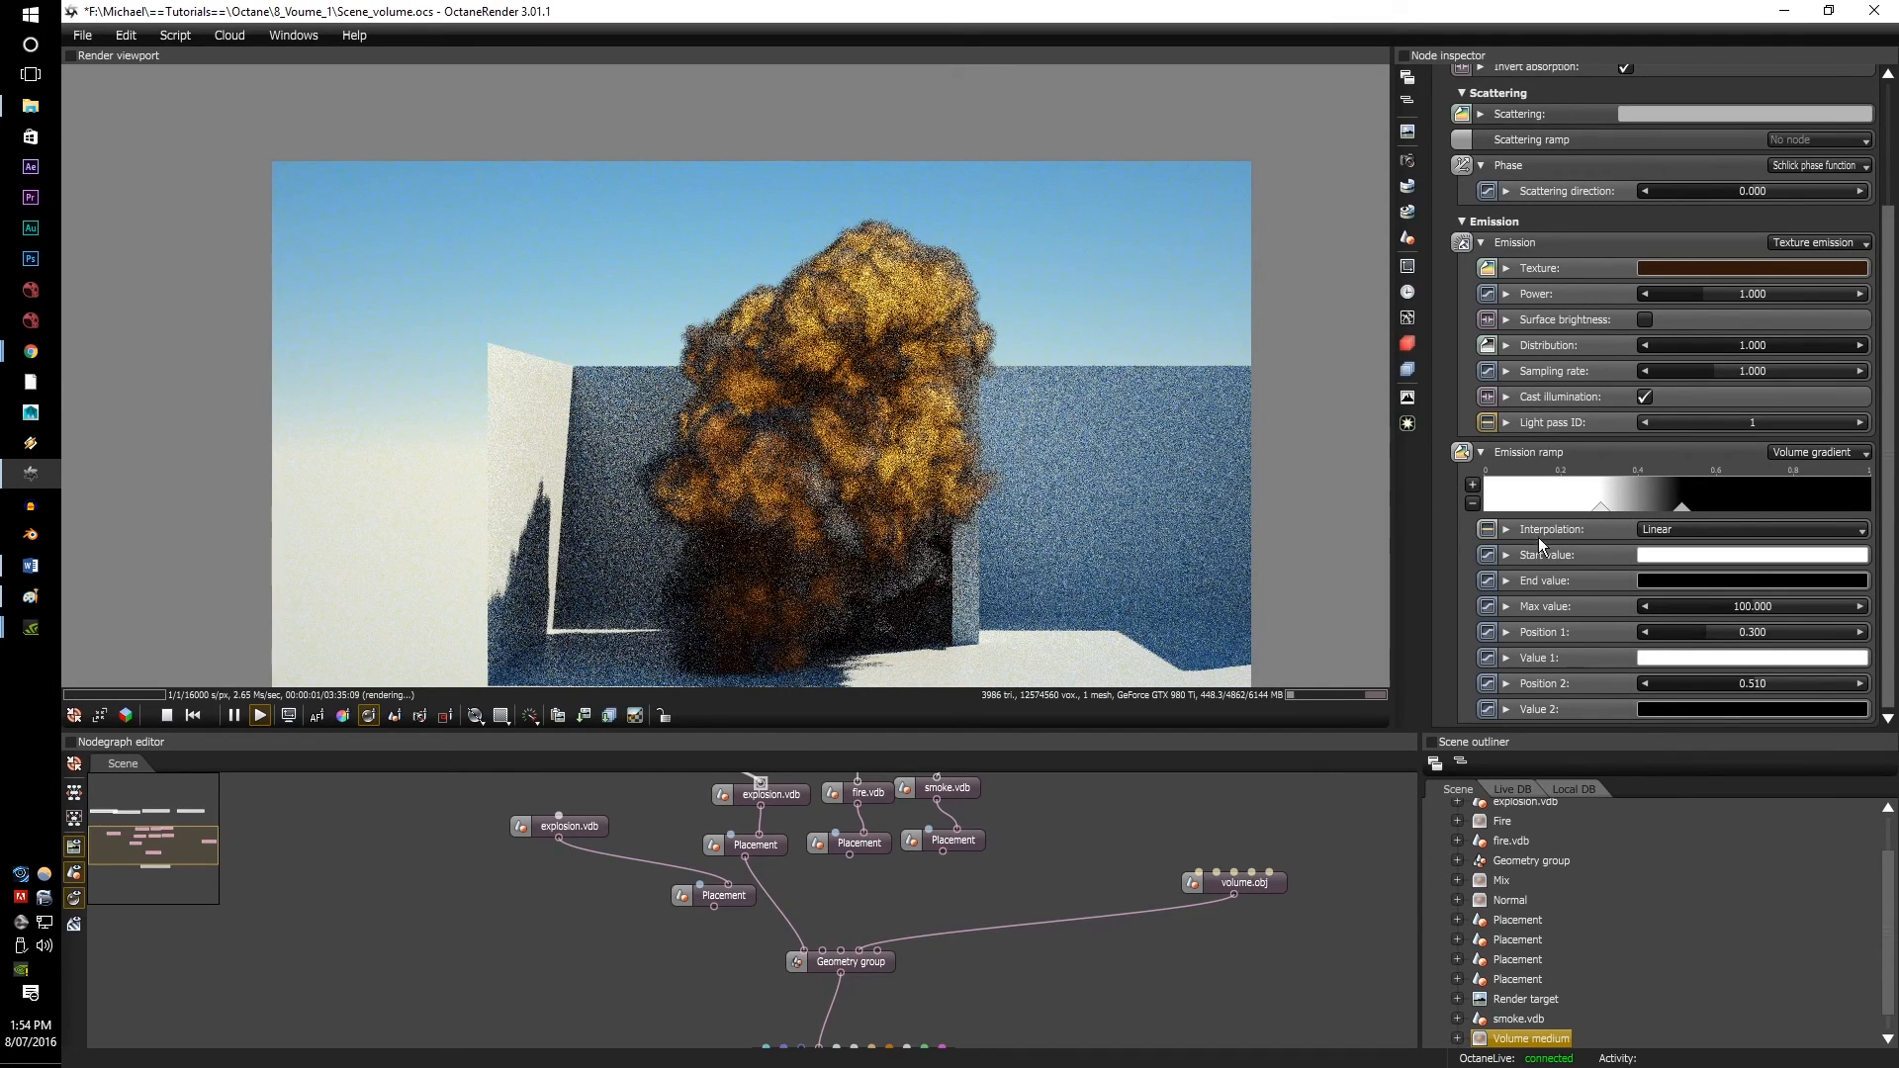
drag(1599, 508, 1486, 508)
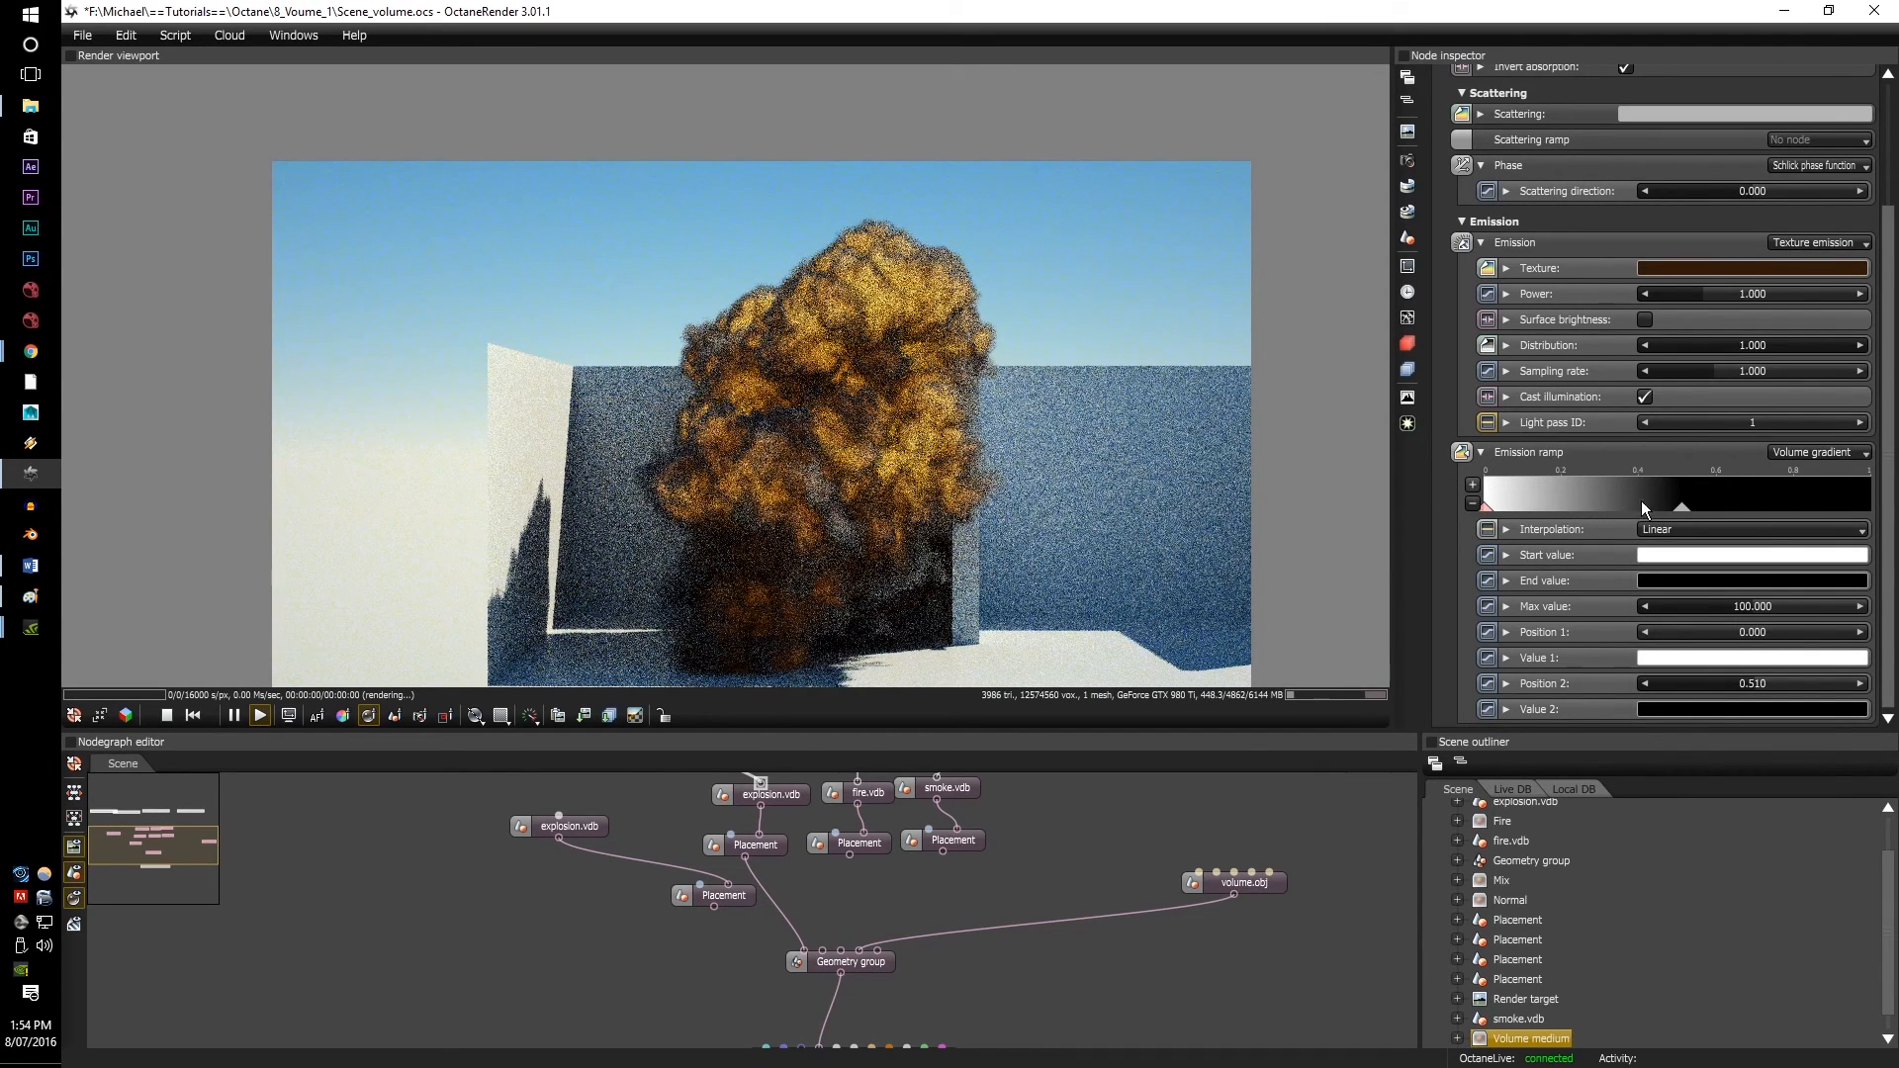
Step: Set the emission ramp's max value to 6.032, with the black control point at position 0 and the white one at about 0.115
drag(1685, 508, 1564, 506)
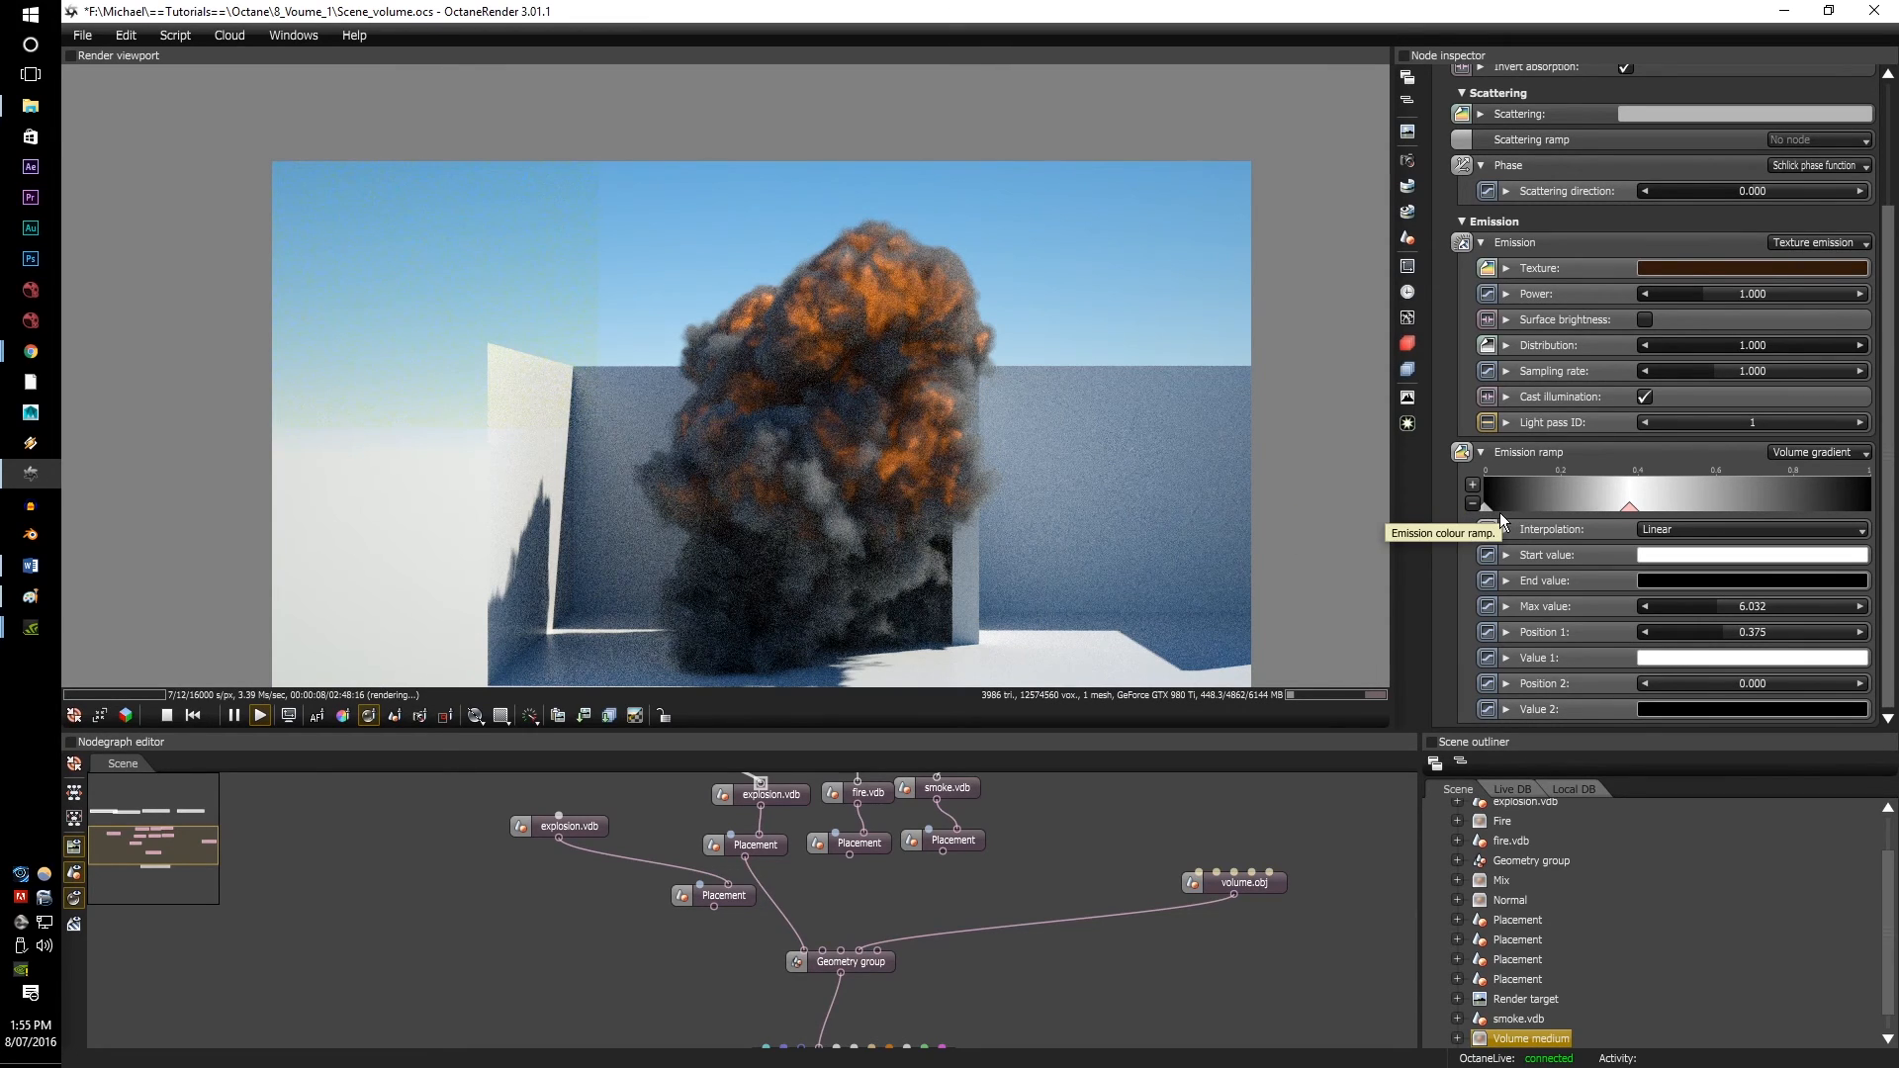
click(1486, 508)
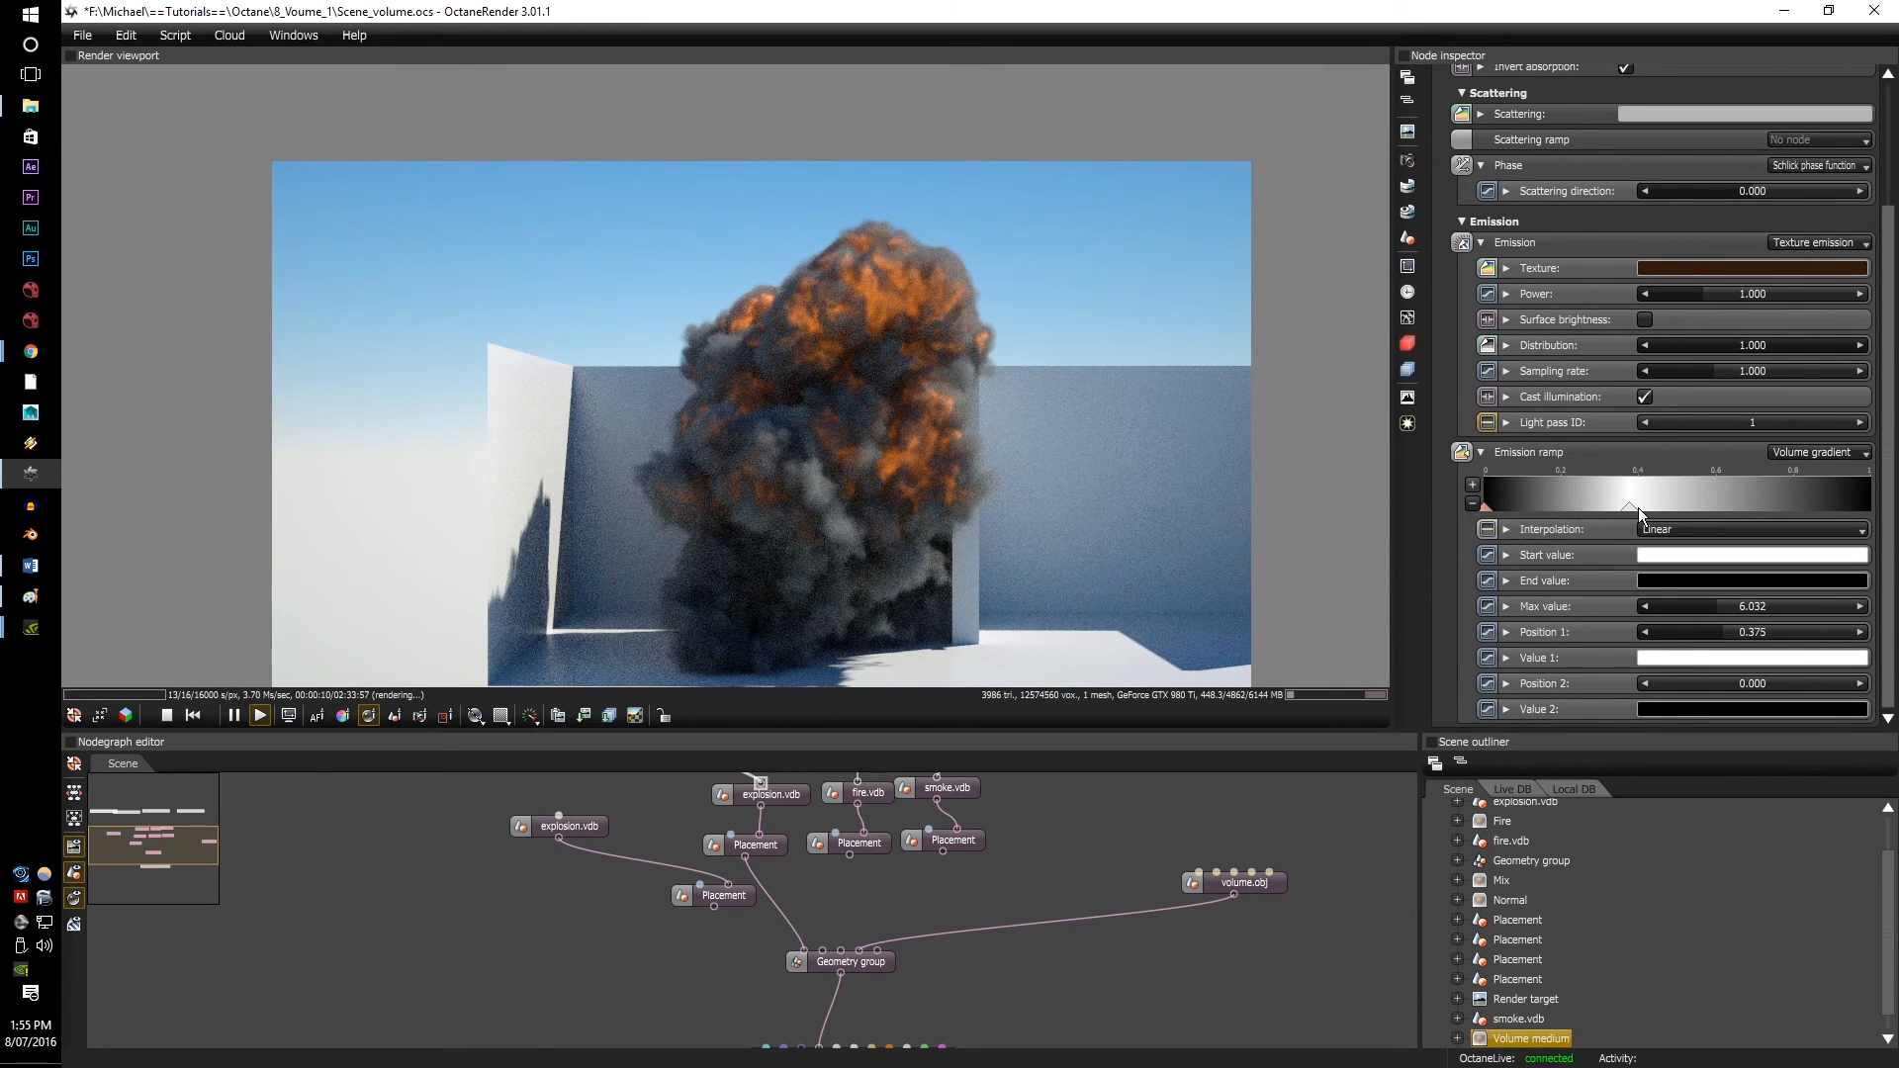
drag(1629, 508, 1528, 502)
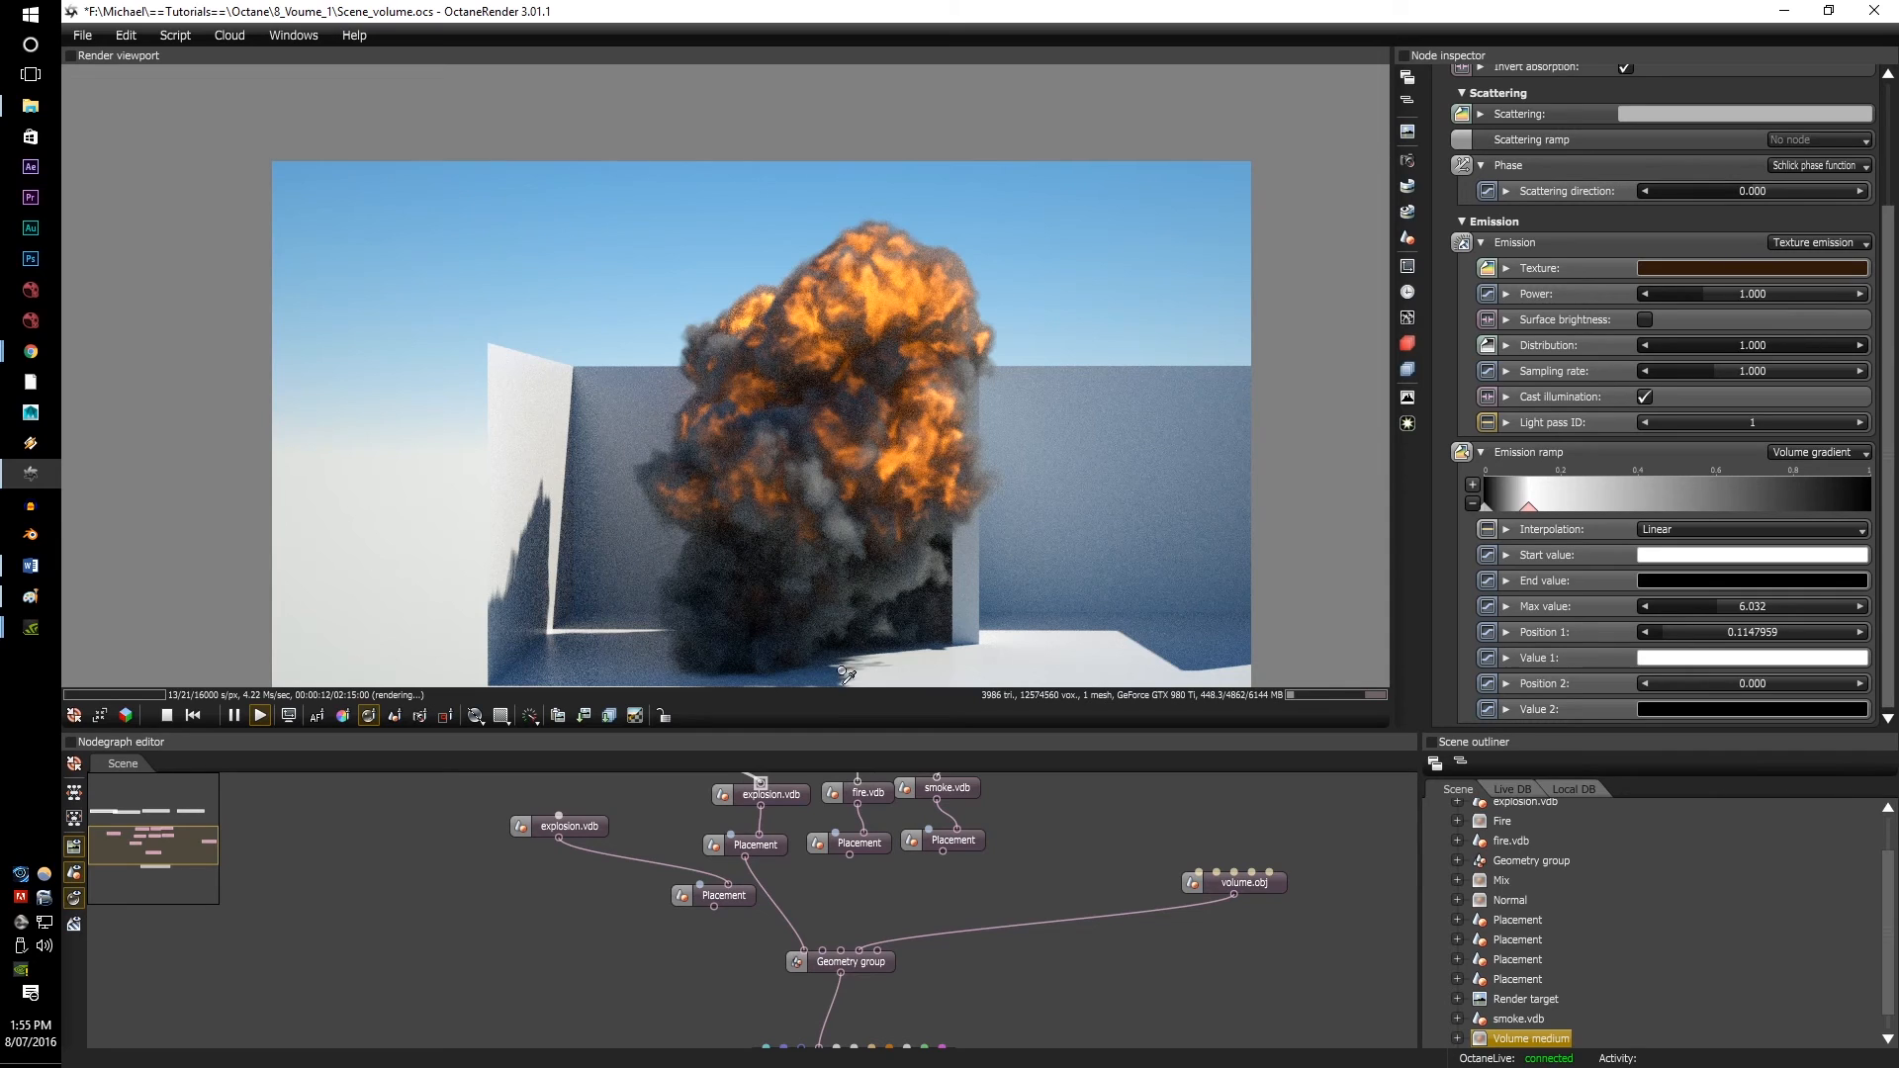
Step: Examine the fire and the dark smoke at the base of the rendered explosion up close and in full
ctrl+scroll(868, 258, up, 1)
ctrl+scroll(868, 258, down, 1)
ctrl+scroll(869, 258, up, 2)
ctrl+scroll(836, 257, down, 1)
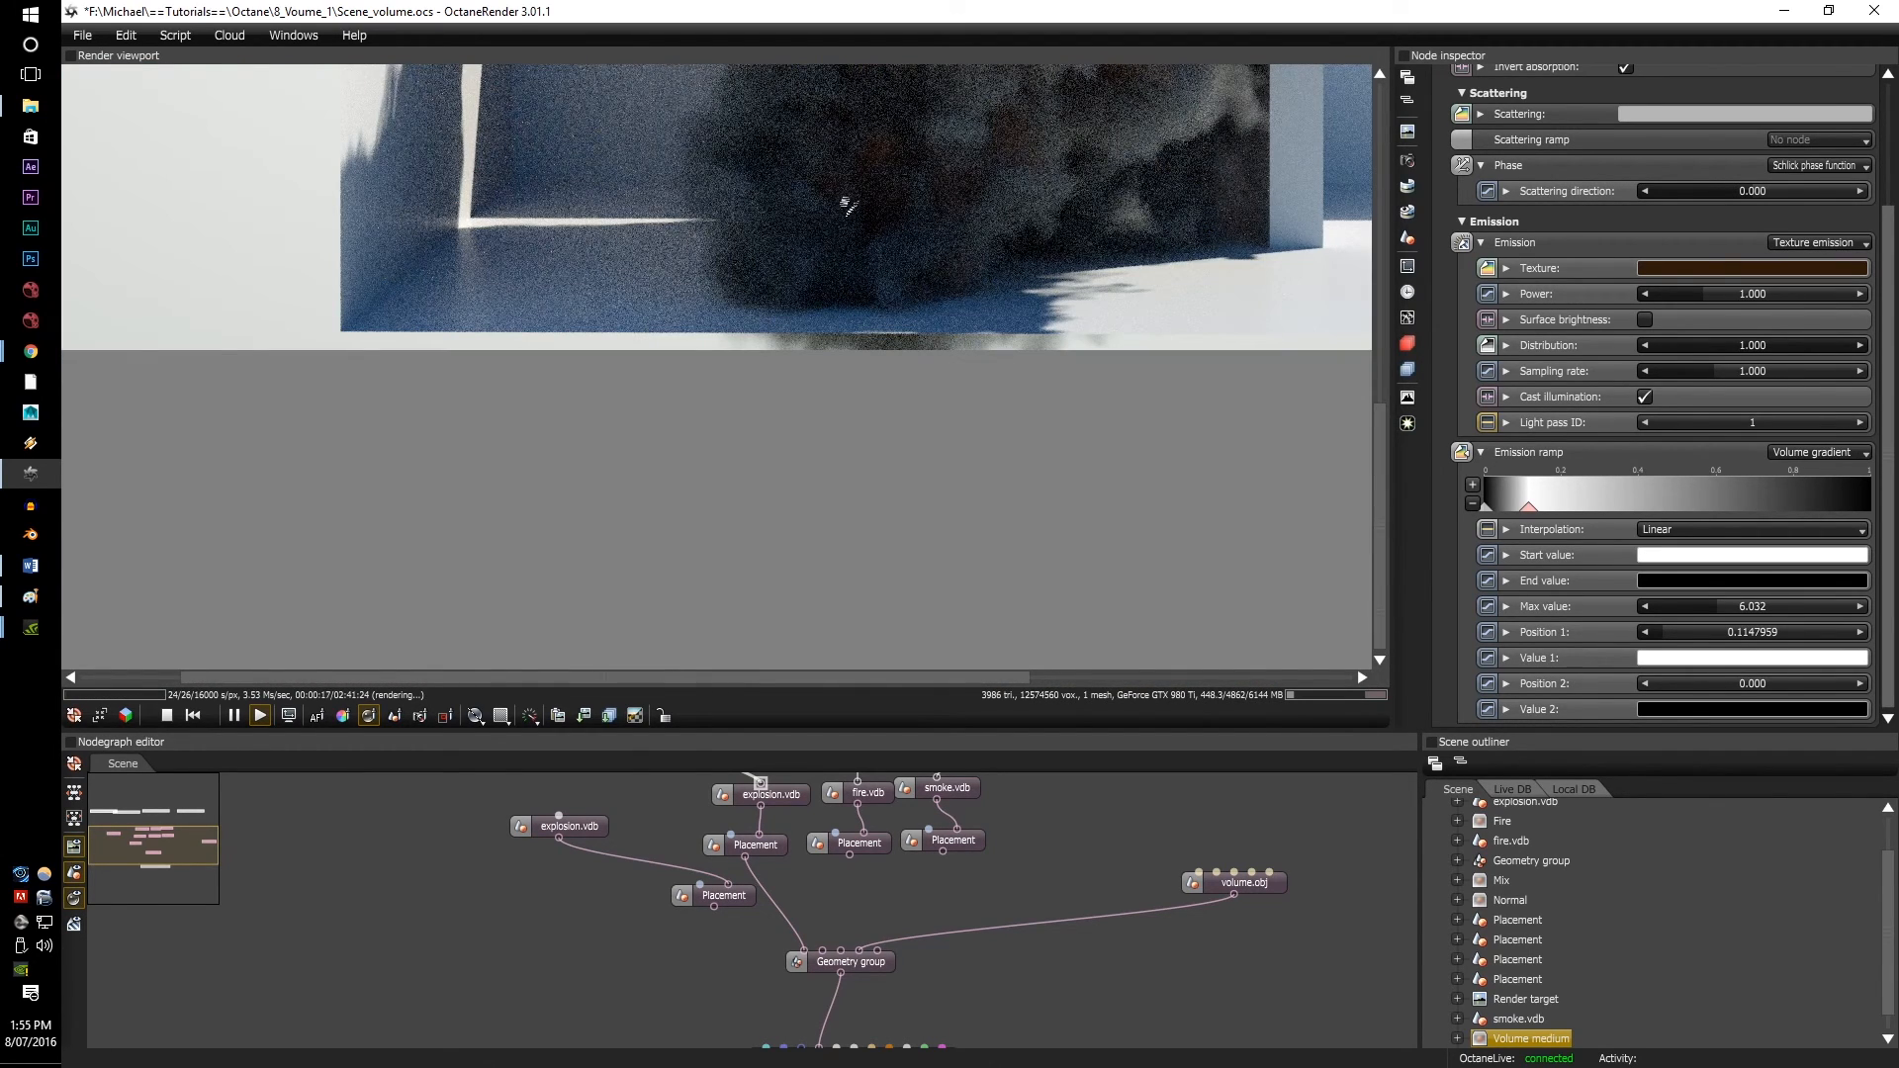
ctrl+scroll(869, 327, down, 1)
ctrl+scroll(903, 191, up, 1)
ctrl+scroll(831, 360, down, 1)
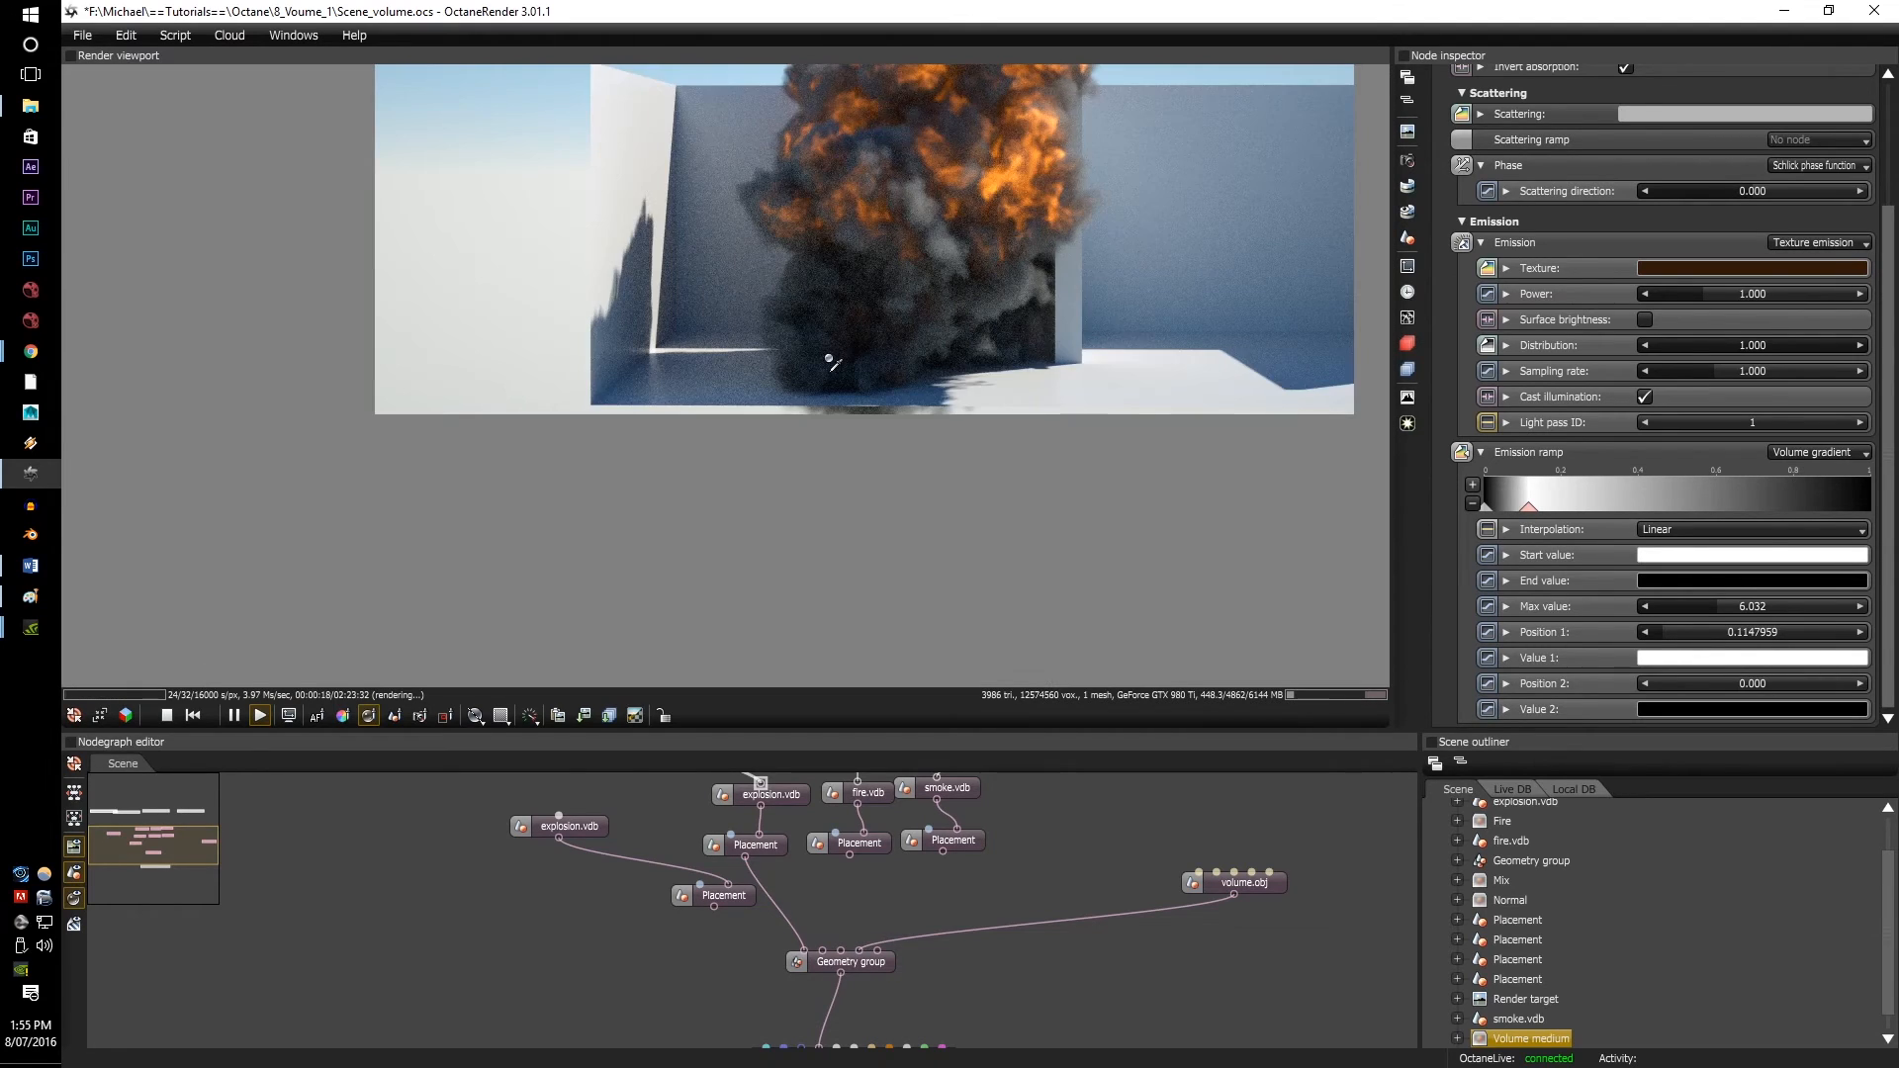
ctrl+scroll(899, 167, down, 1)
ctrl+scroll(900, 168, up, 1)
ctrl+scroll(900, 168, down, 1)
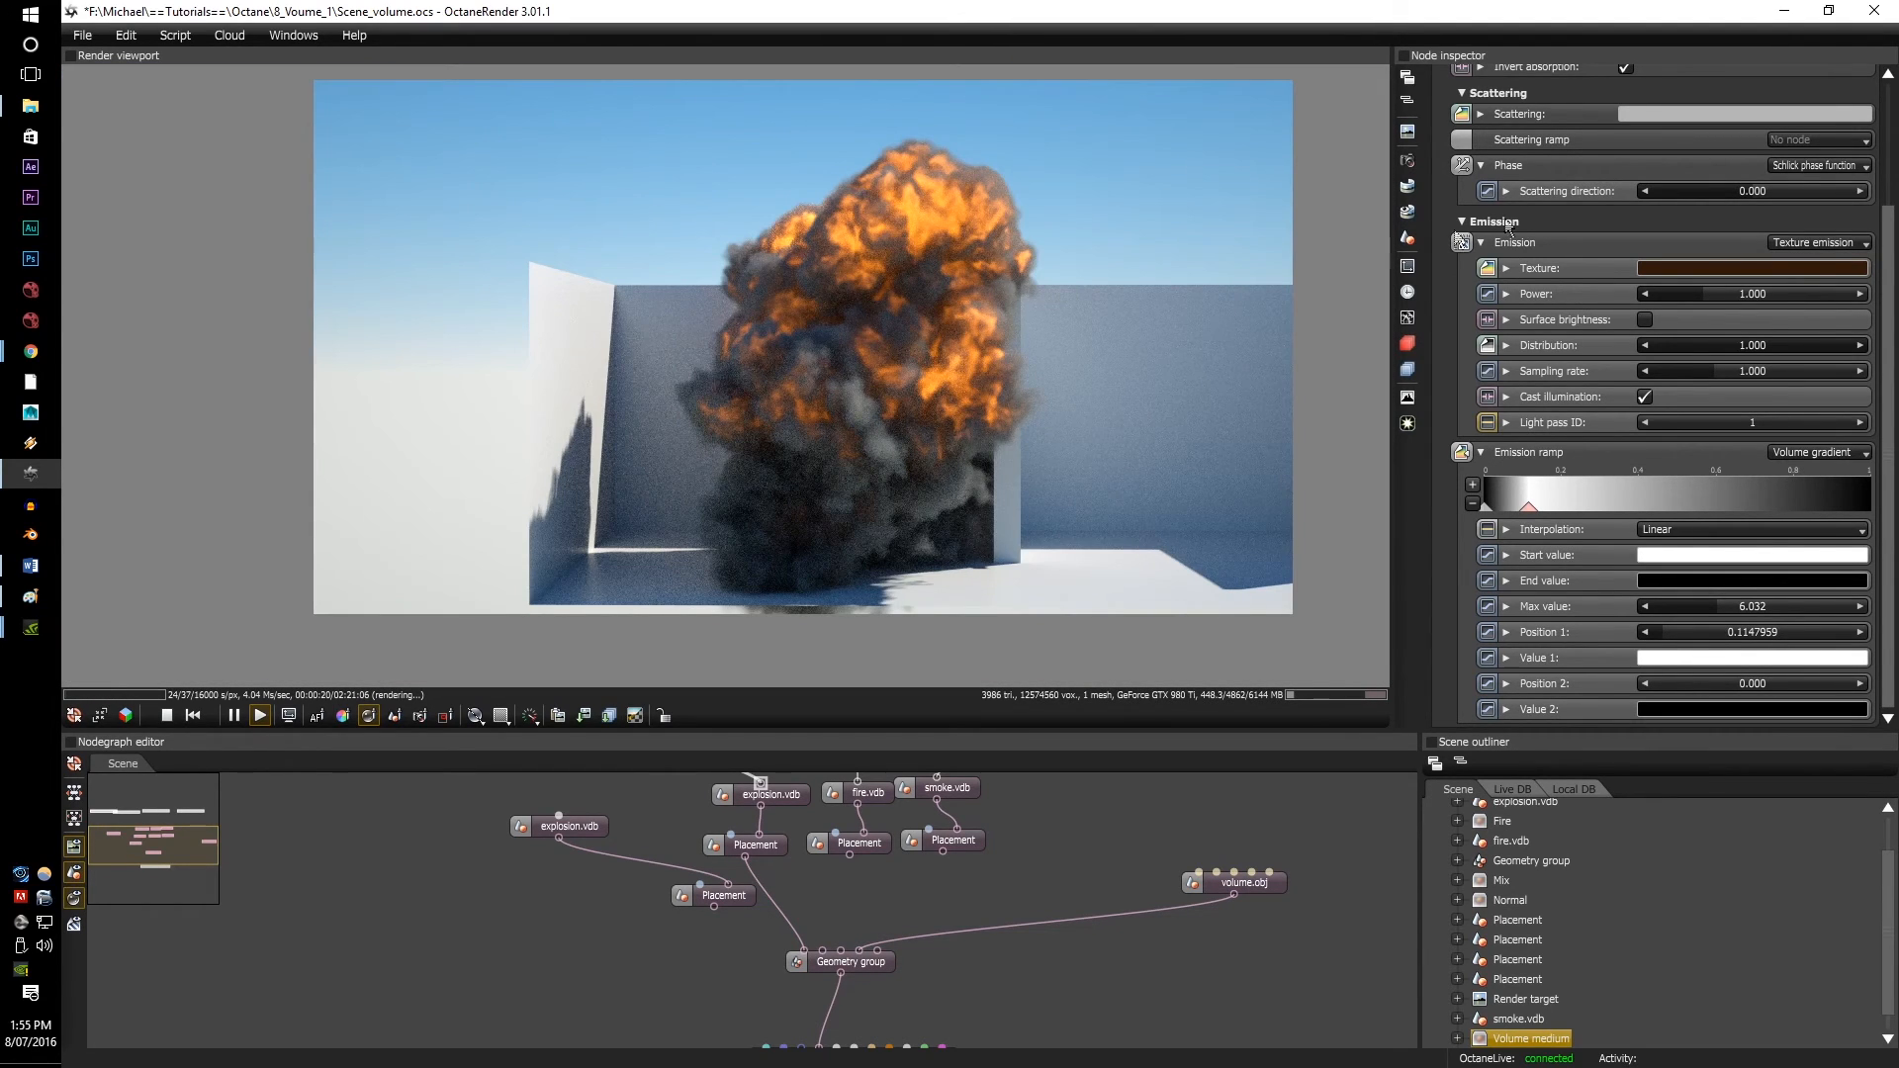
Step: Set the explosion Volume medium's density to about 228.748
scroll(1560, 290, up, 2)
drag(1803, 100, 1720, 128)
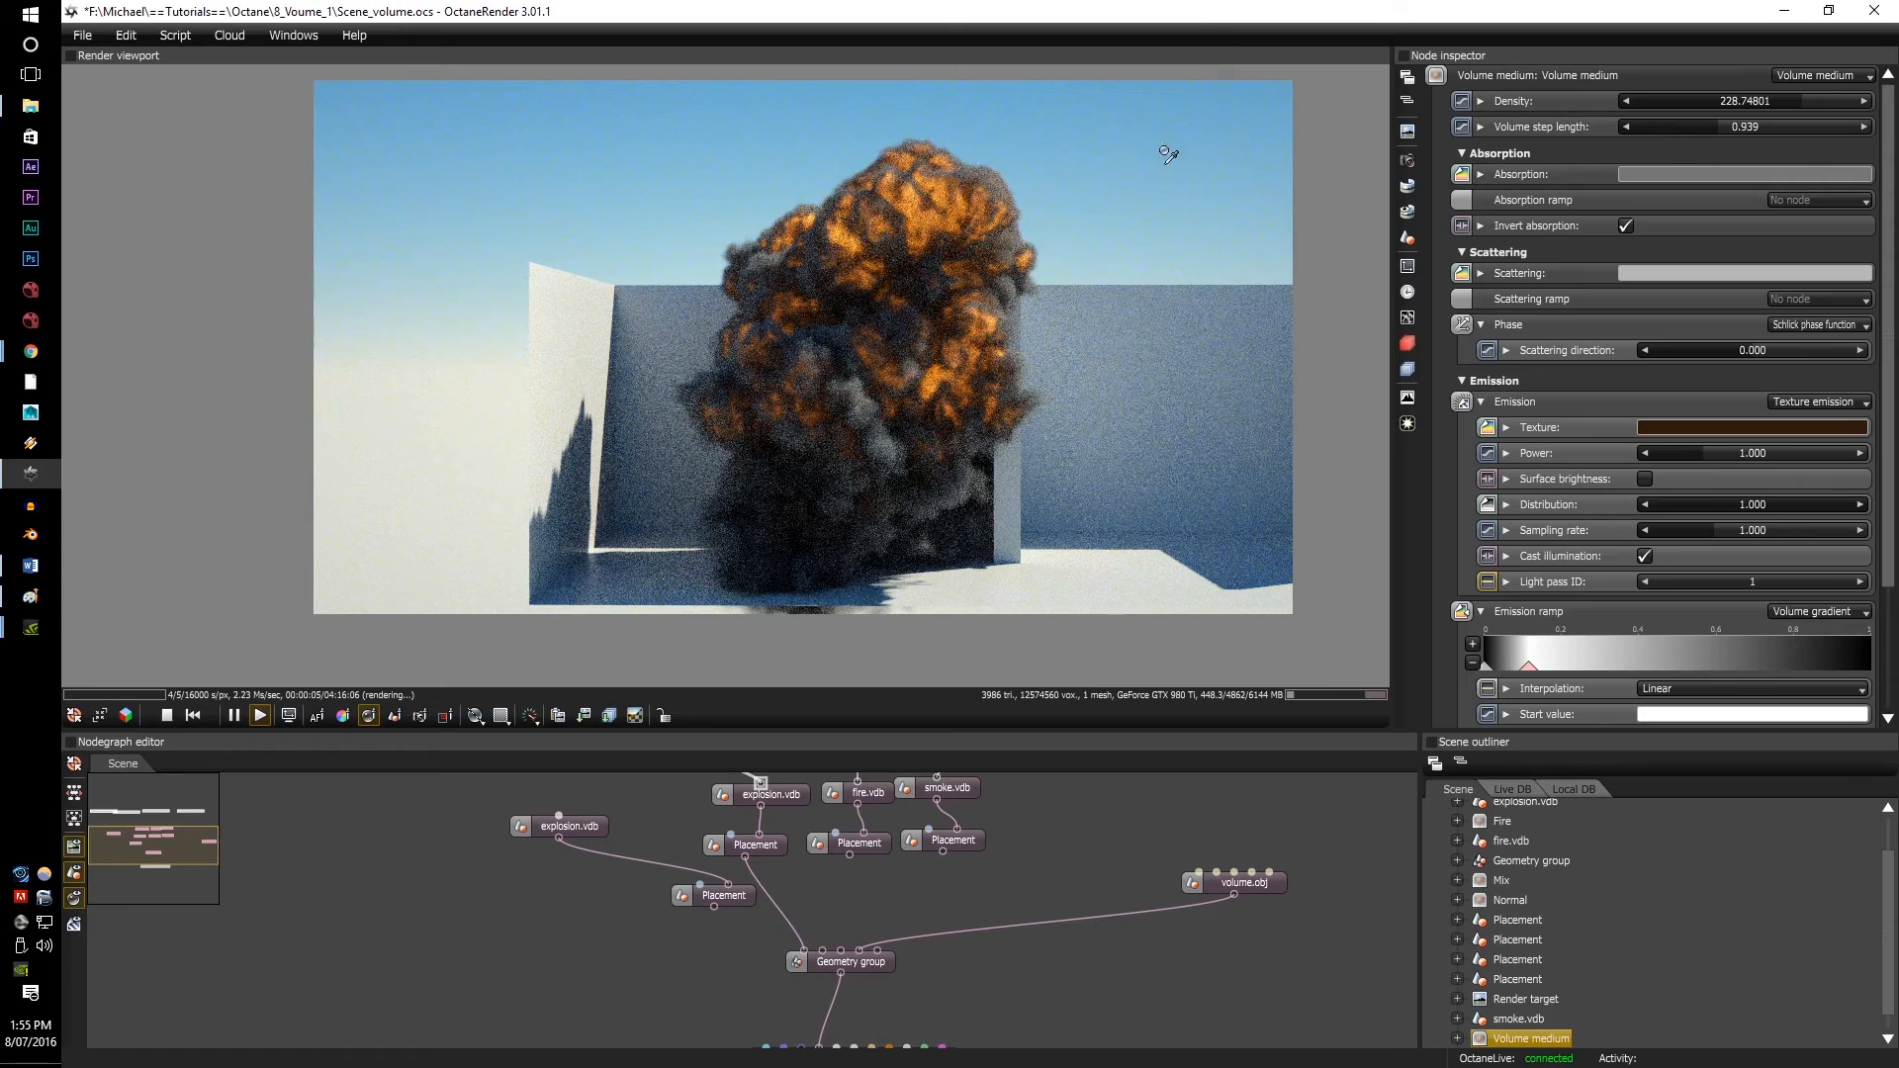
scroll(885, 212, up, 1)
scroll(867, 265, down, 1)
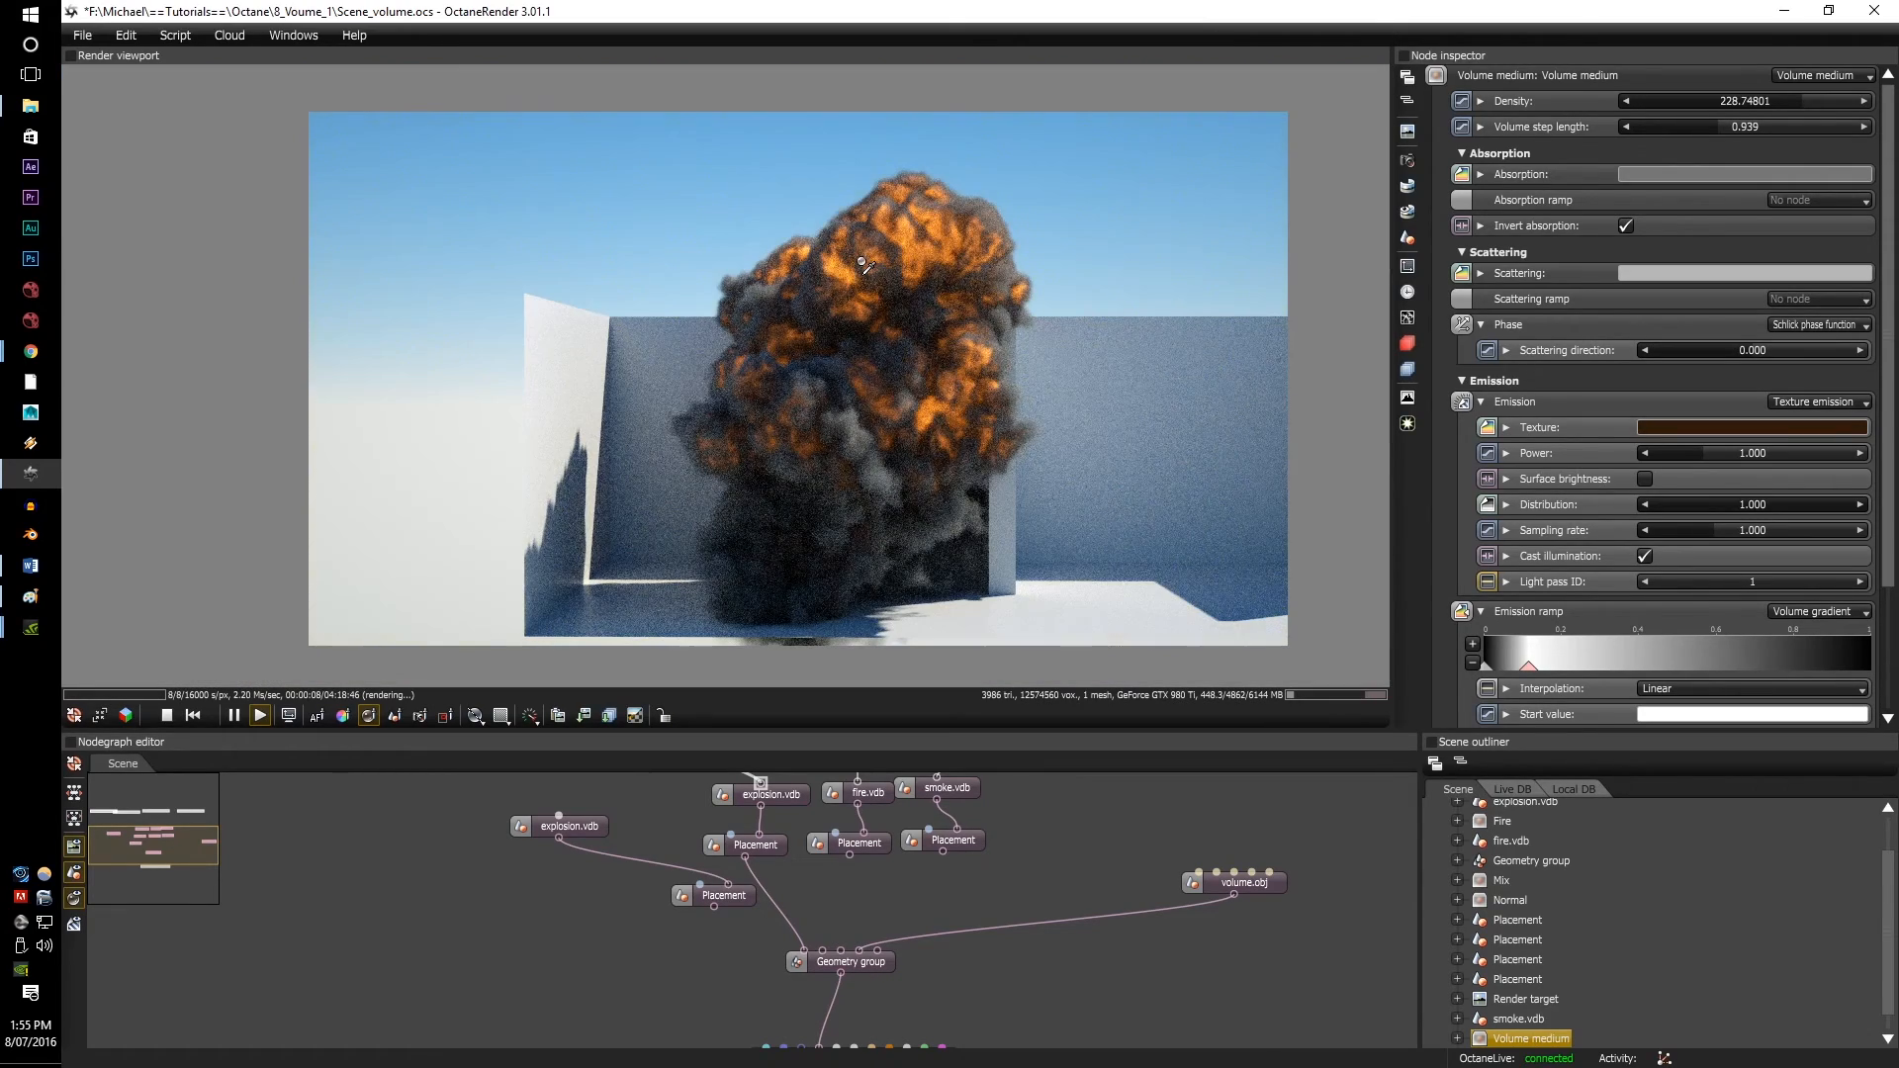
Step: Maximize the render viewport and restrict rendering to a region over the upper part of the explosion
click(66, 62)
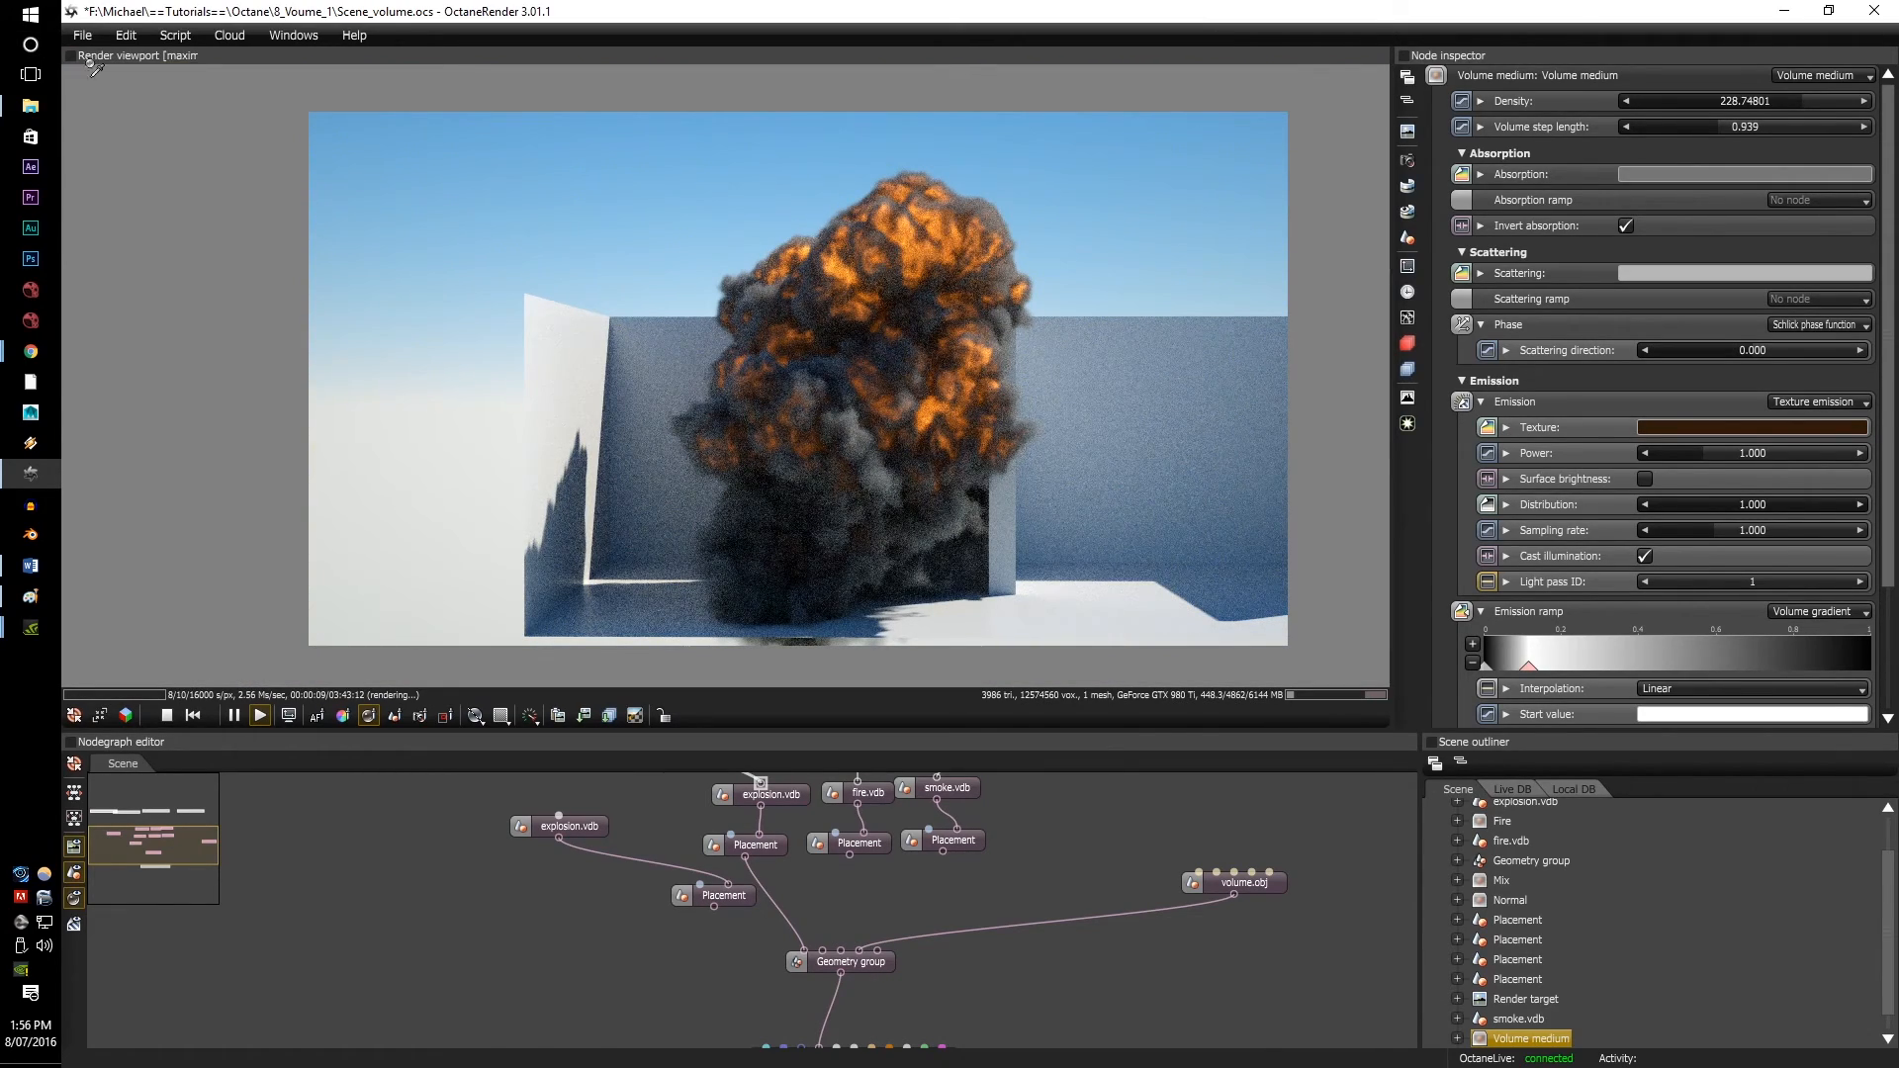
click(99, 72)
middle_drag(1179, 518, 1124, 460)
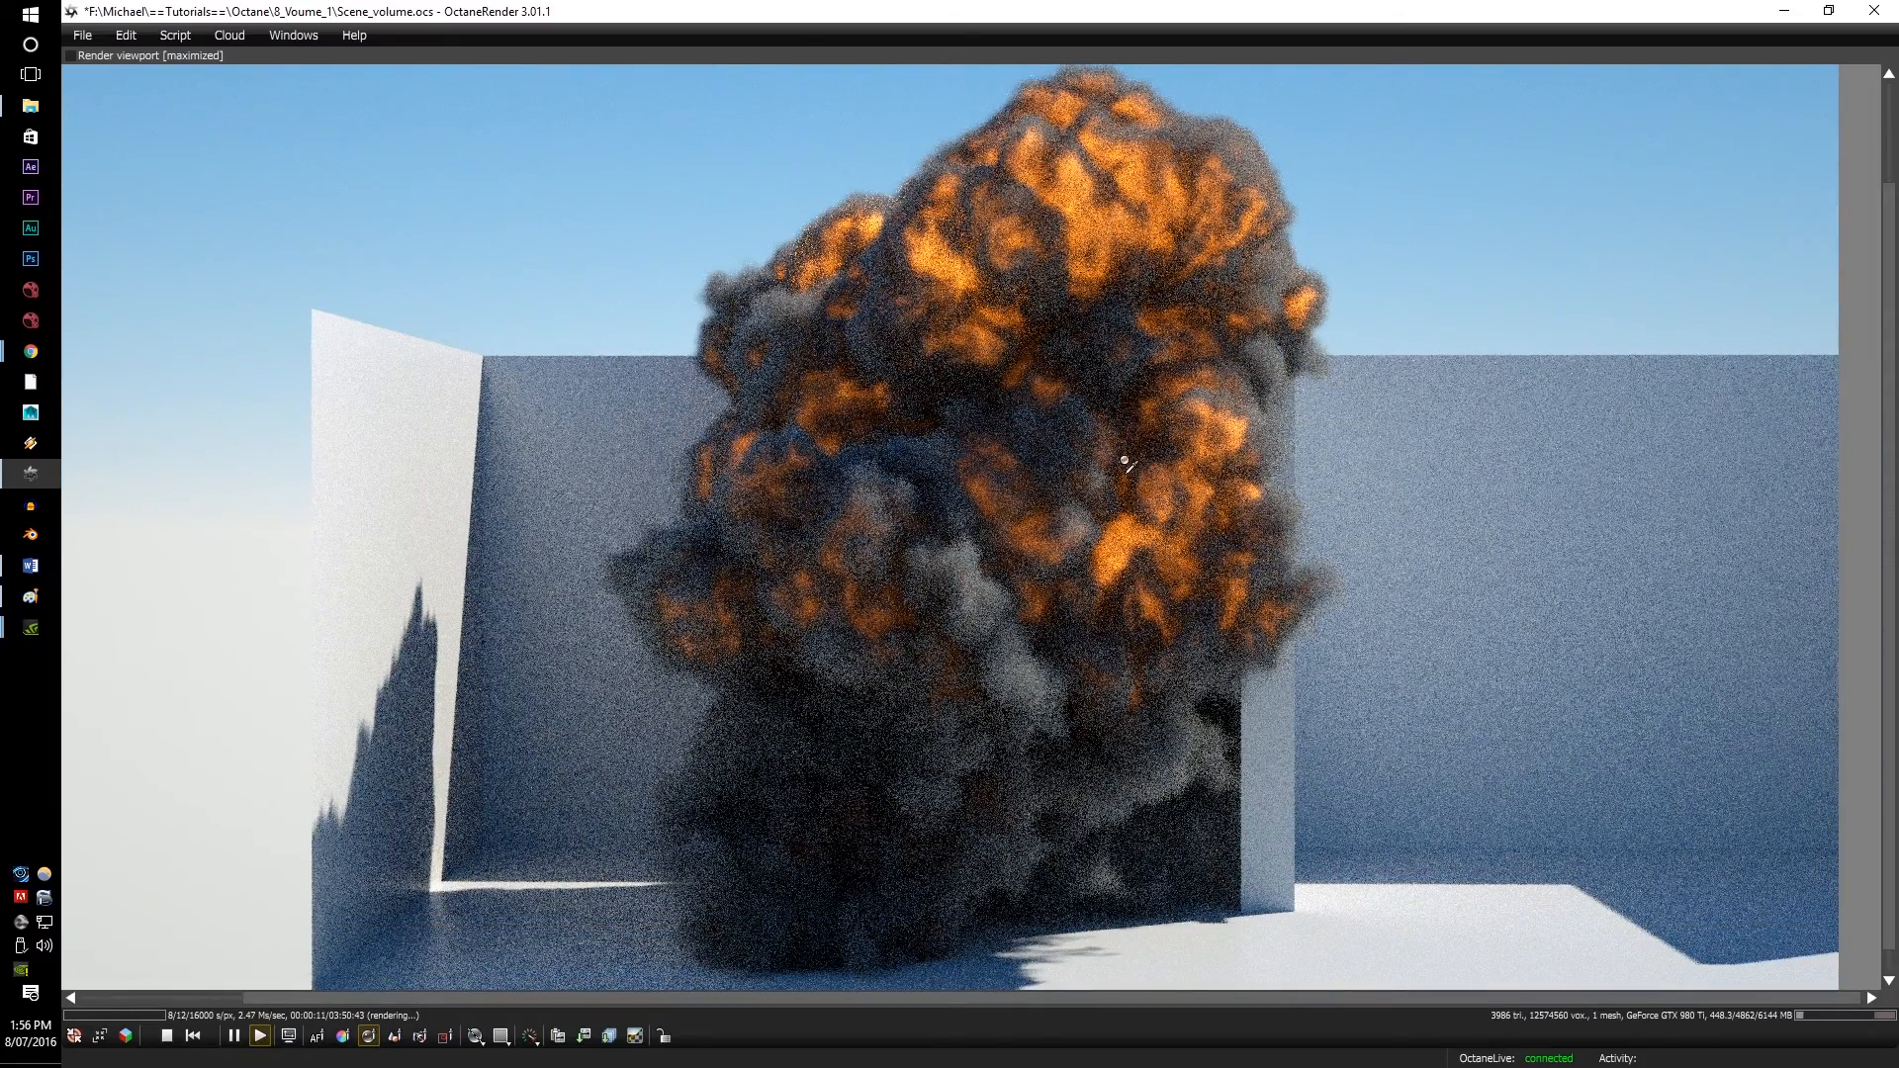
click(445, 1036)
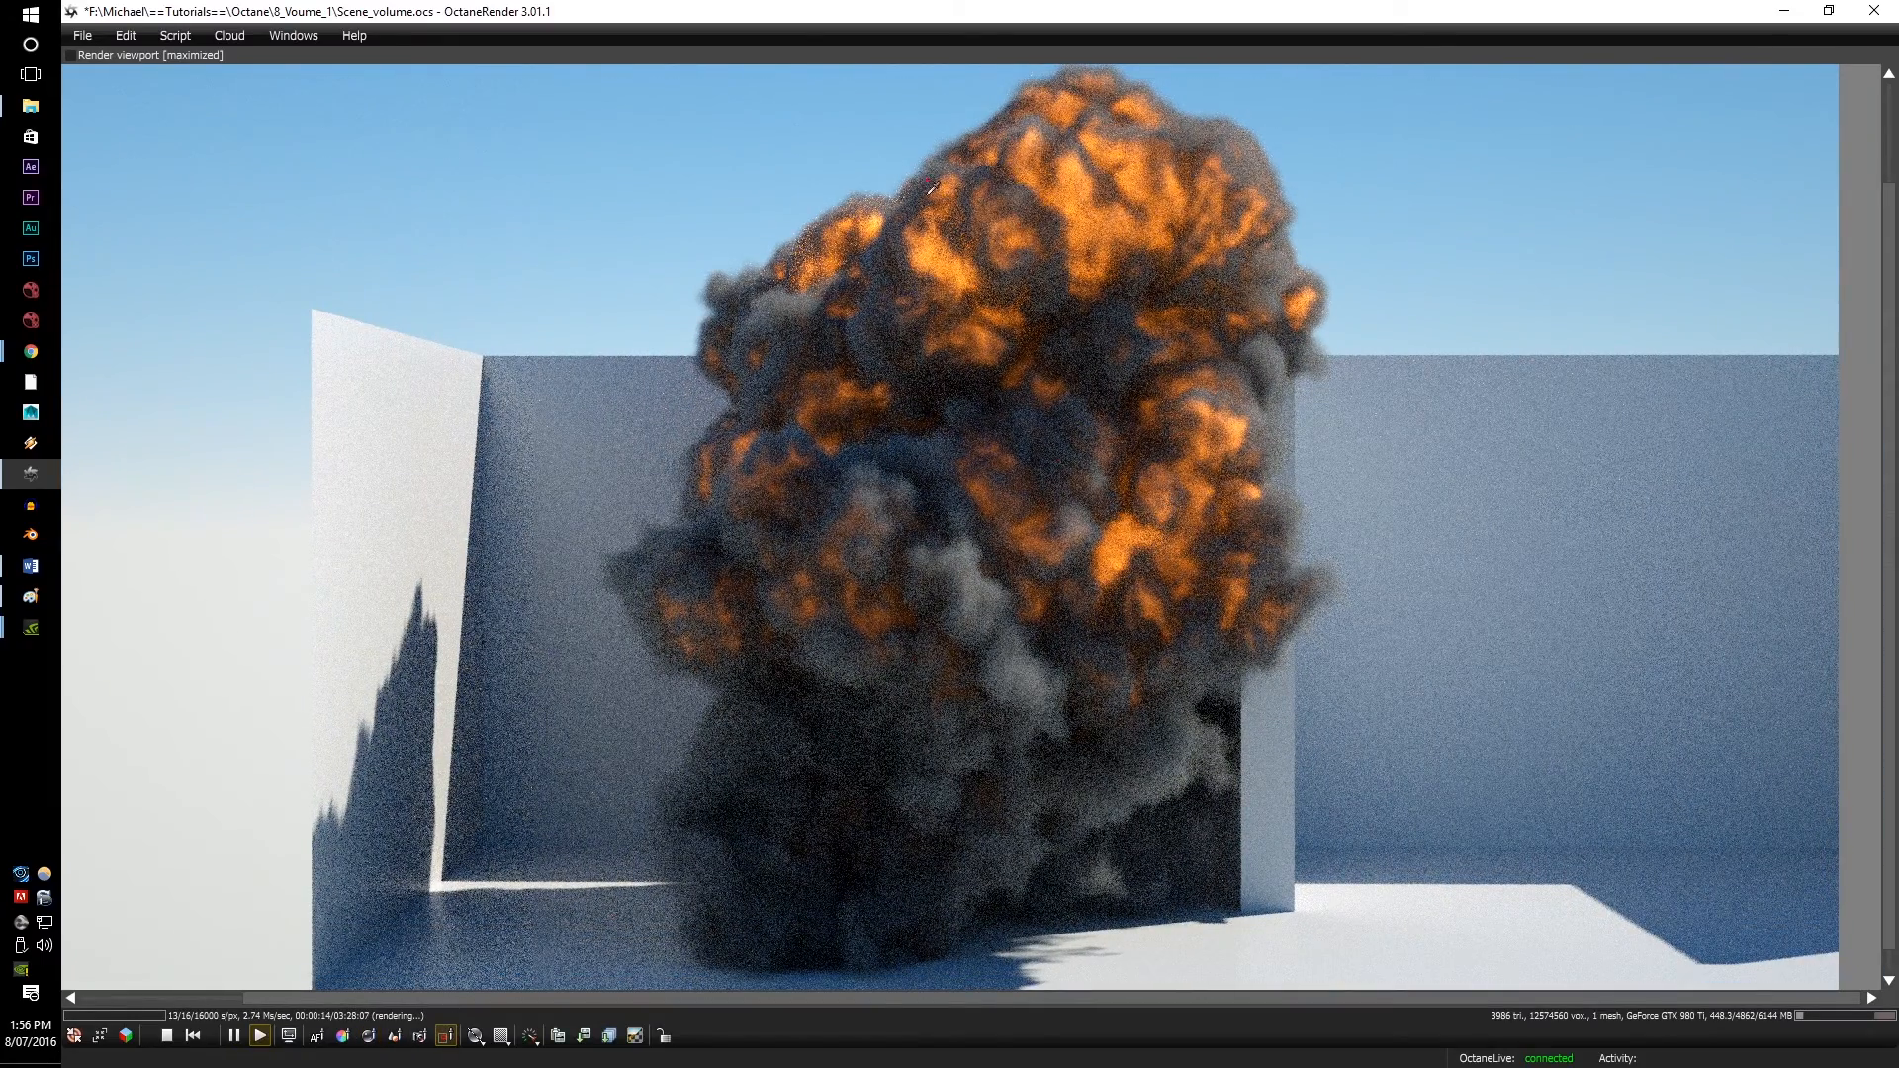
drag(863, 81, 1193, 233)
Step: Inspect the fire and smoke detail inside the render region compared with the surrounding area
scroll(1054, 420, down, 3)
scroll(1054, 420, up, 3)
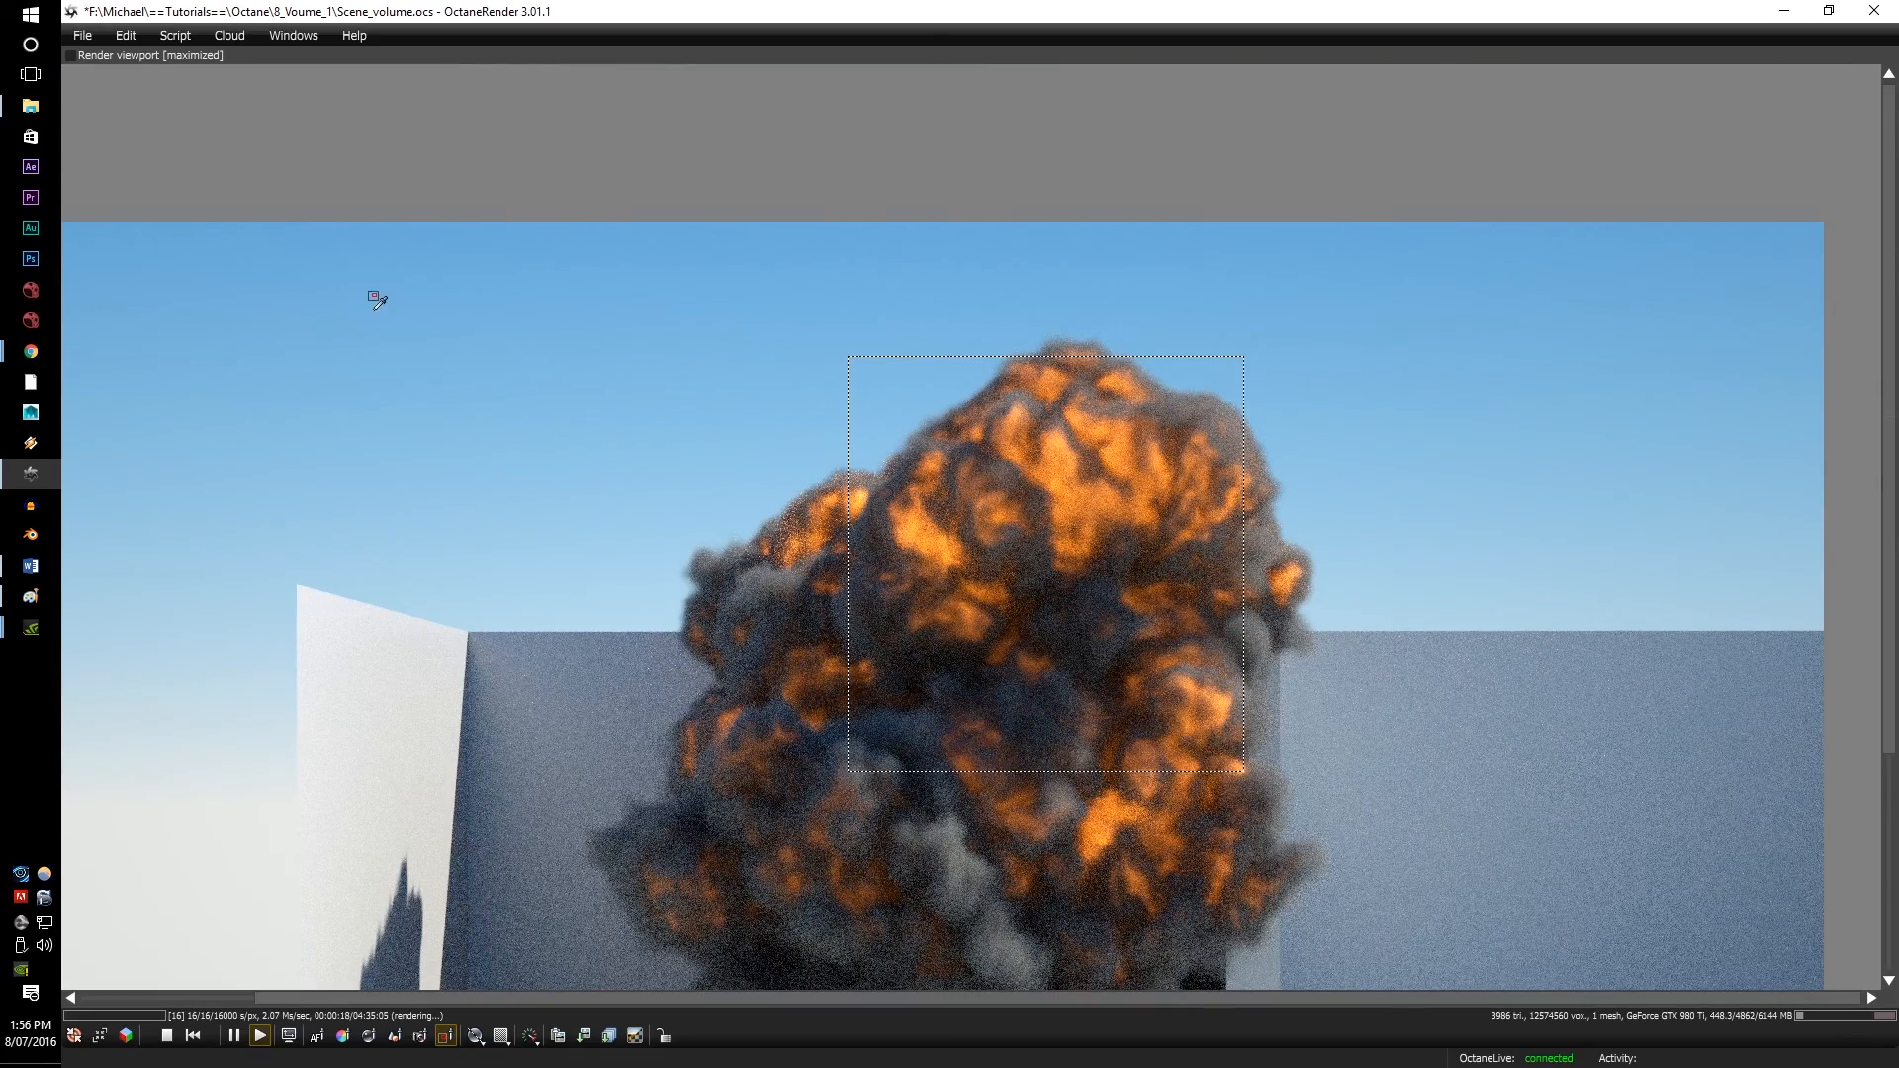
scroll(1083, 689, up, 2)
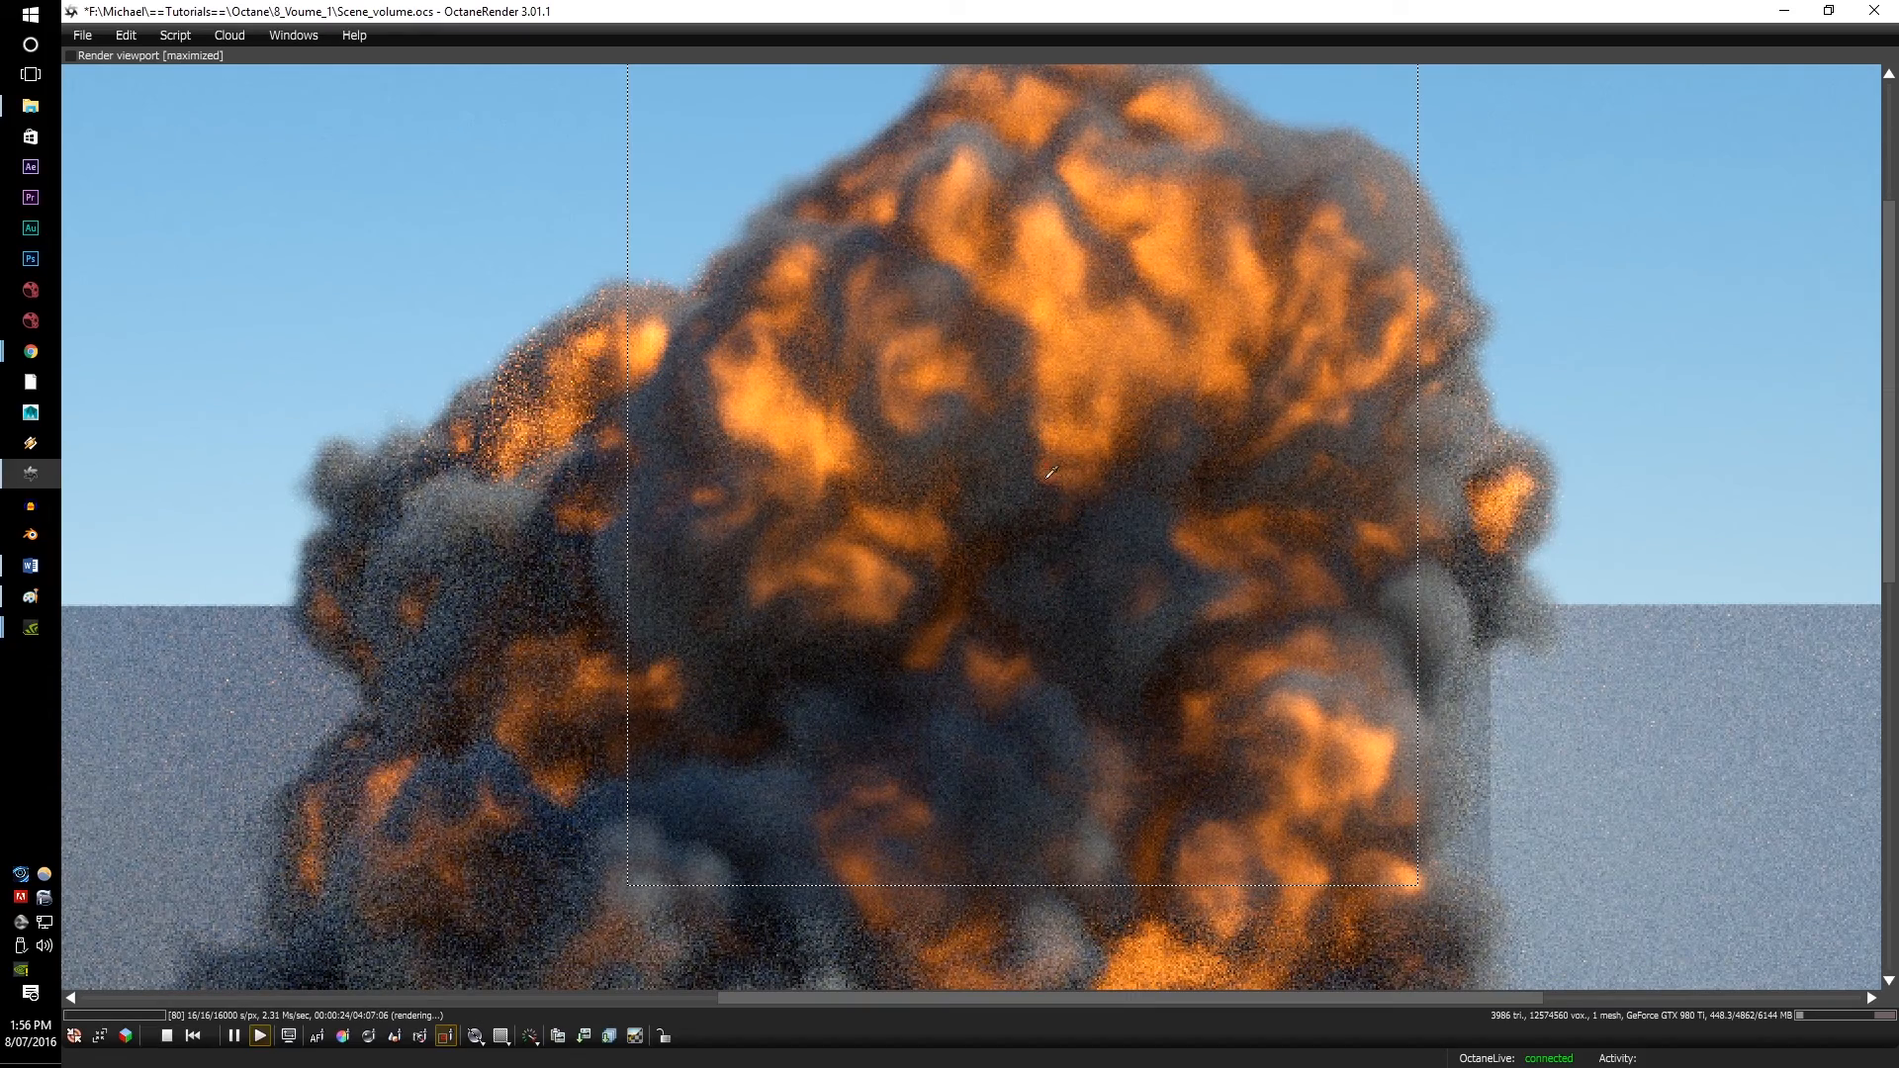
scroll(1043, 445, down, 2)
scroll(1028, 557, up, 3)
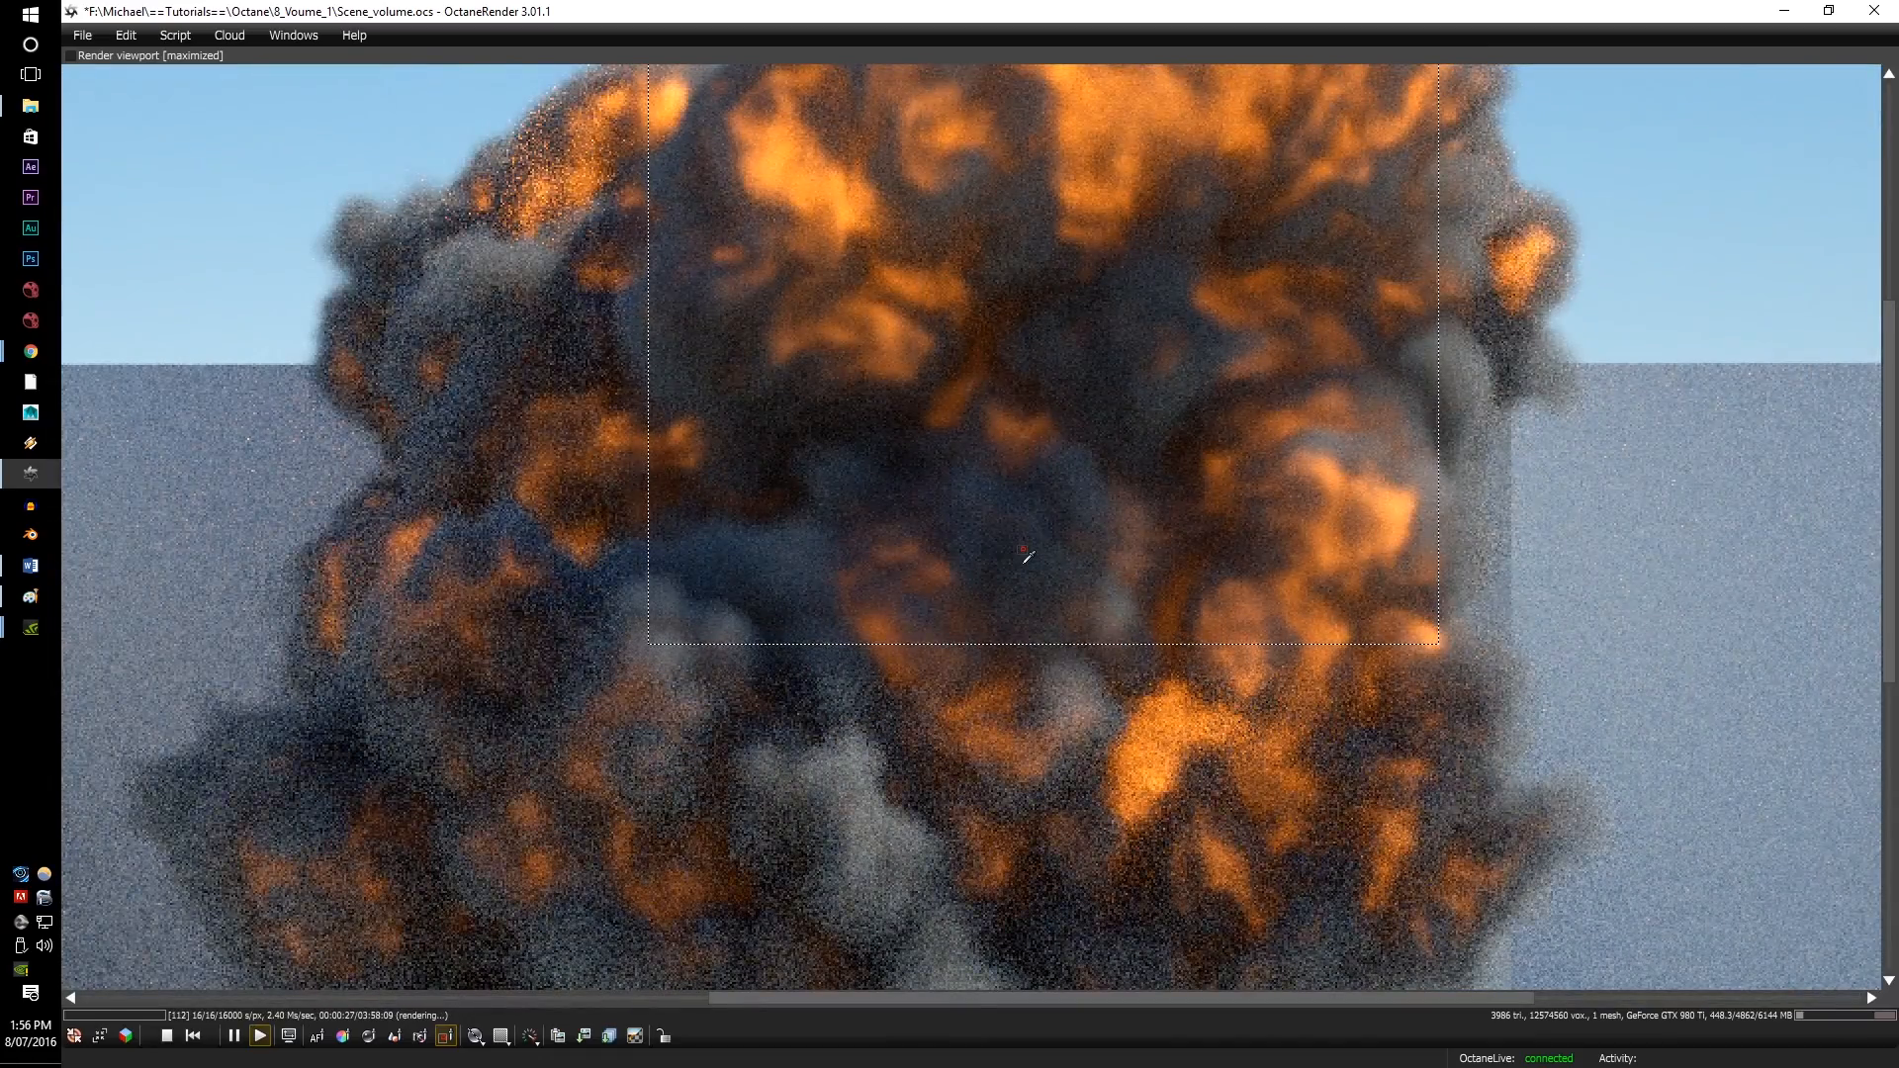
scroll(1006, 606, down, 1)
scroll(1147, 428, up, 1)
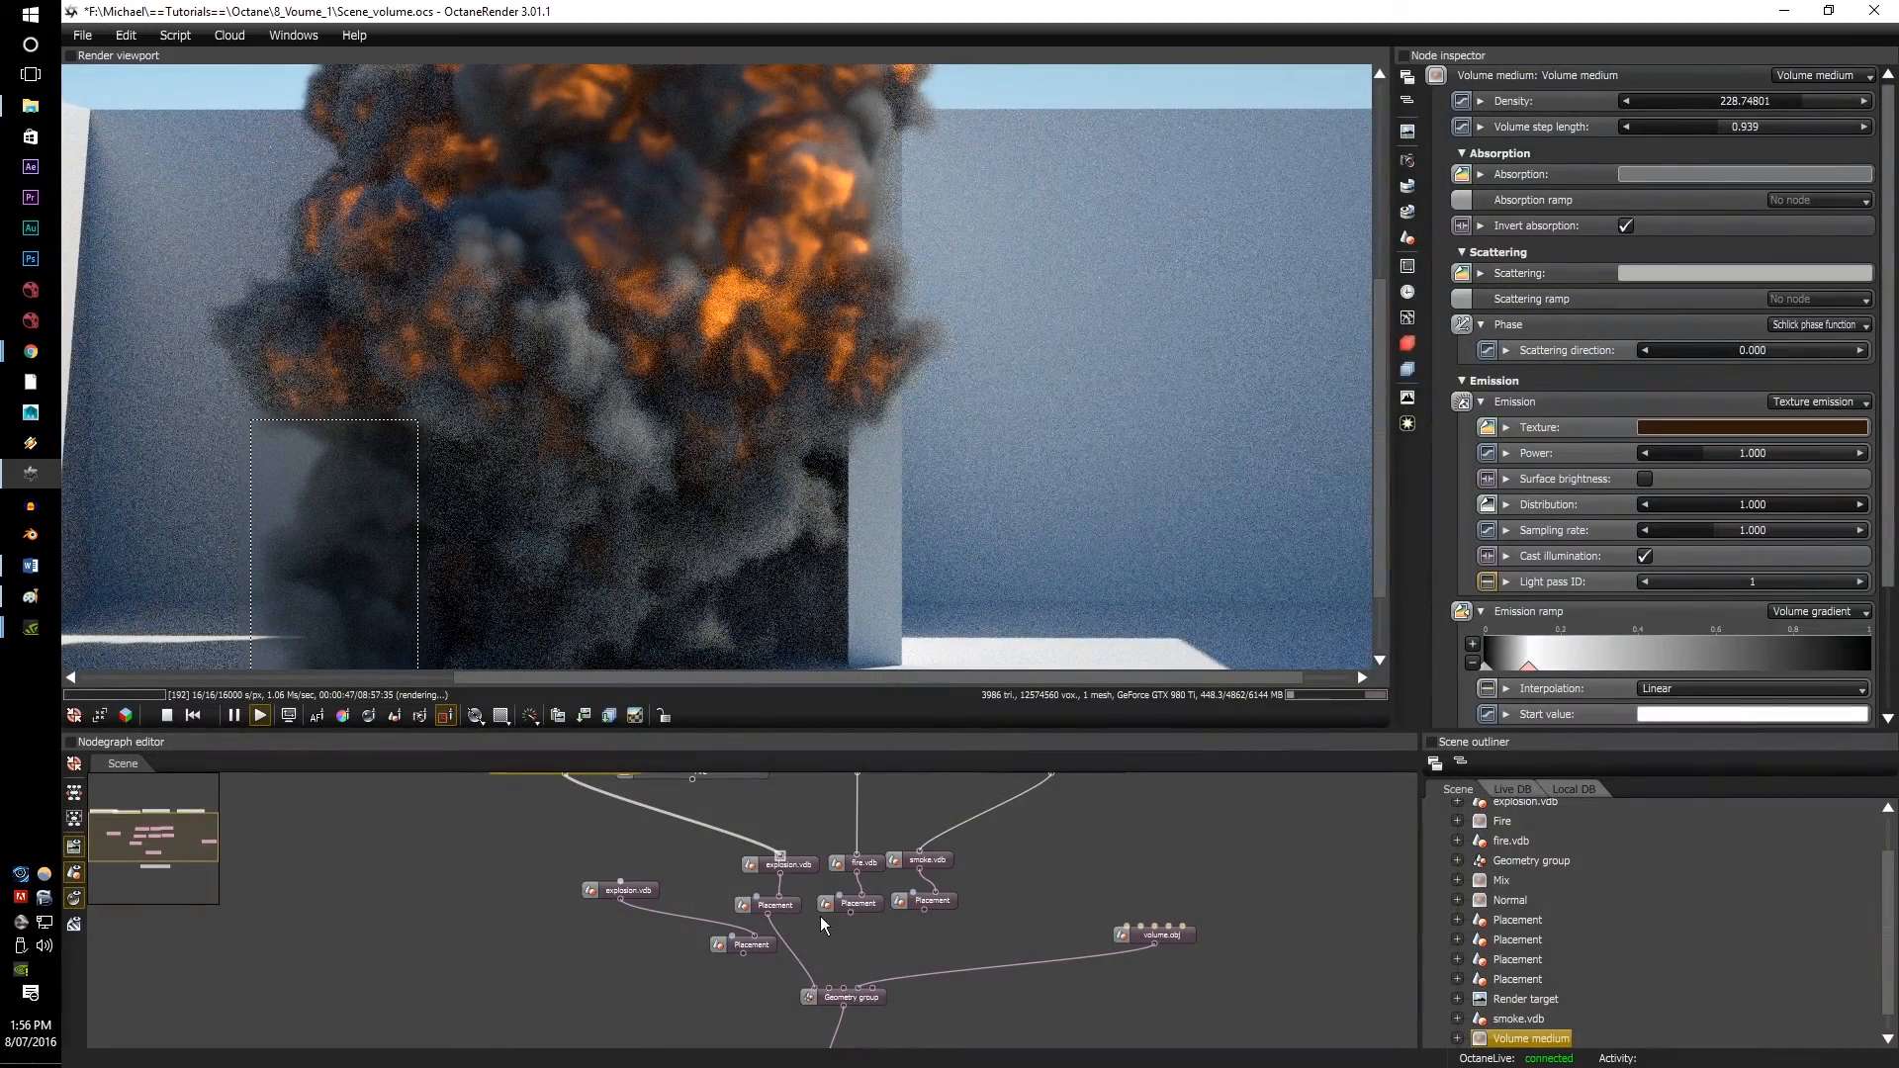
Step: Connect the smoke.vdb Placement node to the Geometry group in place of the explosion.vdb Placement
scroll(821, 916, up, 2)
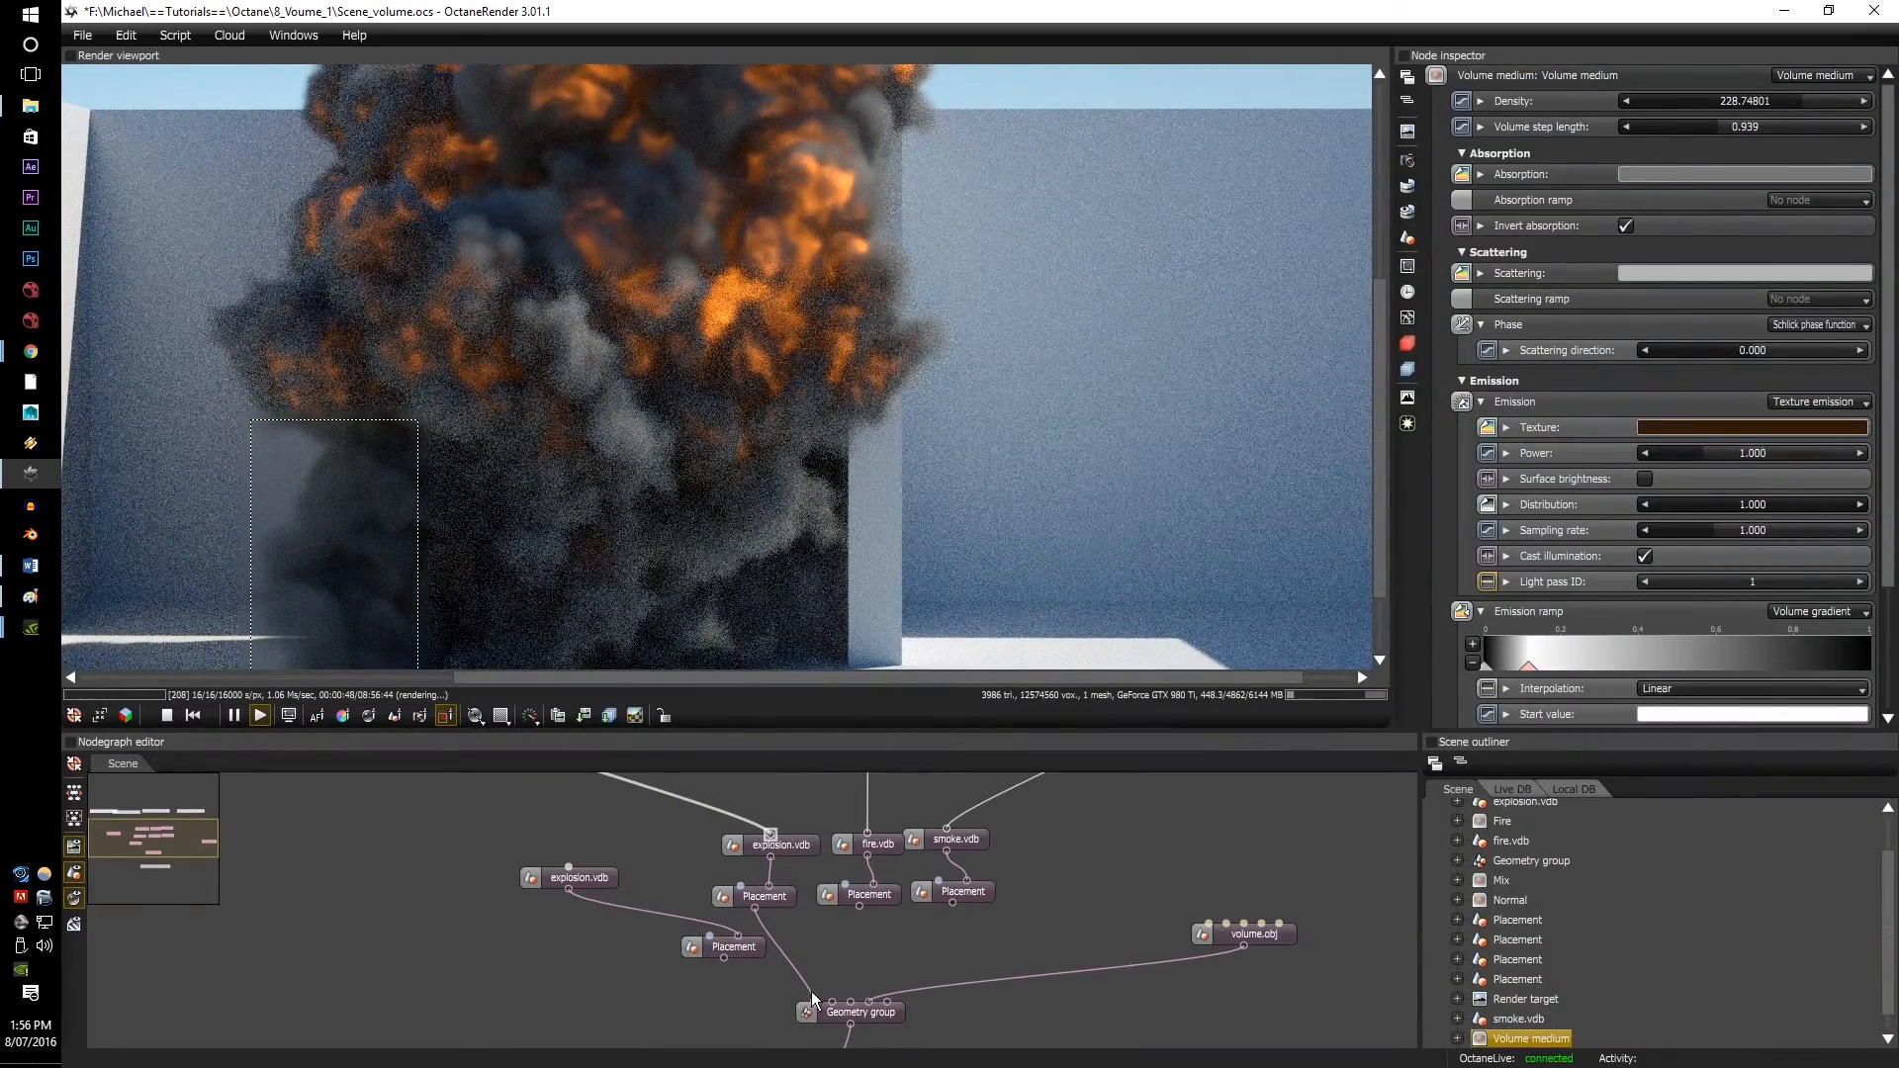
drag(818, 986, 820, 987)
drag(859, 906, 833, 1001)
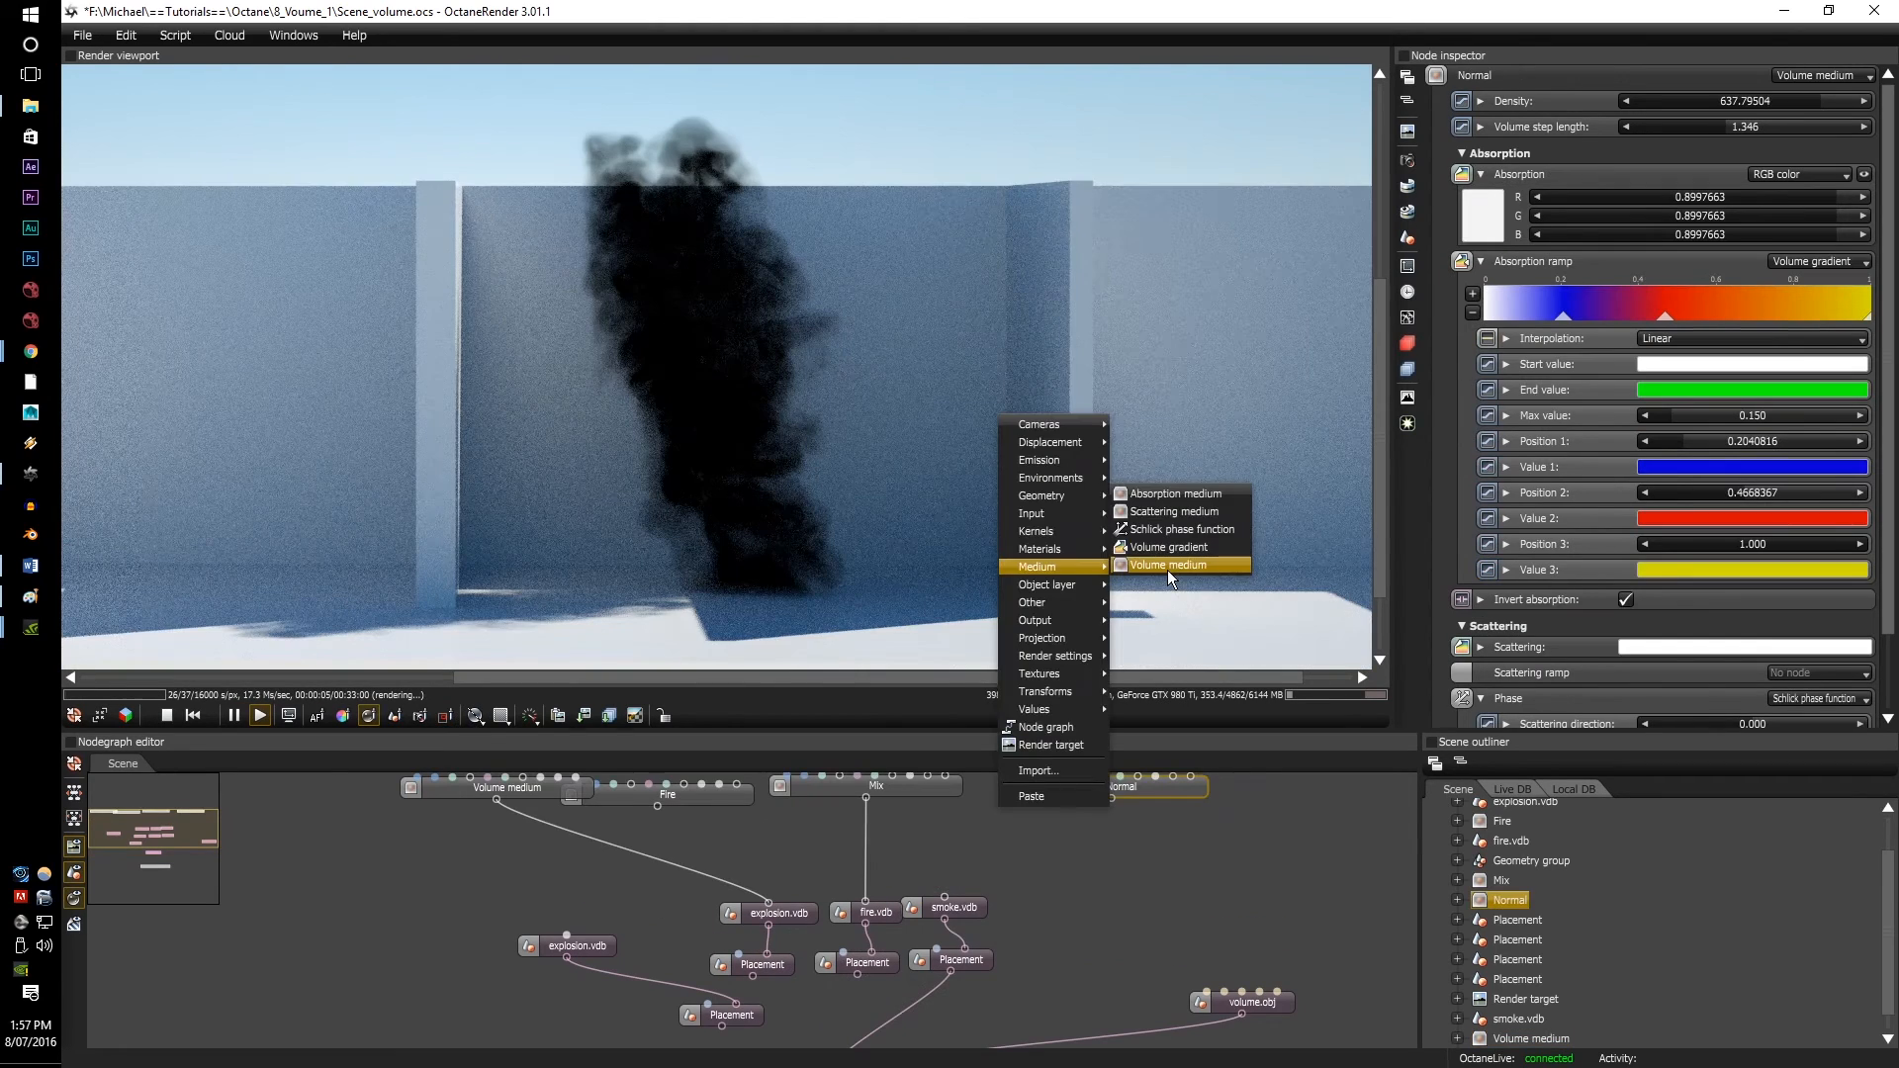
Step: Add a new Volume medium node and connect it to the medium input of smoke.vdb
click(1167, 570)
drag(1111, 819, 947, 892)
drag(1144, 806, 1092, 856)
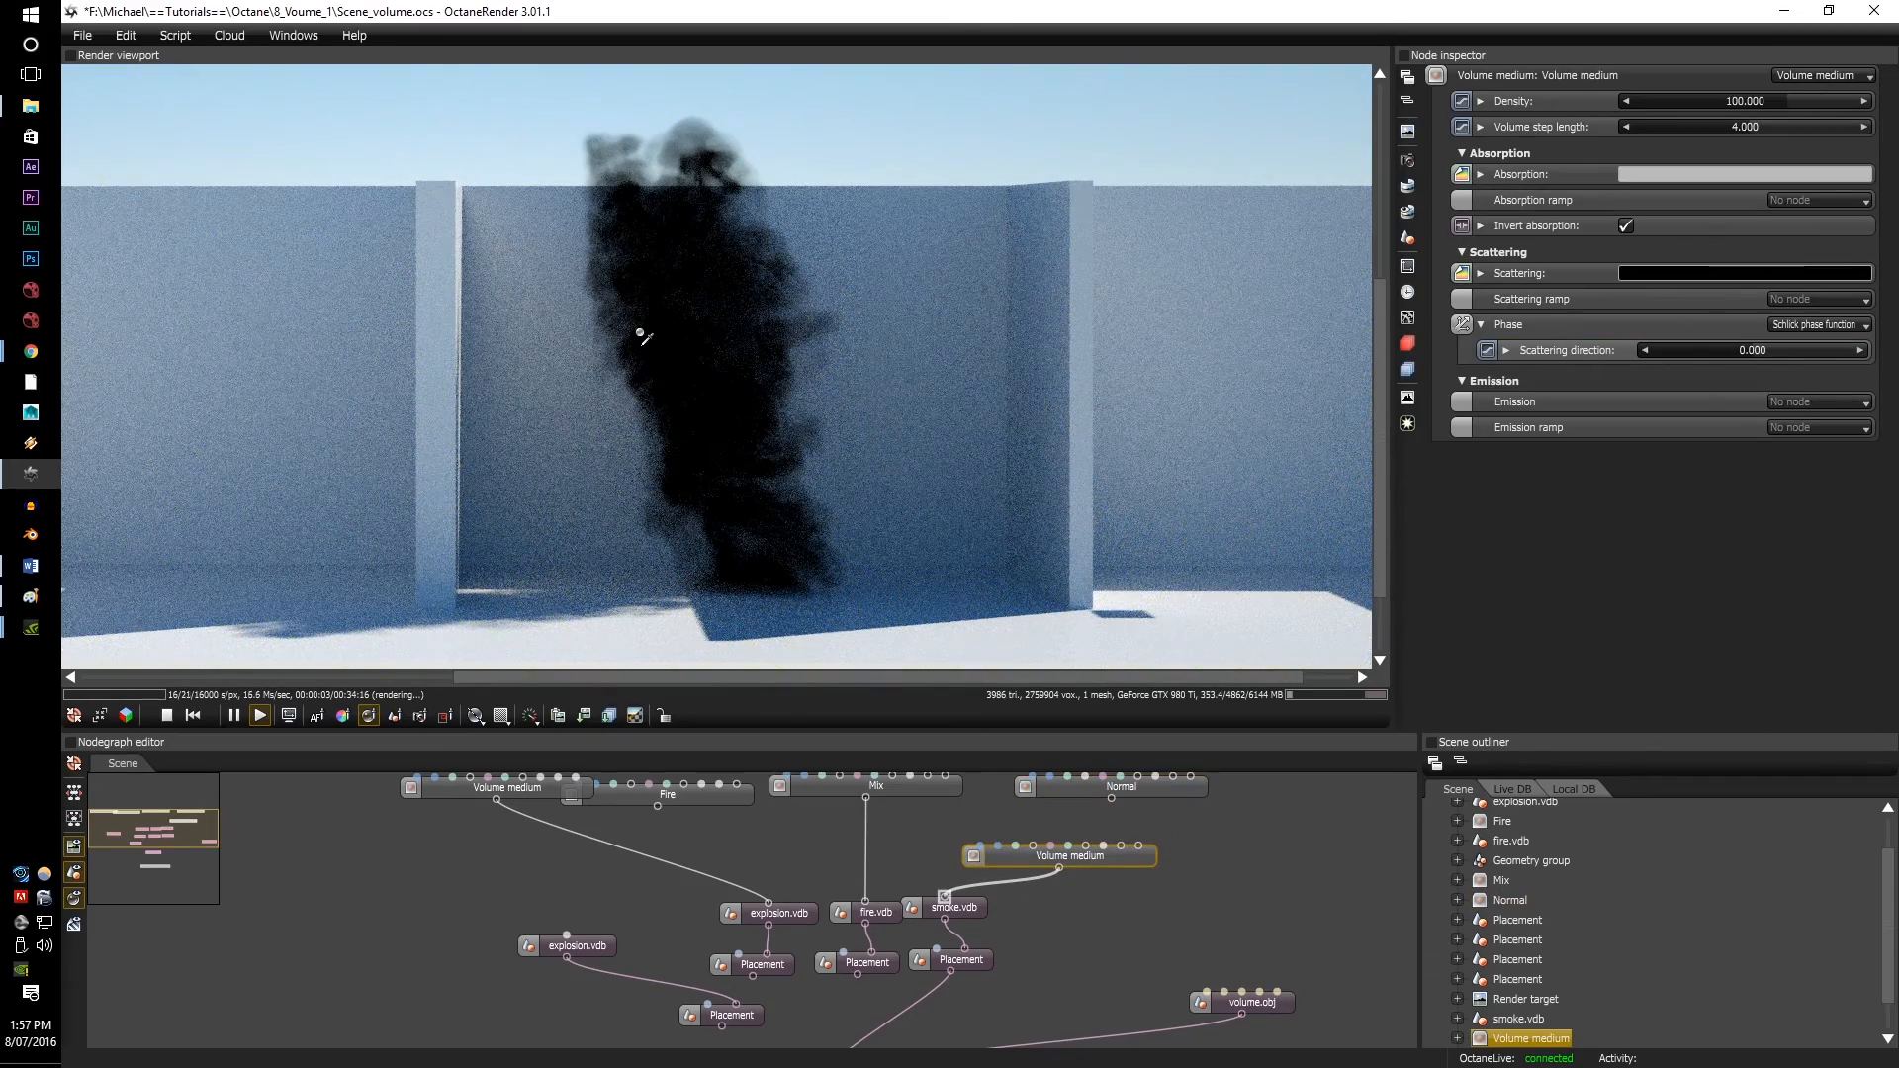
Step: Set the smoke Volume medium's density to about 8.495 and its volume step length to 1.5
scroll(751, 395, up, 3)
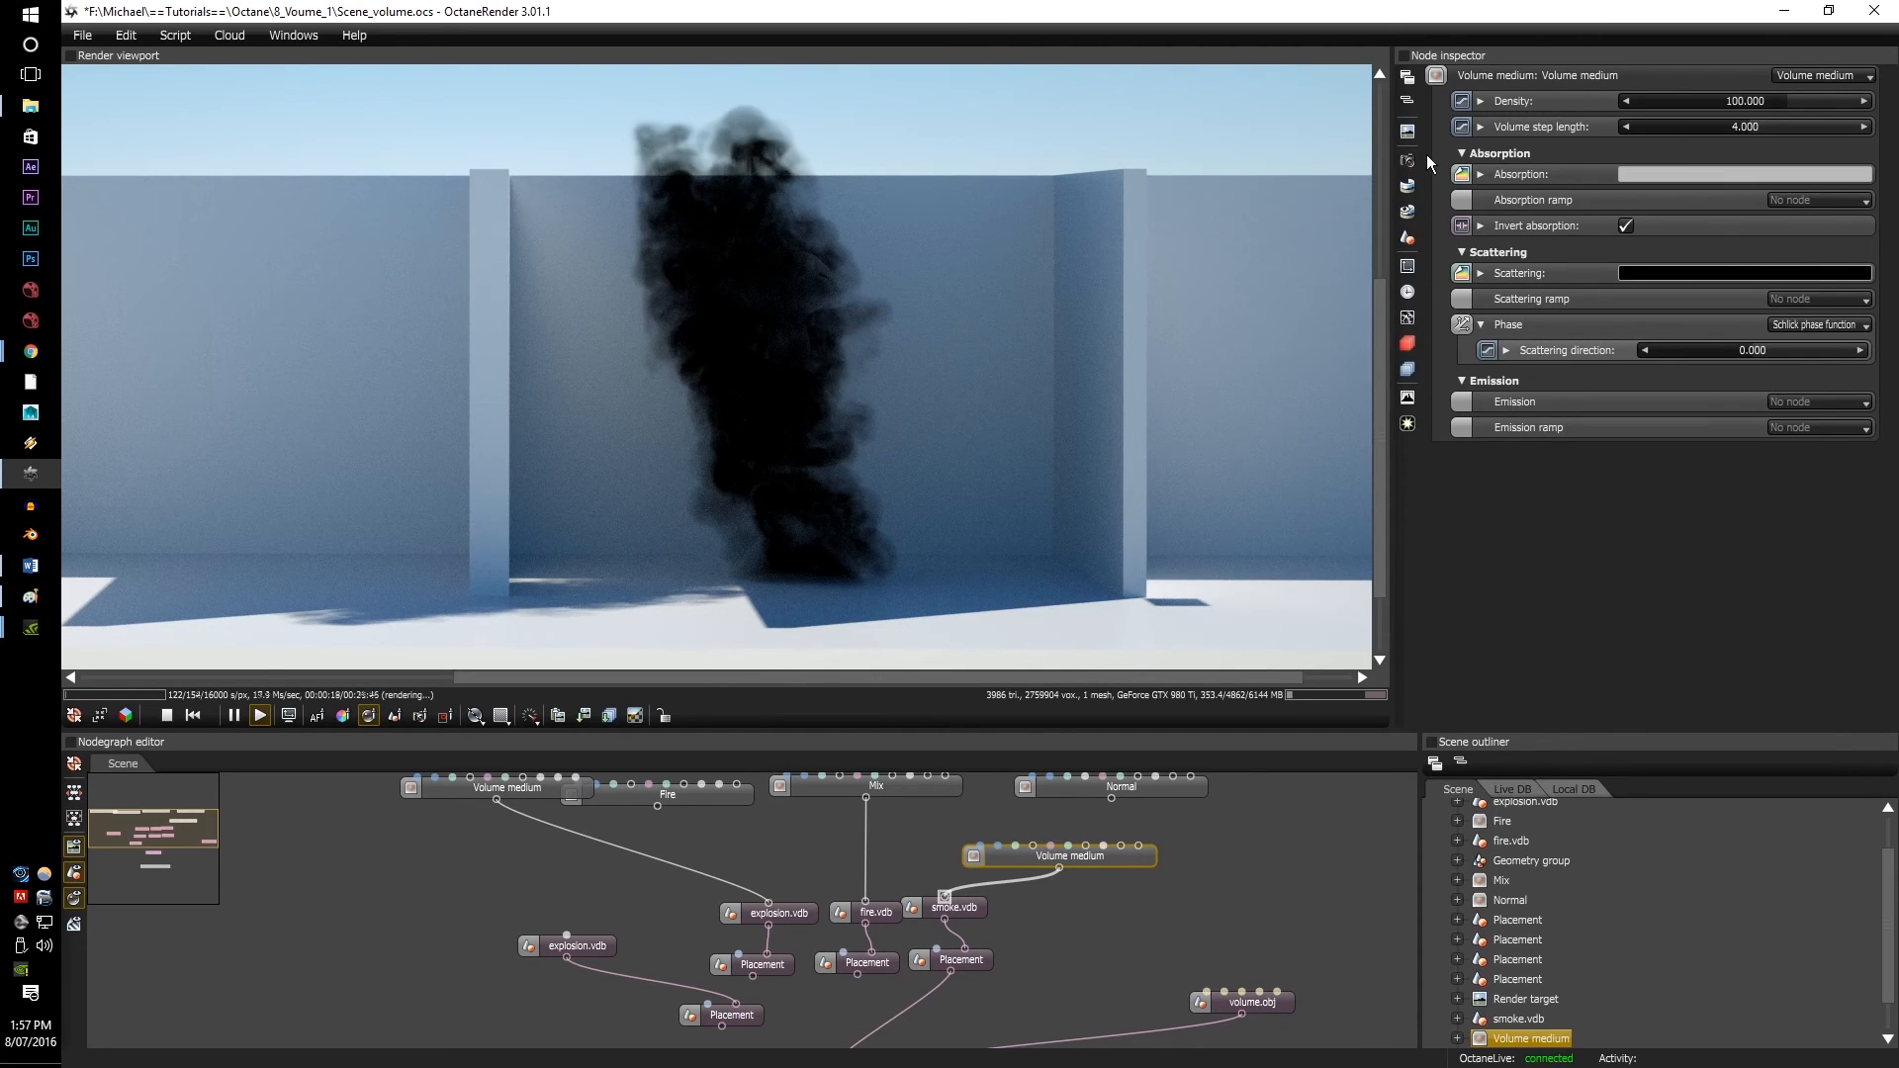
drag(1769, 99, 1742, 98)
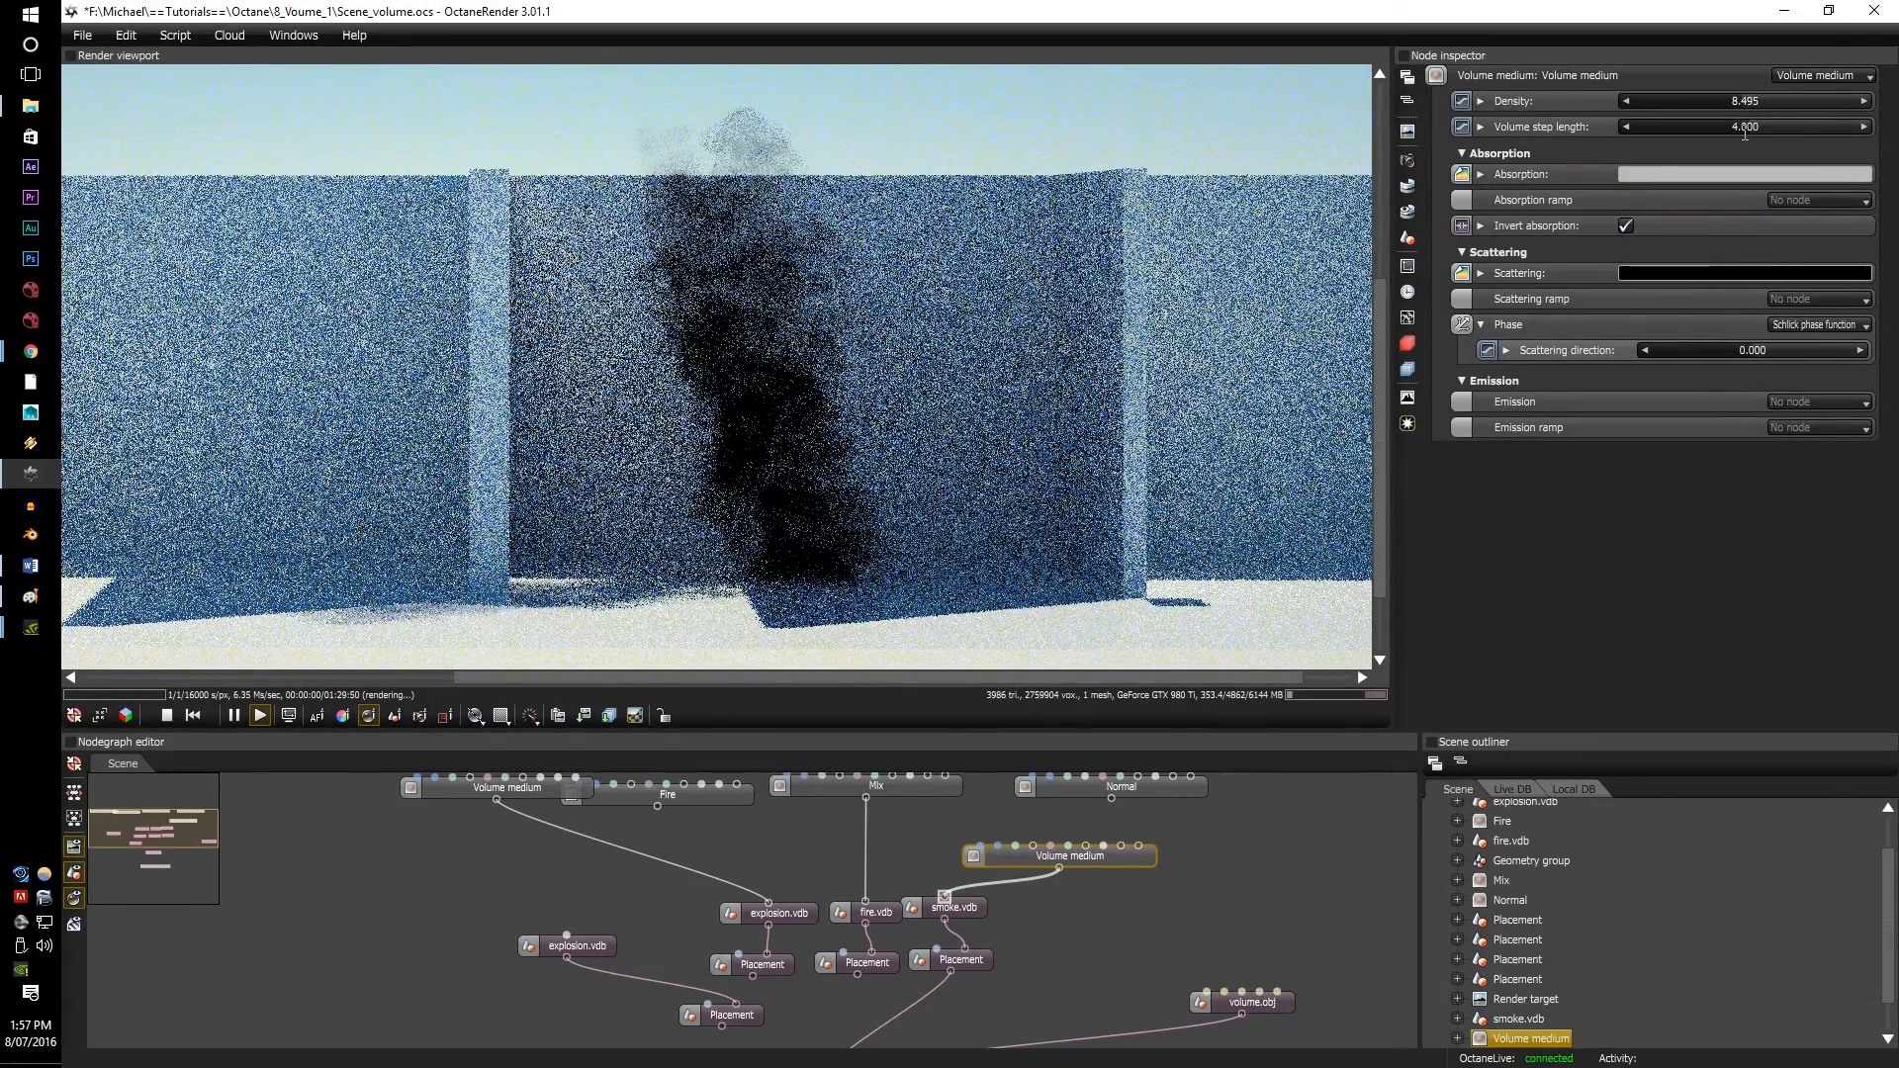
double_click(1741, 127)
text(1.5)
key(Return)
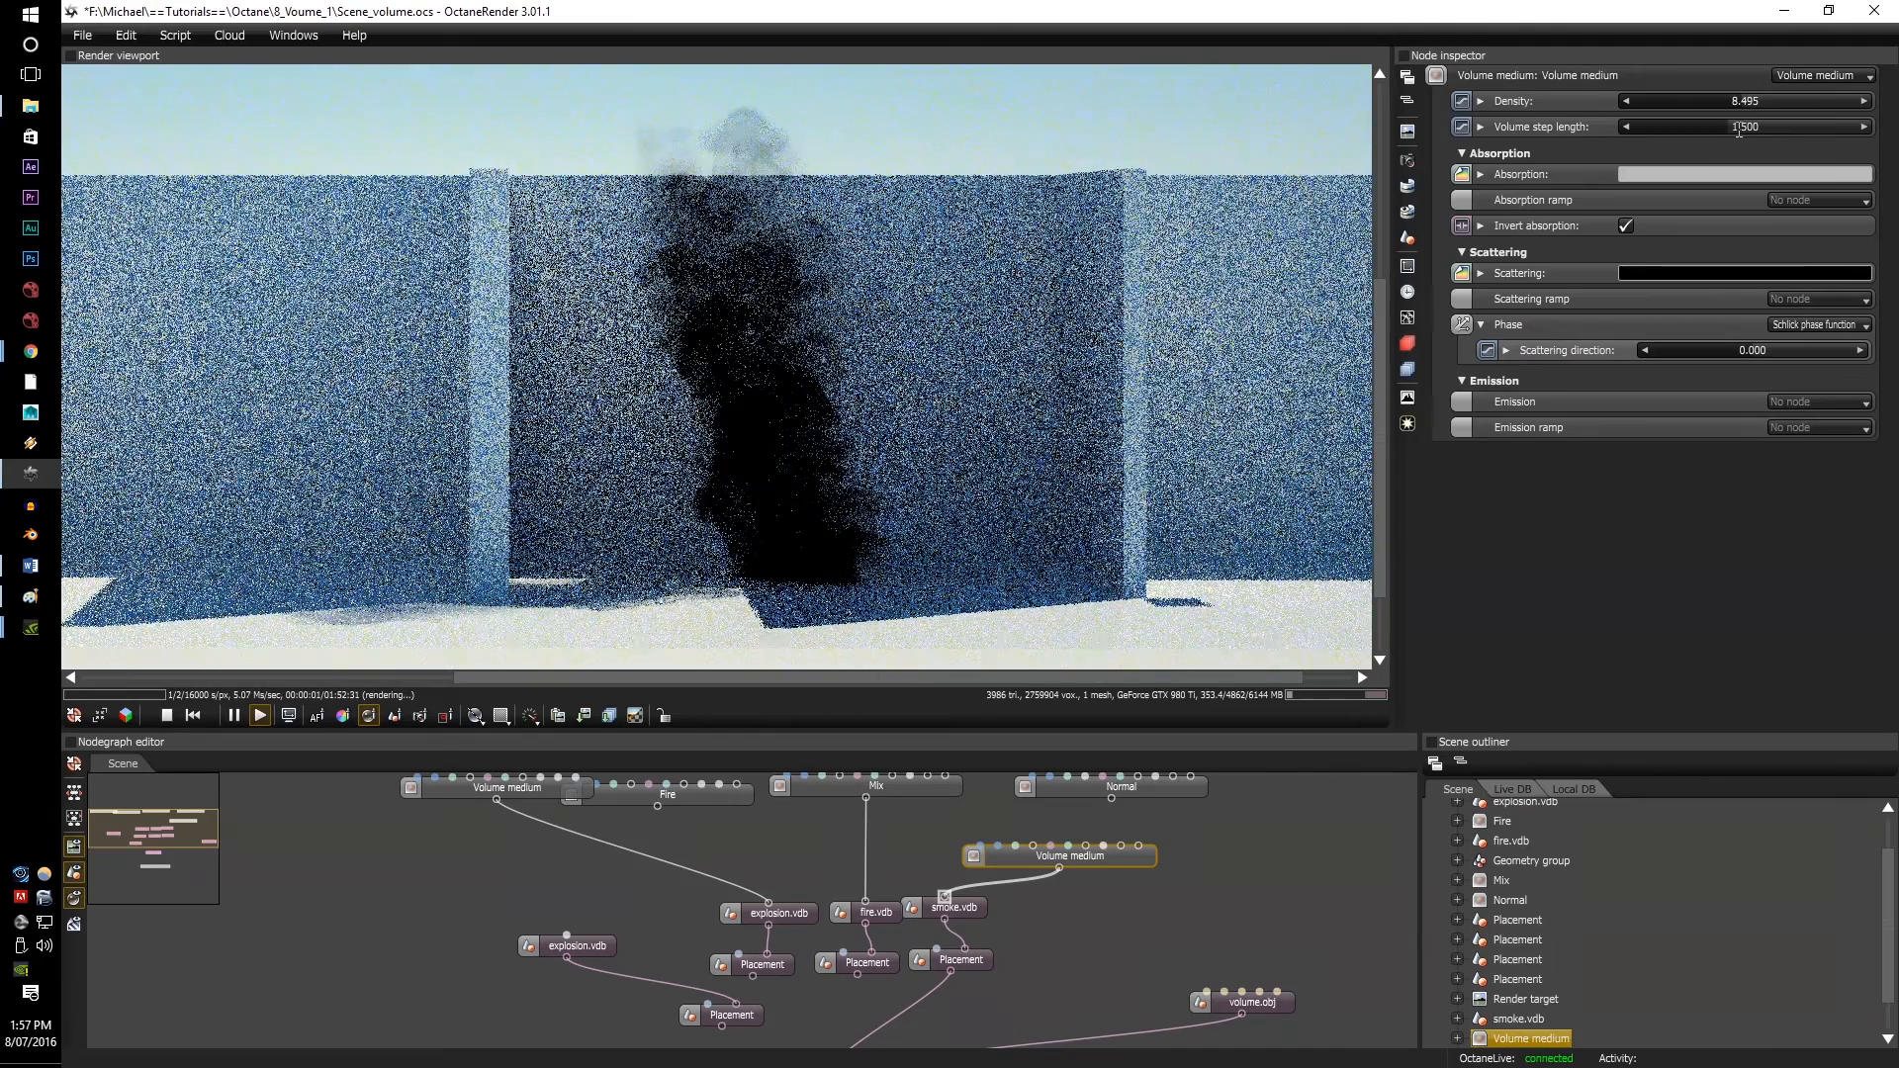
Step: Set both the scattering and absorption colours of the smoke's Volume medium to white
scroll(834, 293, up, 3)
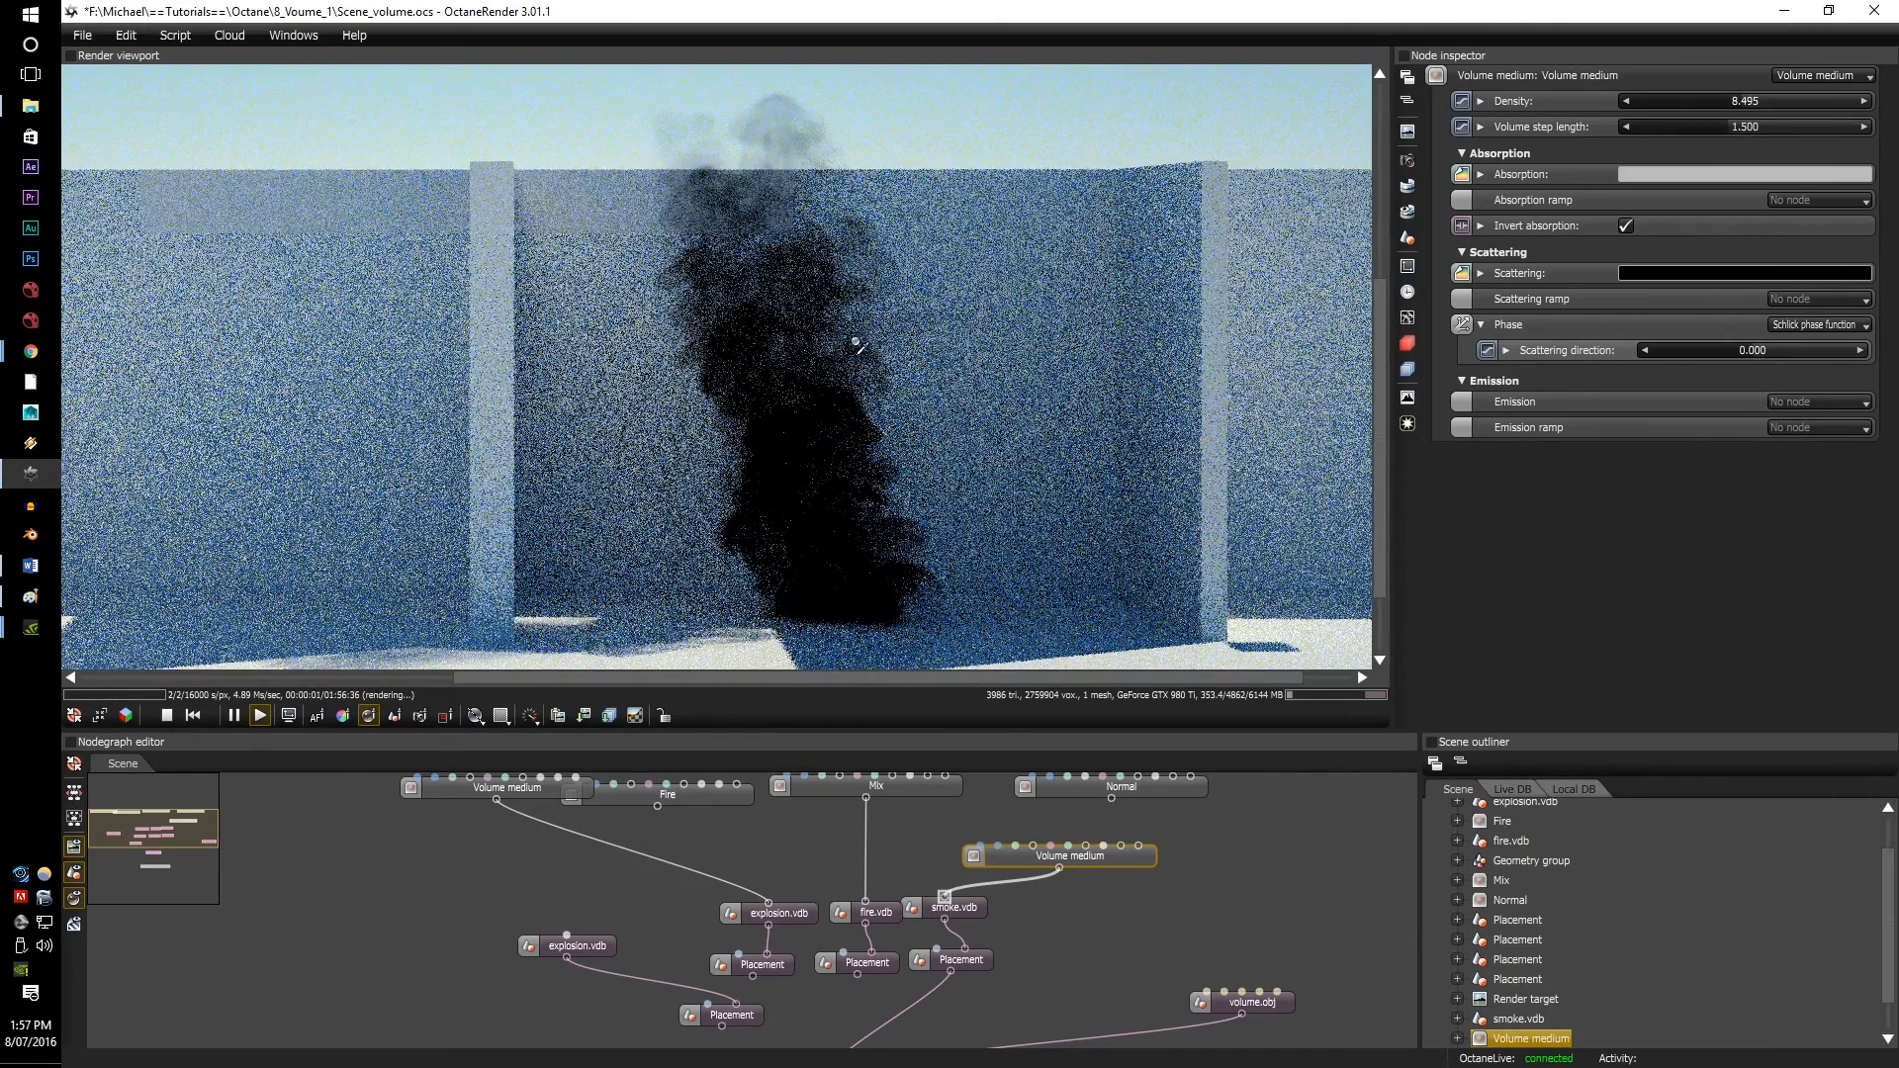
click(1671, 274)
drag(1565, 259, 1567, 26)
click(1650, 175)
click(1708, 529)
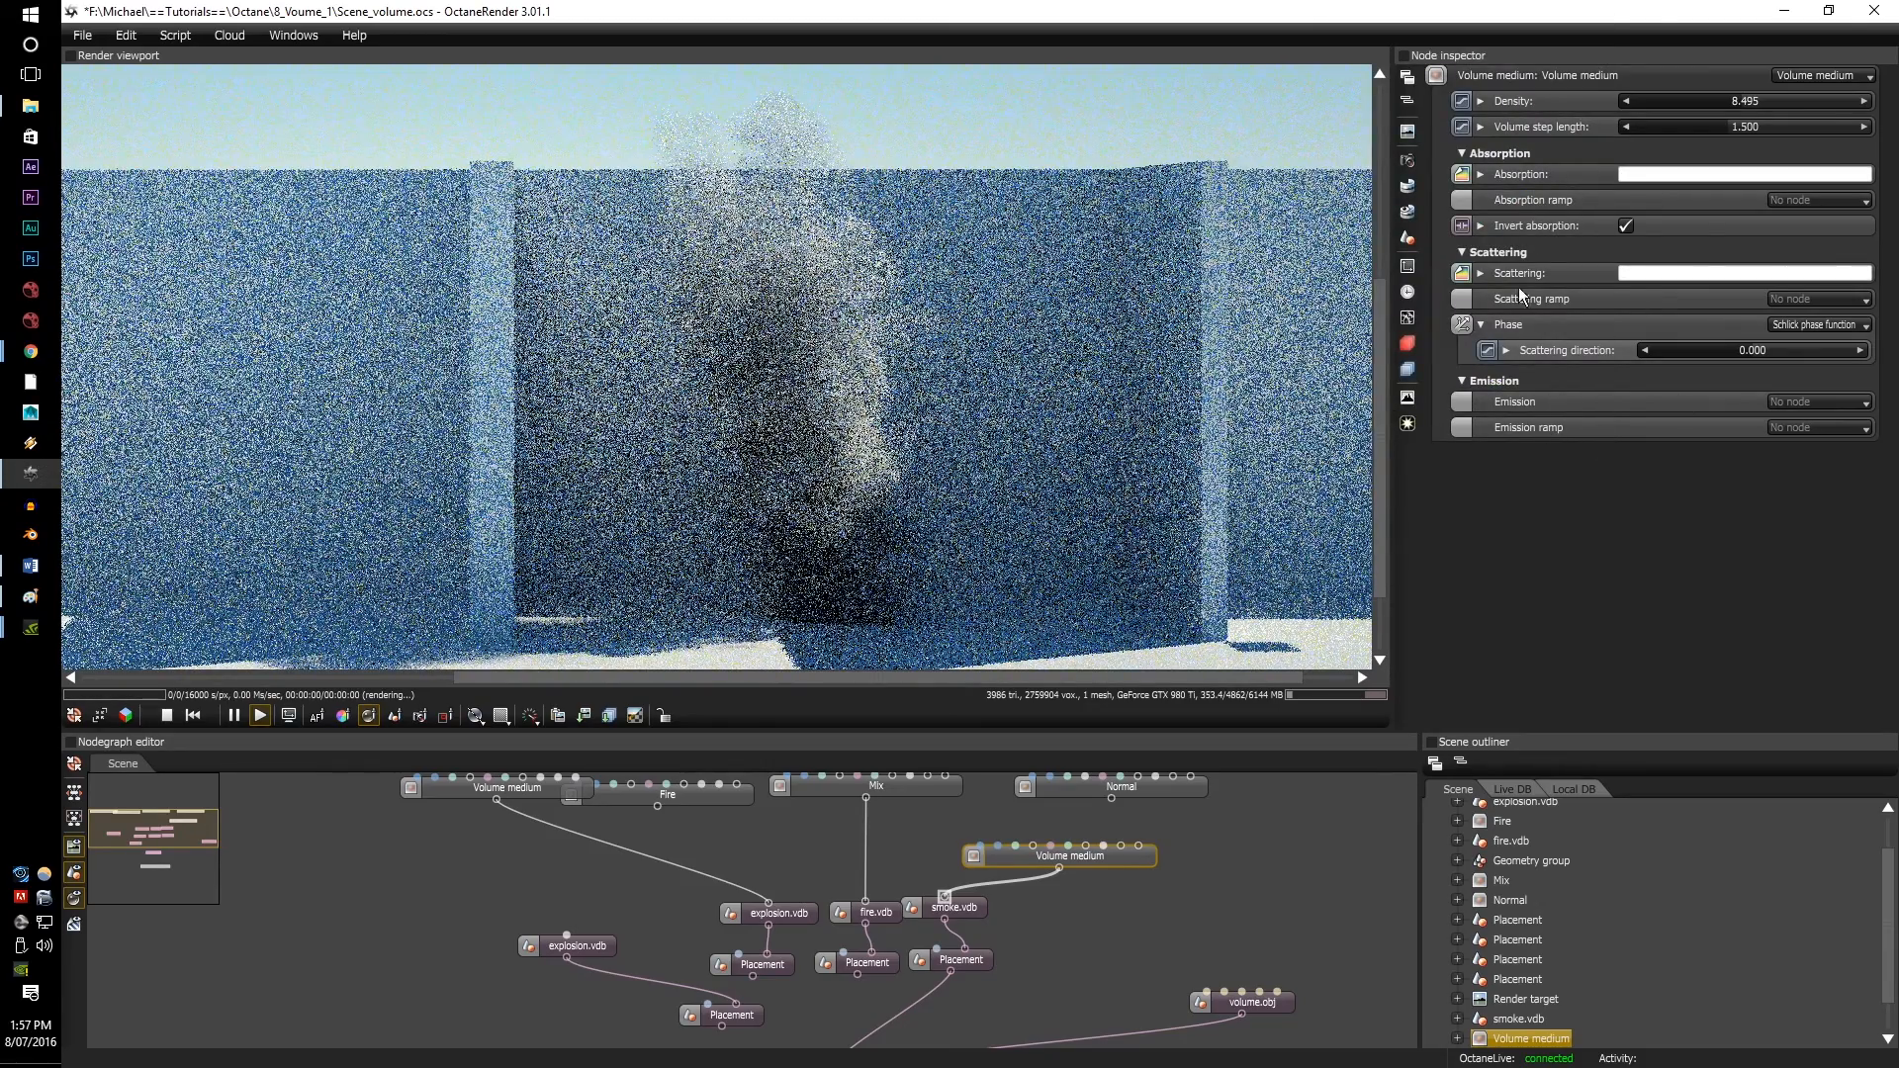
Step: Assign a Volume gradient to the absorption ramp and set its end value to light green 88FF7A
click(1791, 201)
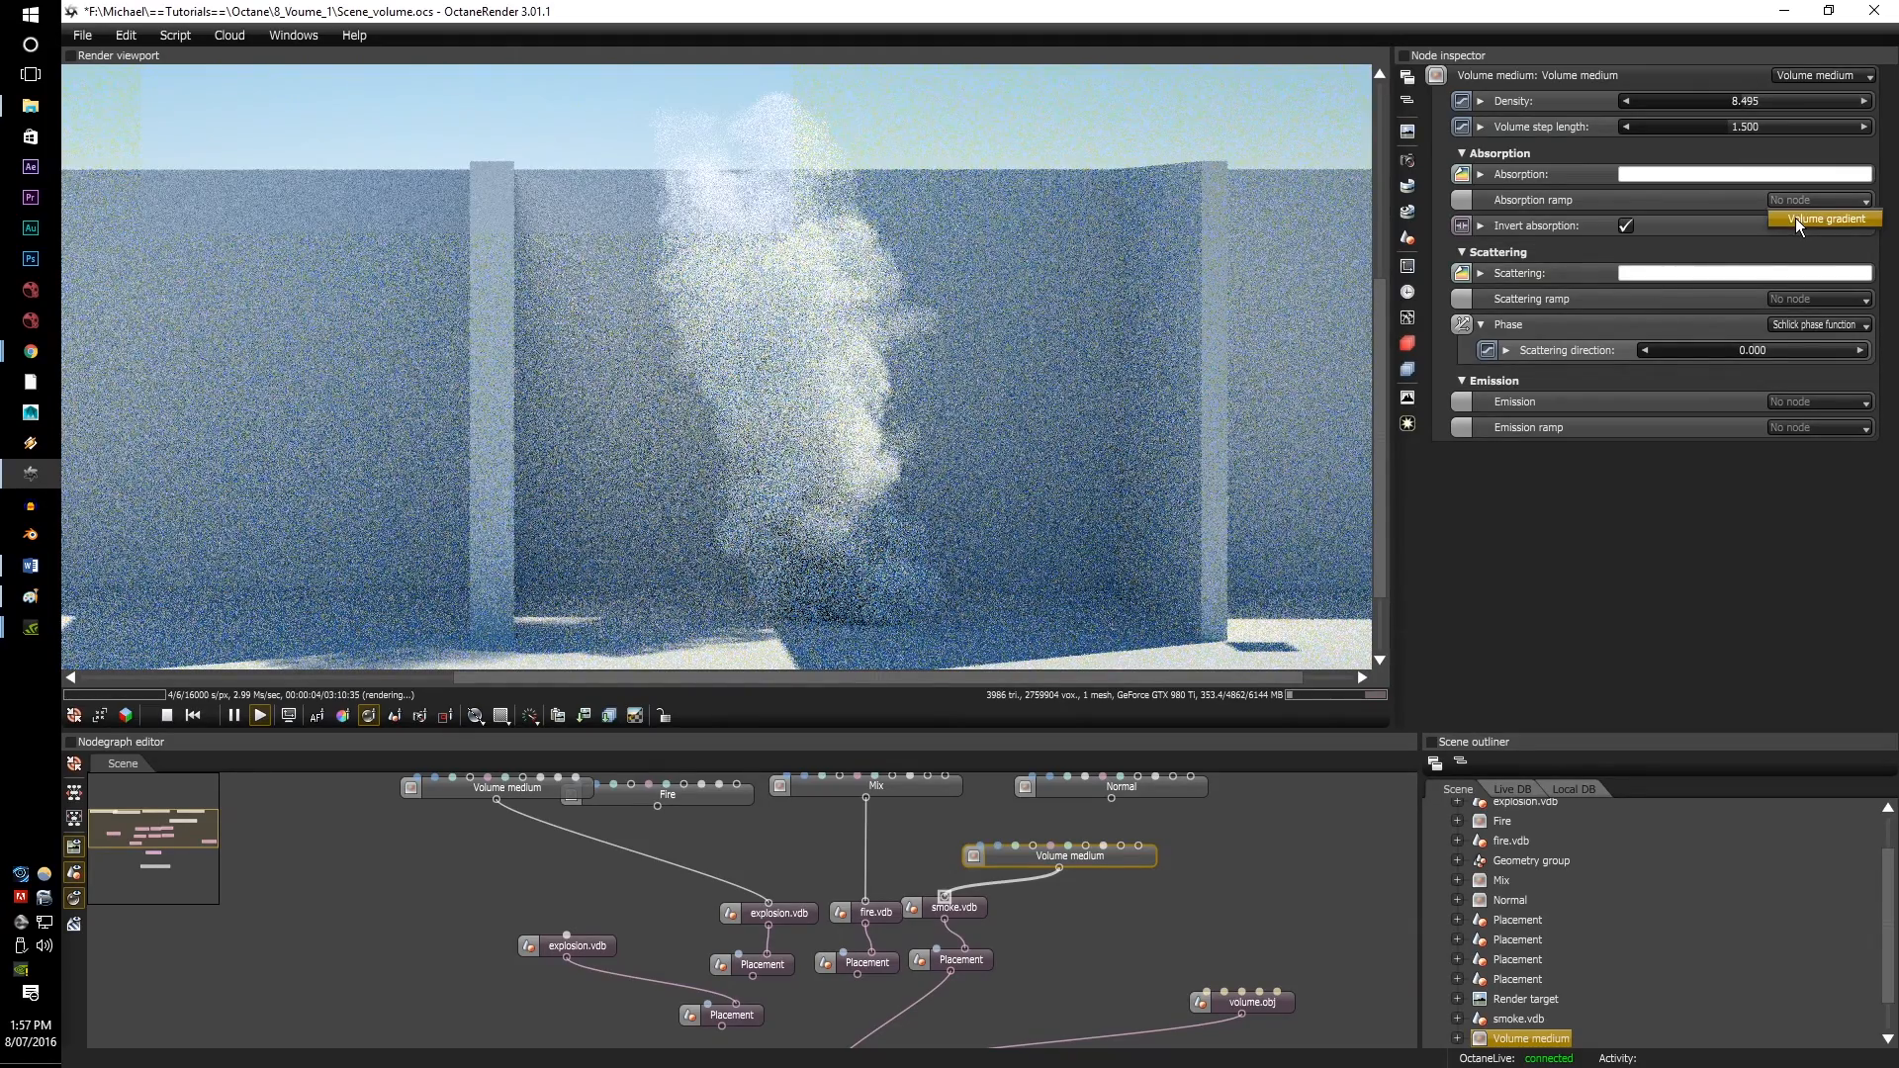
click(1795, 218)
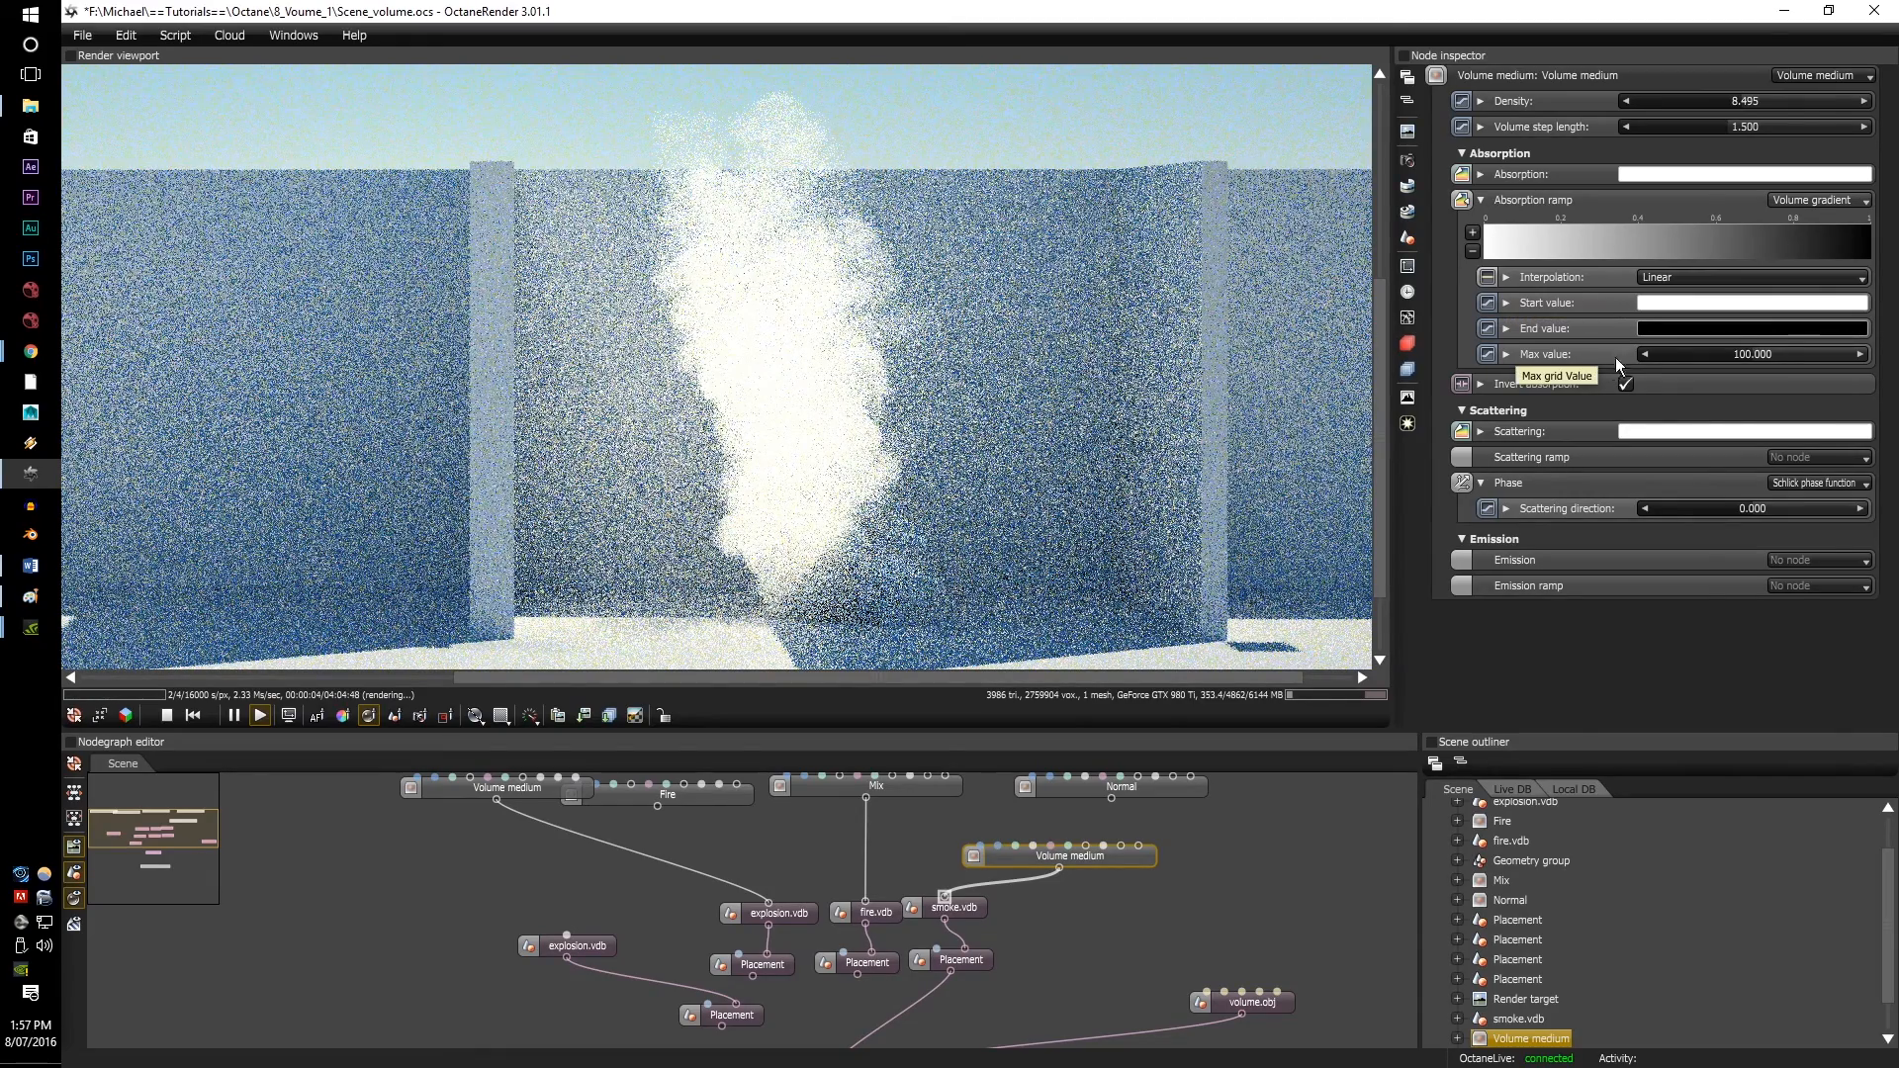
click(1671, 330)
drag(1585, 323, 1575, 145)
drag(1474, 250, 1420, 260)
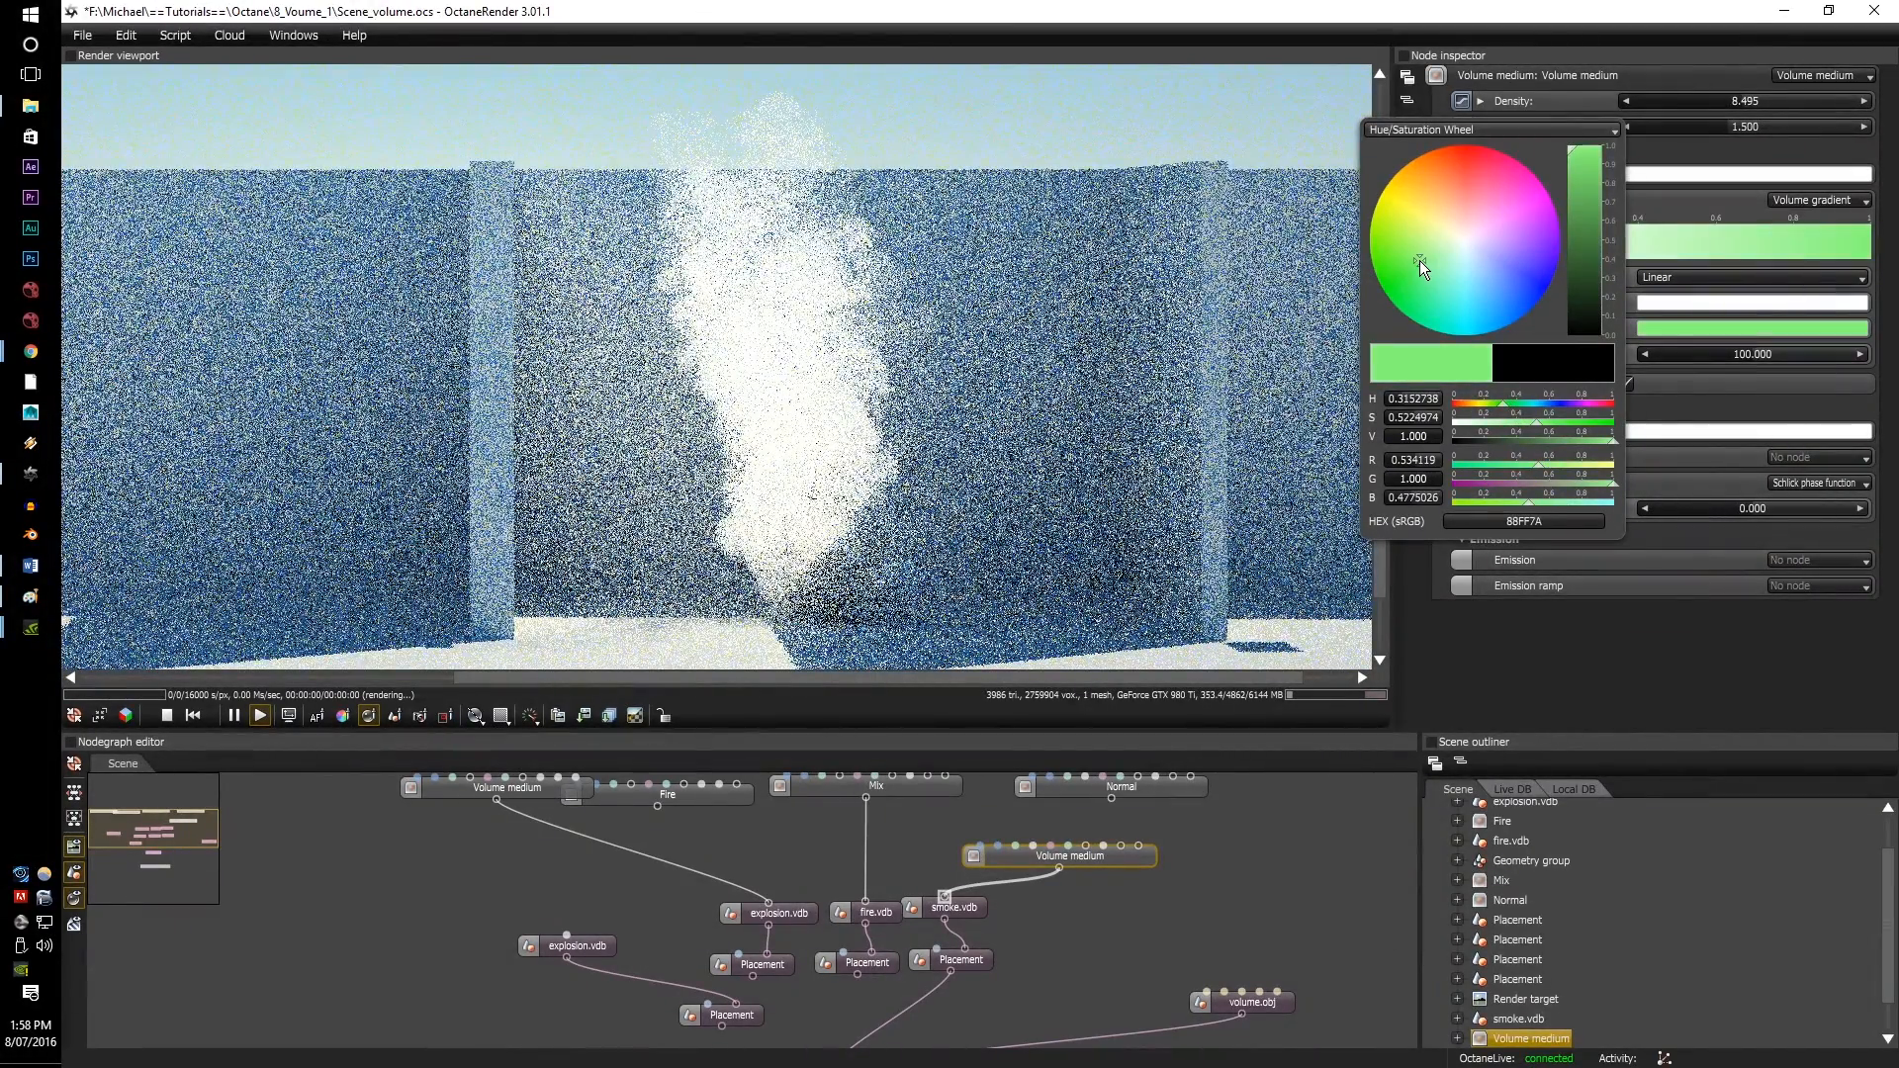
click(1634, 633)
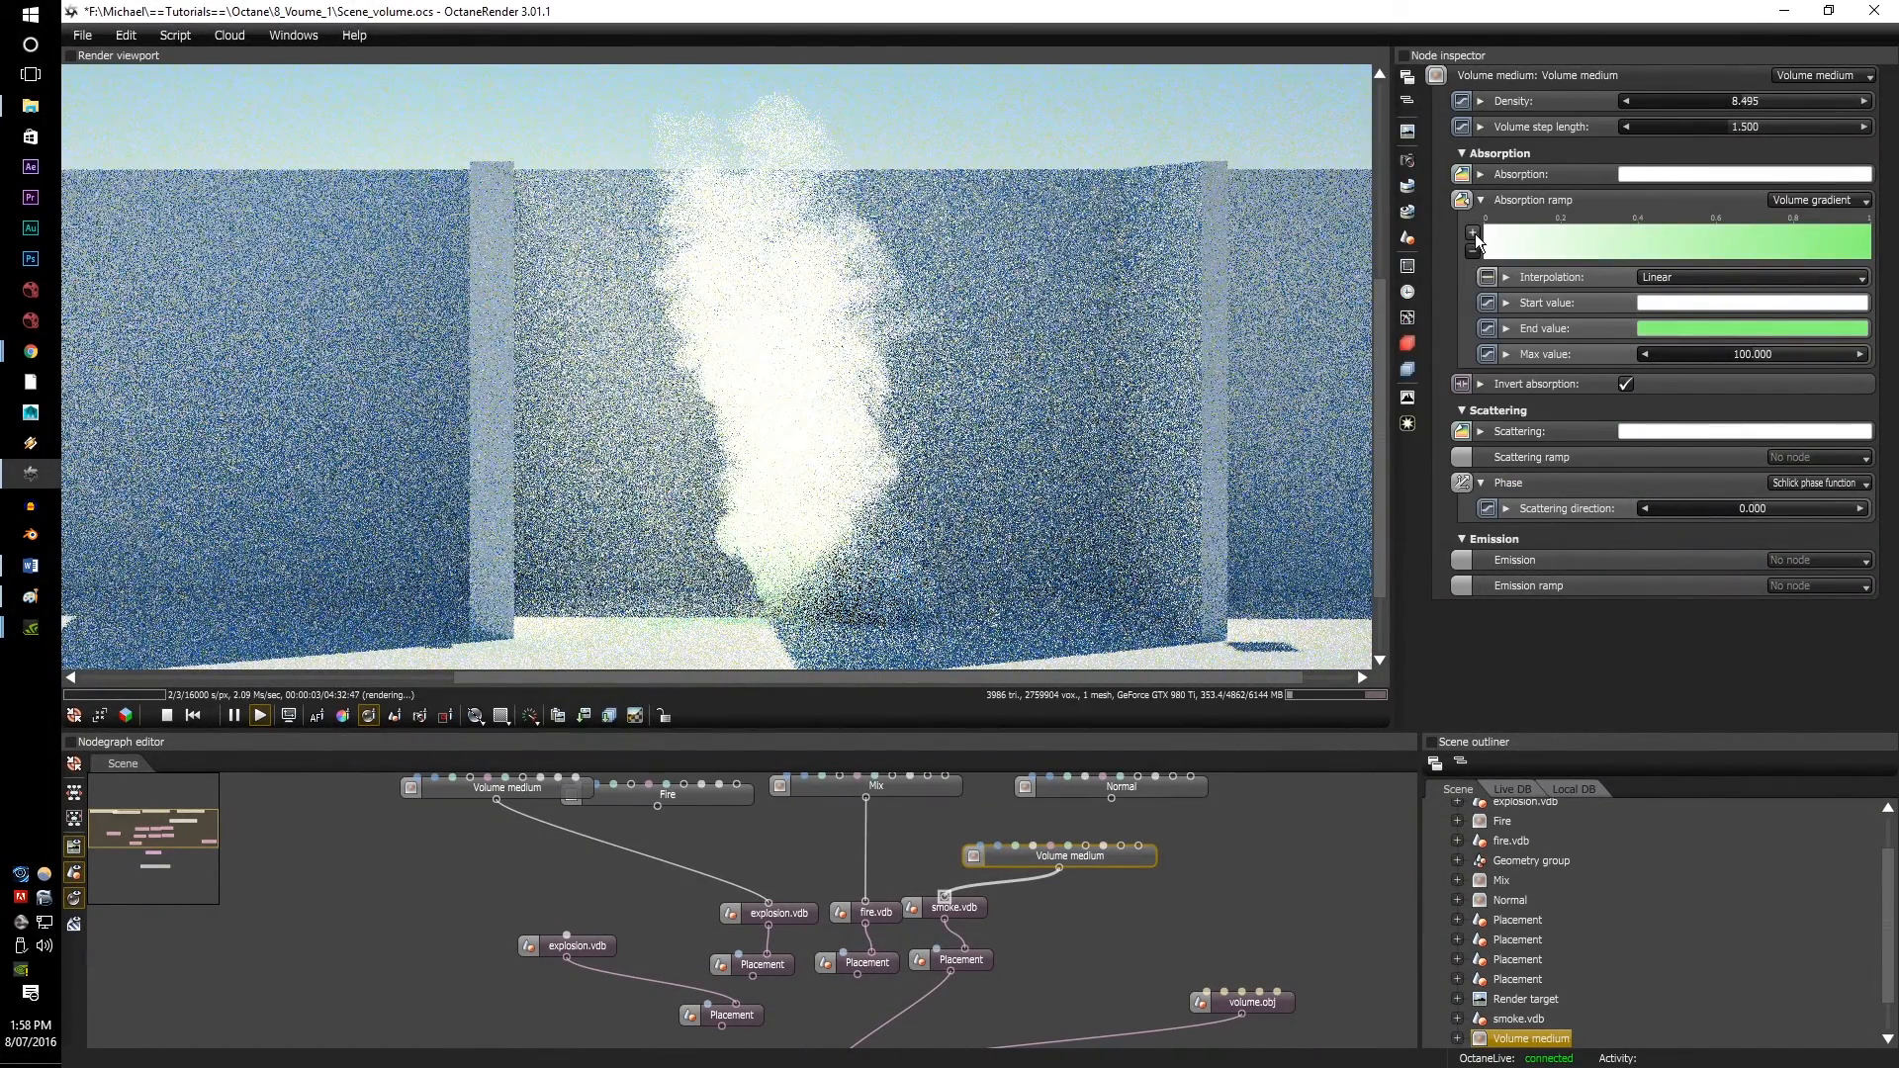
Step: Add three control points to the absorption ramp and set Value 1 to blue 1100D9
click(1474, 234)
click(1474, 234)
click(1474, 233)
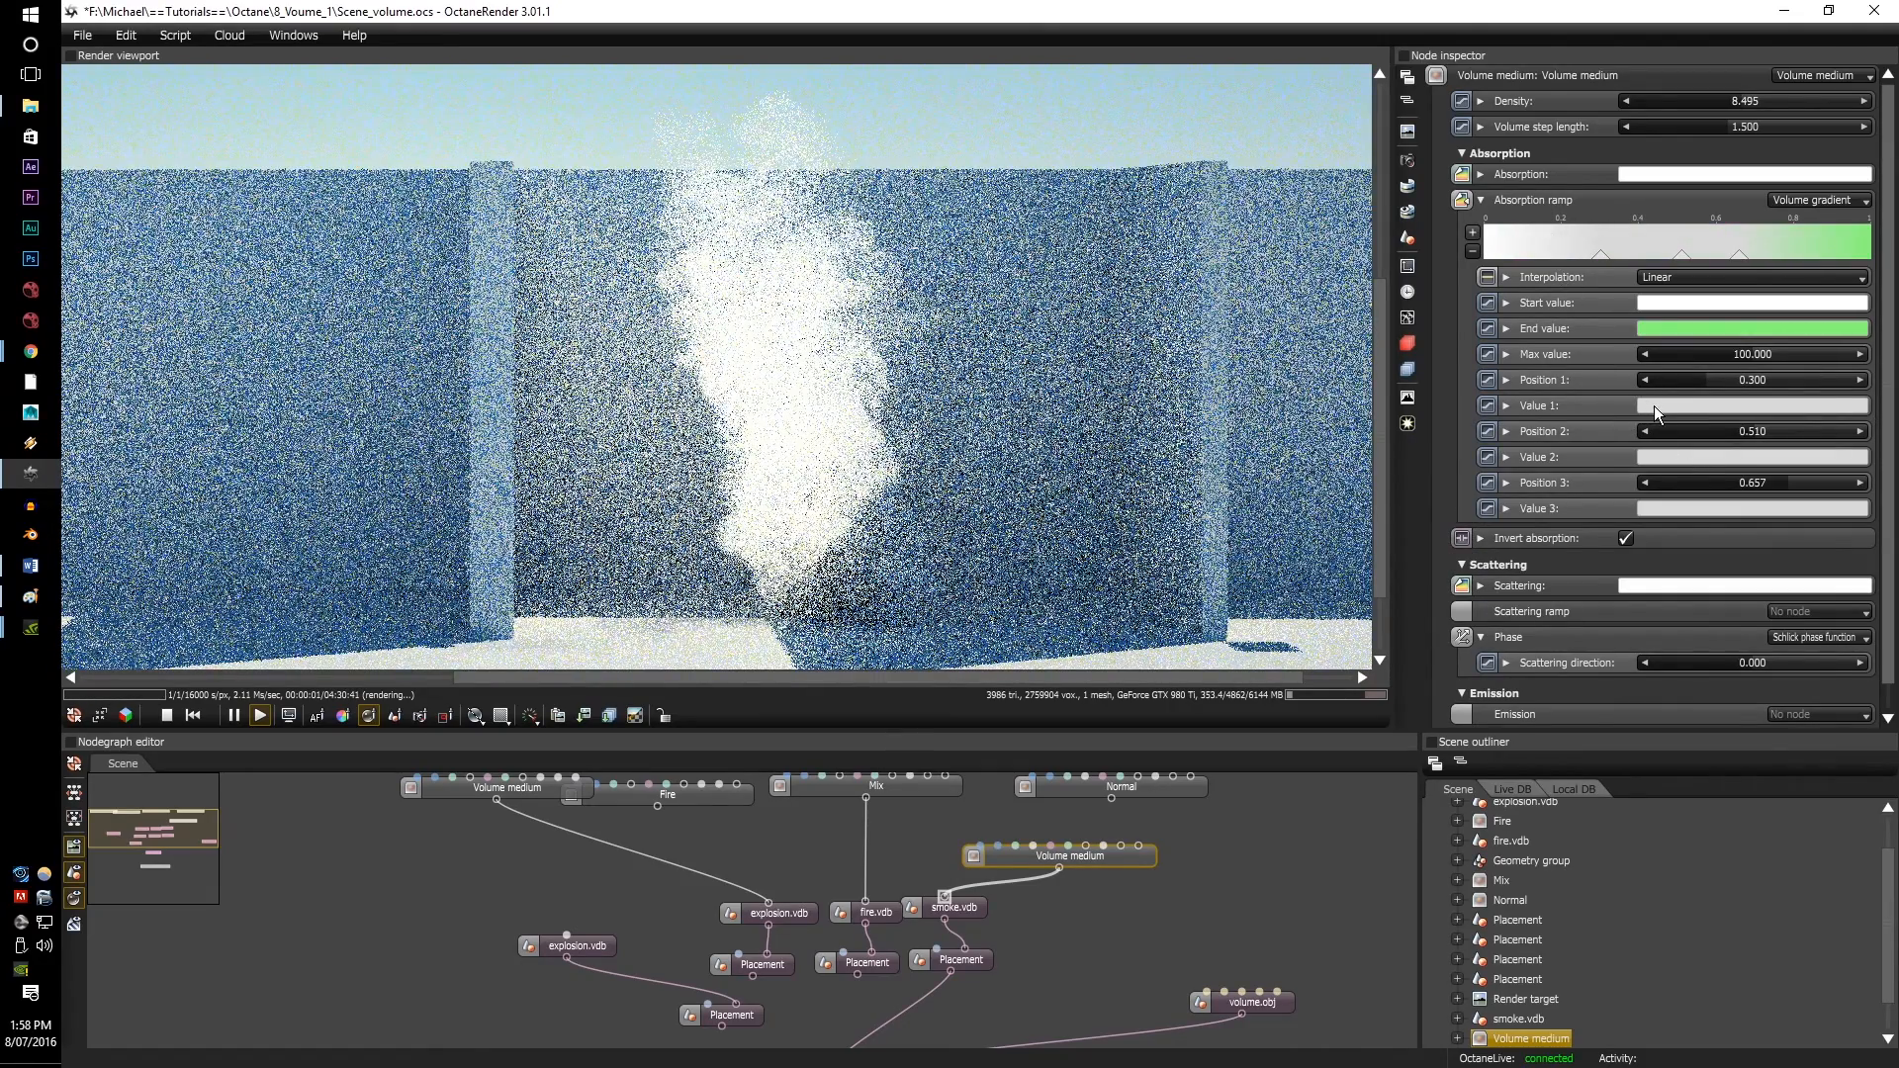
click(1655, 407)
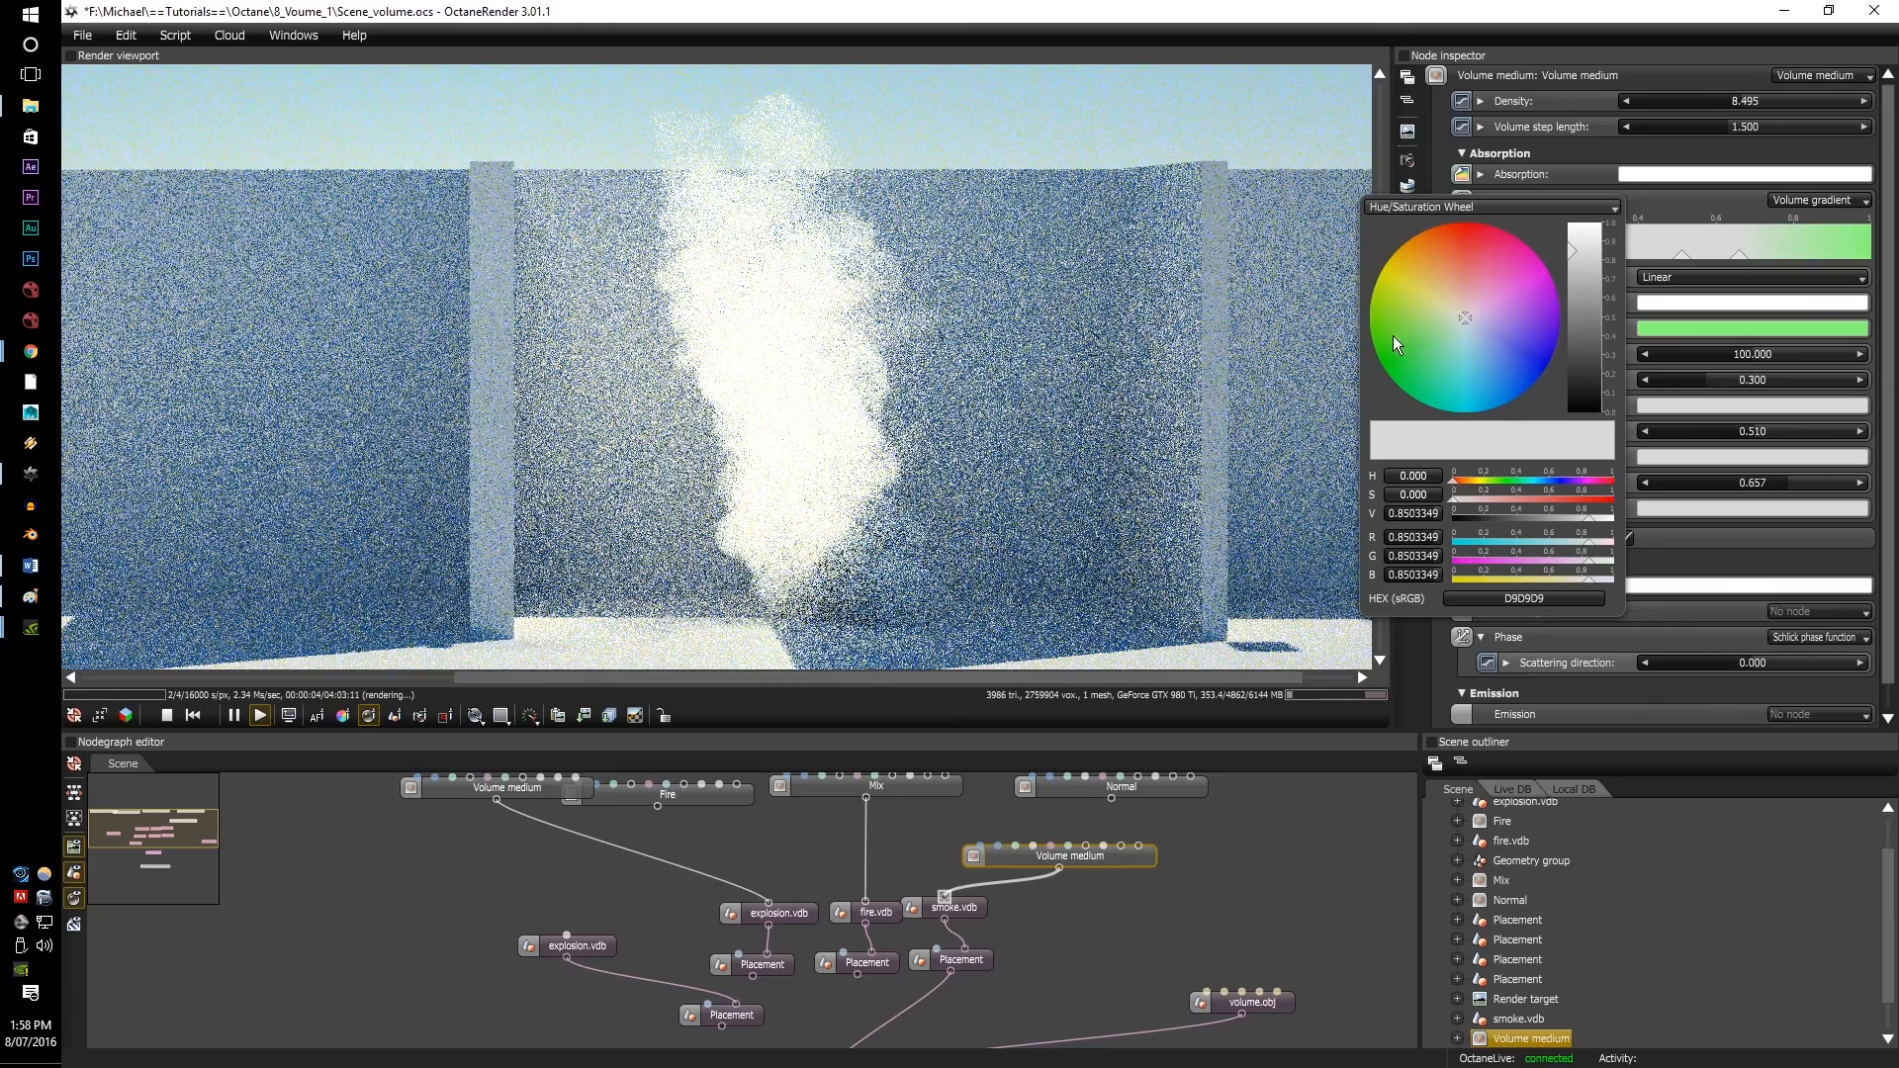
drag(1392, 336, 1365, 389)
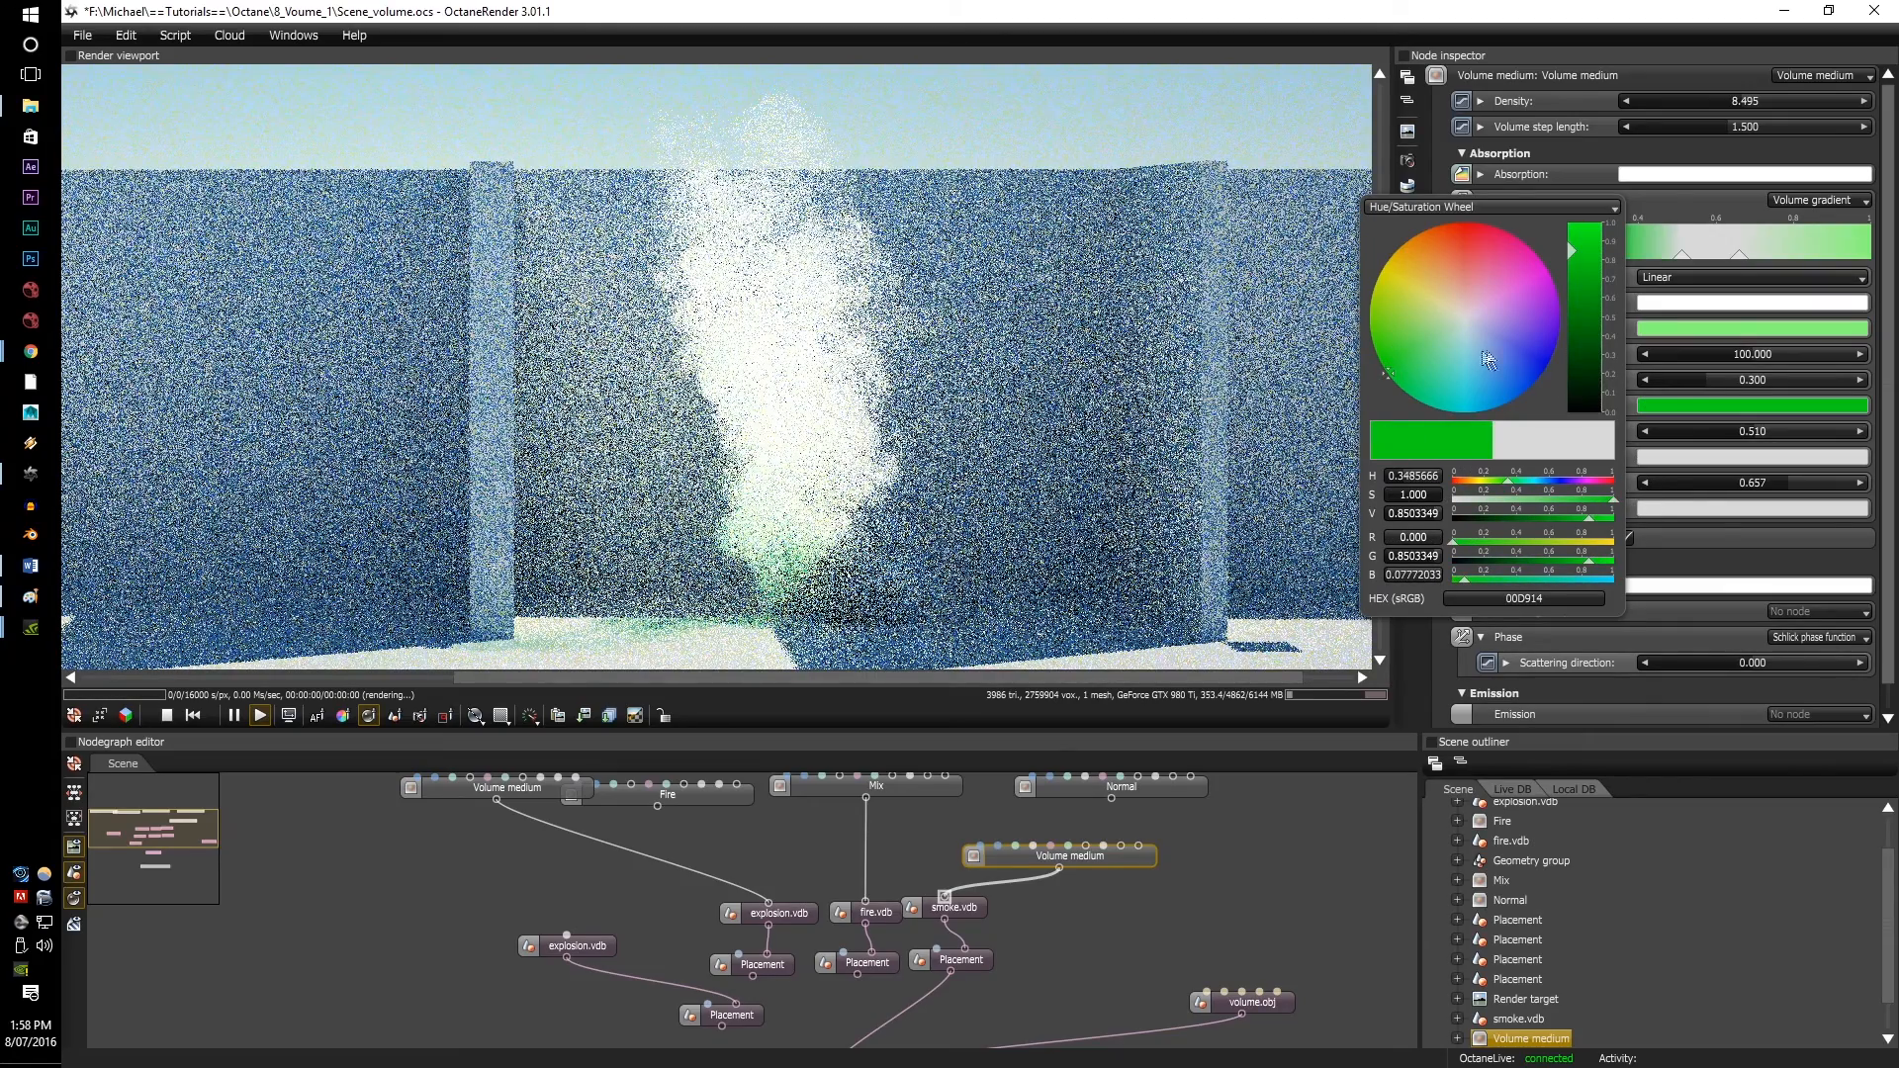
drag(1521, 360, 1579, 372)
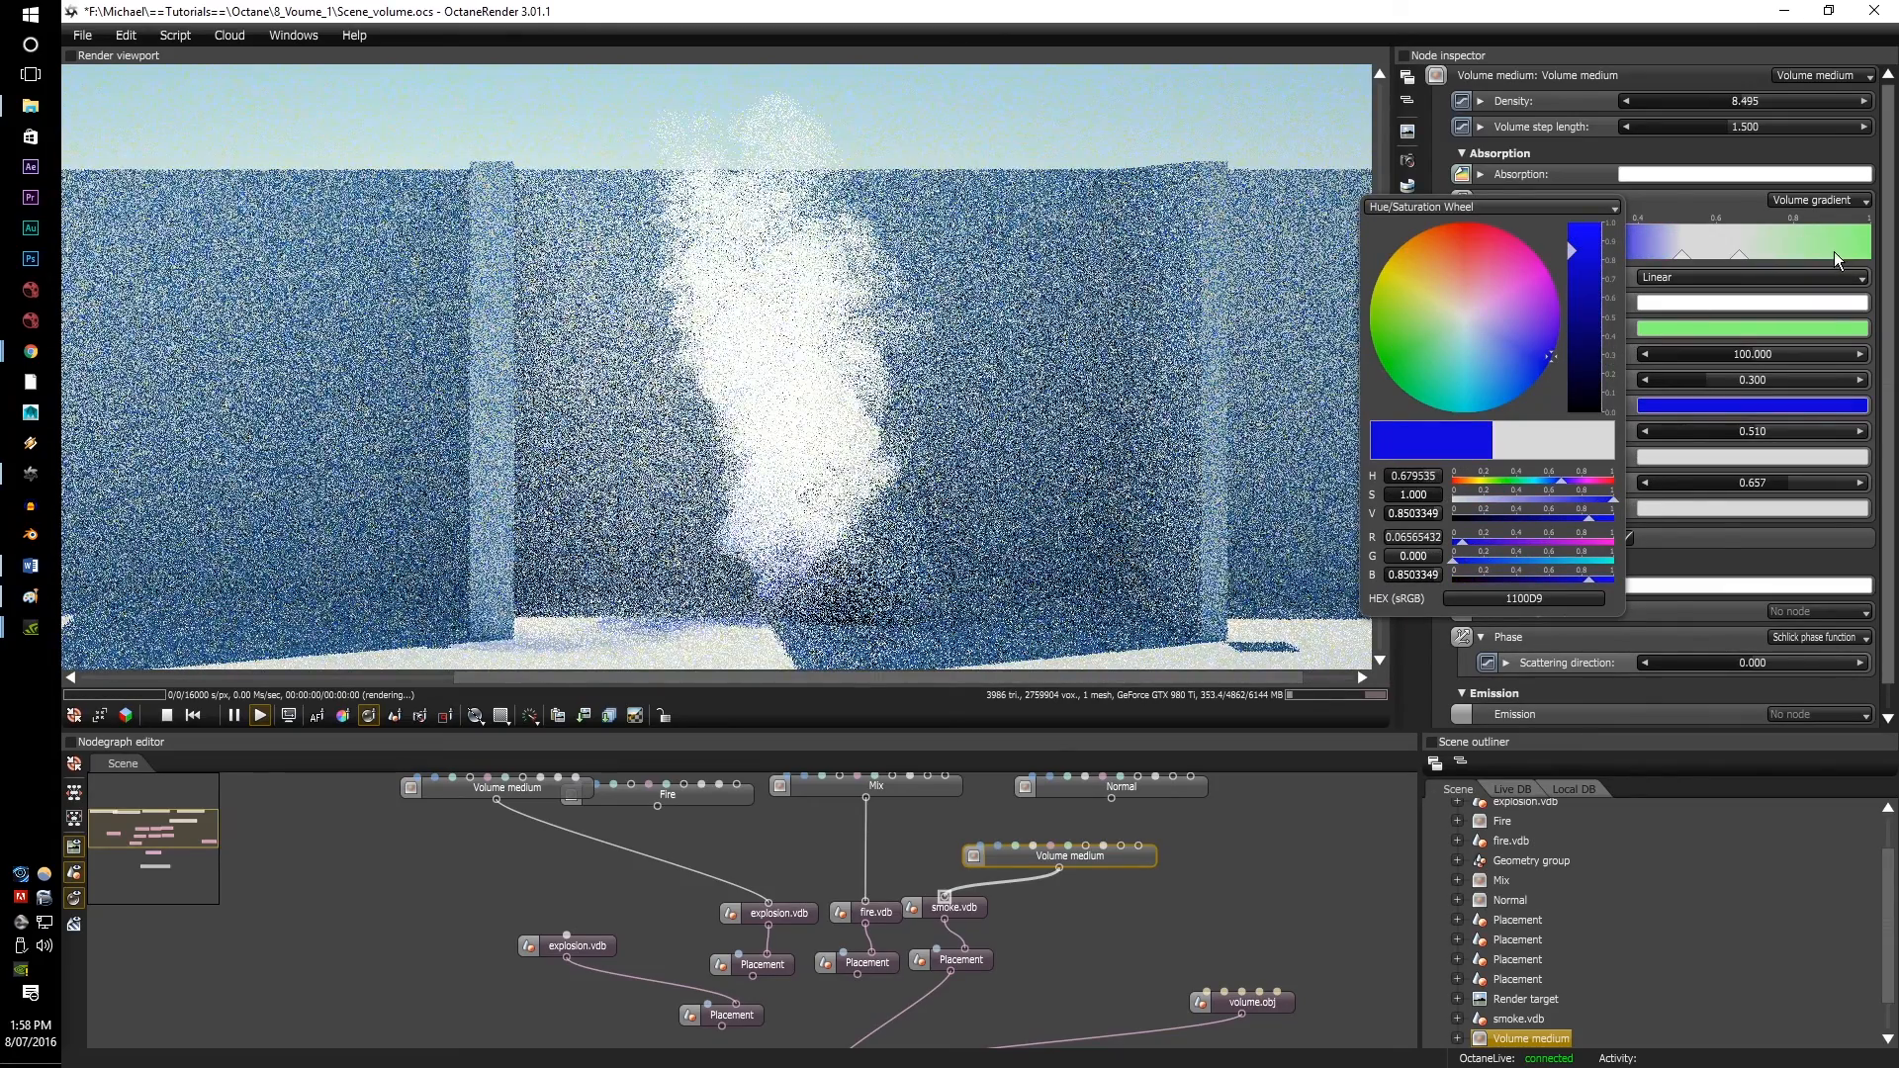
Step: Set the absorption ramp's Value 2 to red and Value 3 to cyan 00D9CB
click(1713, 457)
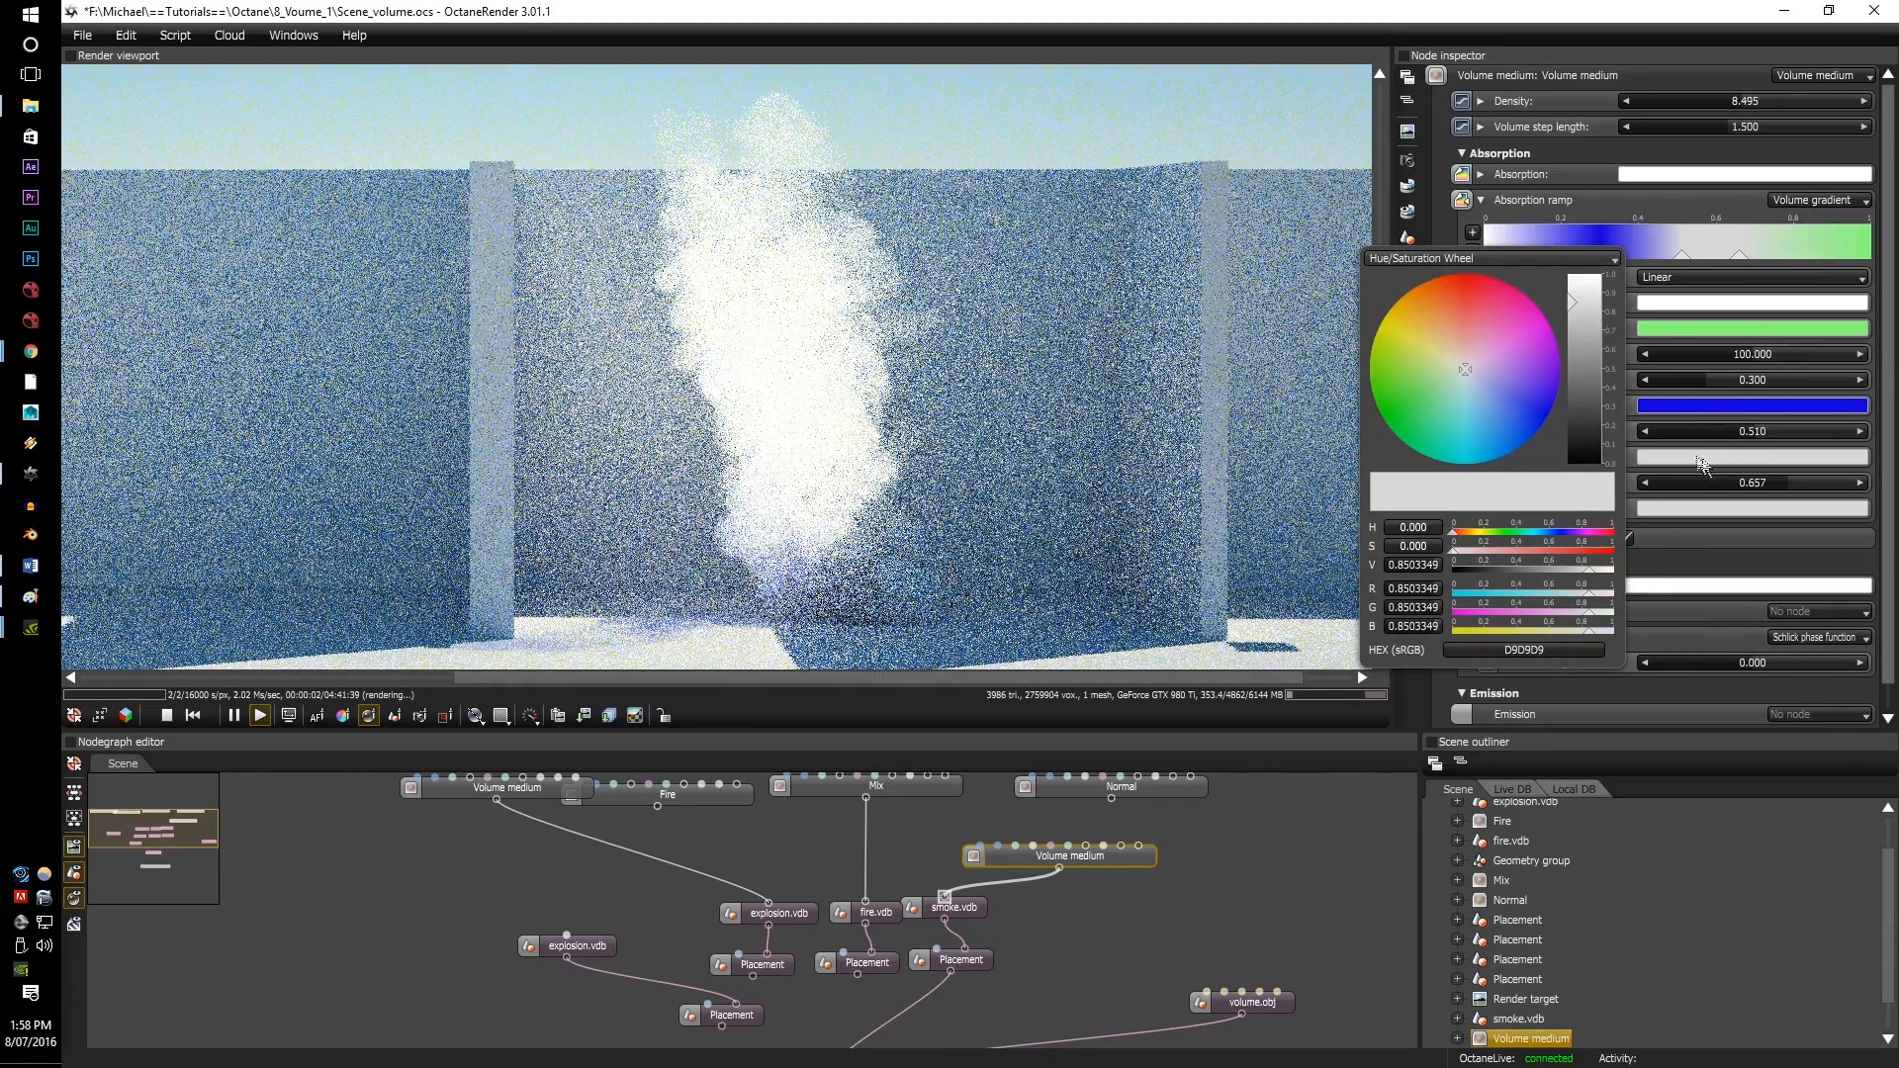
drag(1470, 330, 1469, 260)
click(1707, 509)
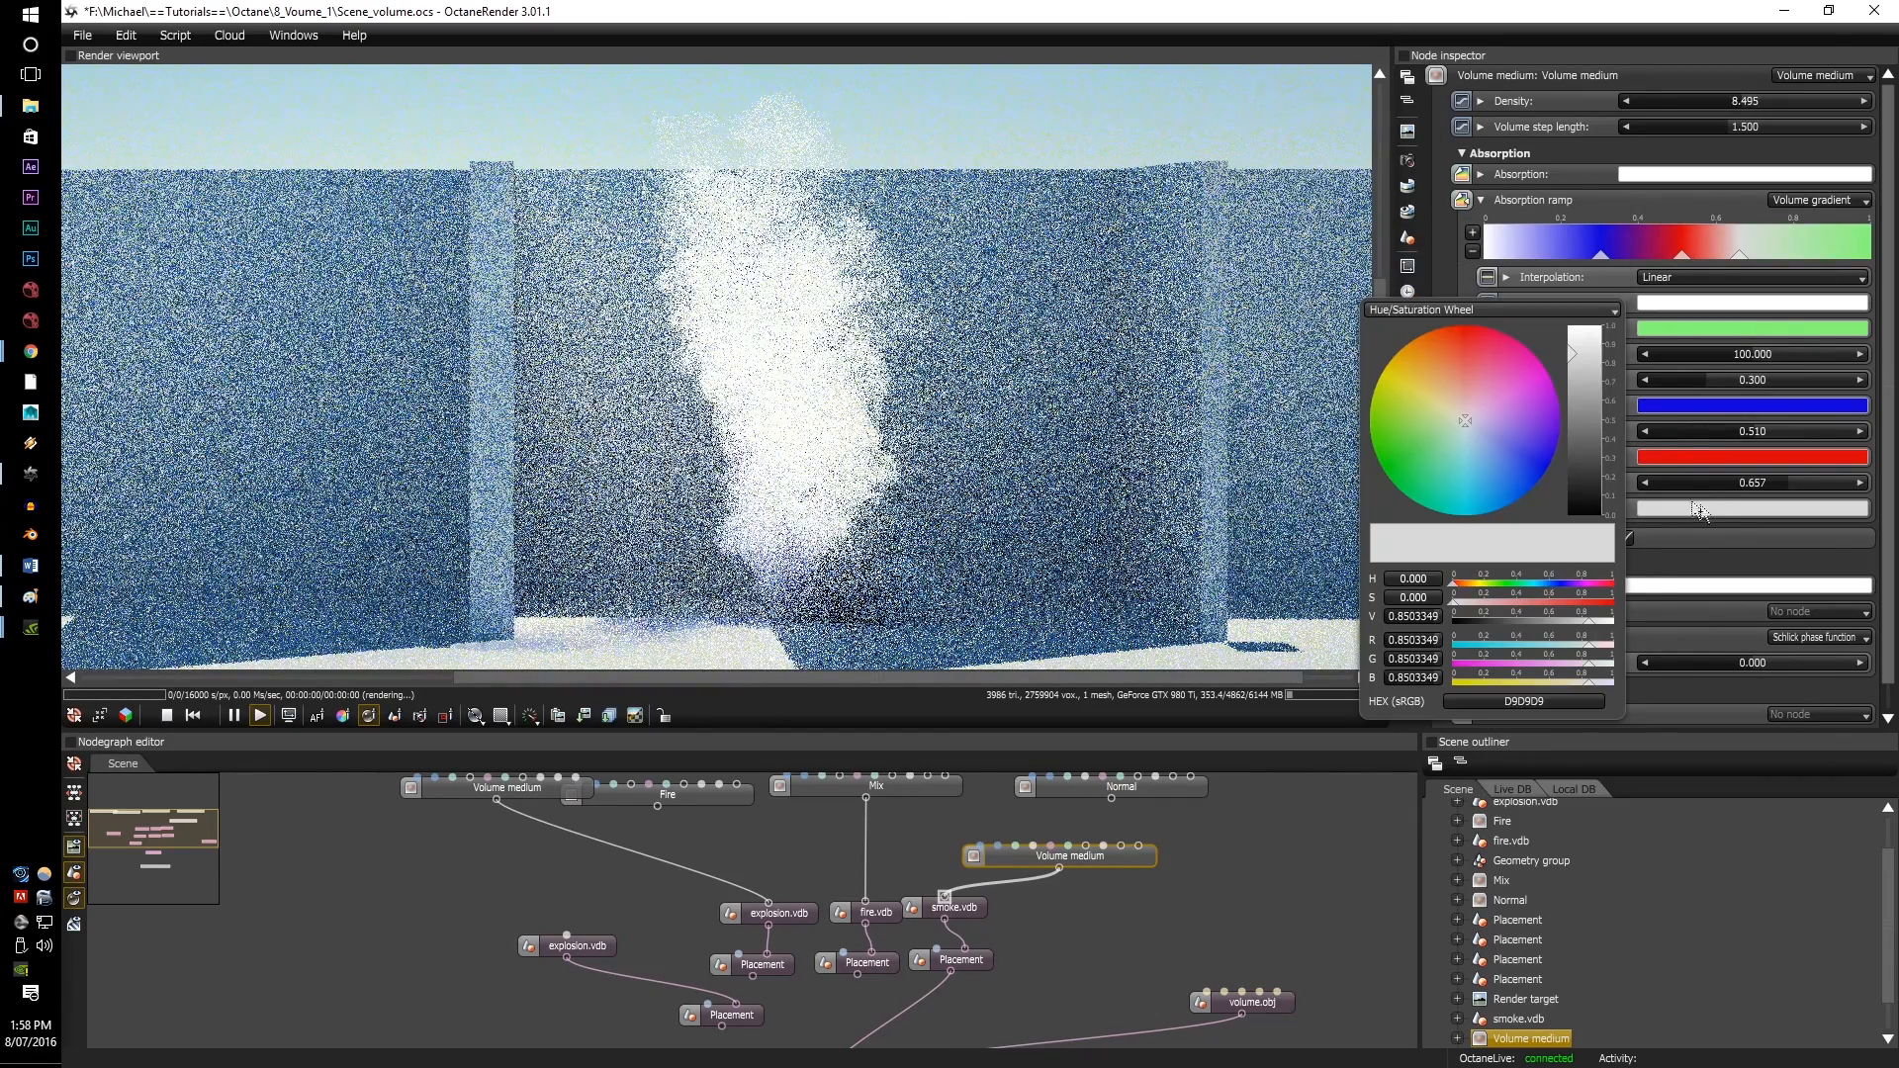
drag(1469, 469, 1457, 538)
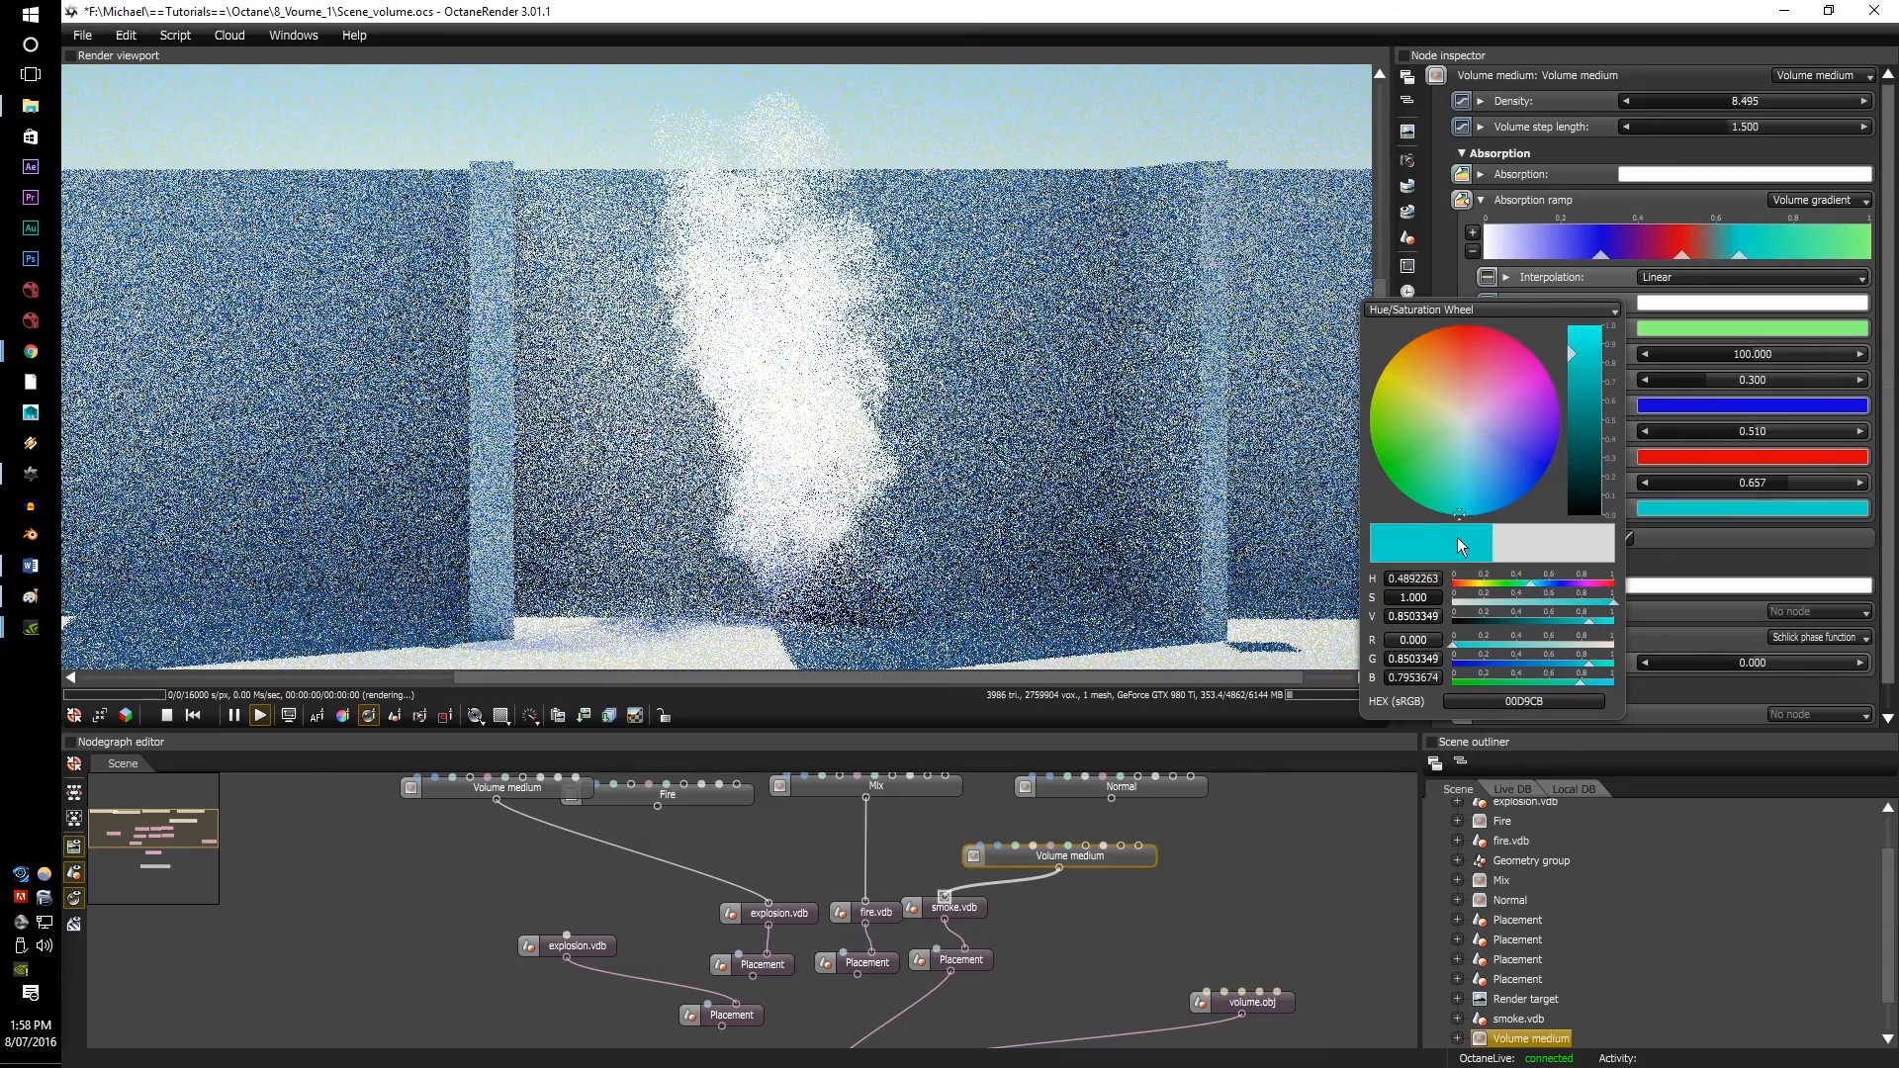
click(1679, 572)
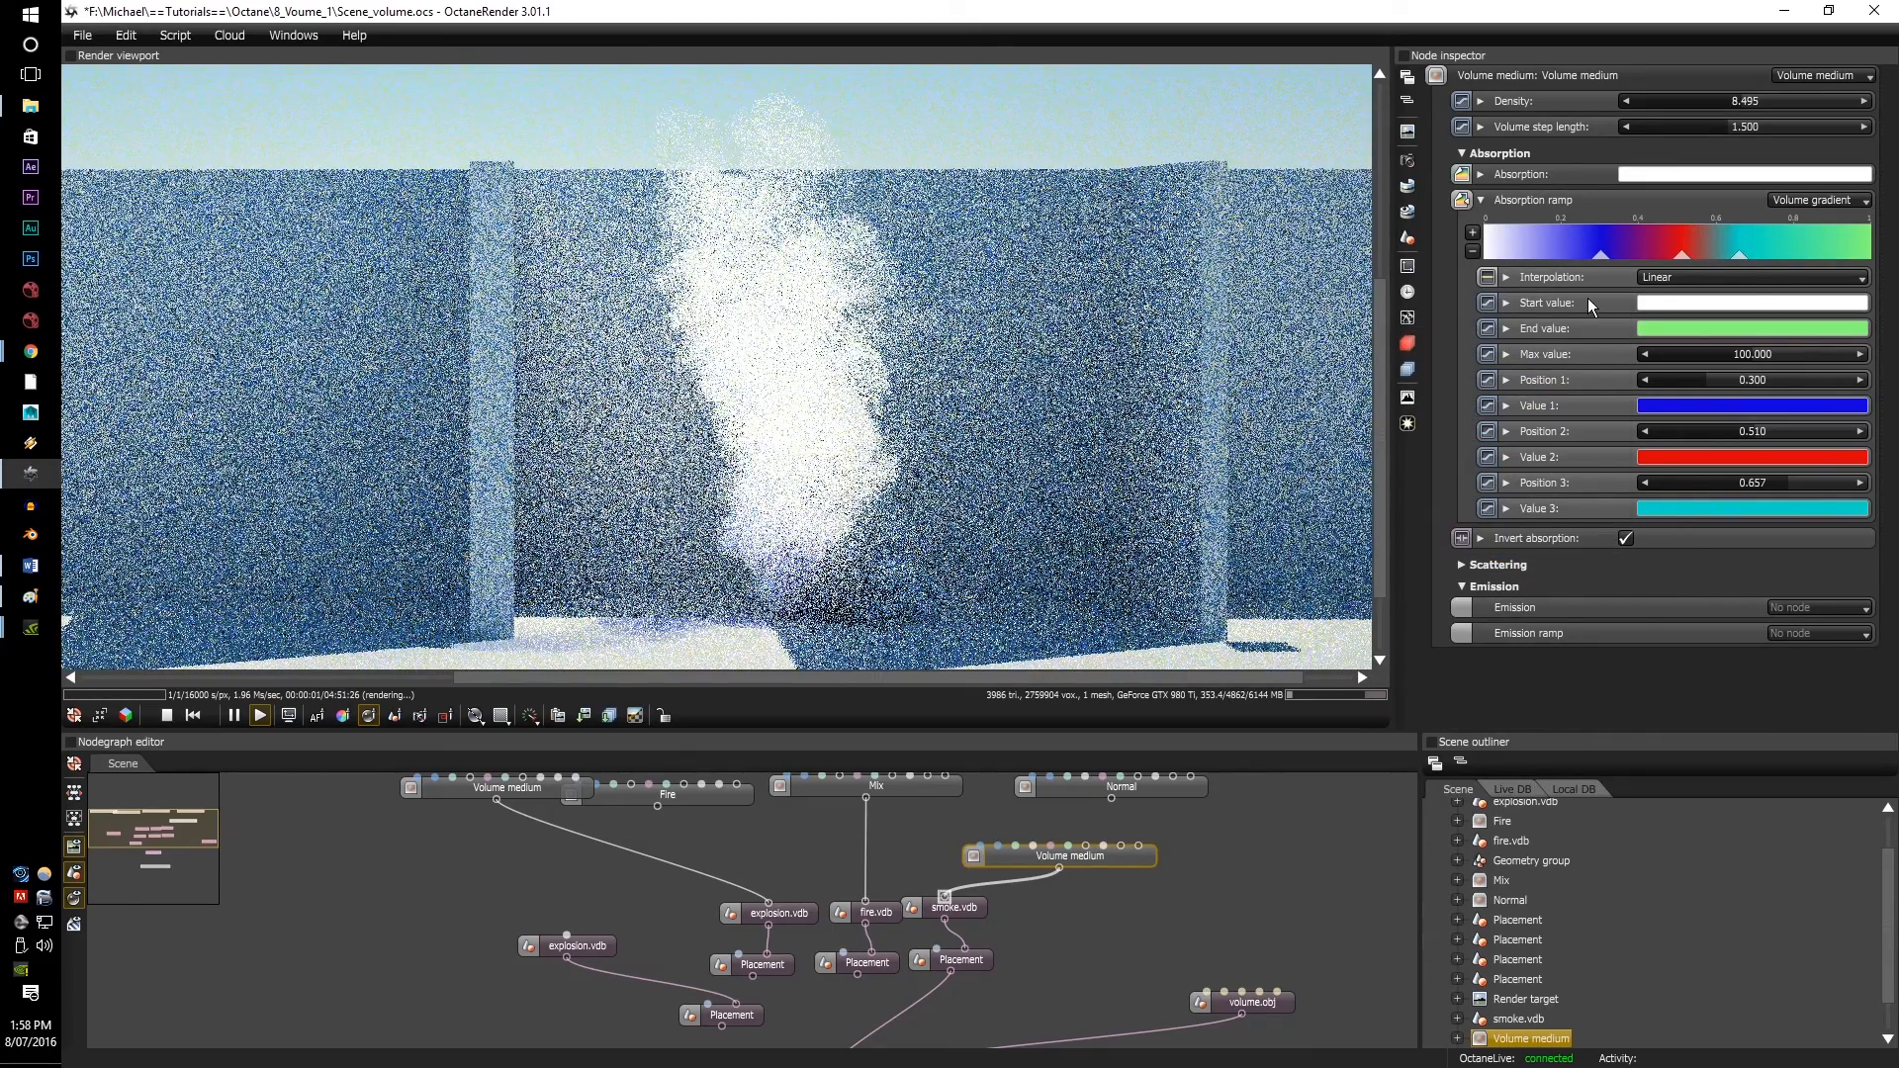
Step: Move the absorption ramp's three control points to about 0.043, 0.143 and 0.278
drag(1599, 252, 1502, 254)
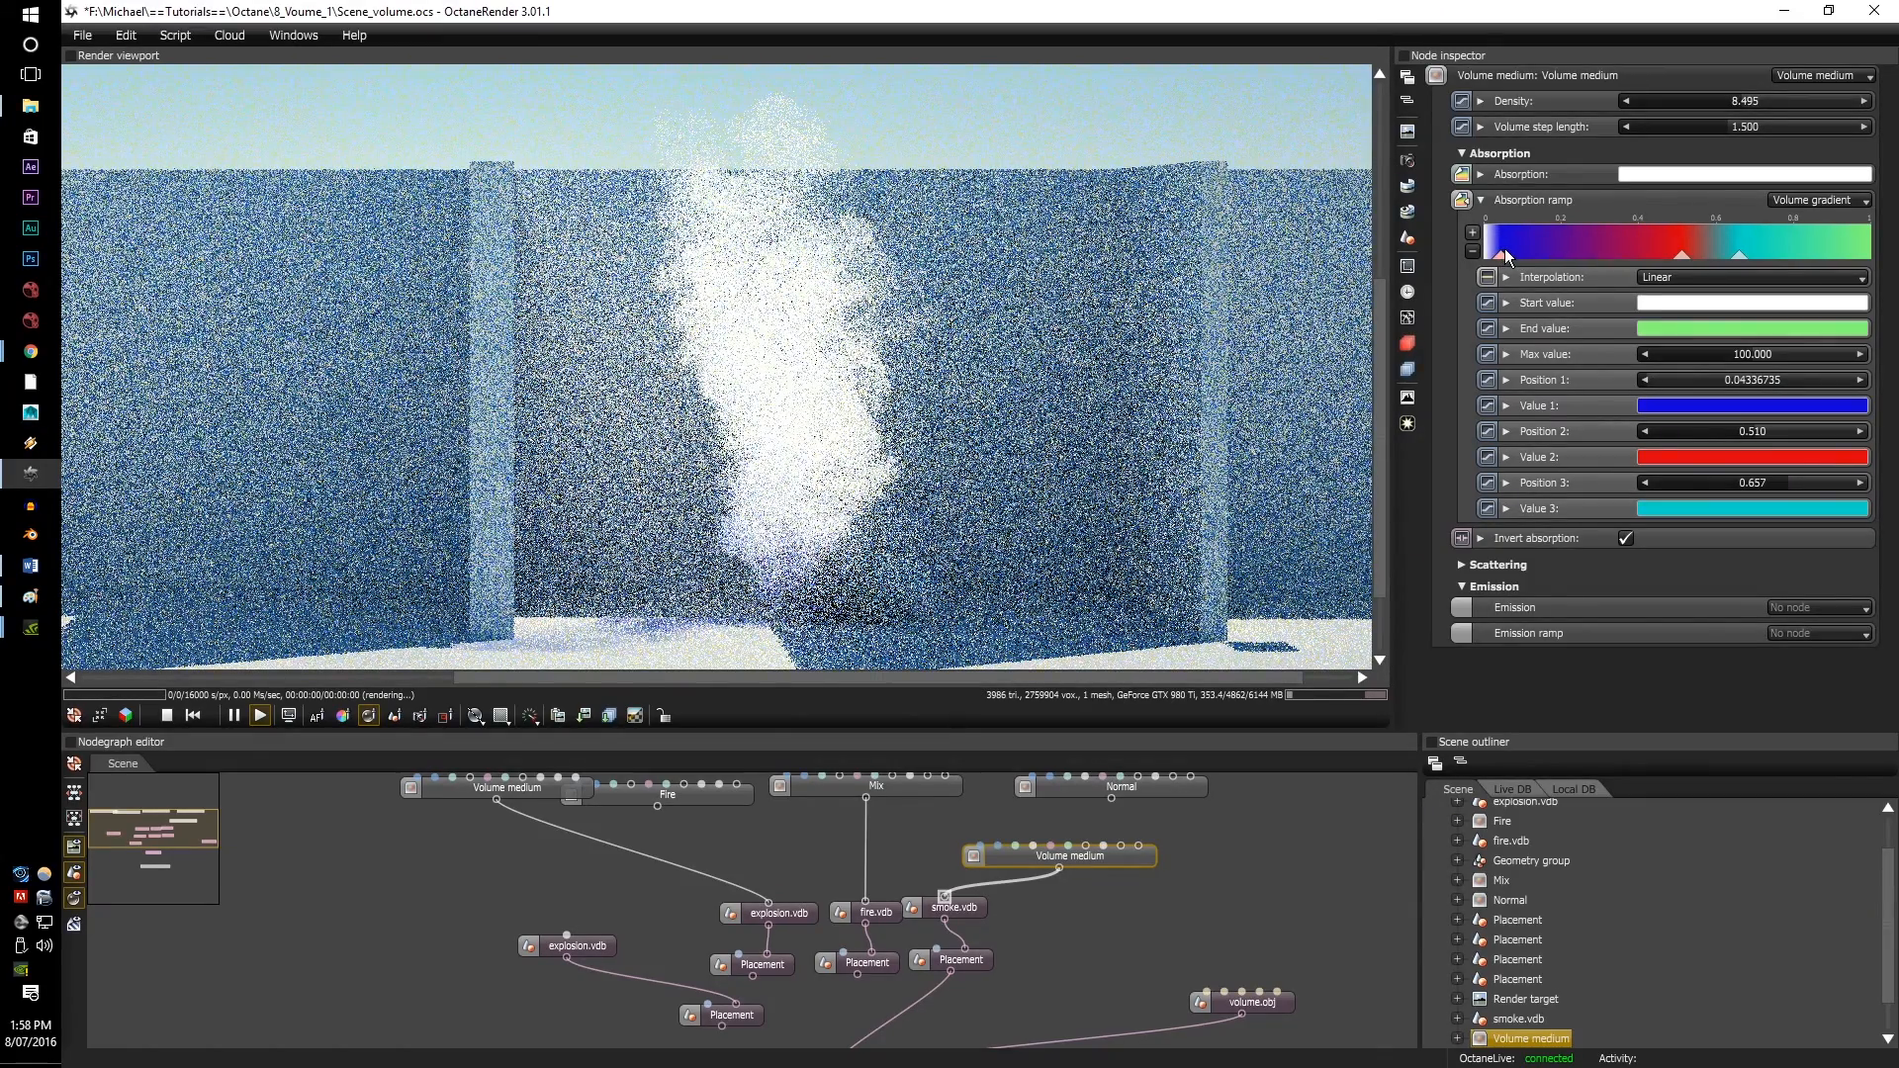
drag(1684, 255, 1539, 253)
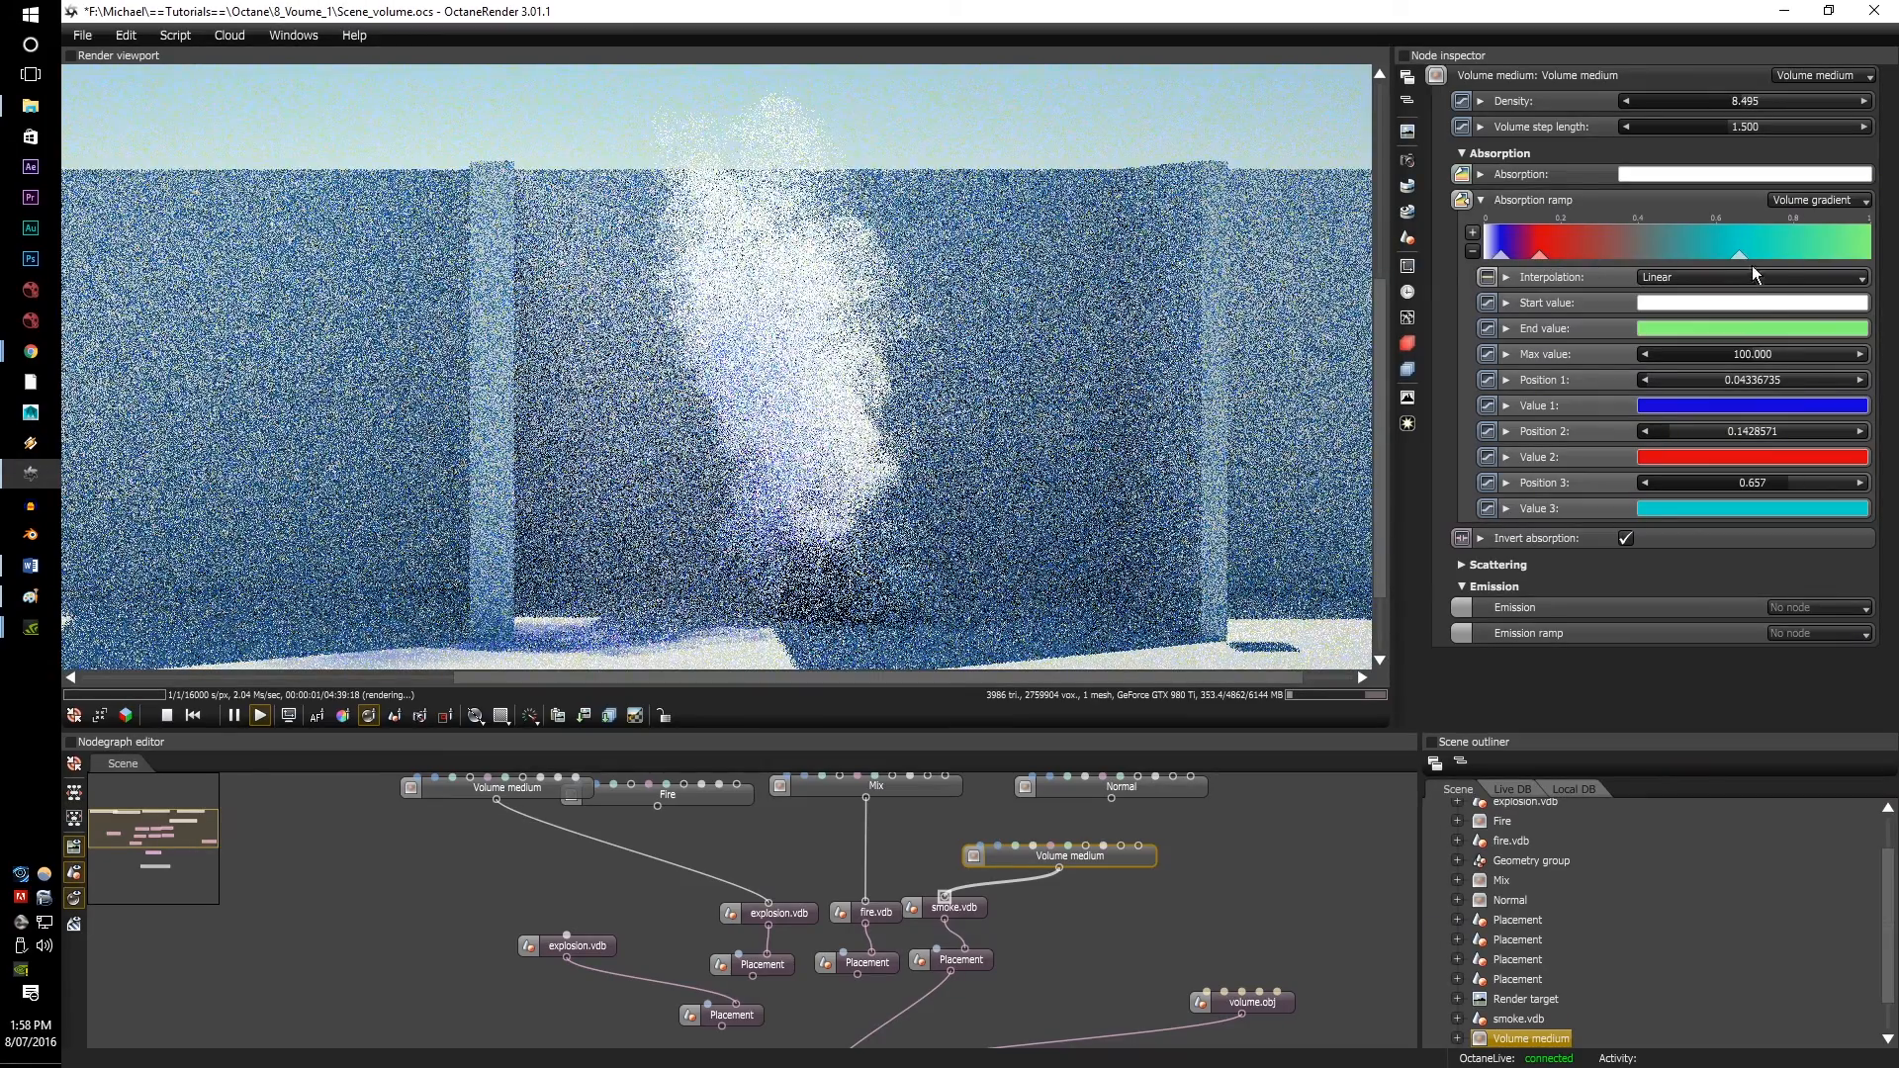
drag(1740, 257, 1592, 247)
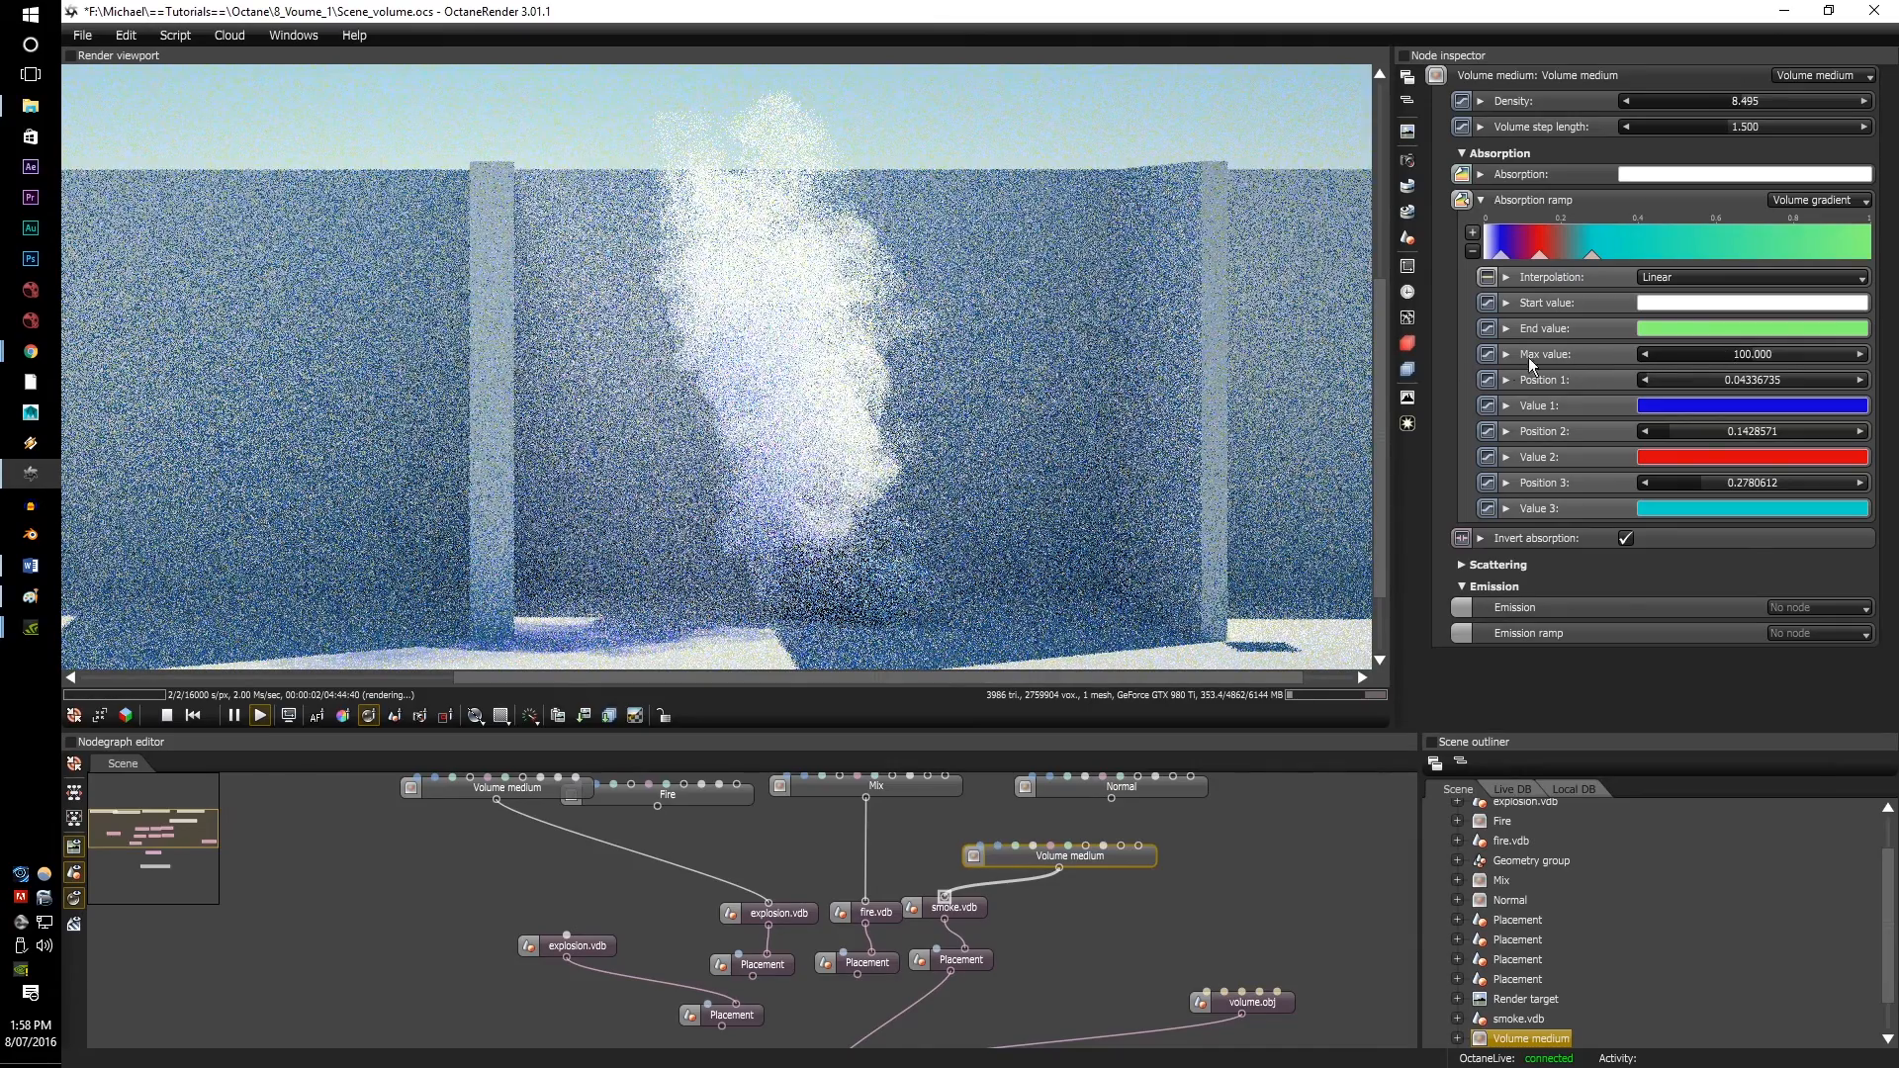
Step: Set the absorption ramp's max value to about 0.512, the smoke's density to about 66.1 and its volume step length to 1.075
drag(1738, 353, 1688, 363)
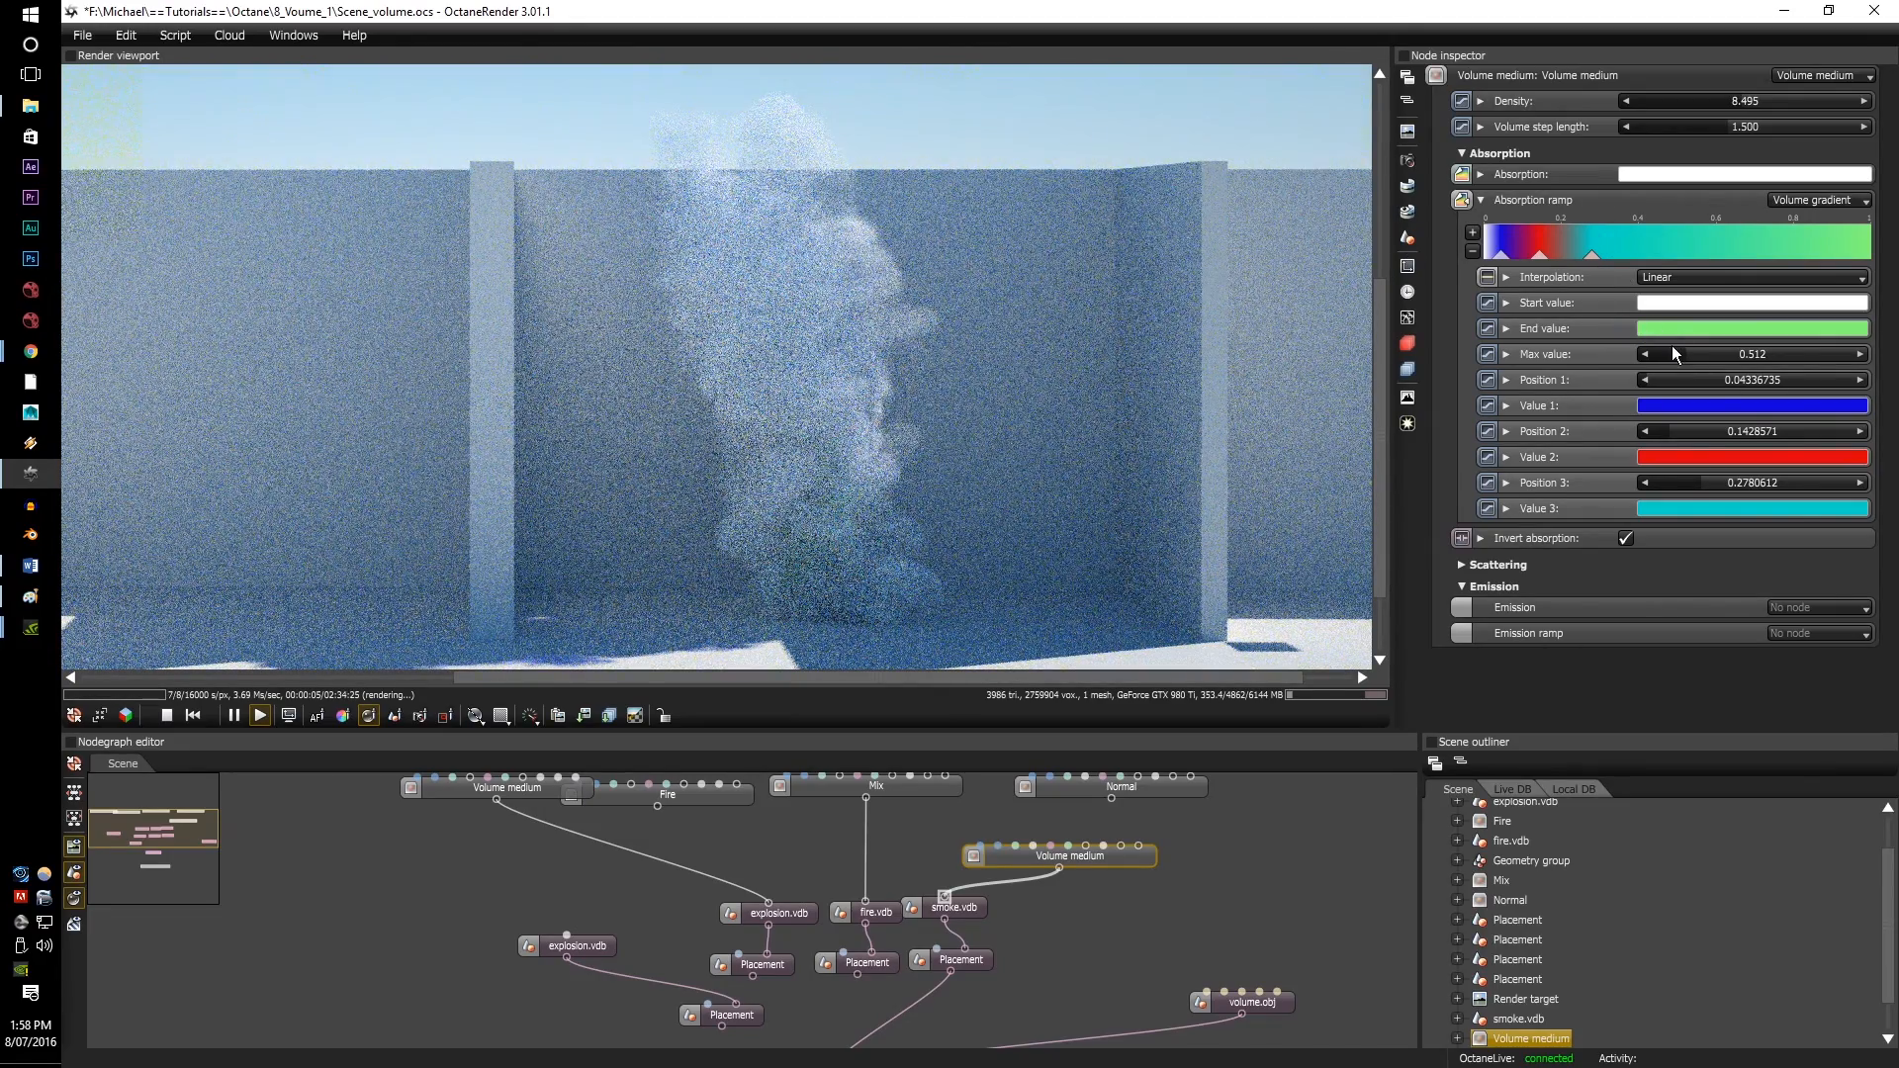
drag(893, 368, 877, 388)
drag(1031, 316, 1031, 343)
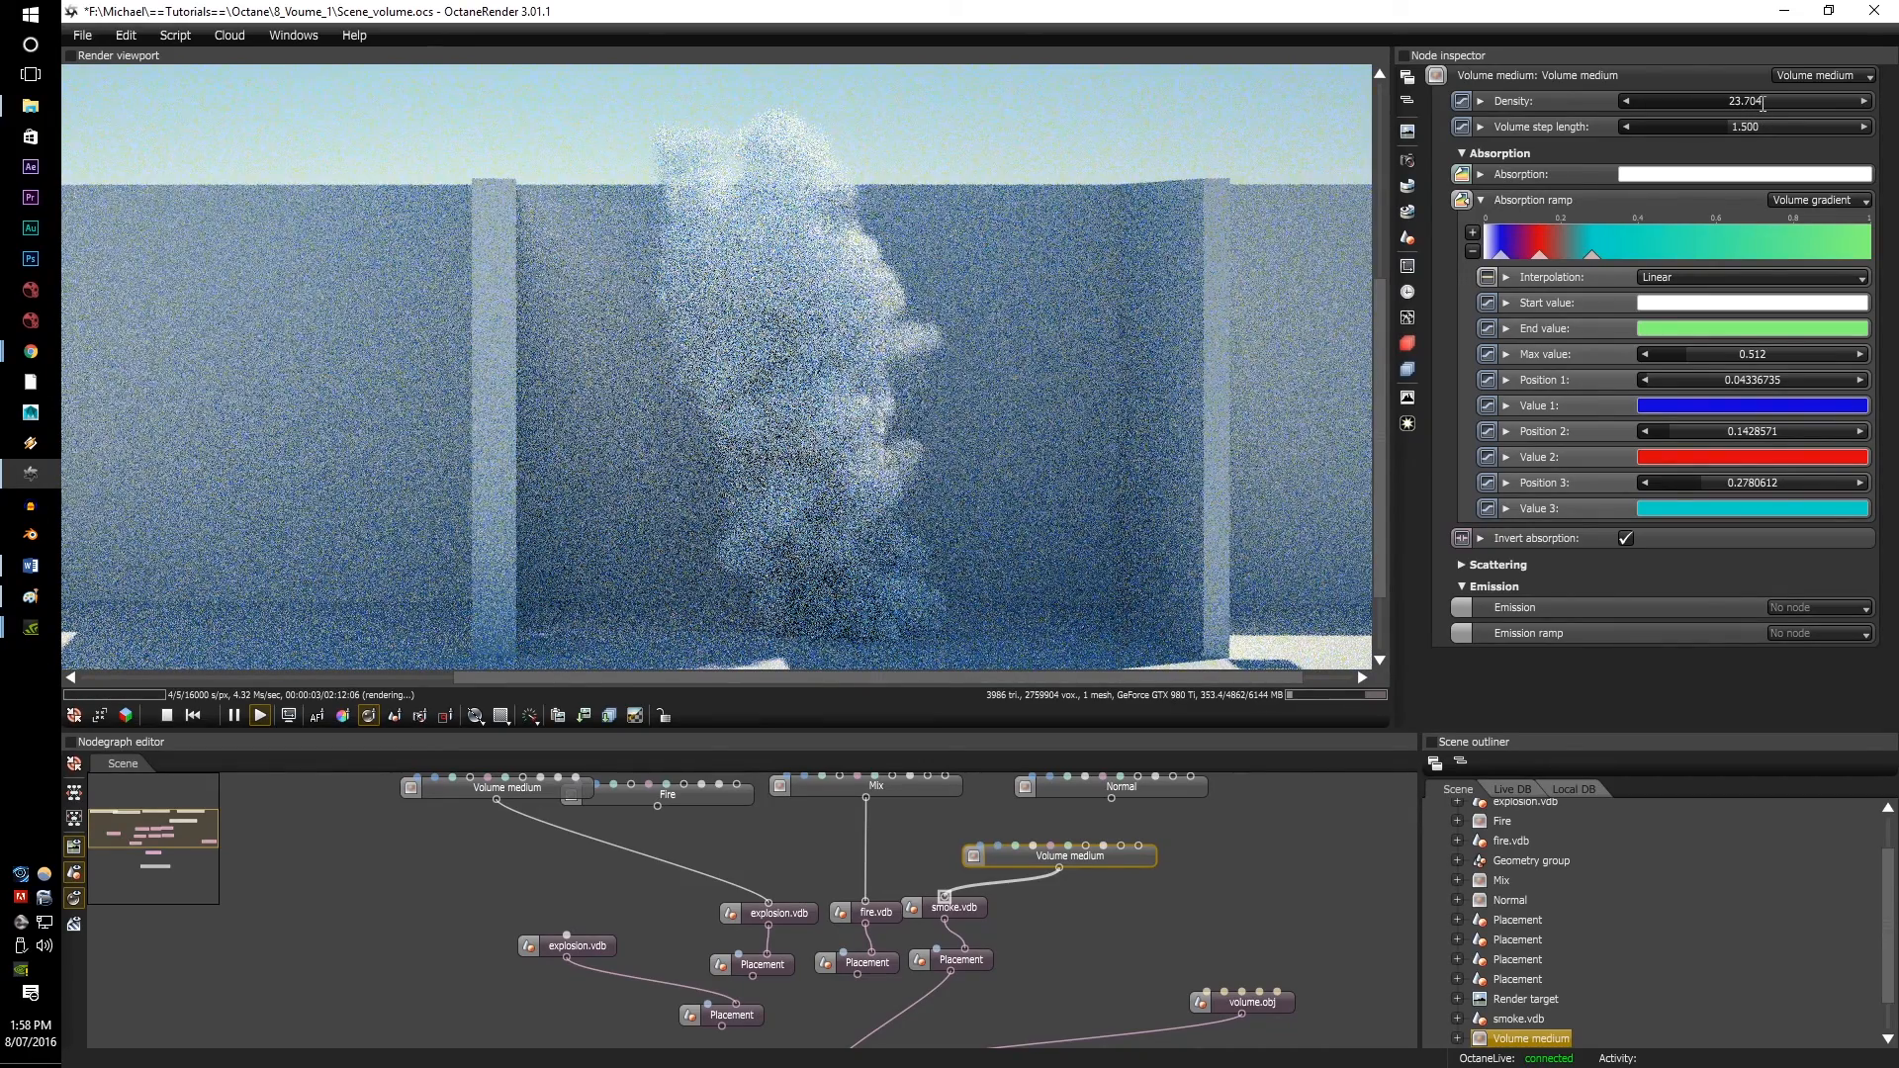
drag(1768, 103, 1782, 103)
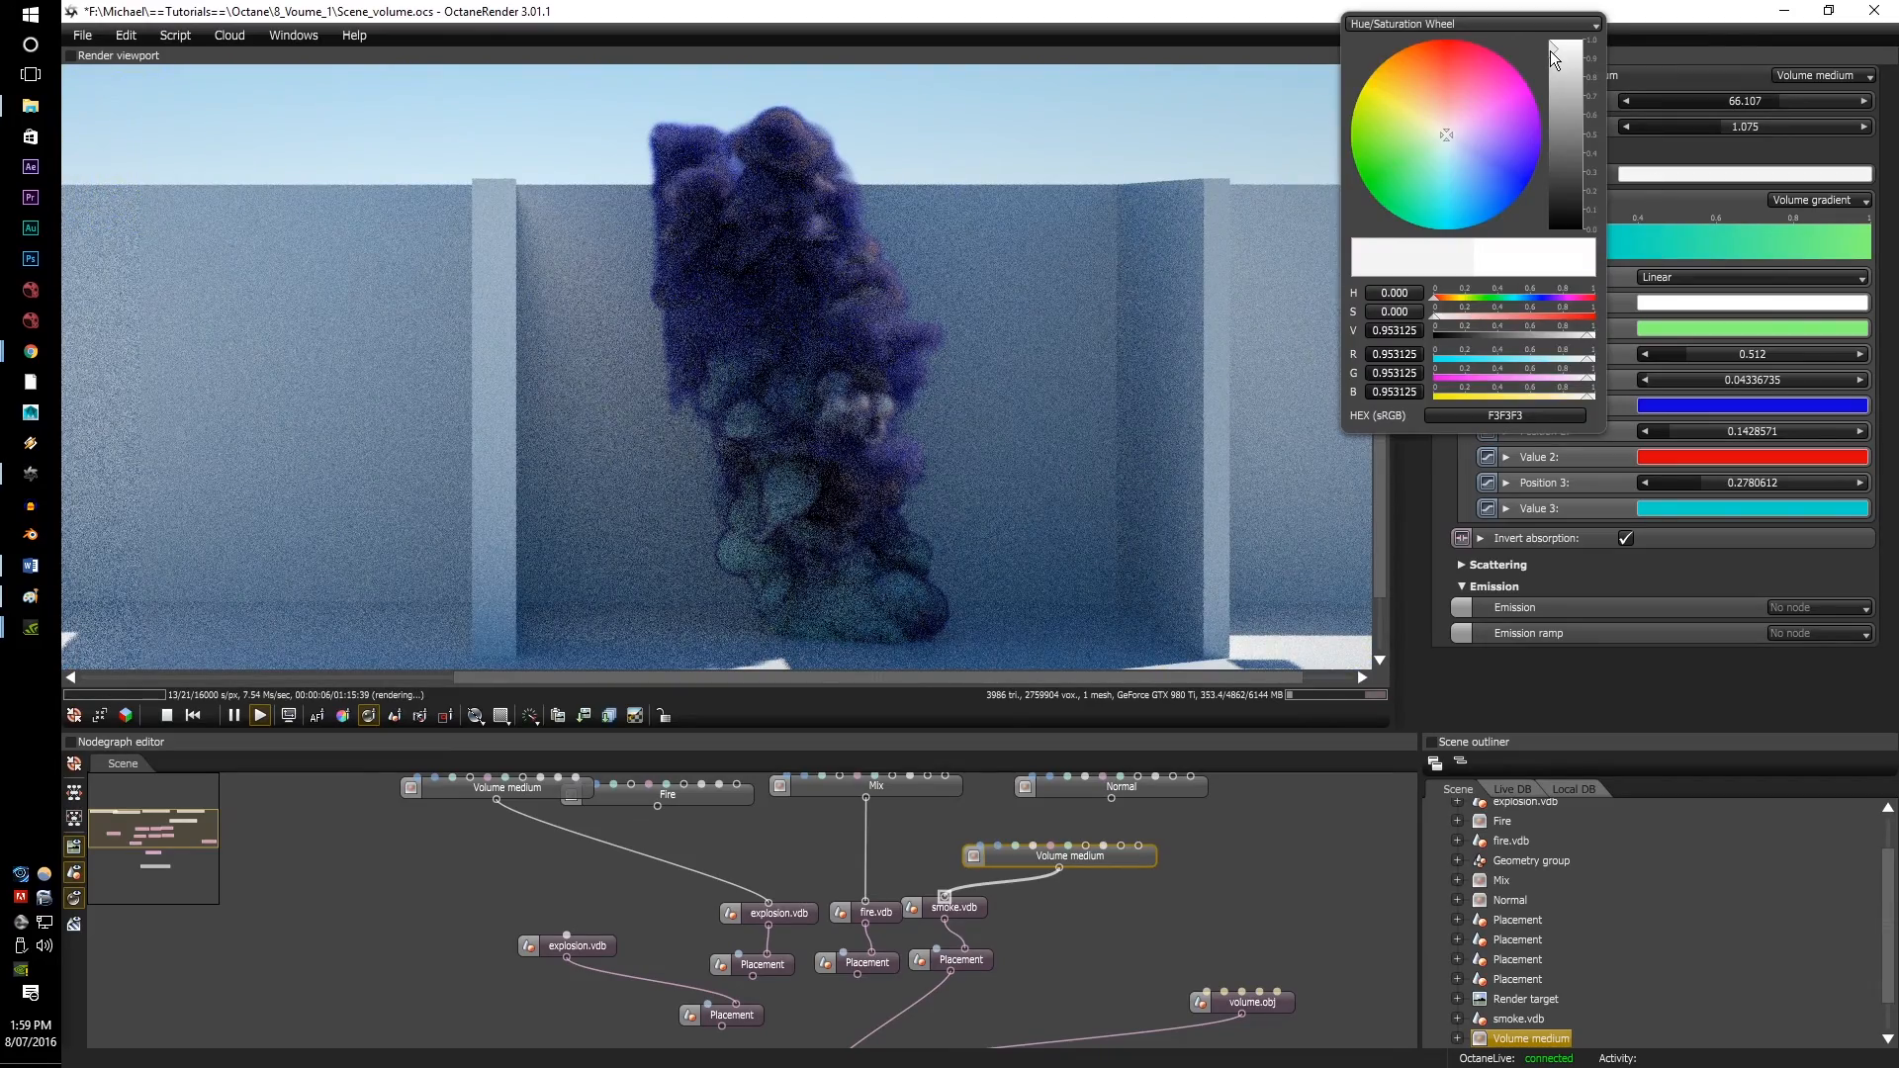
Step: Adjust the brightness of the smoke medium's absorption colour, settling on near-white F7F7F7
click(1559, 57)
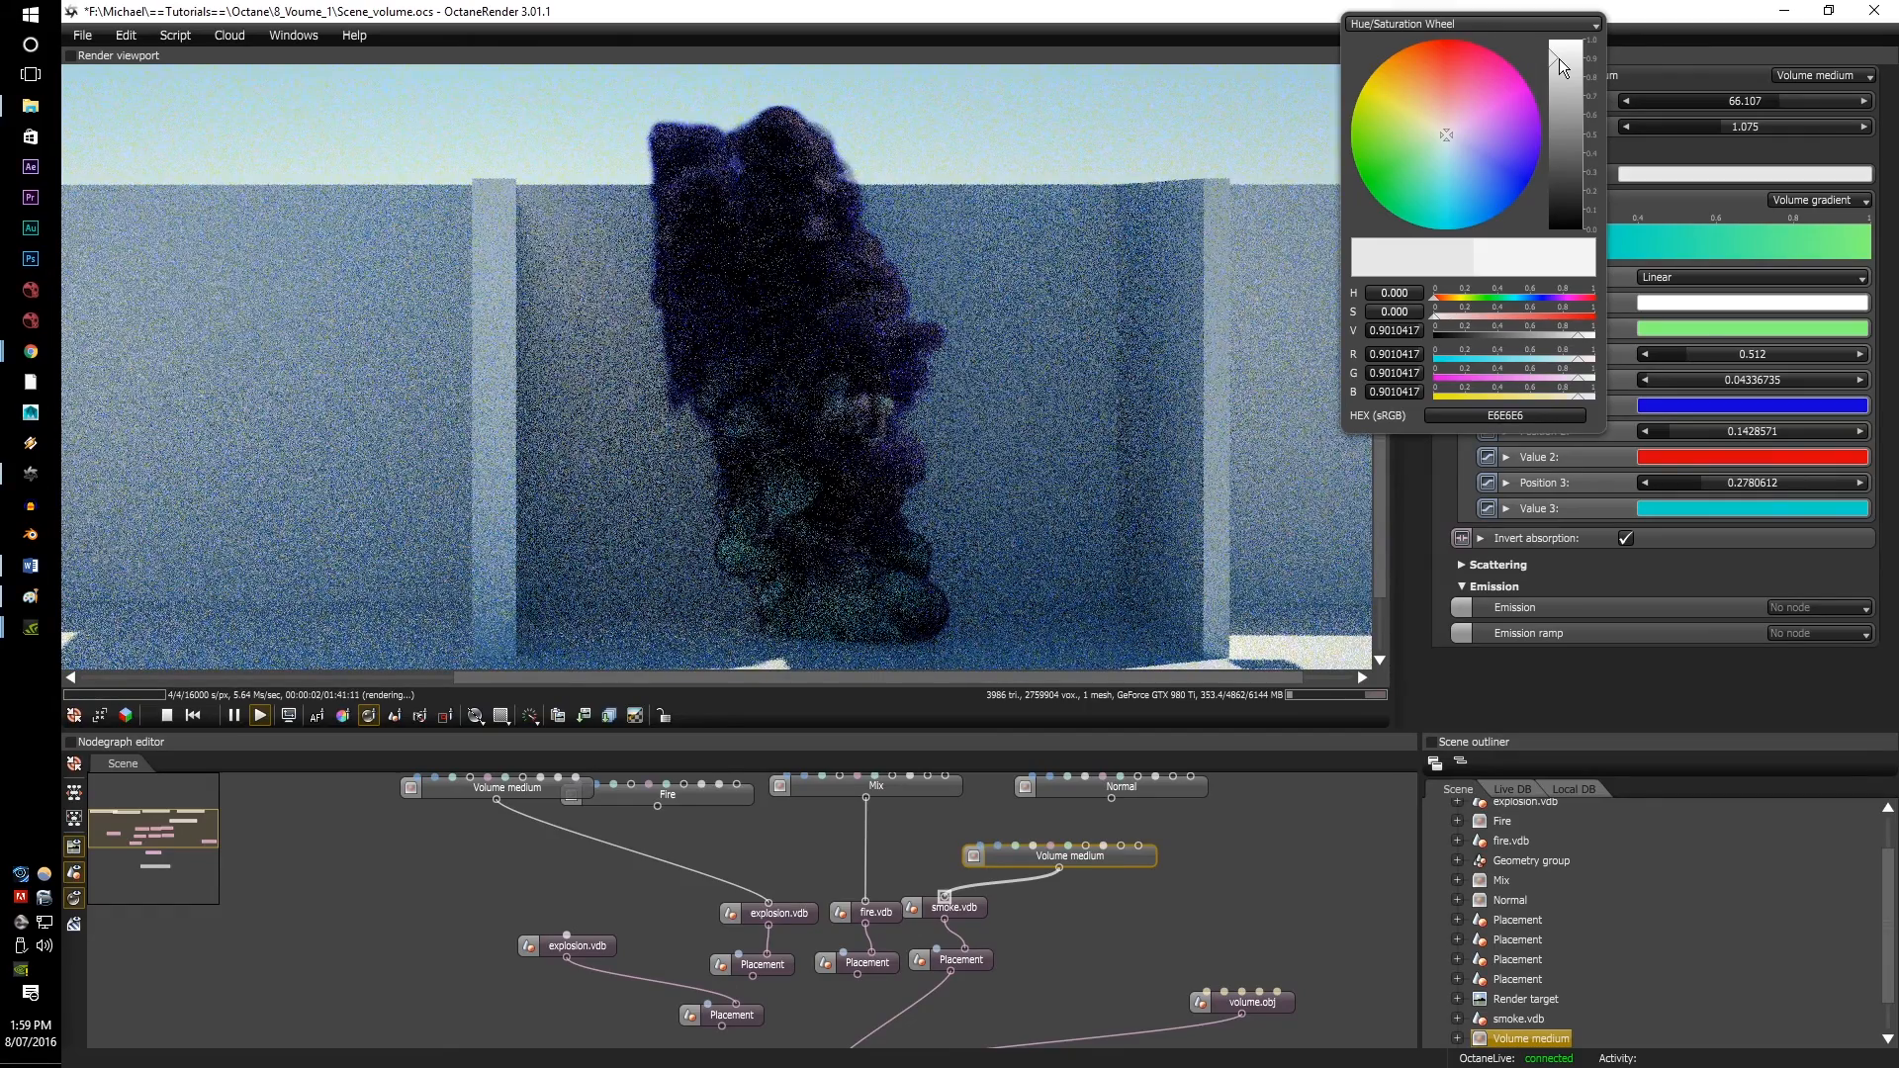
click(1563, 50)
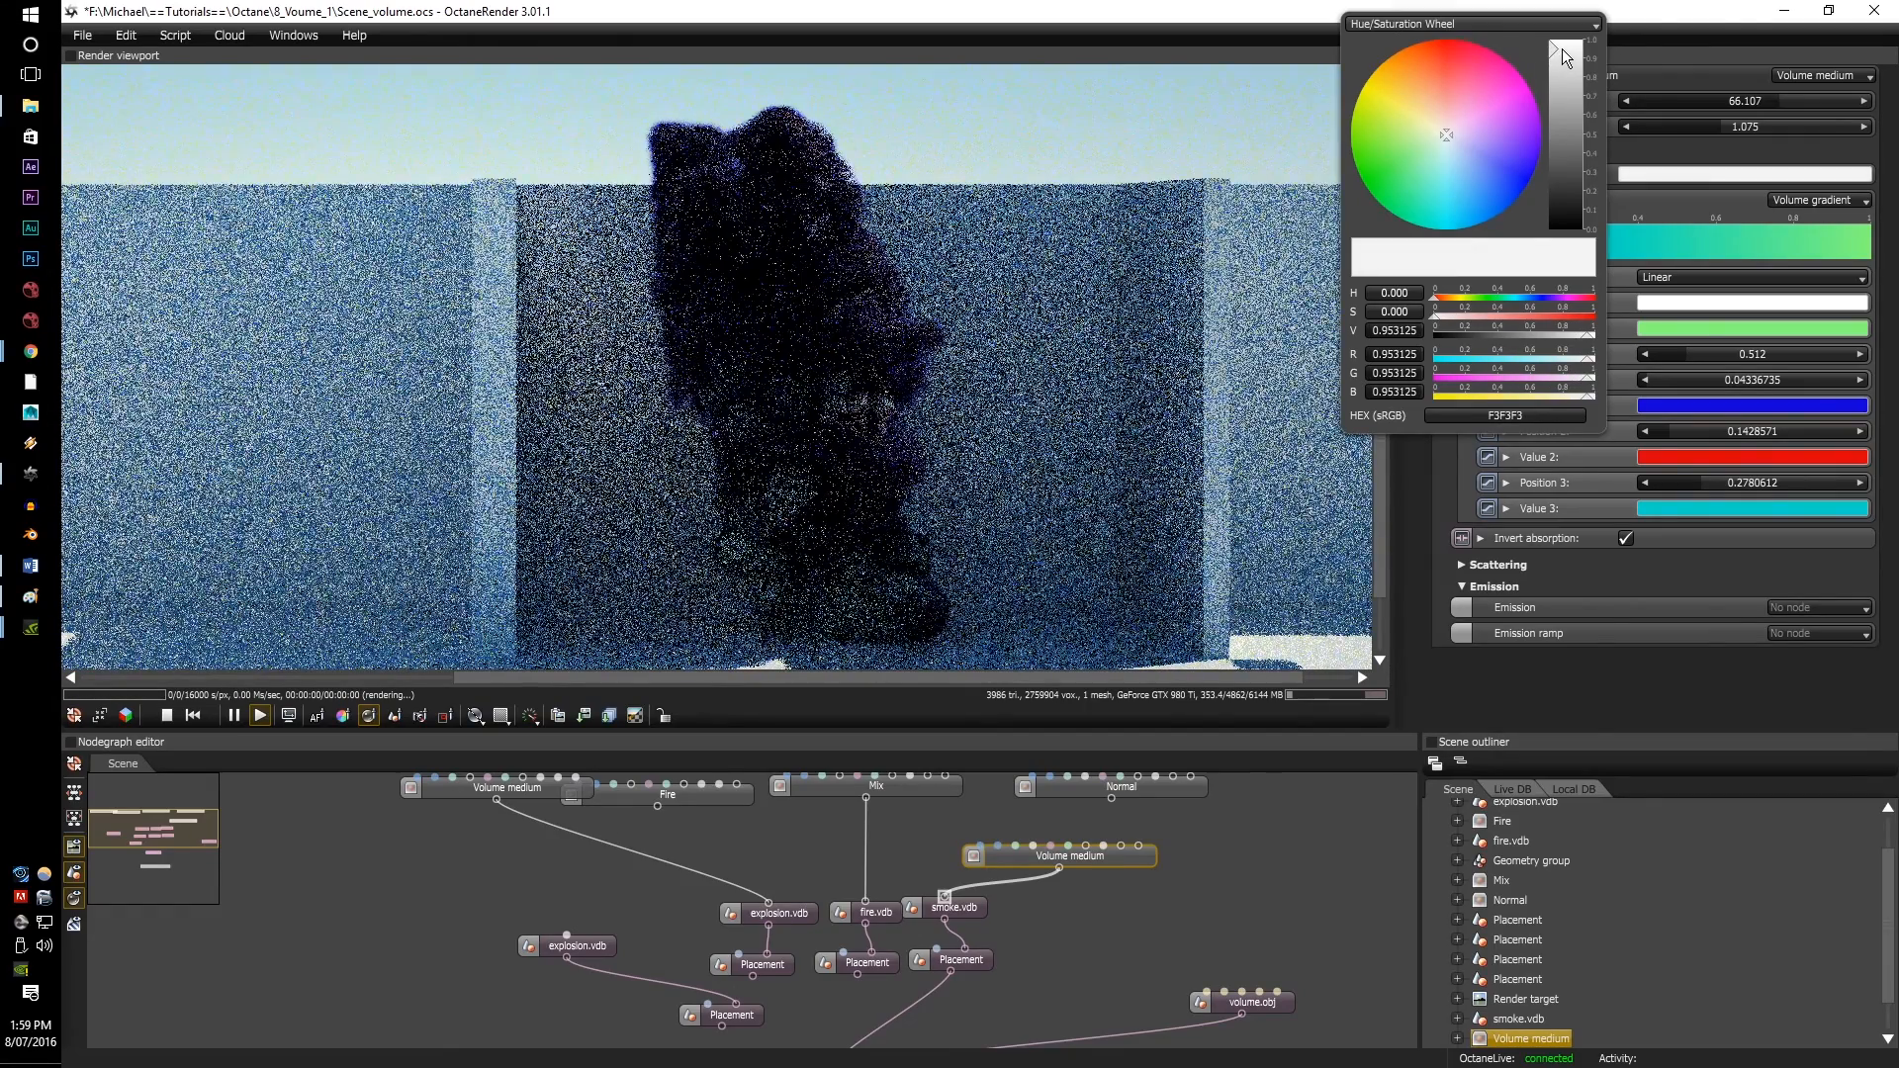
click(1563, 46)
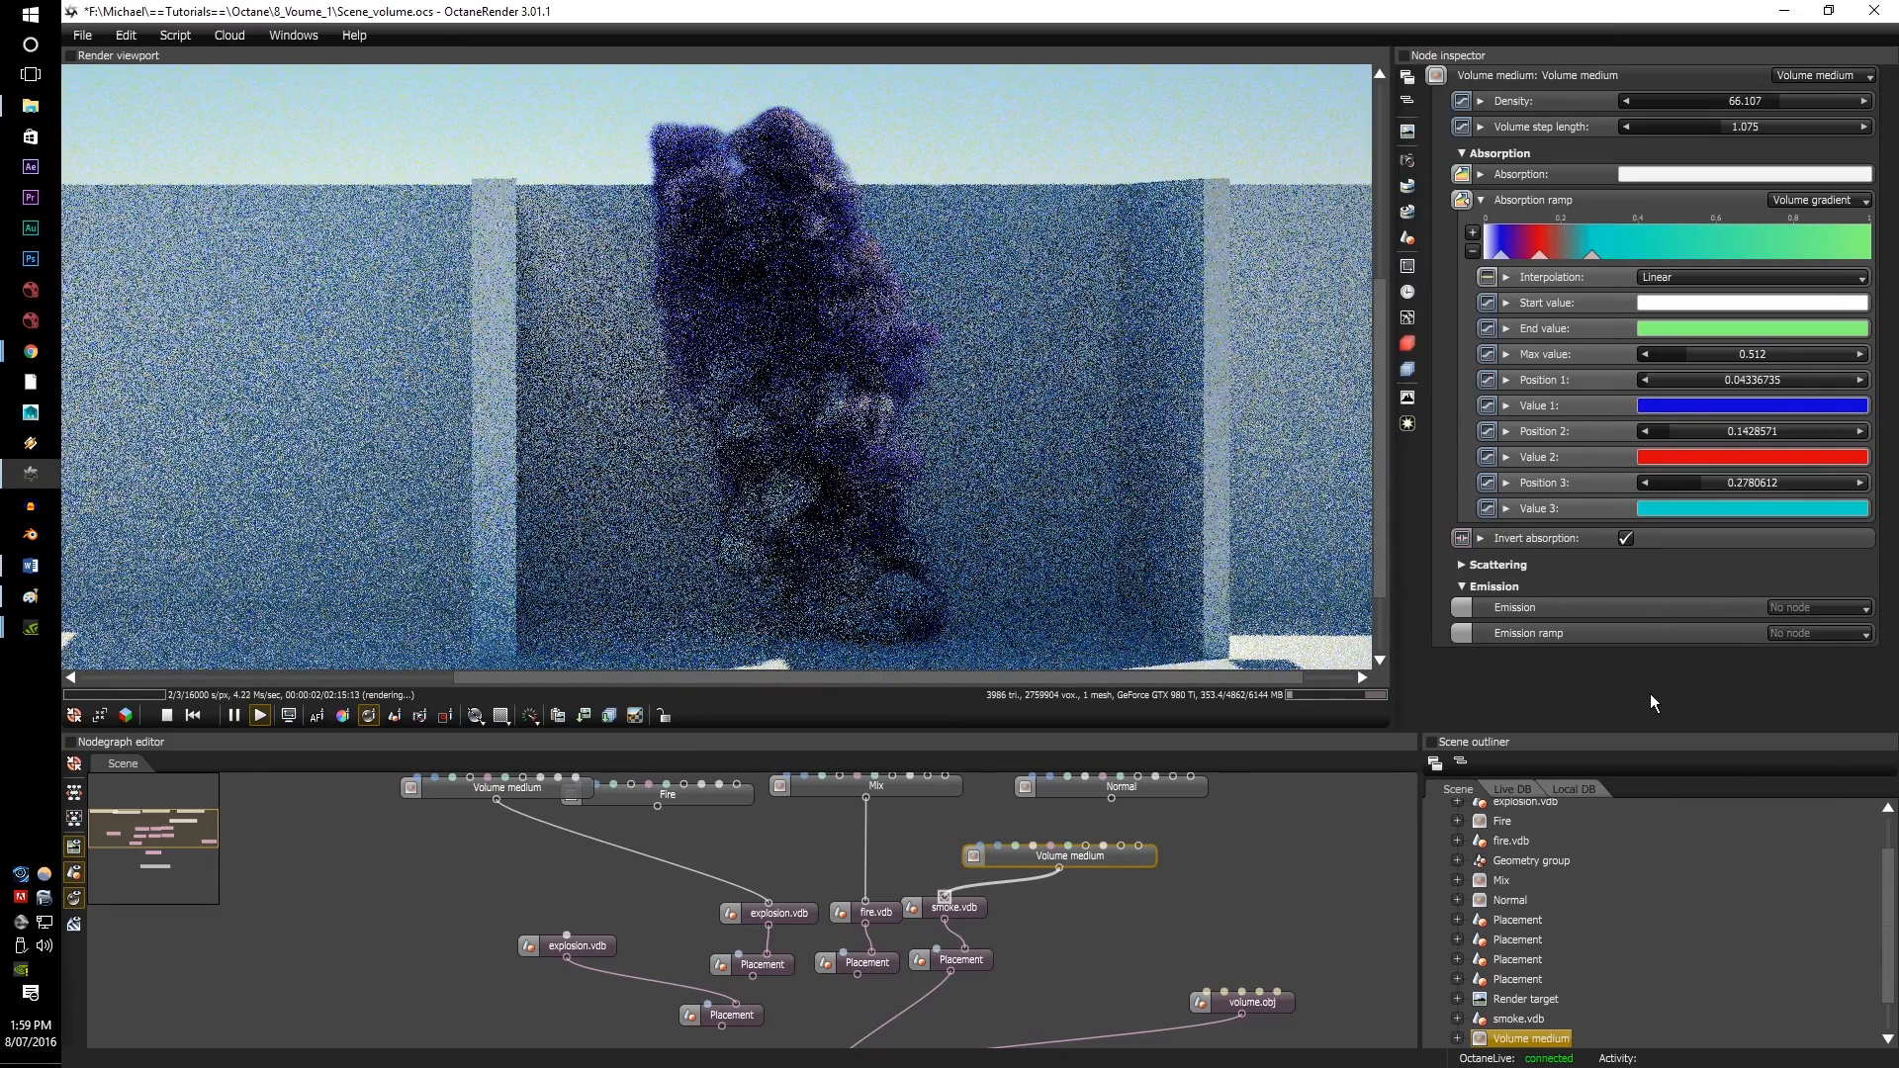
Step: Change the absorption ramp's Value 1 to pale lavender C4B8FF
click(1666, 406)
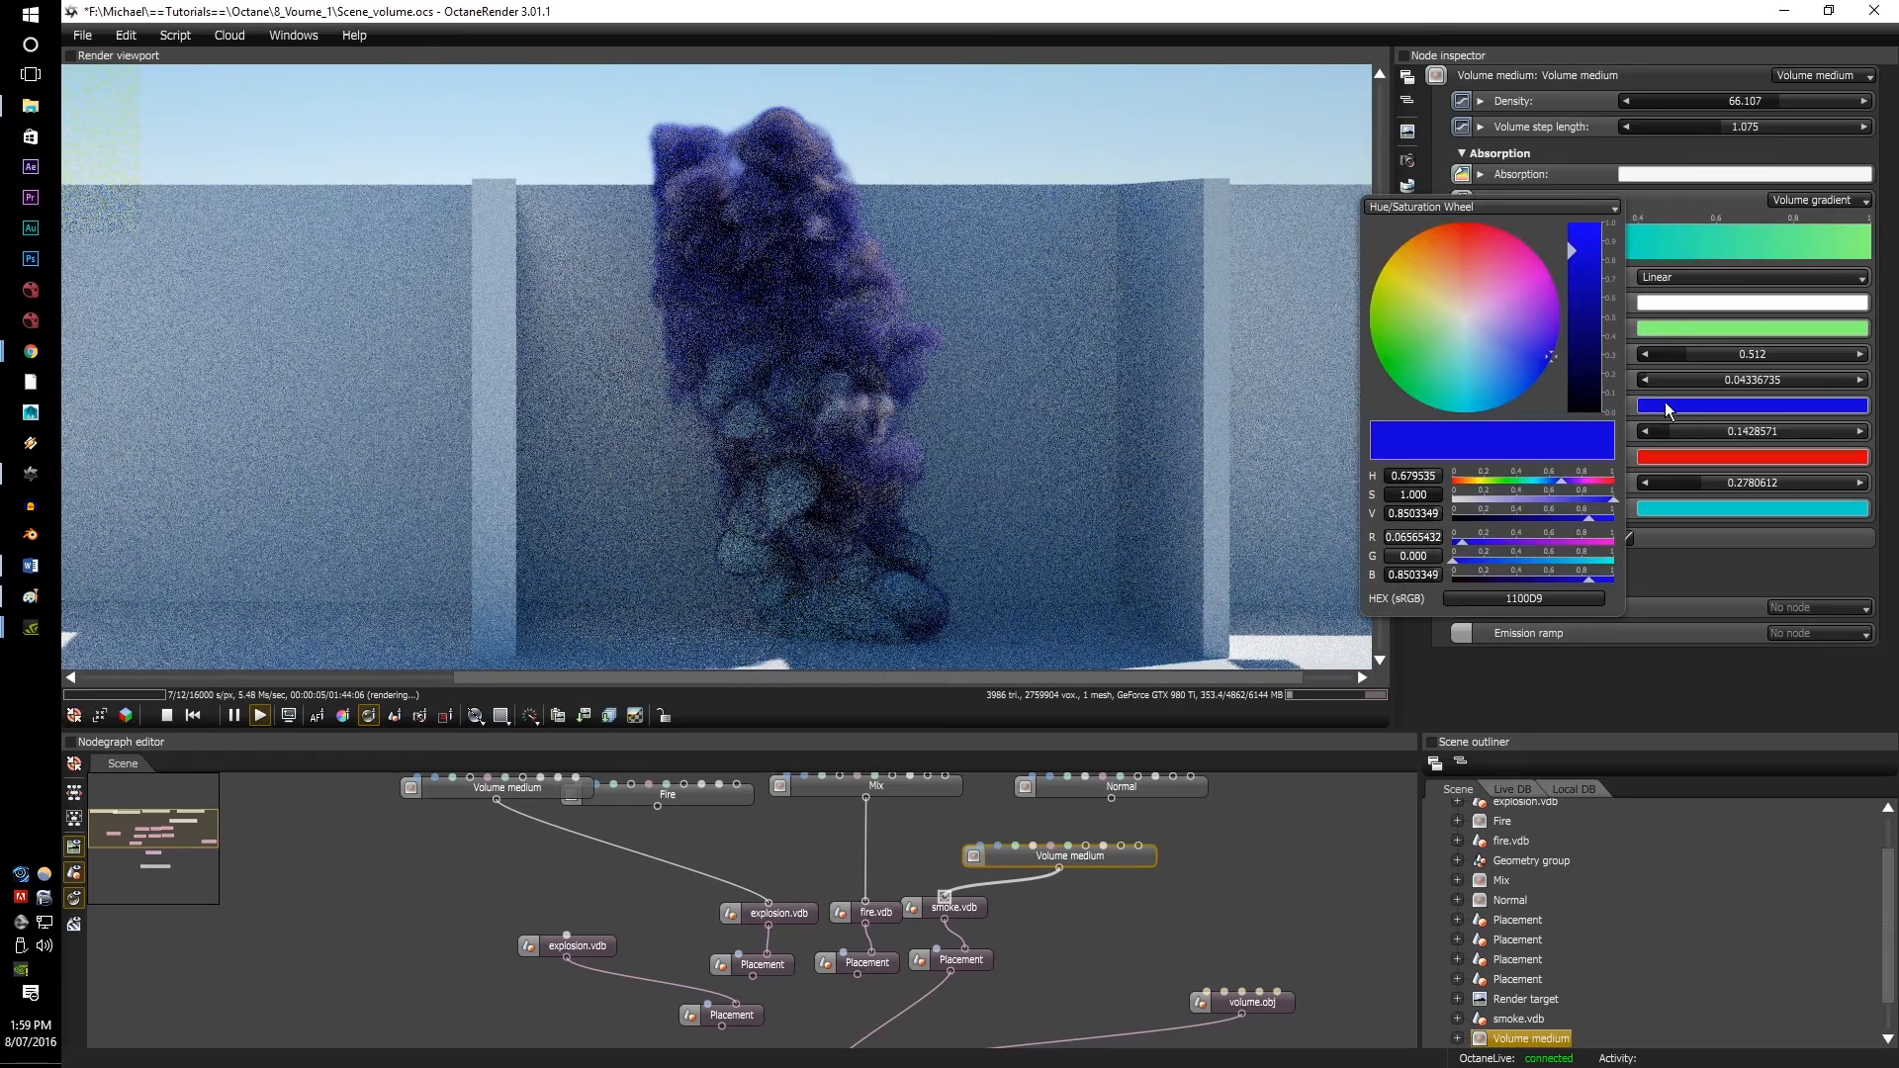
click(1511, 342)
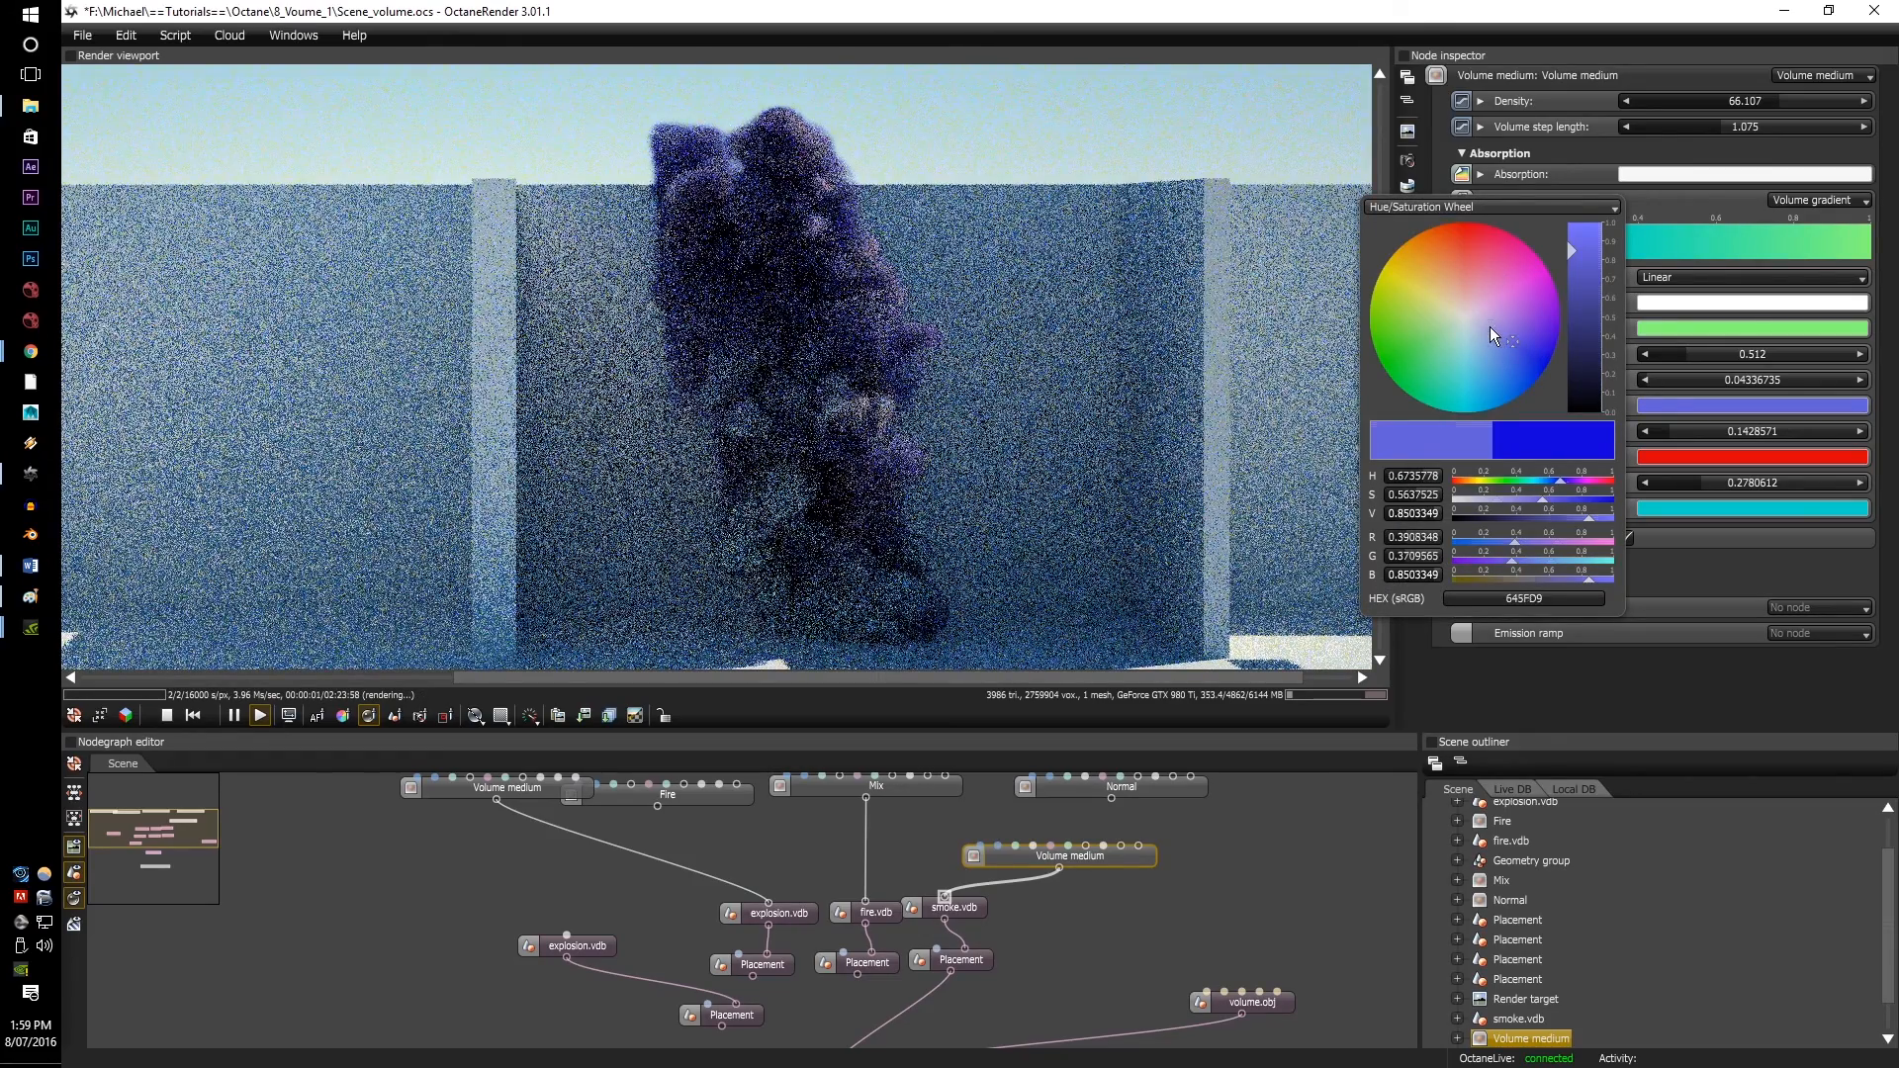
click(1490, 326)
click(1579, 235)
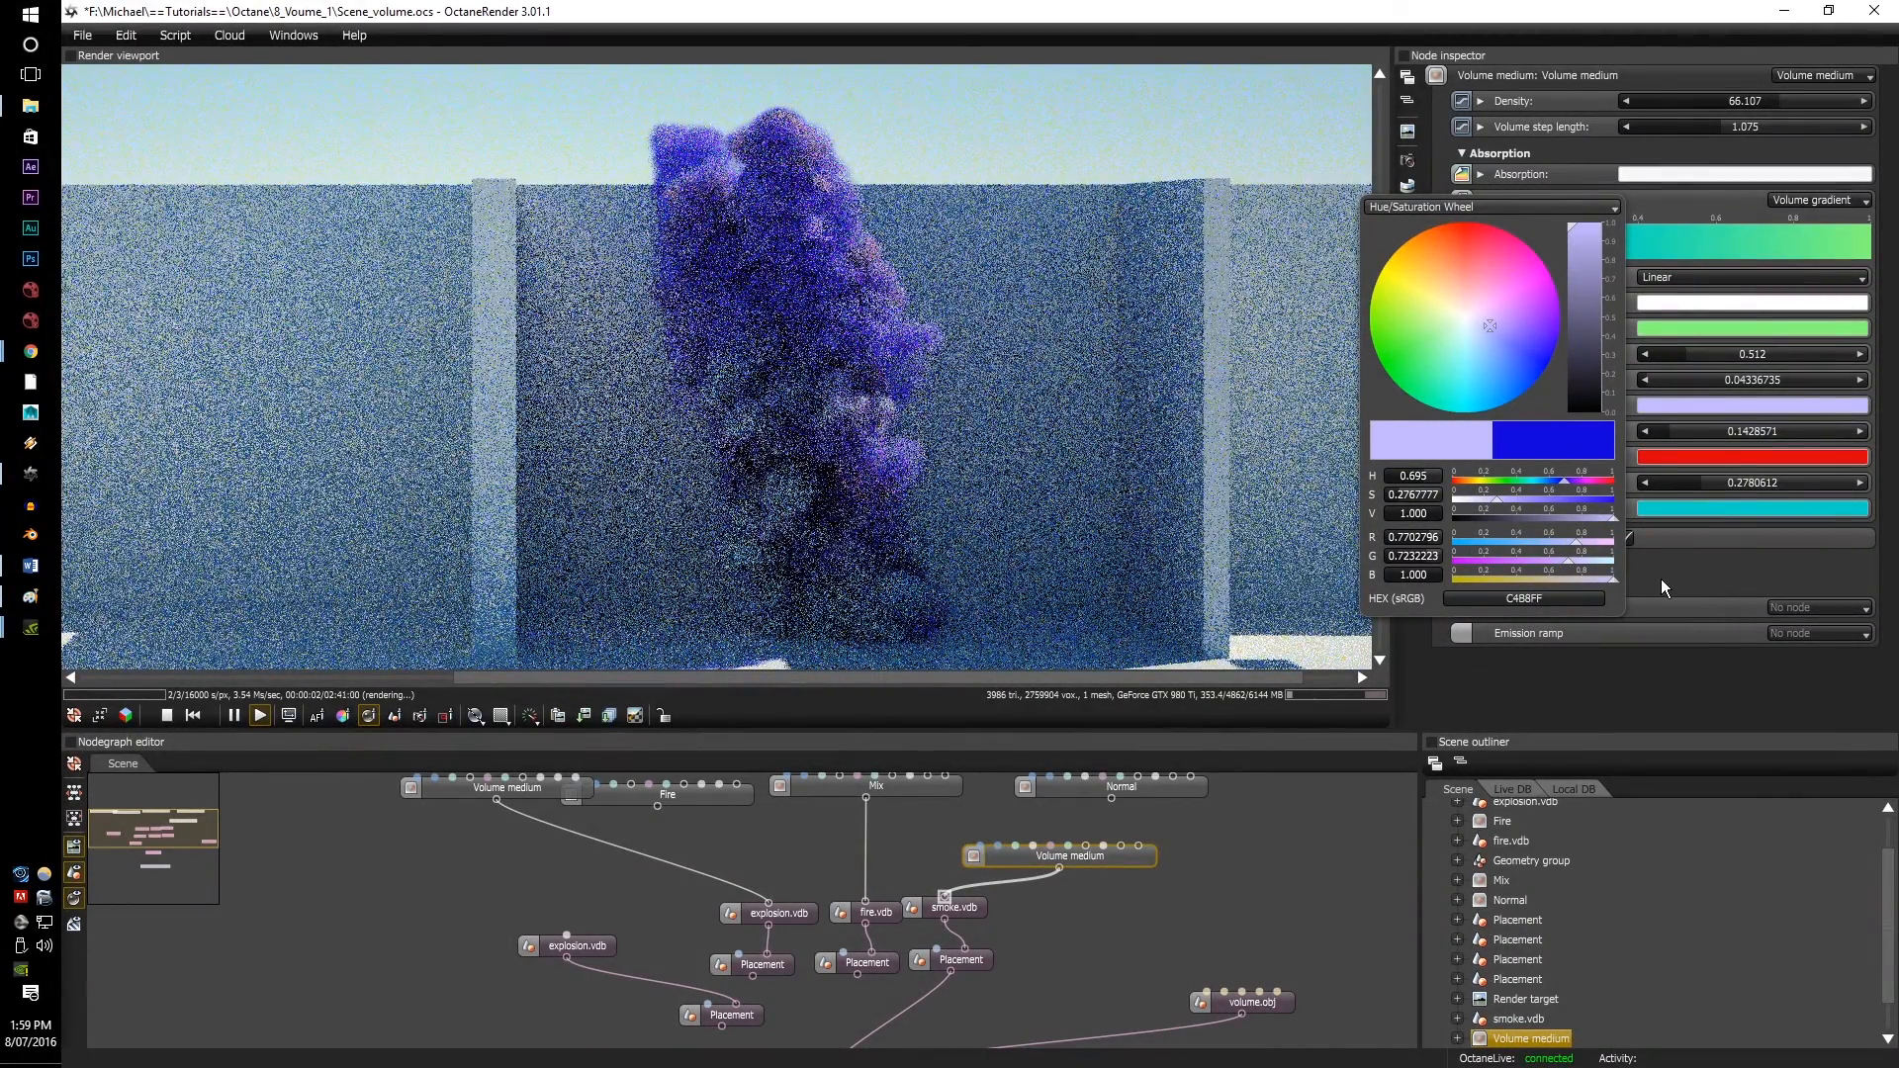
click(1724, 647)
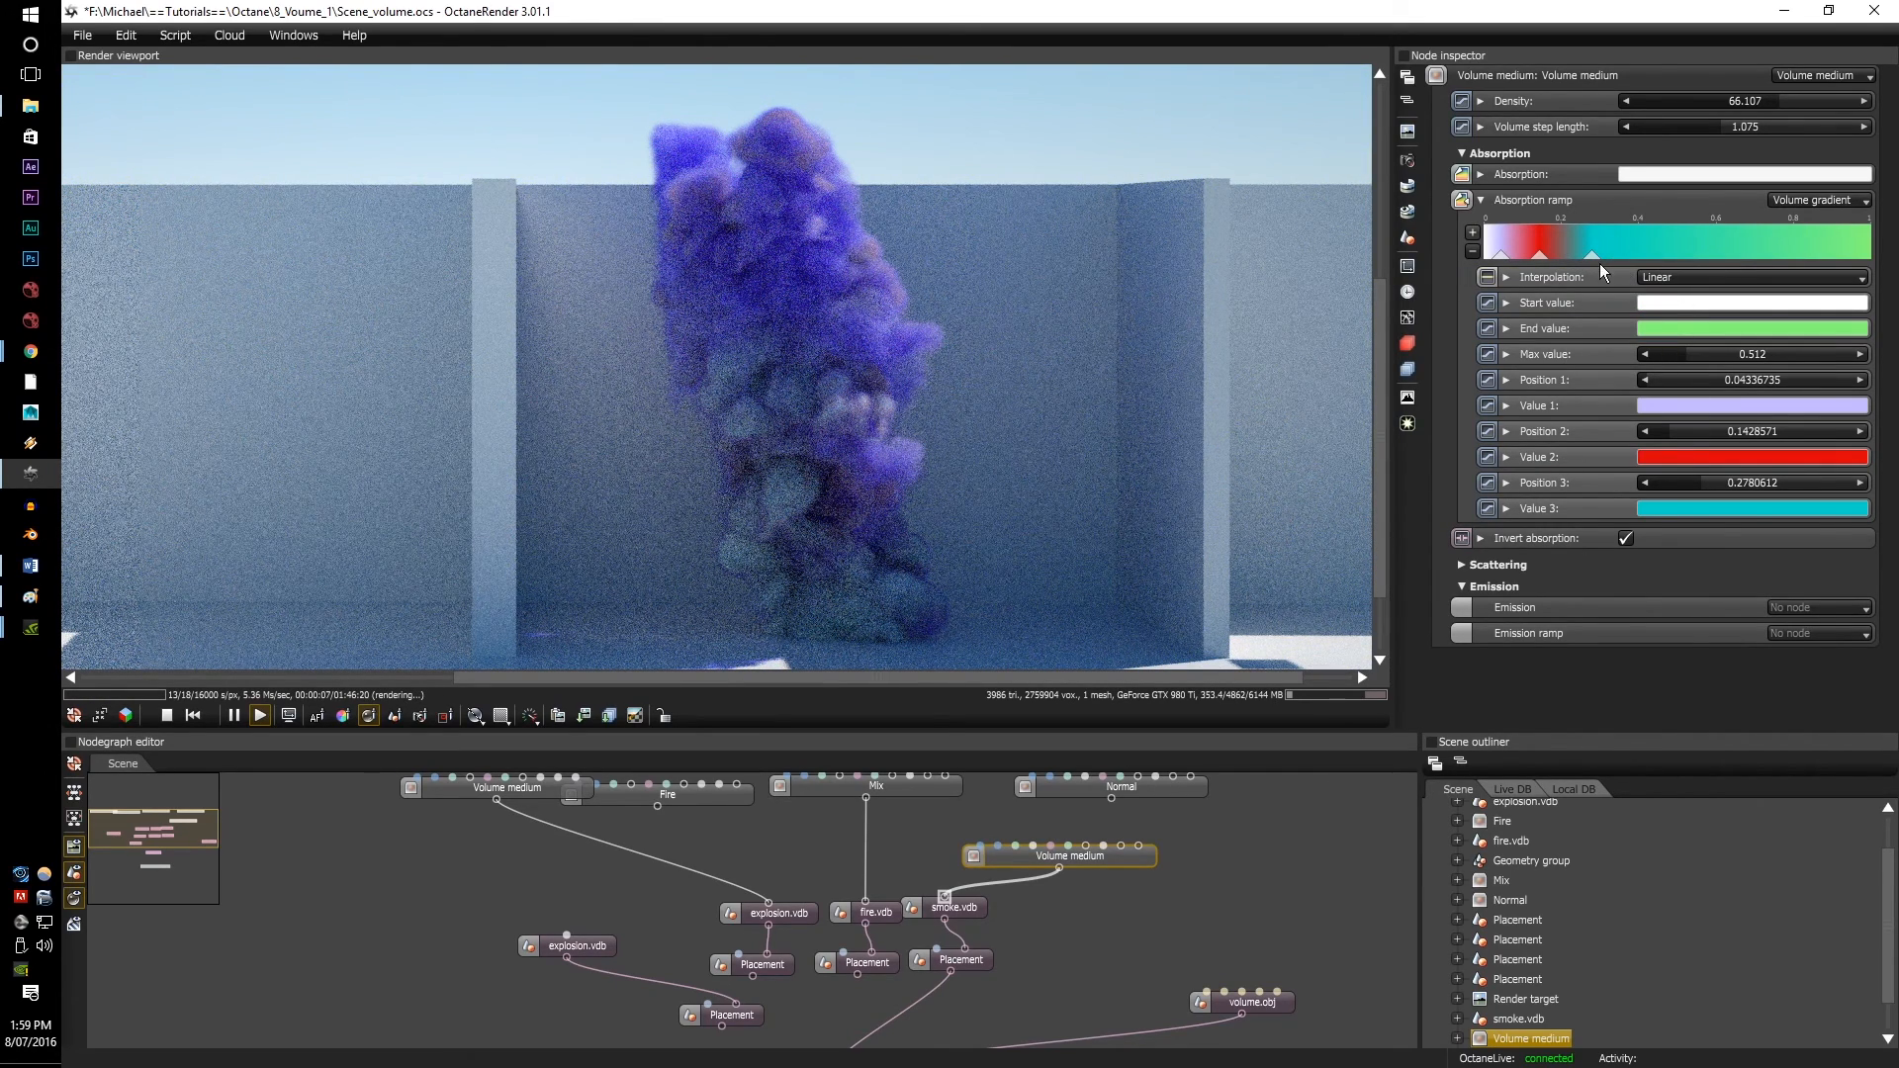
Step: Move the absorption ramp's third control point to about 0.515 and lower the ramp's max value to about 0.436
drag(1597, 254, 1684, 252)
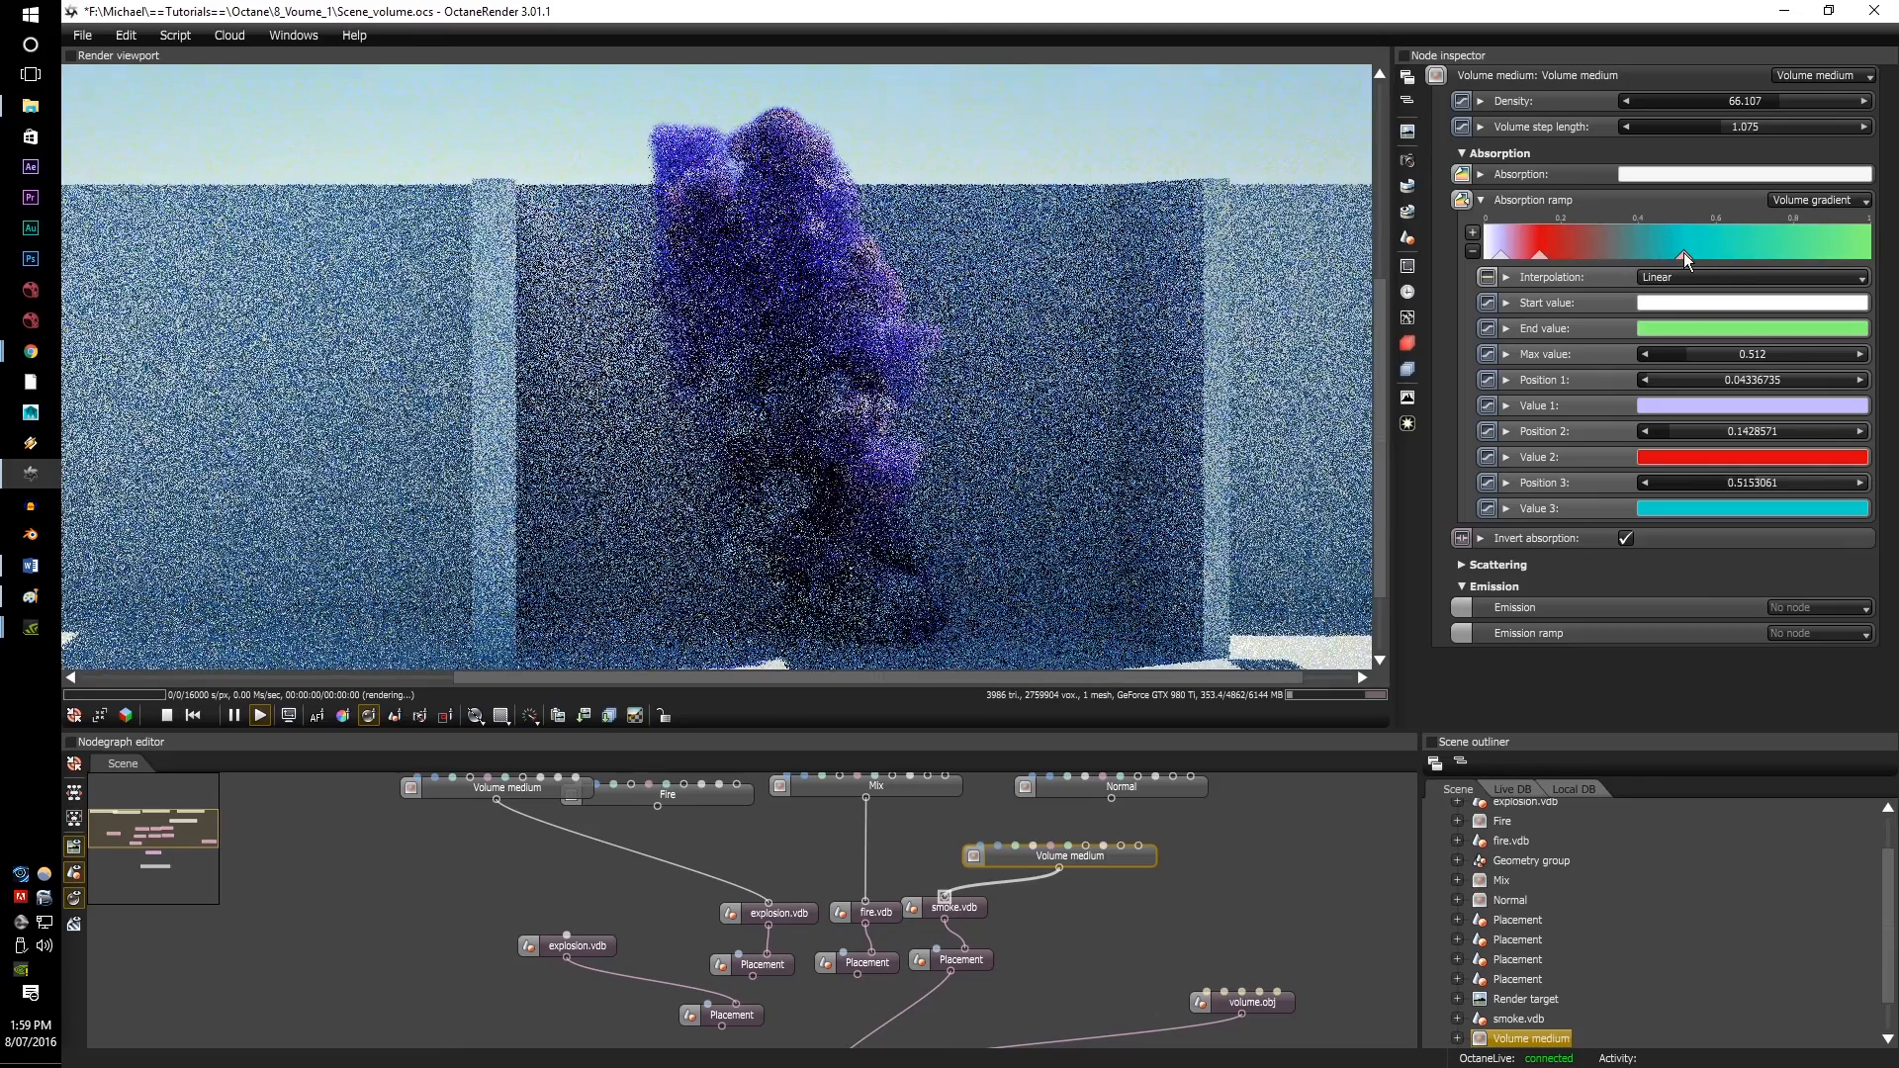
scroll(855, 404, up, 3)
scroll(856, 404, down, 3)
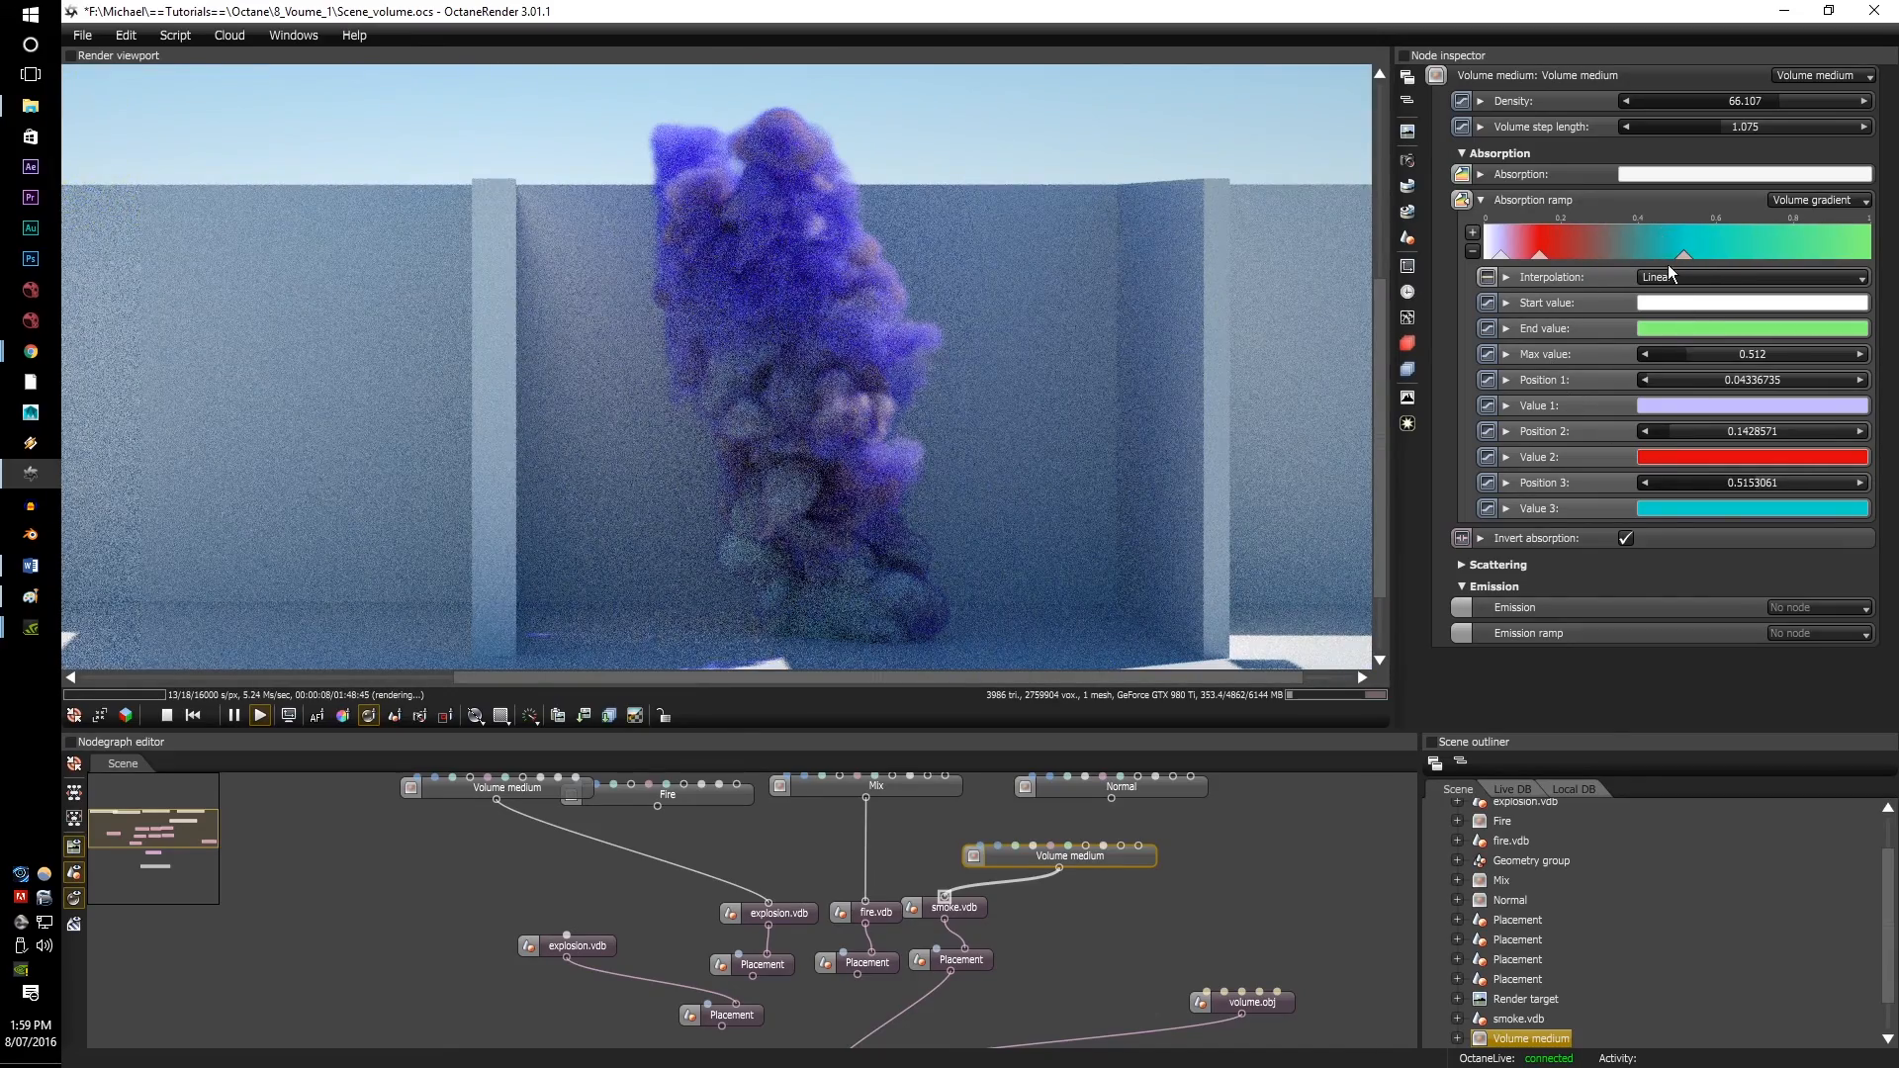
drag(1694, 354, 1684, 354)
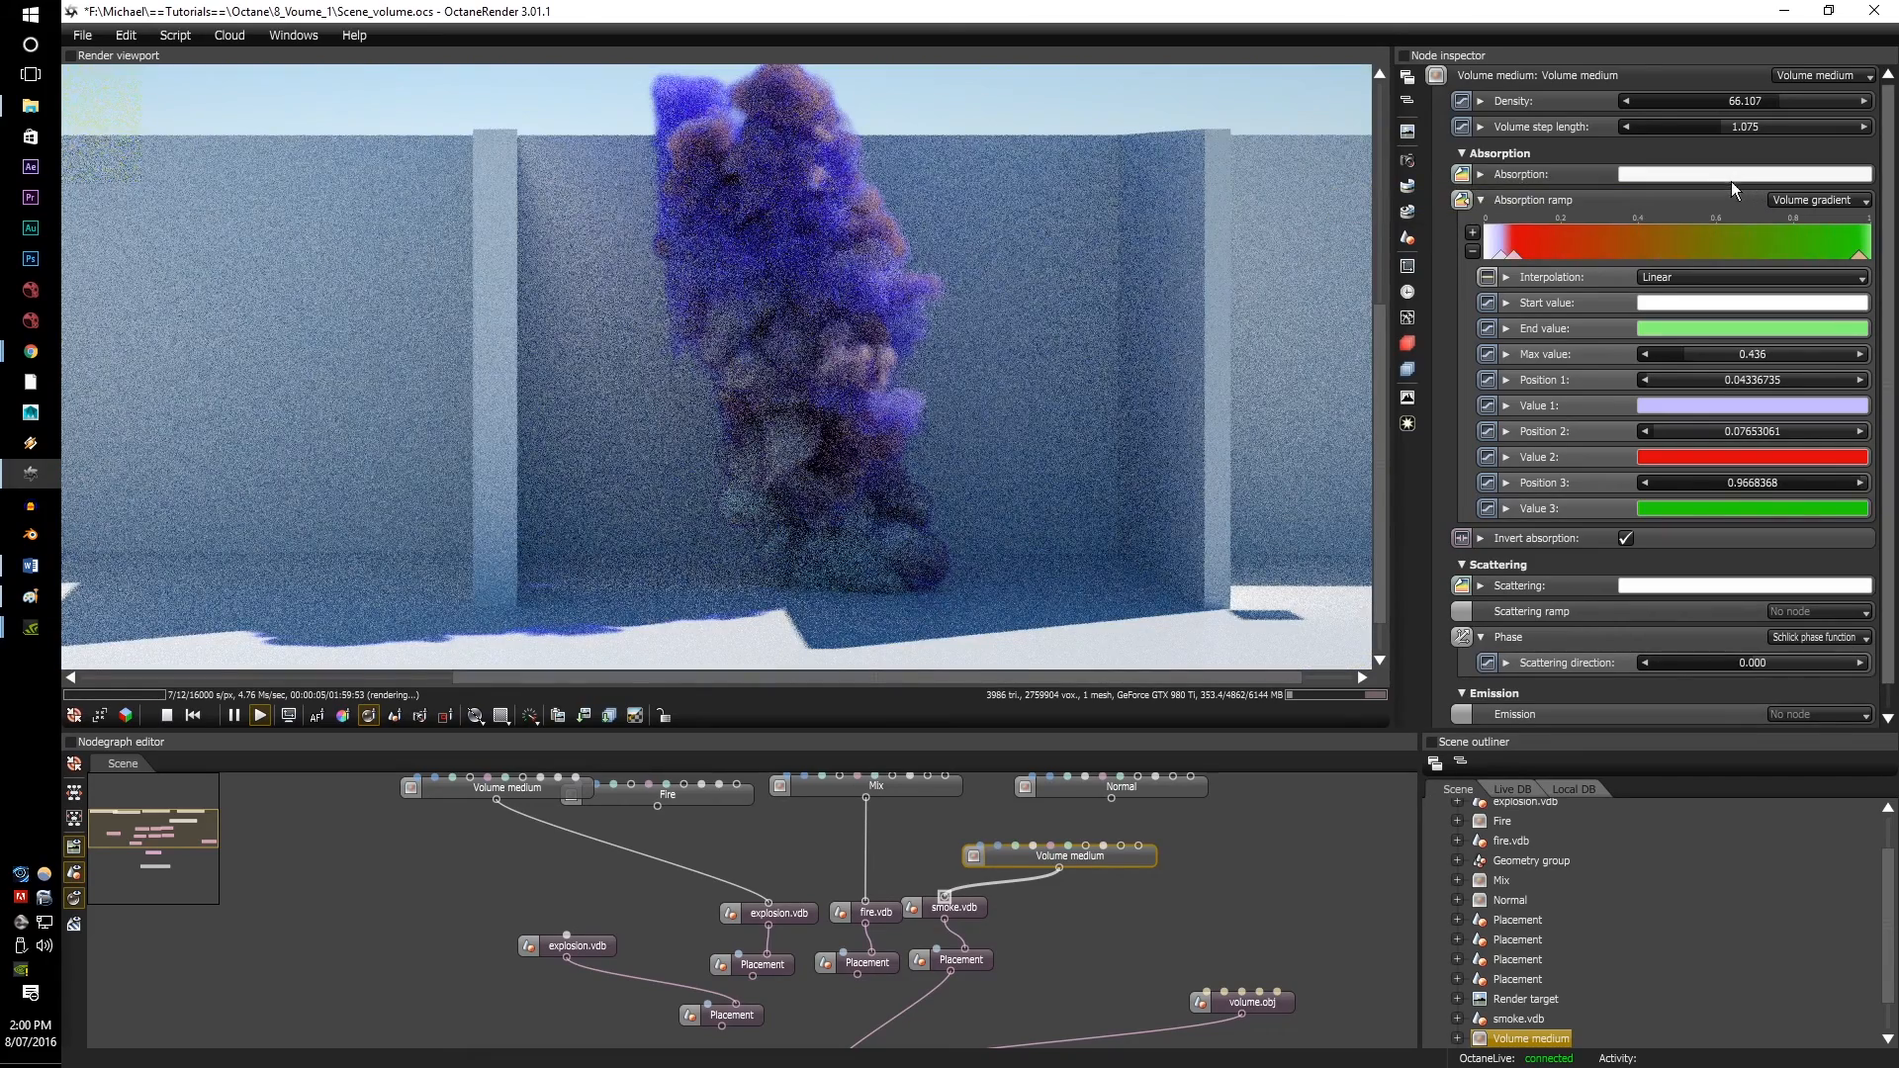
Step: Check the absorption colour and examine the smoke's shading up close in the render, from its top down to its base
click(1731, 176)
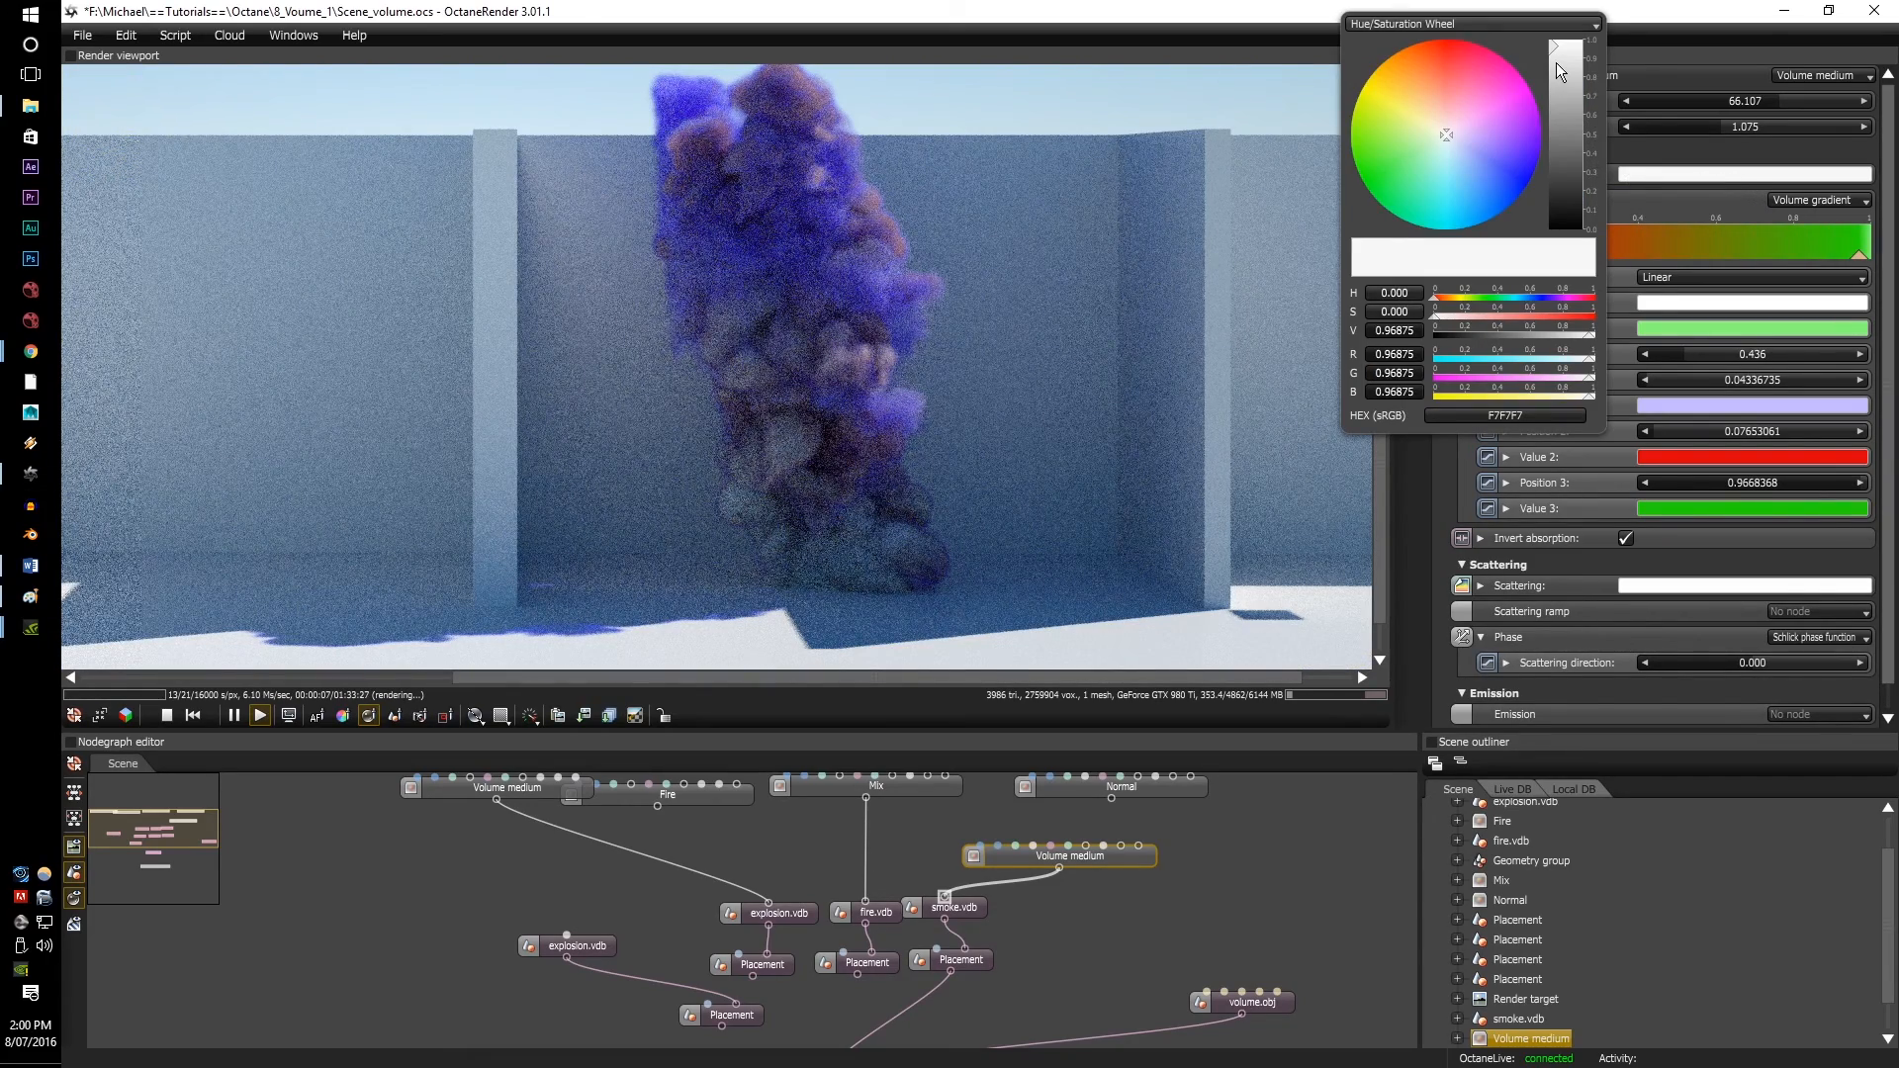
click(877, 7)
scroll(724, 125, up, 1)
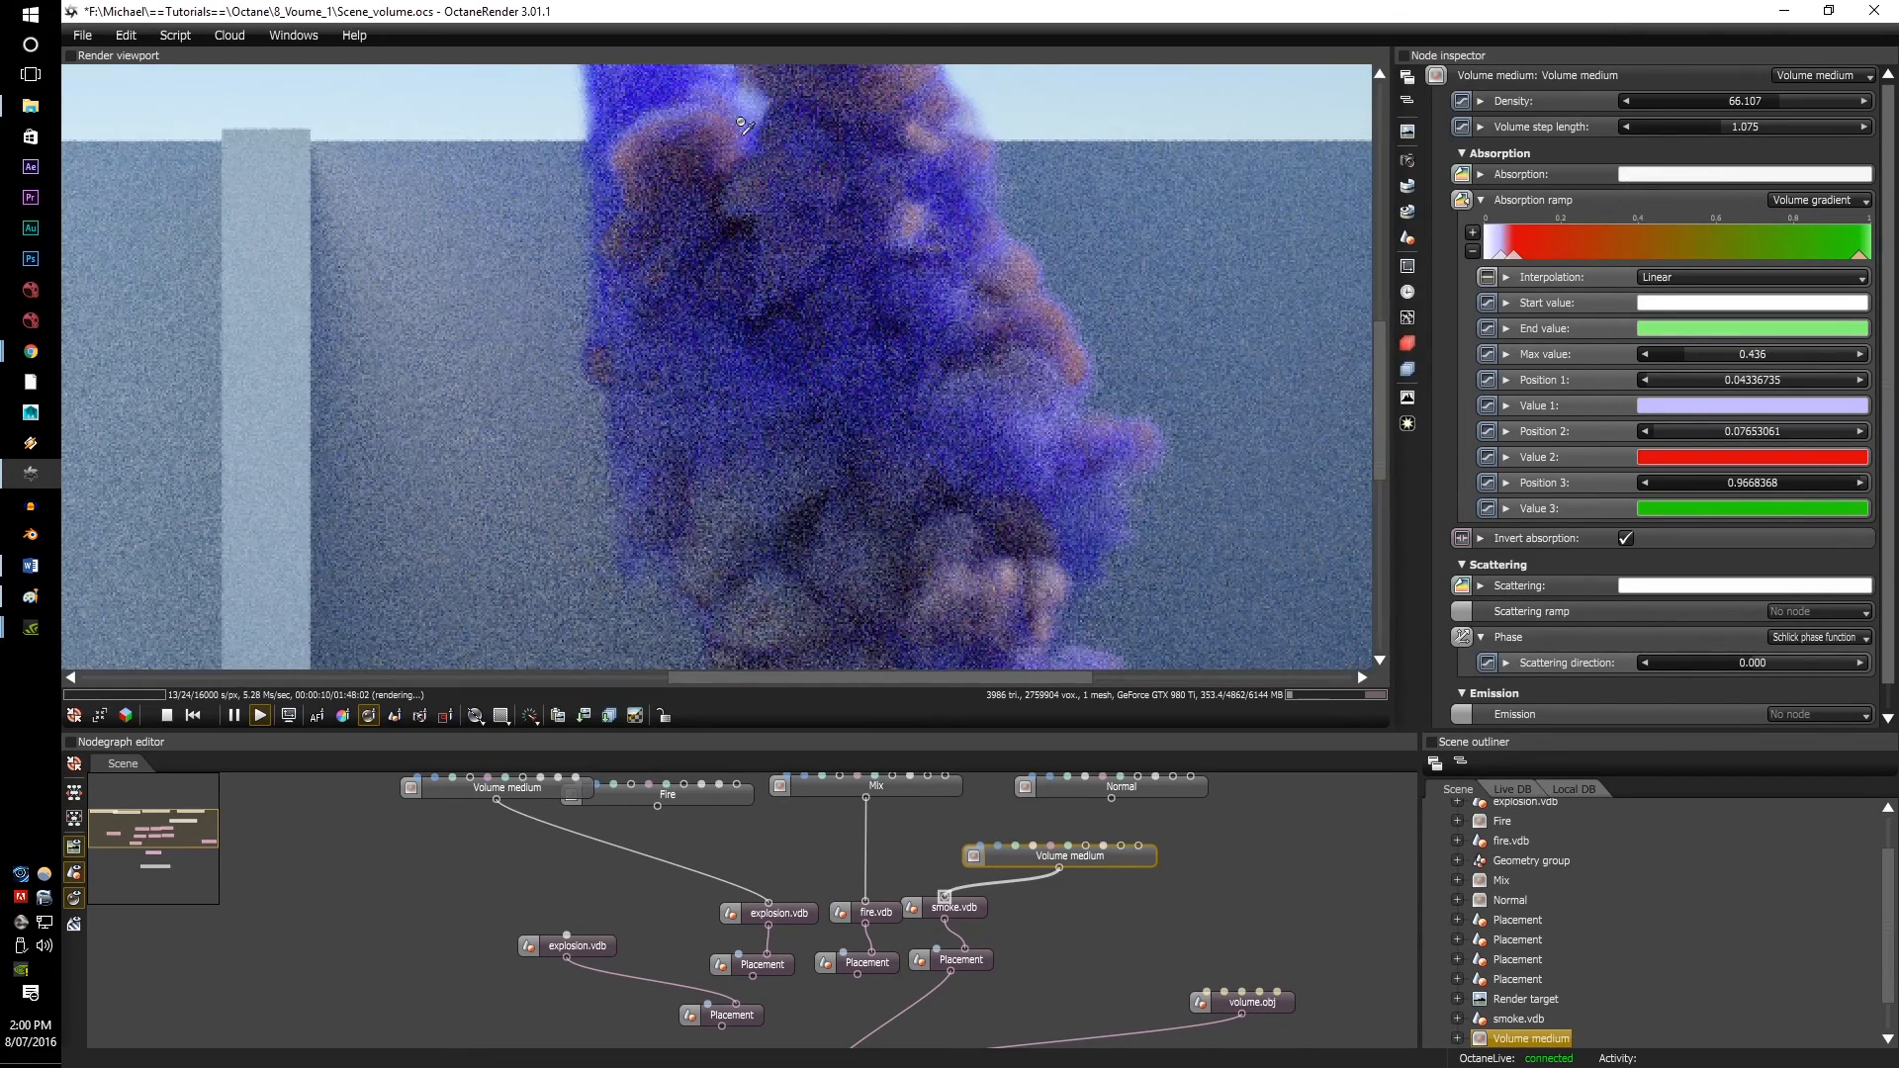
right_drag(737, 121, 726, 193)
scroll(731, 137, up, 1)
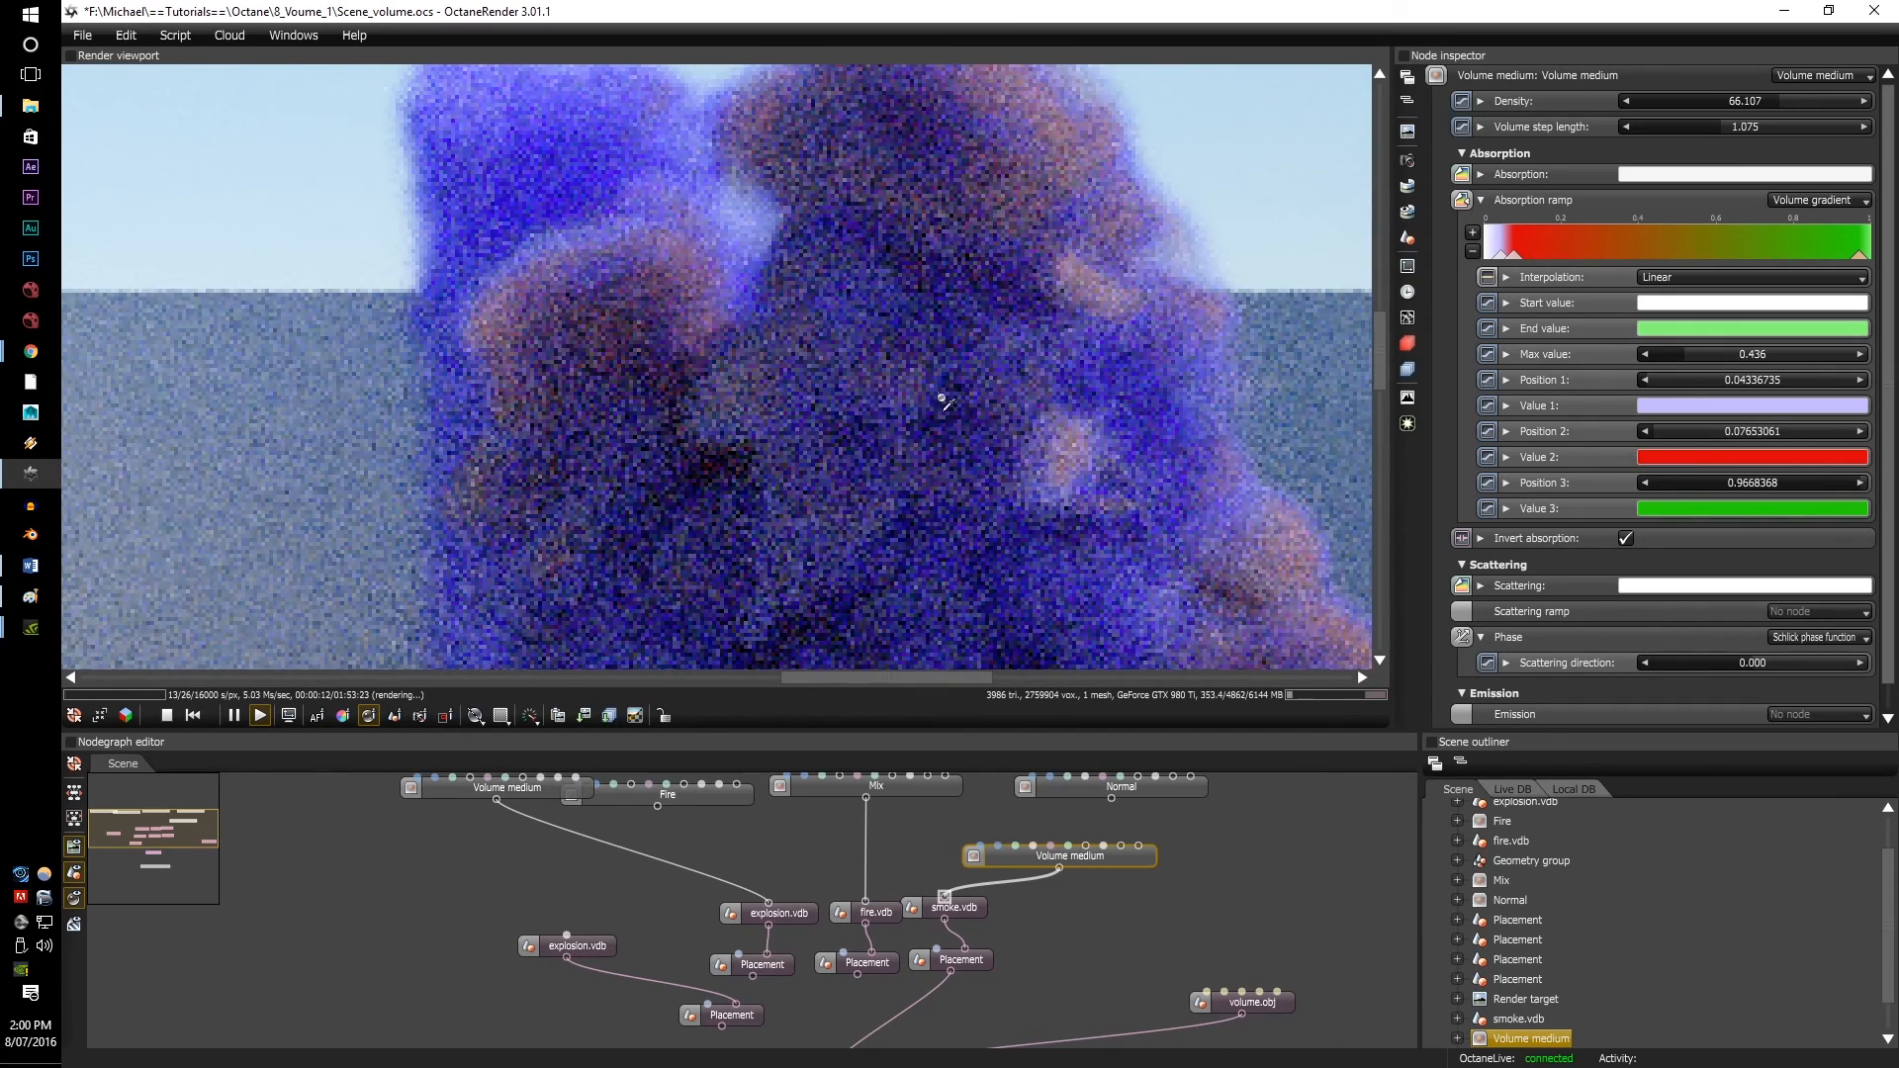
scroll(829, 371, down, 2)
scroll(712, 247, up, 1)
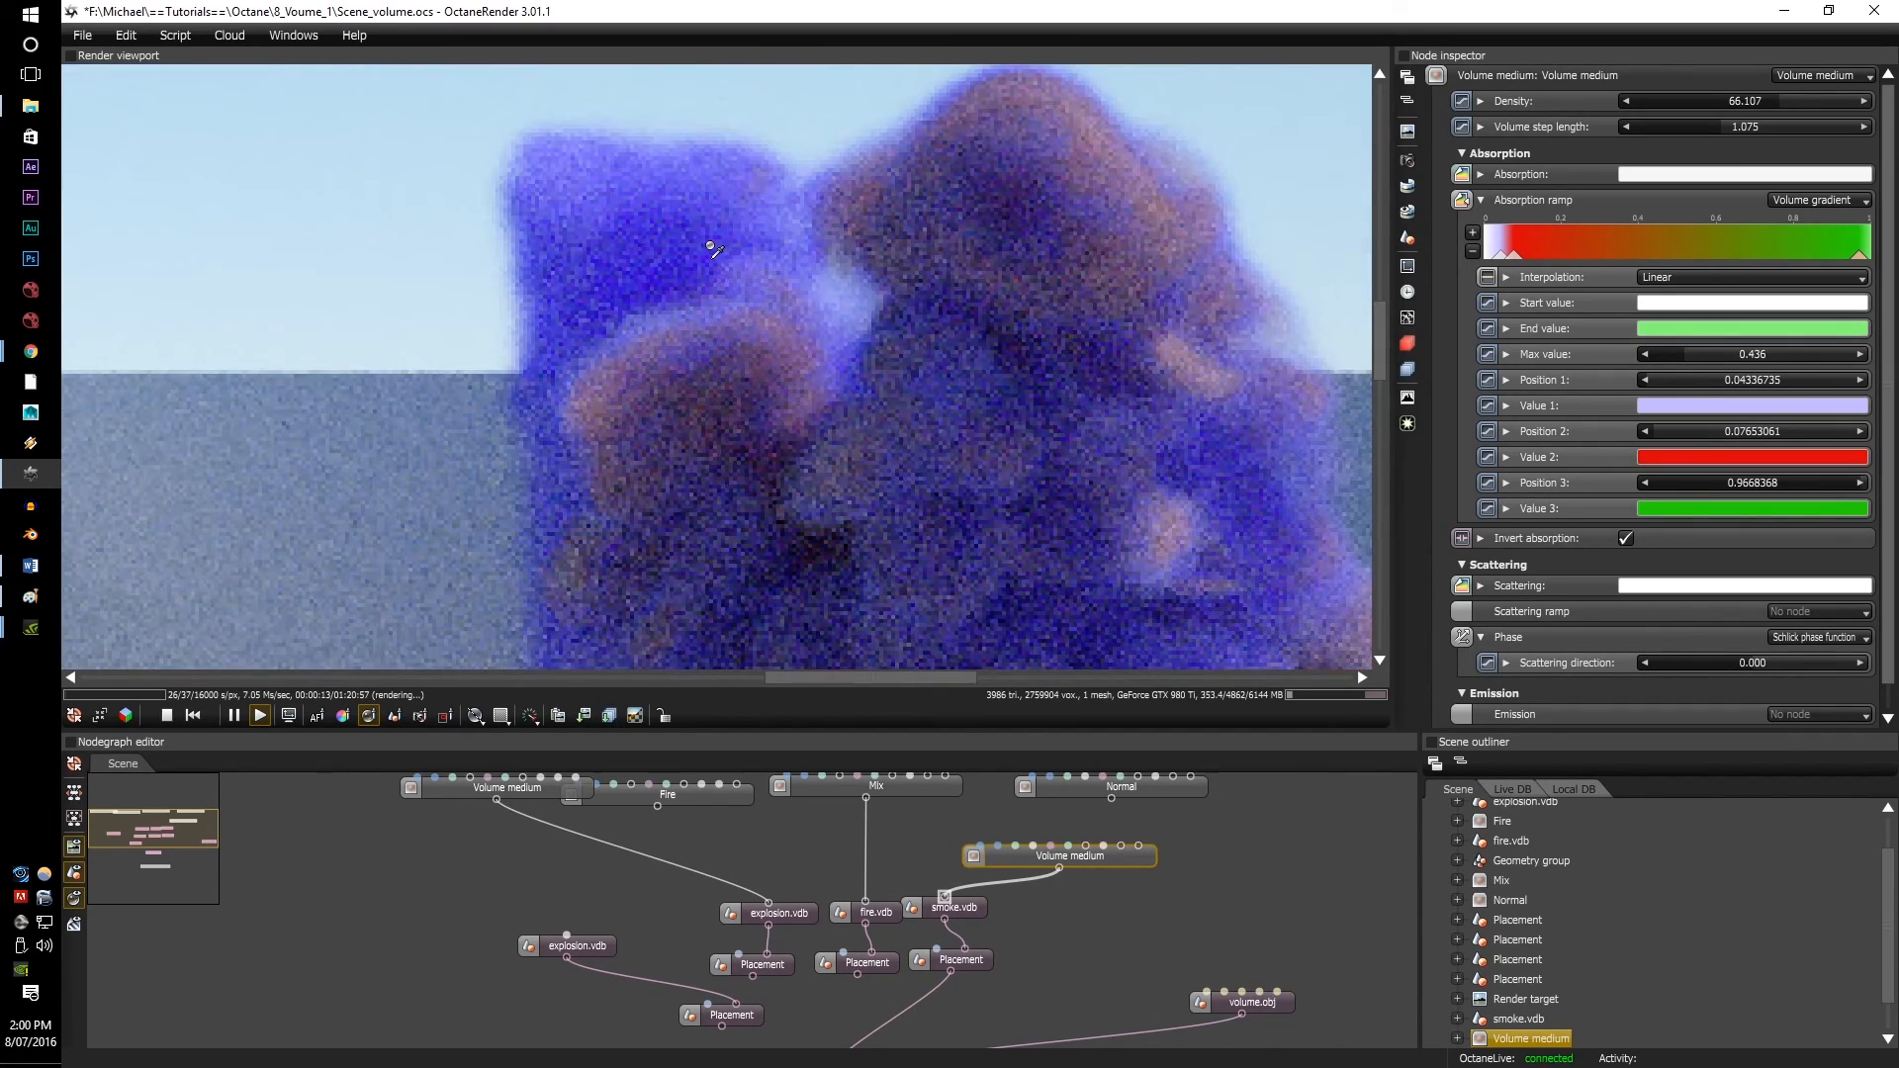
scroll(1040, 289, down, 1)
right_drag(1020, 588, 723, 184)
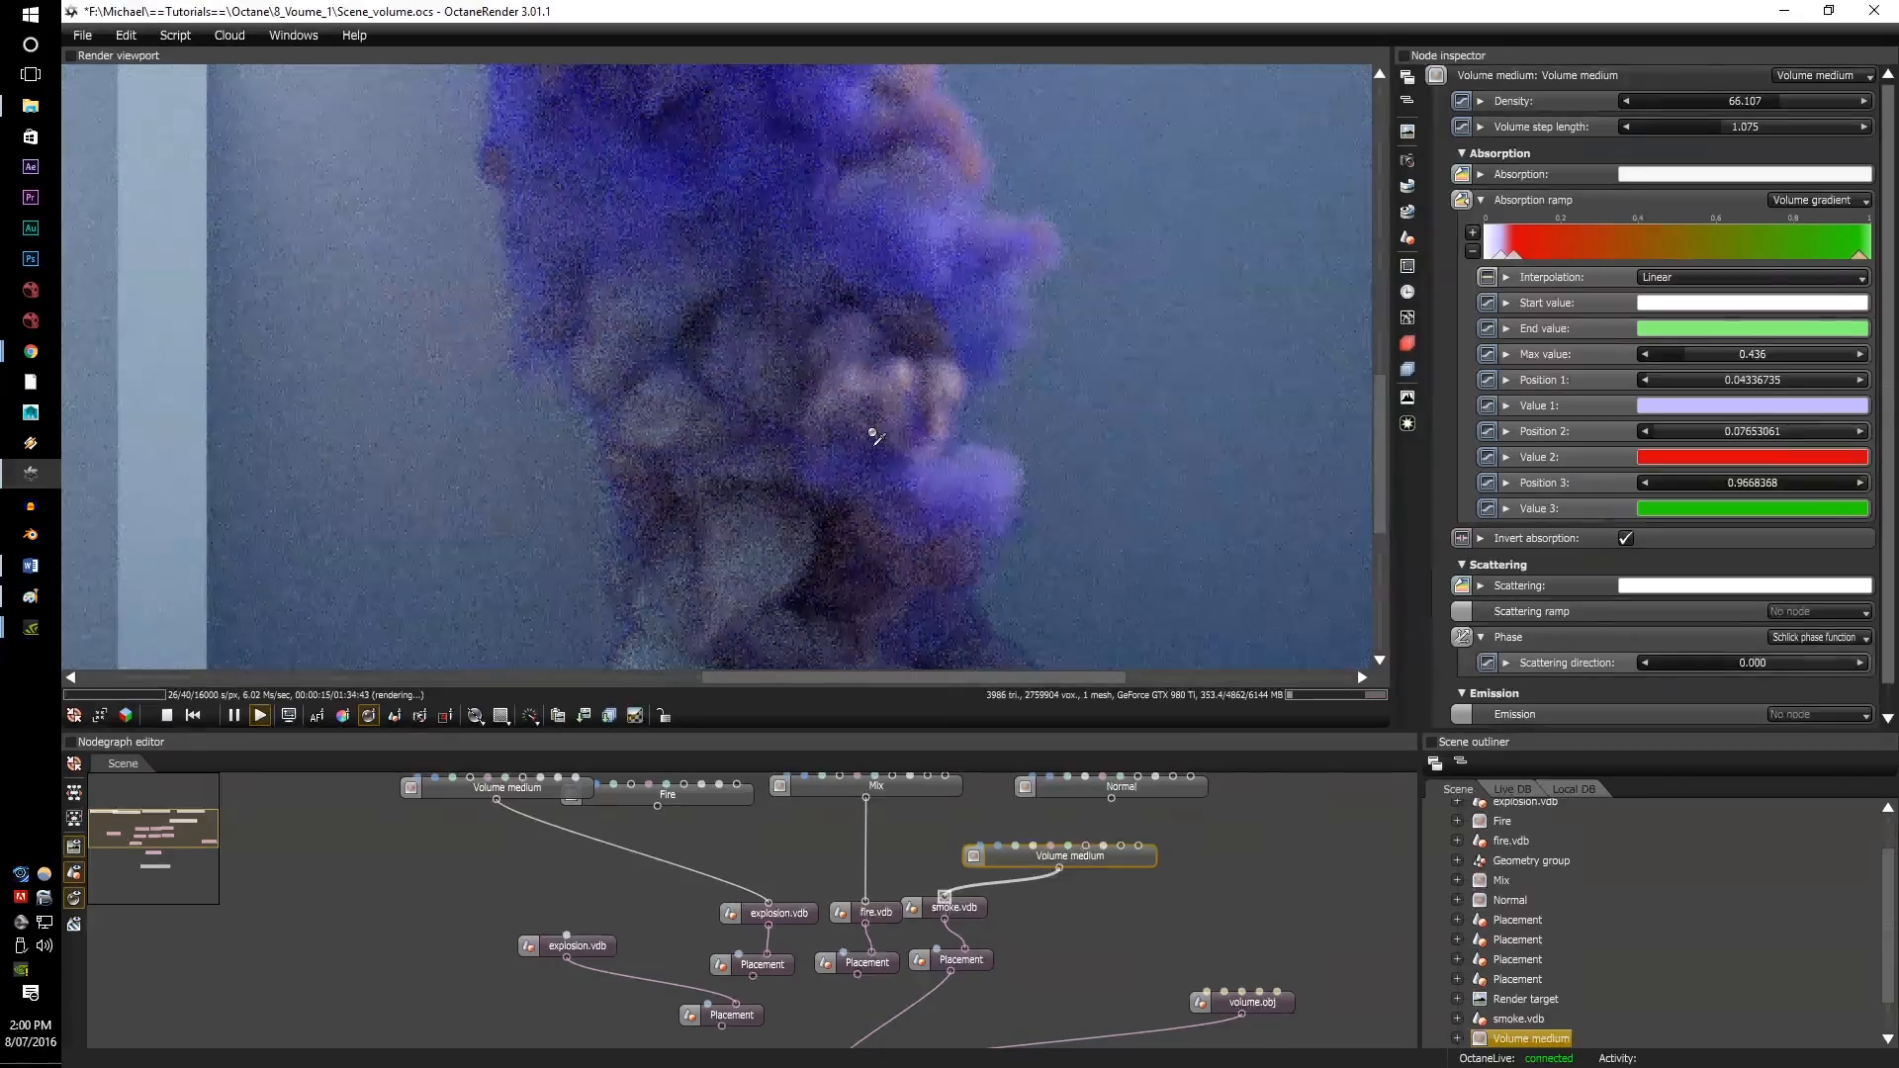
scroll(874, 441, up, 1)
right_drag(854, 469, 877, 93)
right_drag(841, 435, 757, 173)
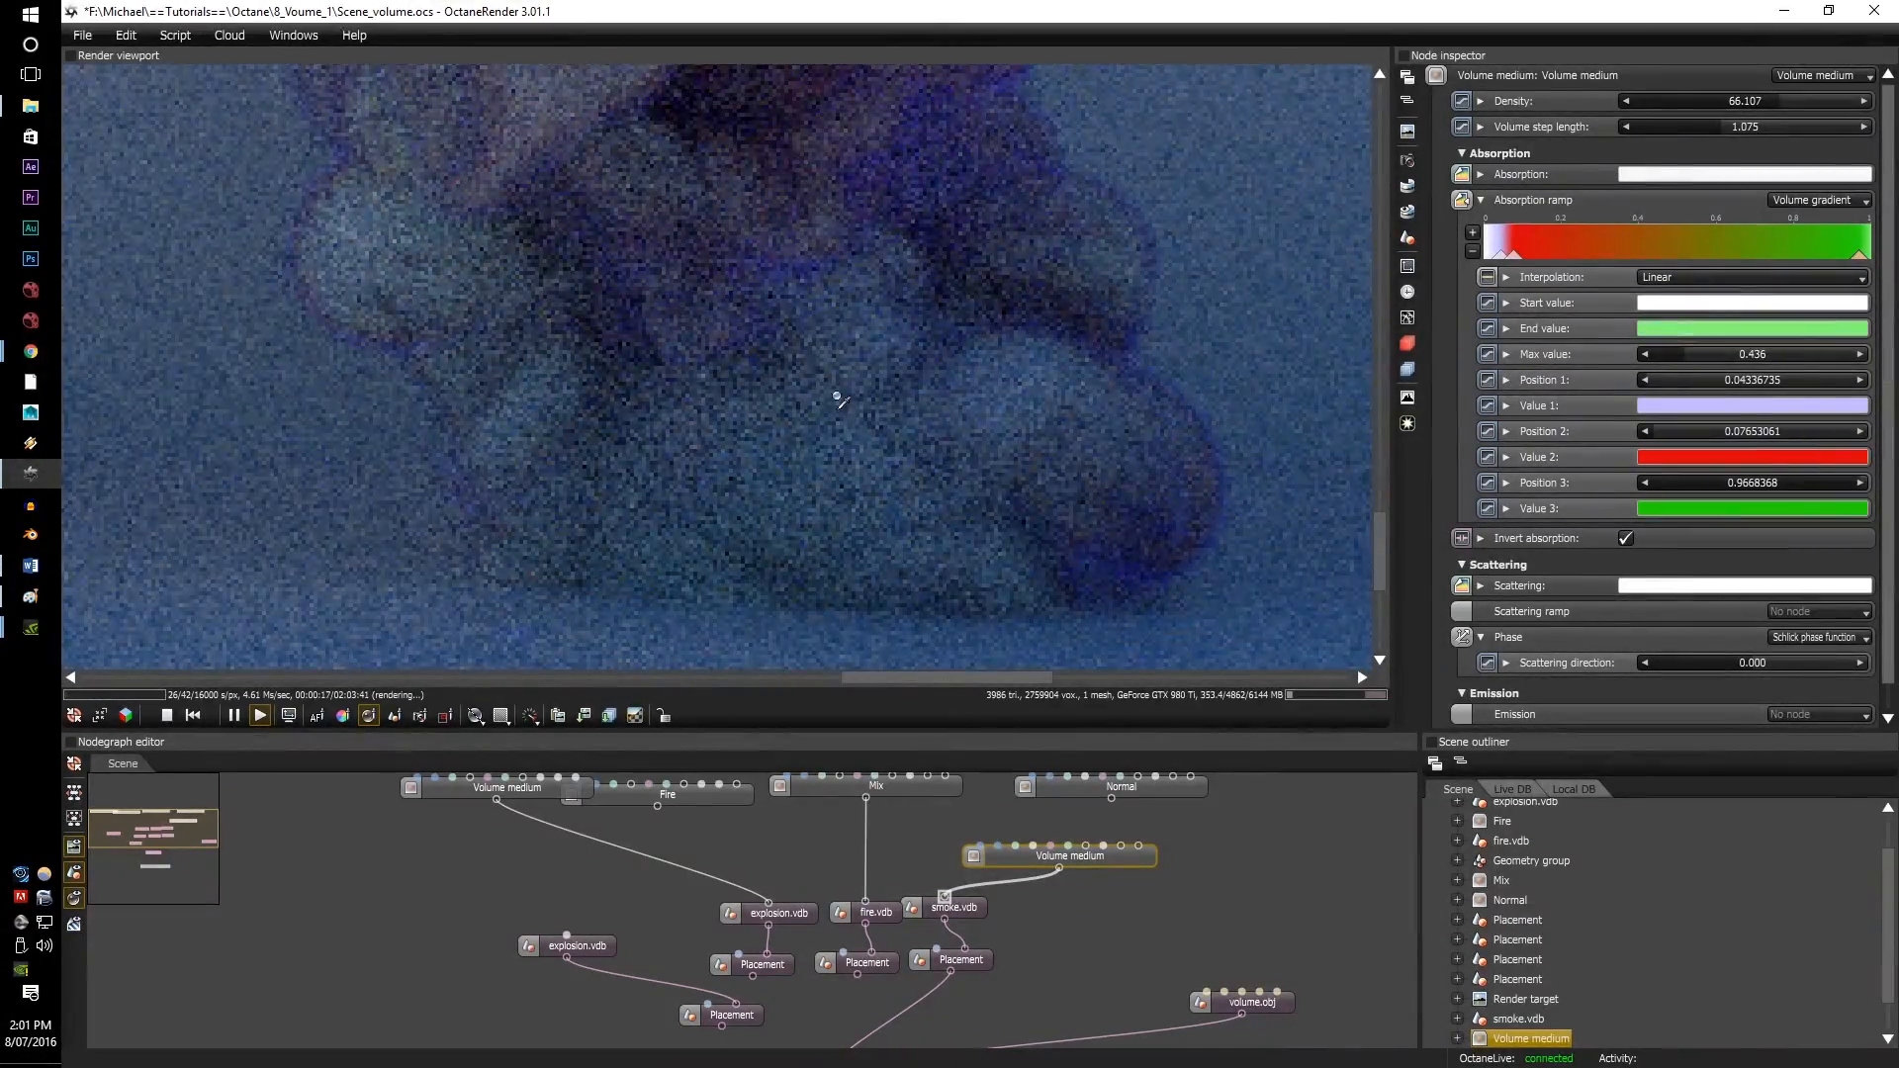
scroll(811, 426, down, 3)
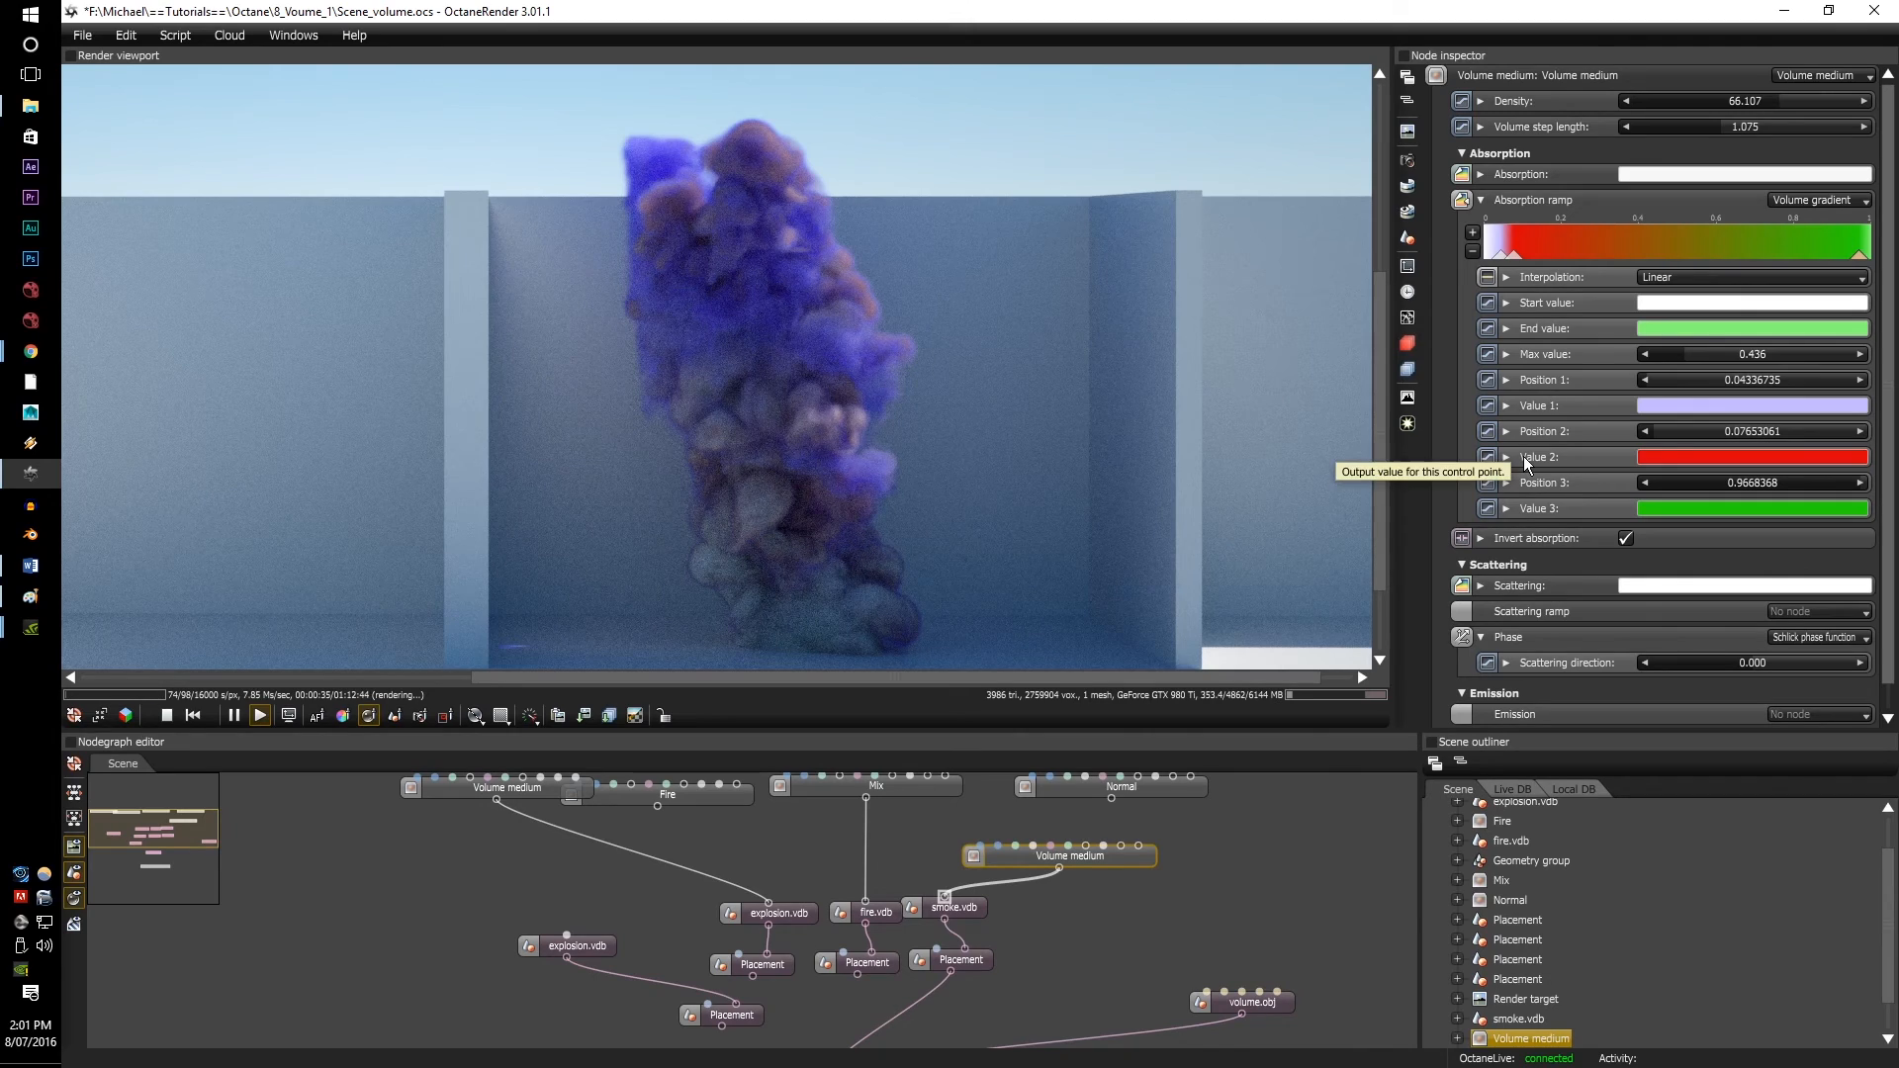
Step: Assign a Texture emission to the smoke medium's emission and set its power to 1
scroll(1513, 474, down, 1)
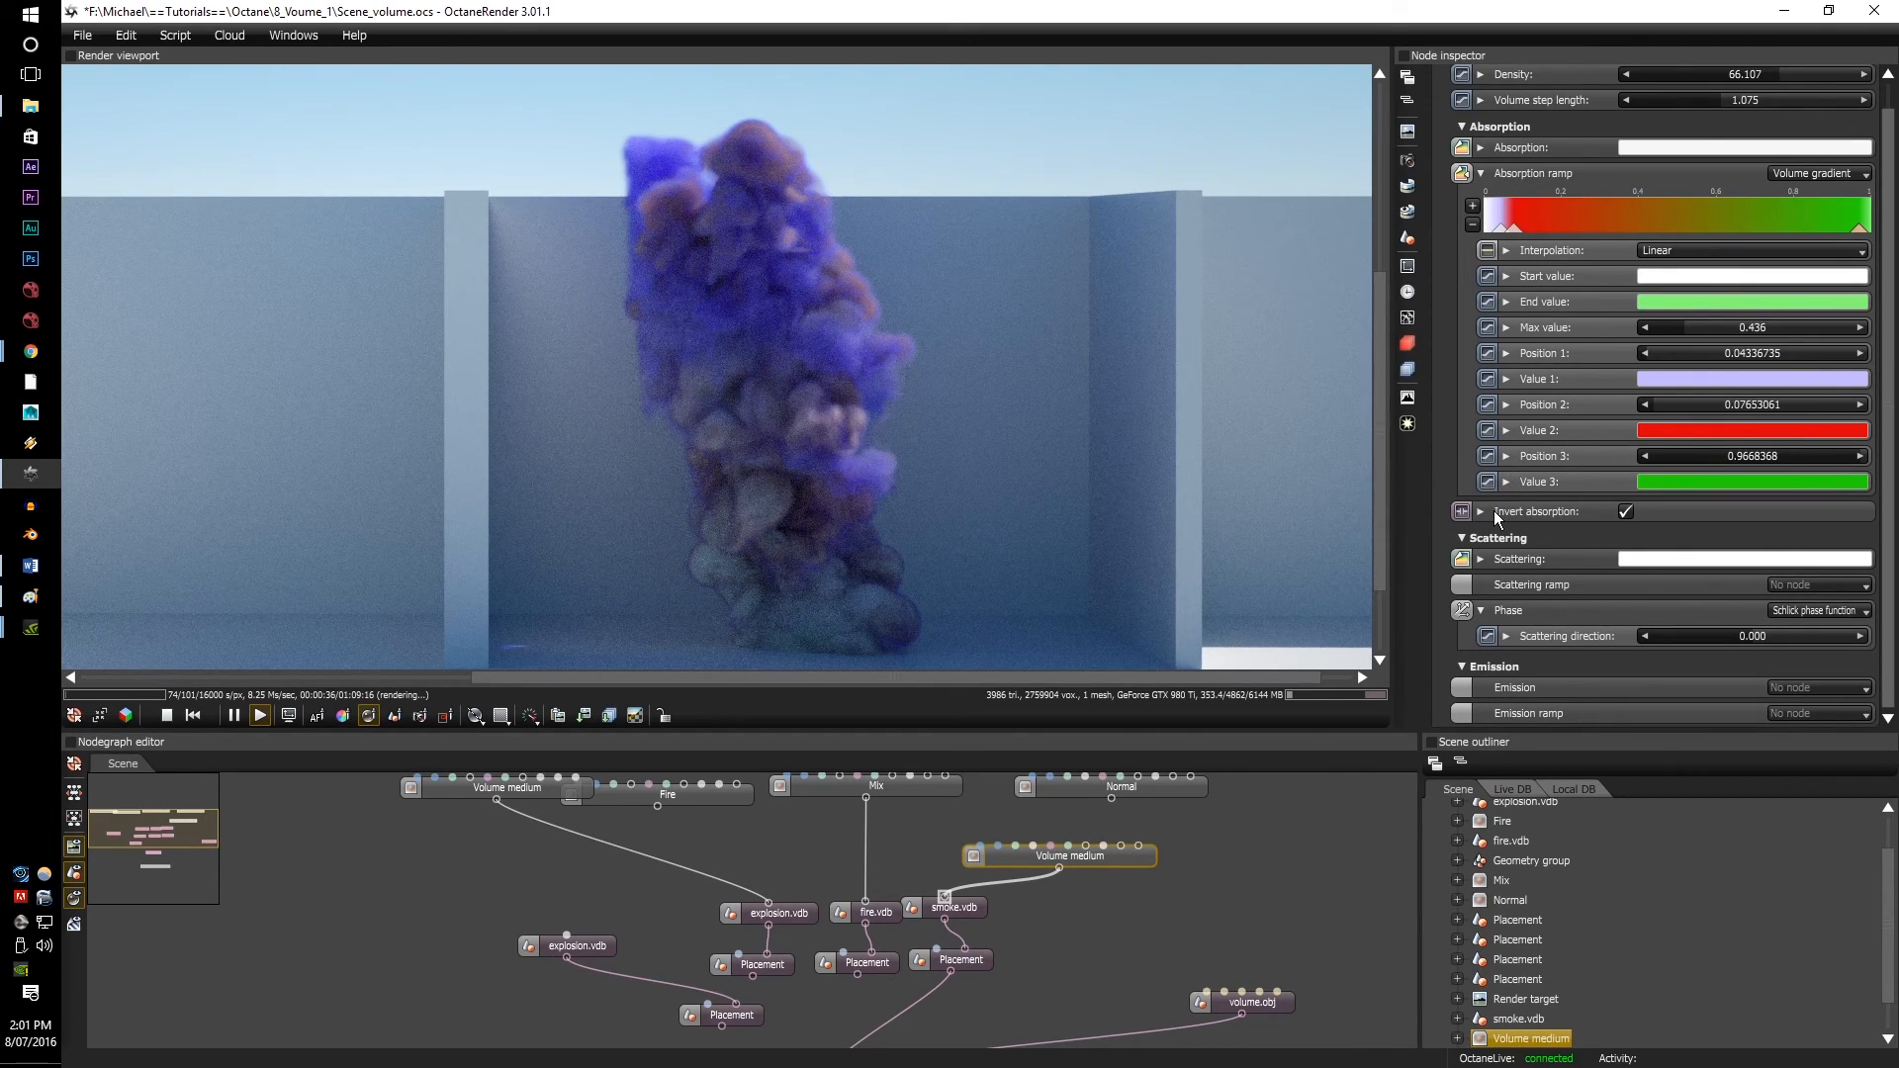
click(1786, 686)
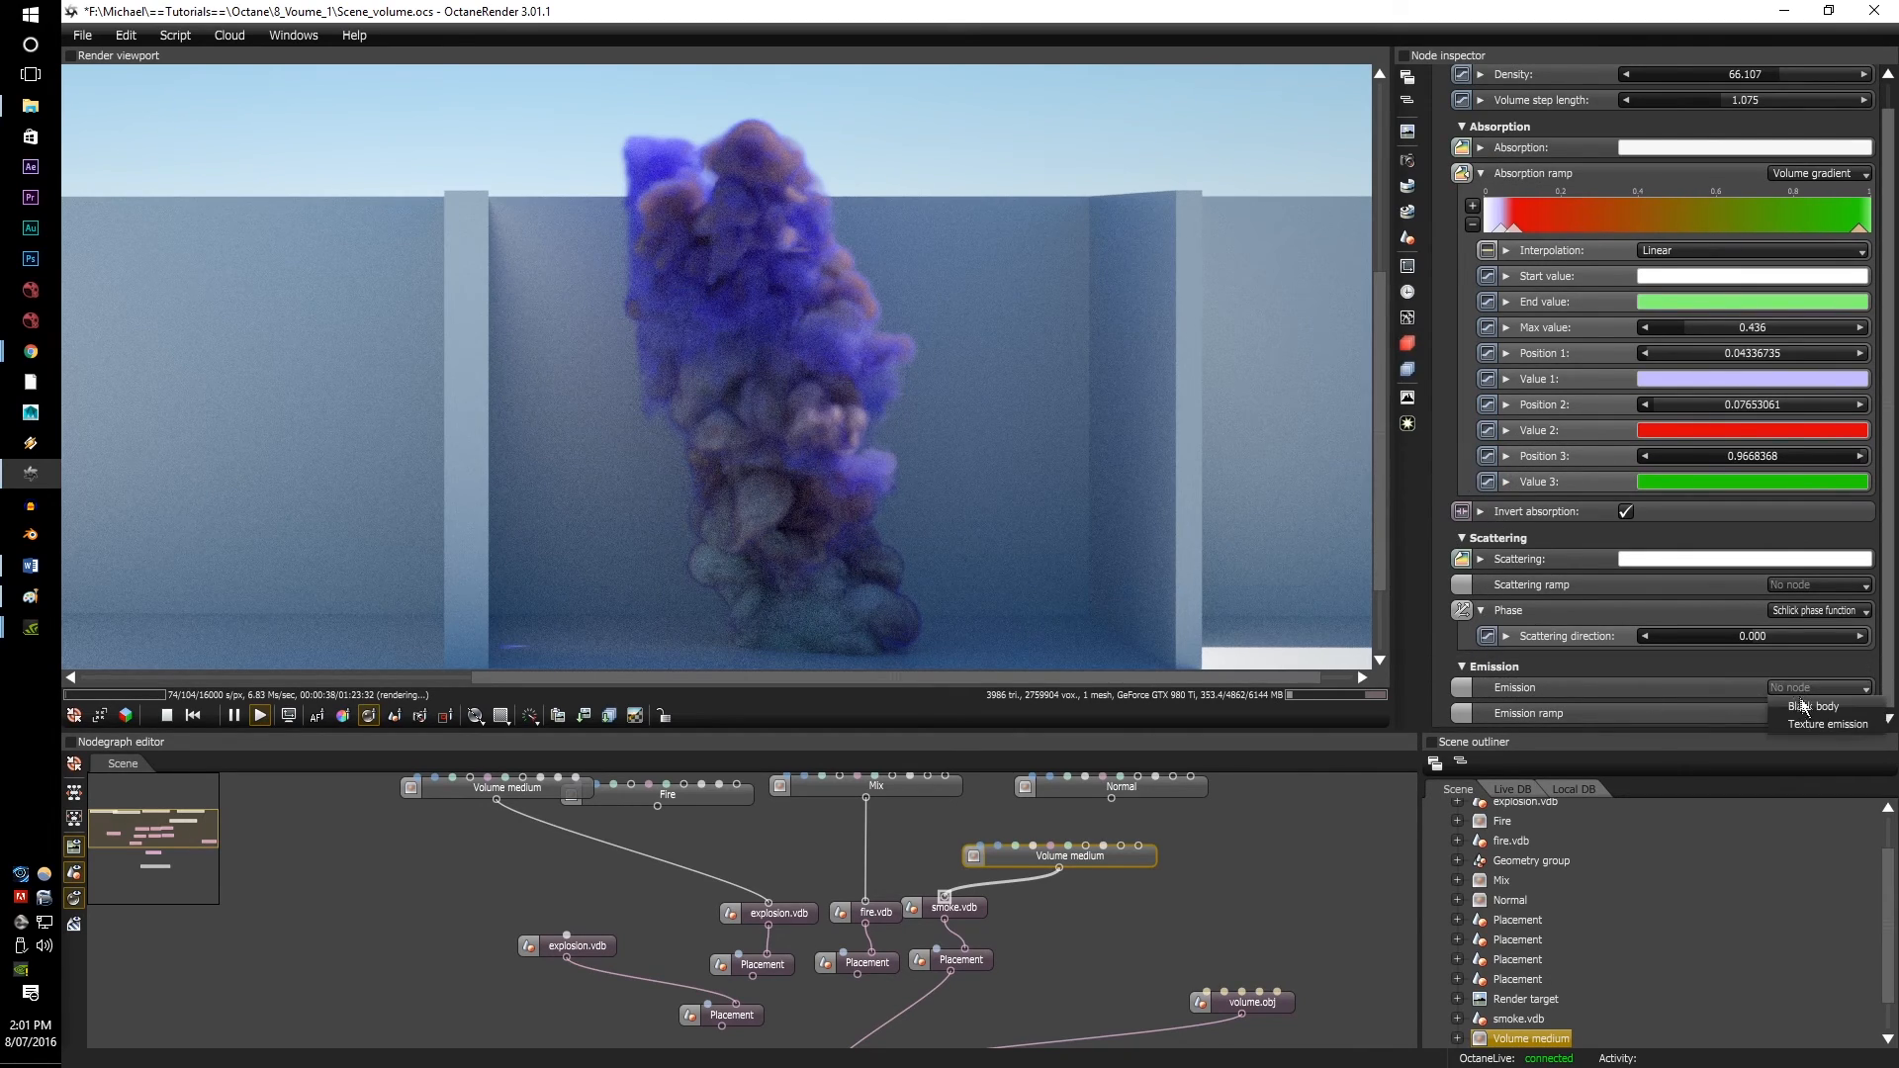
click(1809, 725)
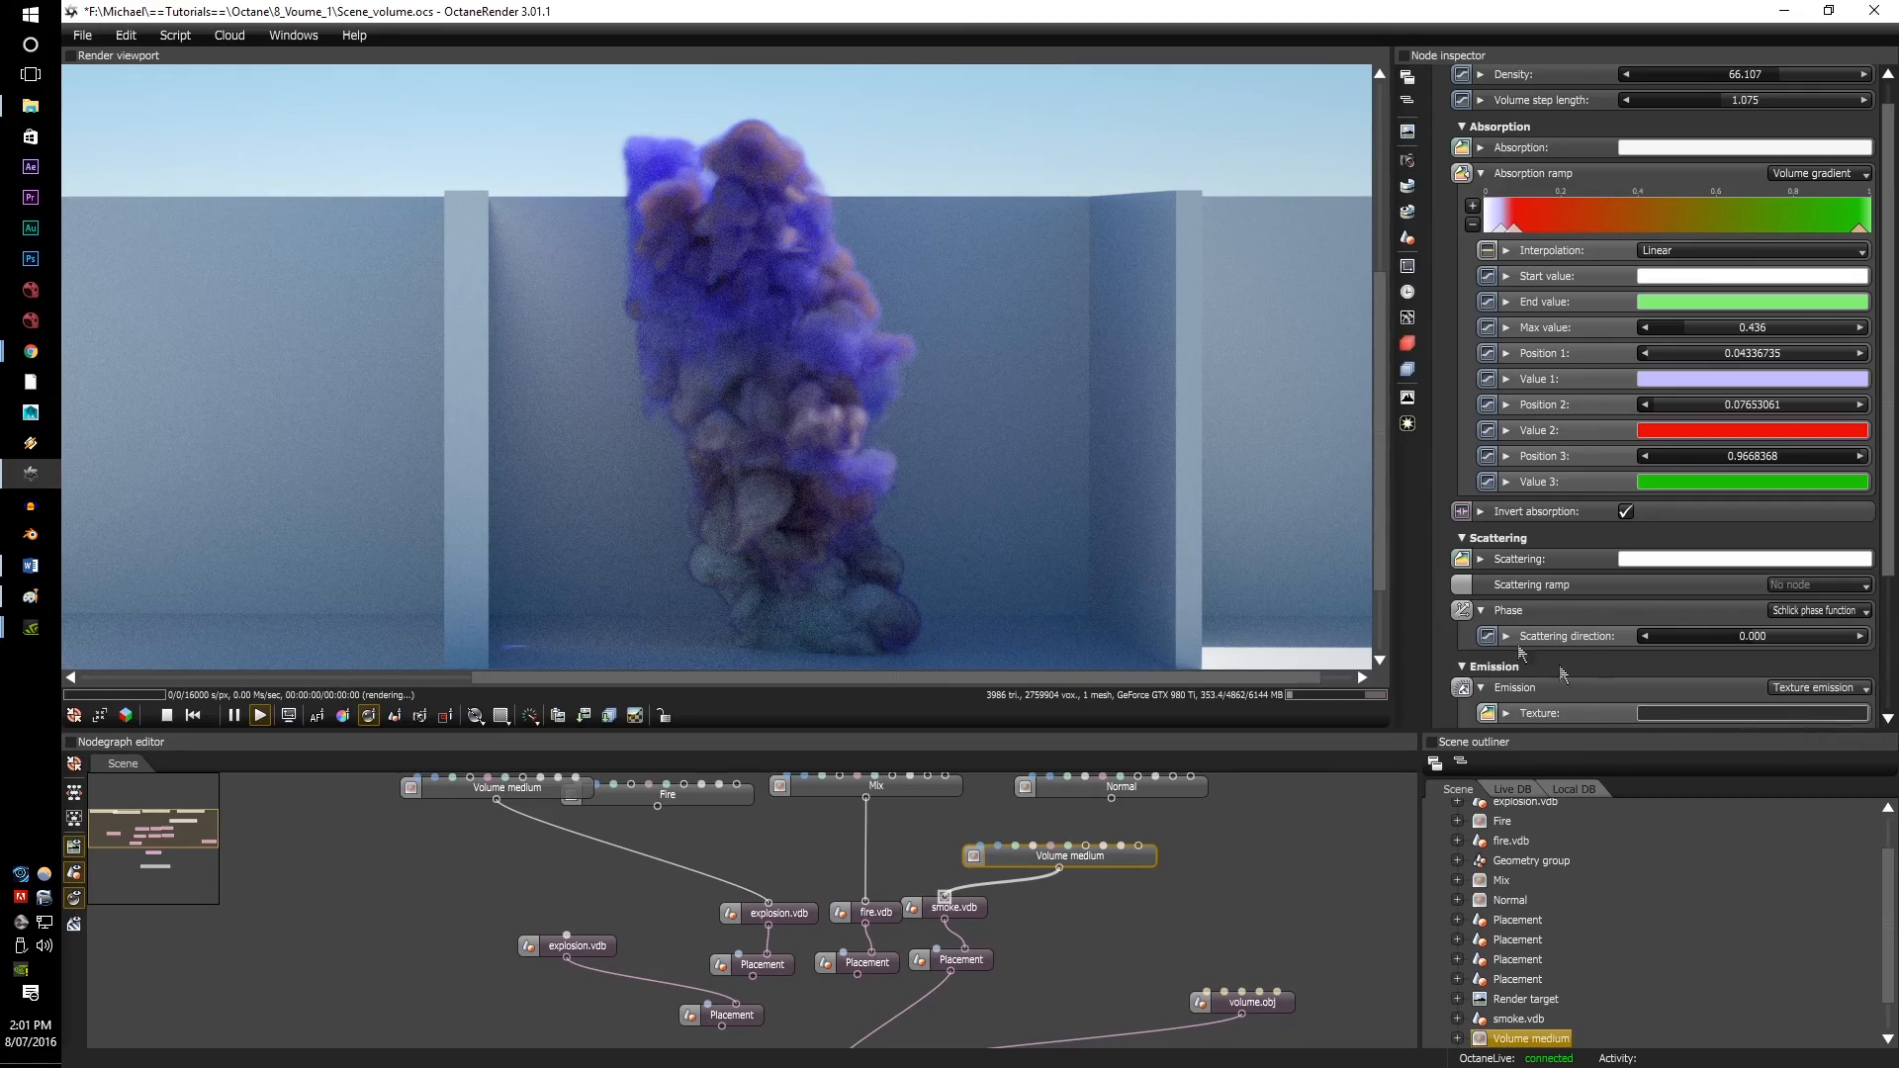
scroll(1770, 614, down, 6)
double_click(1752, 584)
text(1)
key(Return)
Step: Change the emission texture colour to dark teal and set the emission power to 0.1
click(1717, 560)
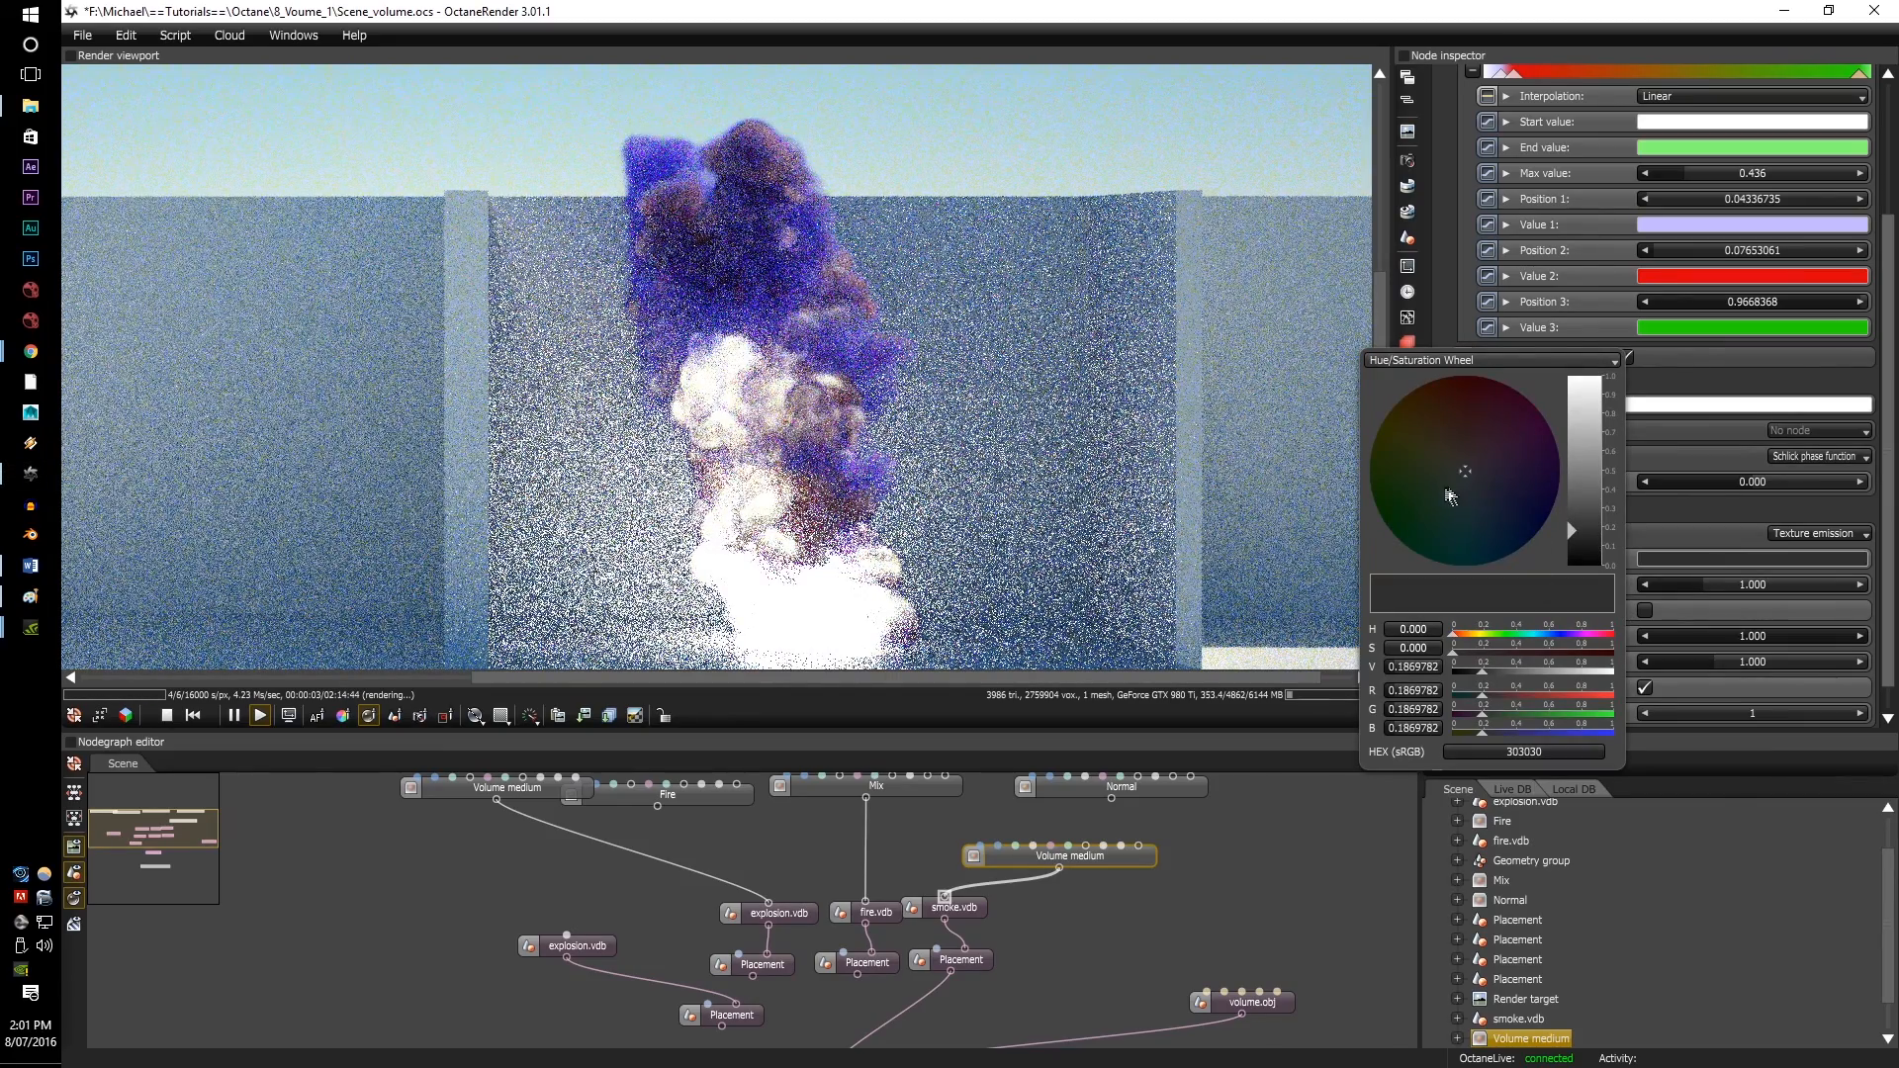
drag(1426, 489, 1528, 448)
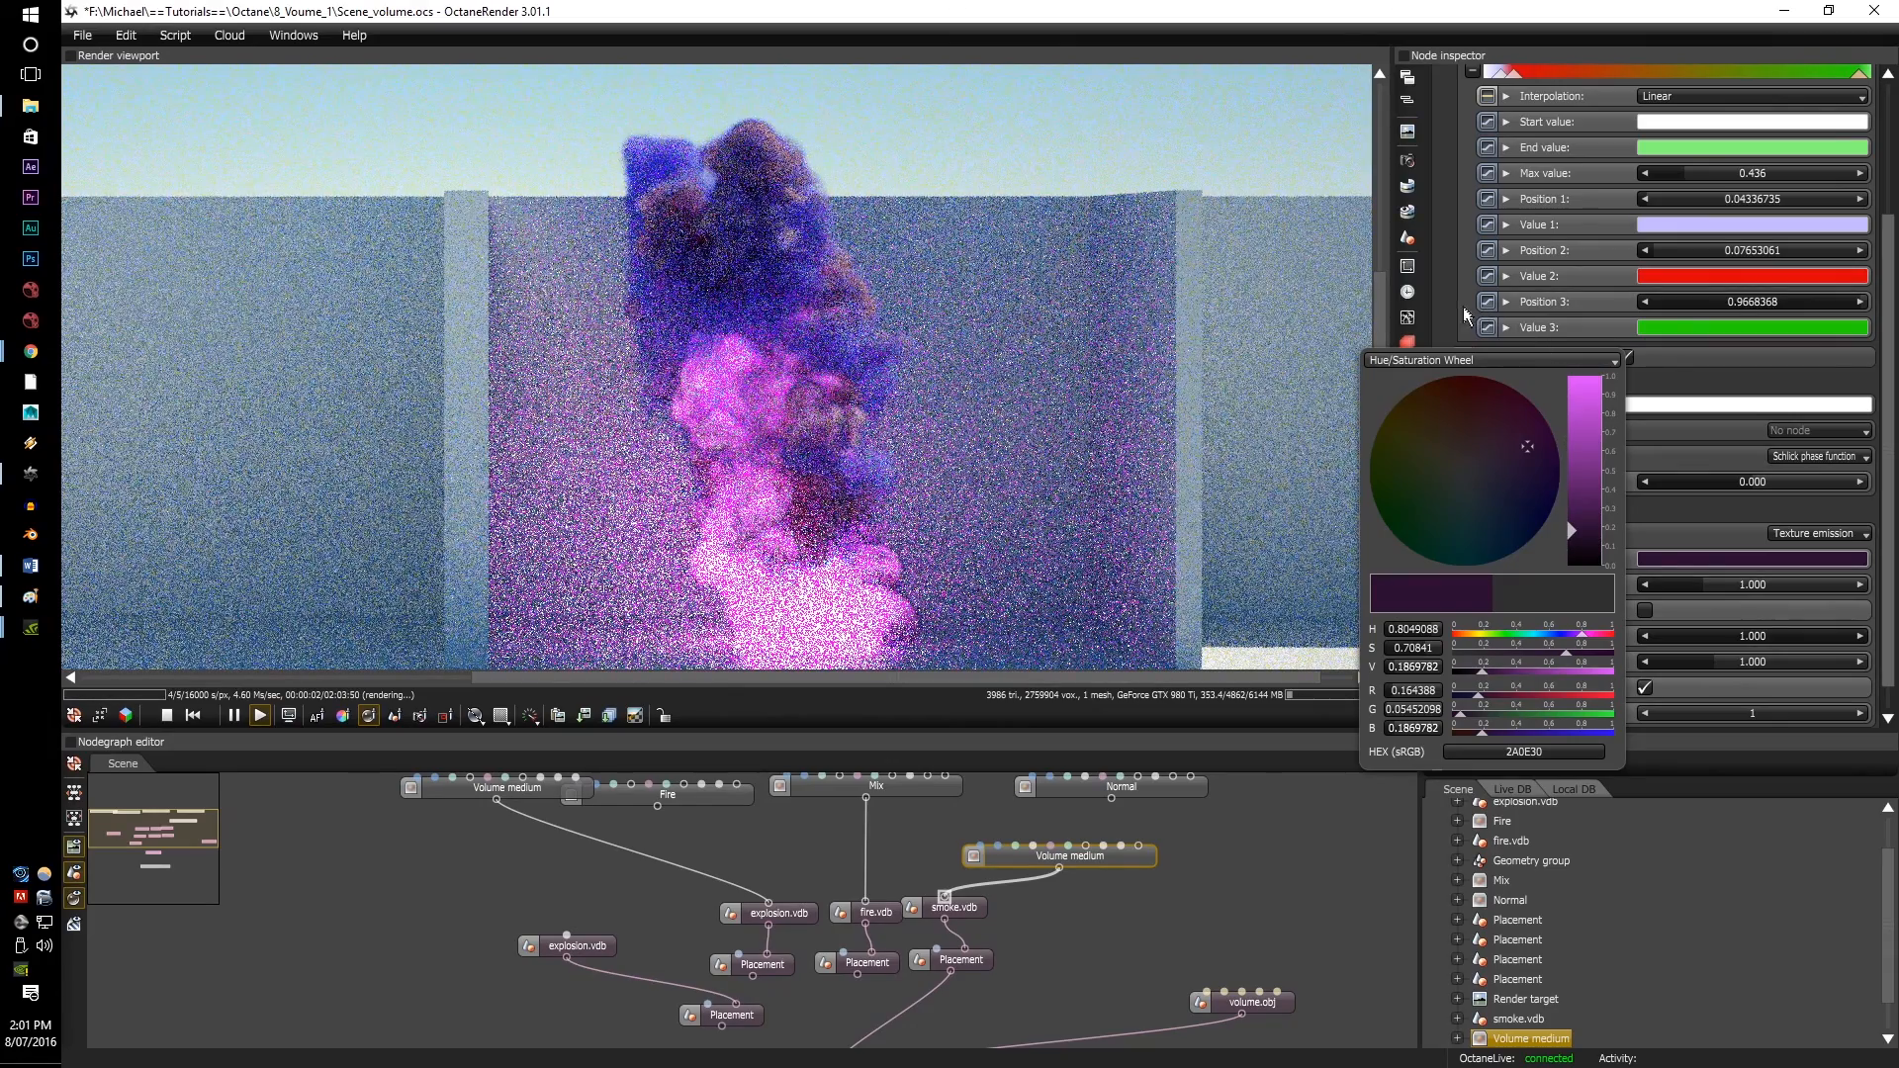
click(1454, 519)
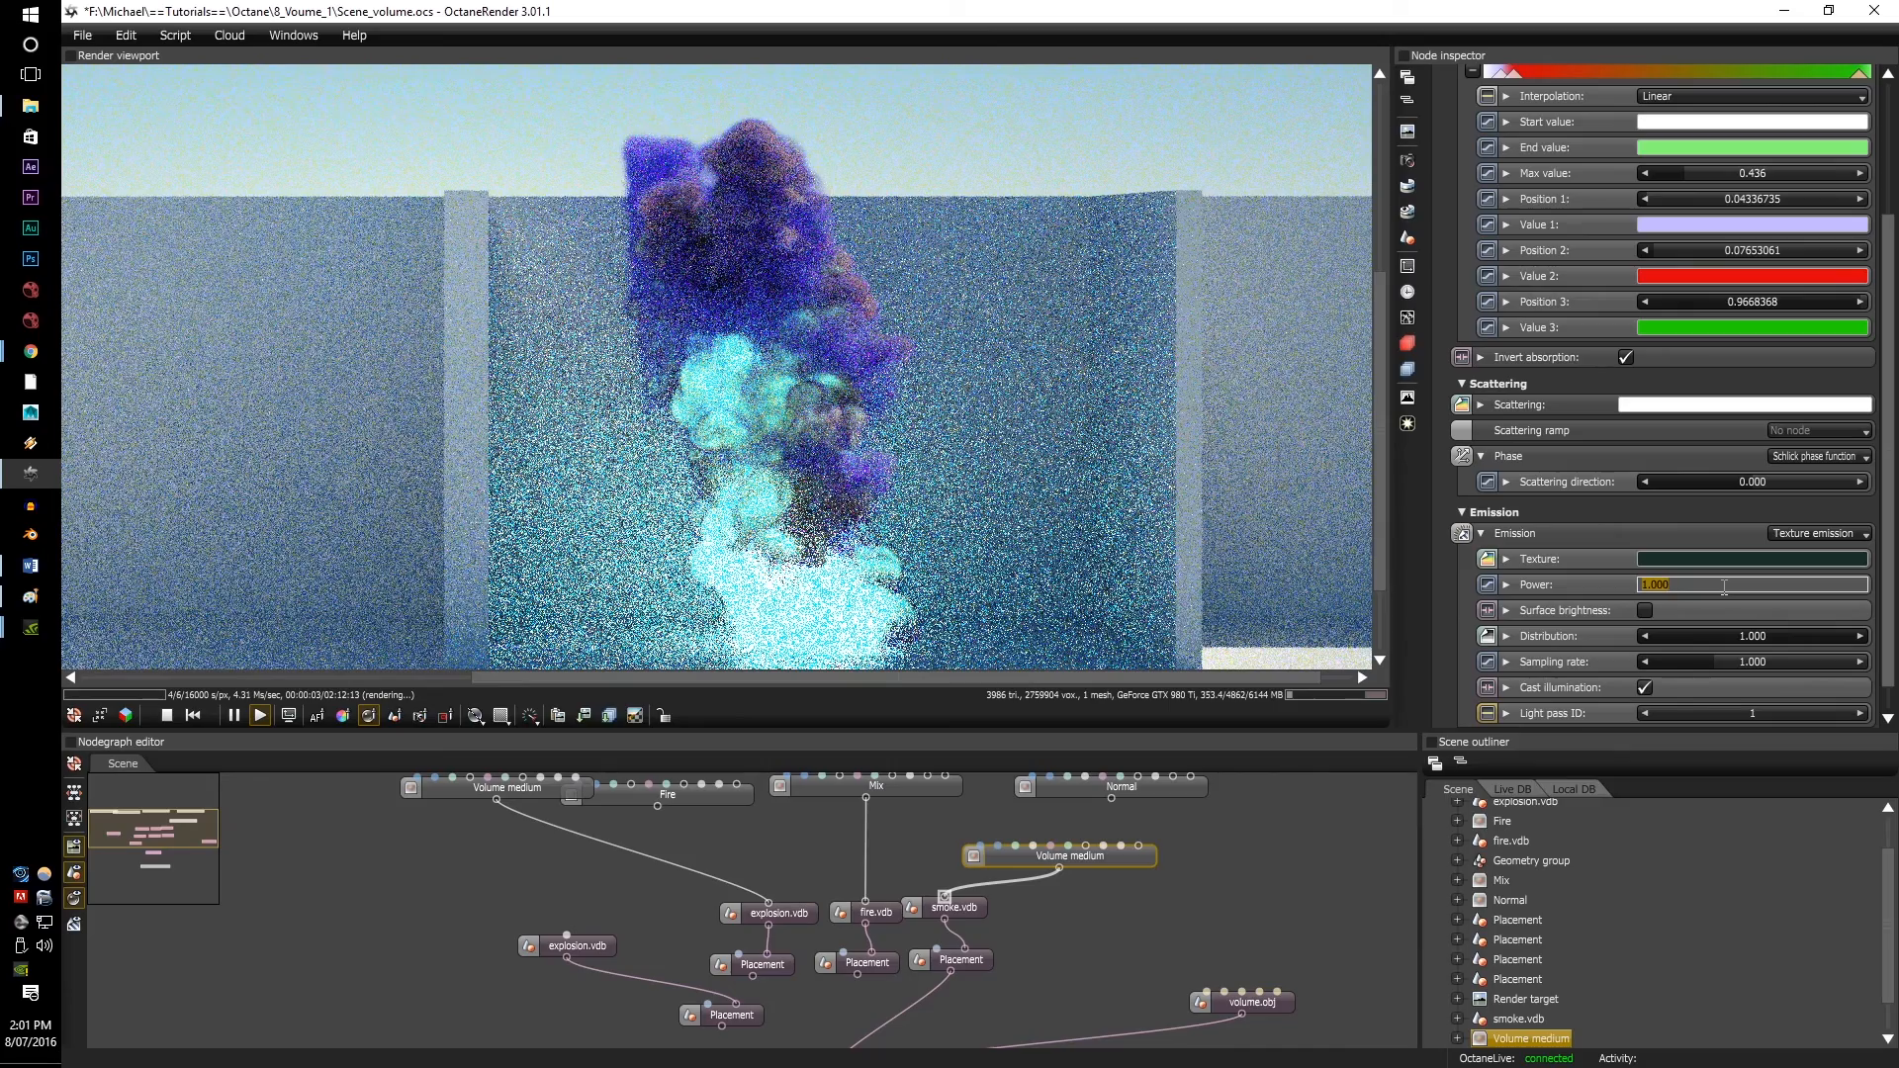
text(0.1)
key(Return)
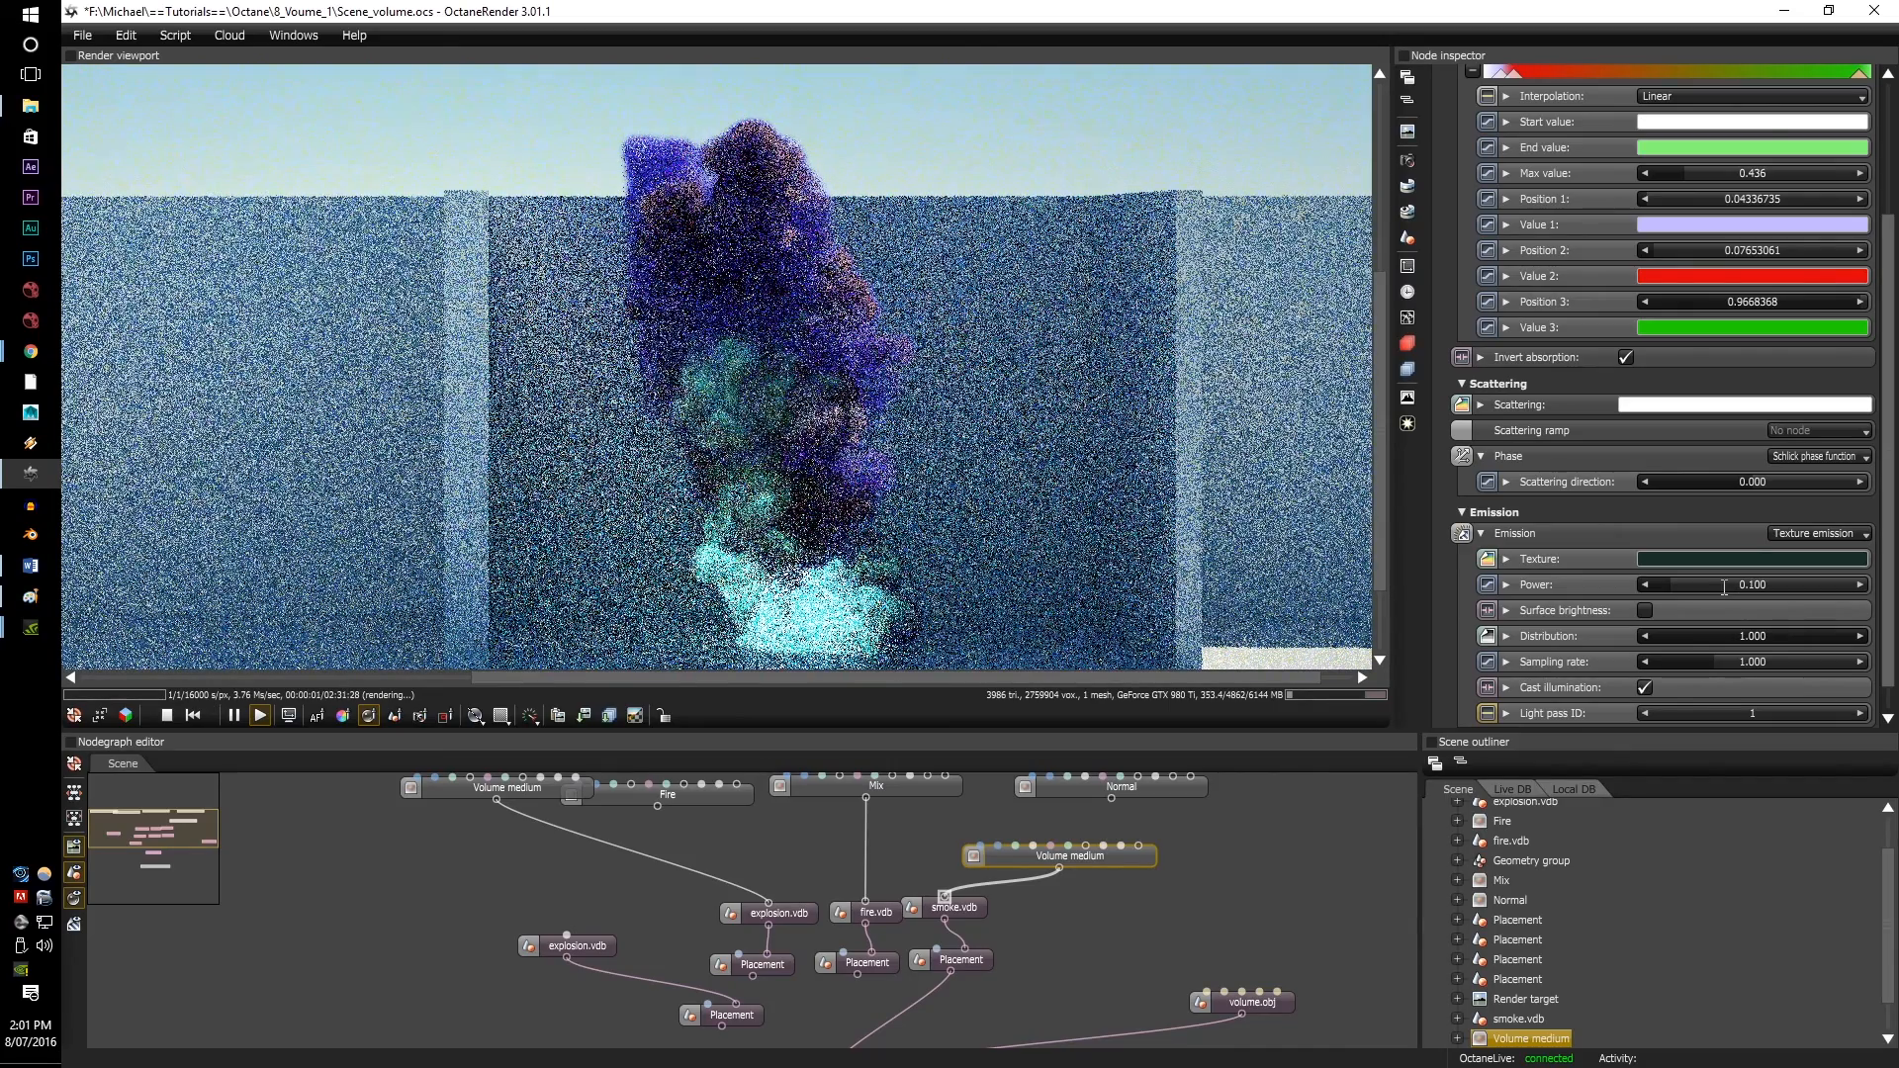
Step: Assign a Volume gradient to the emission ramp and add two control points to it
scroll(1578, 576, down, 1)
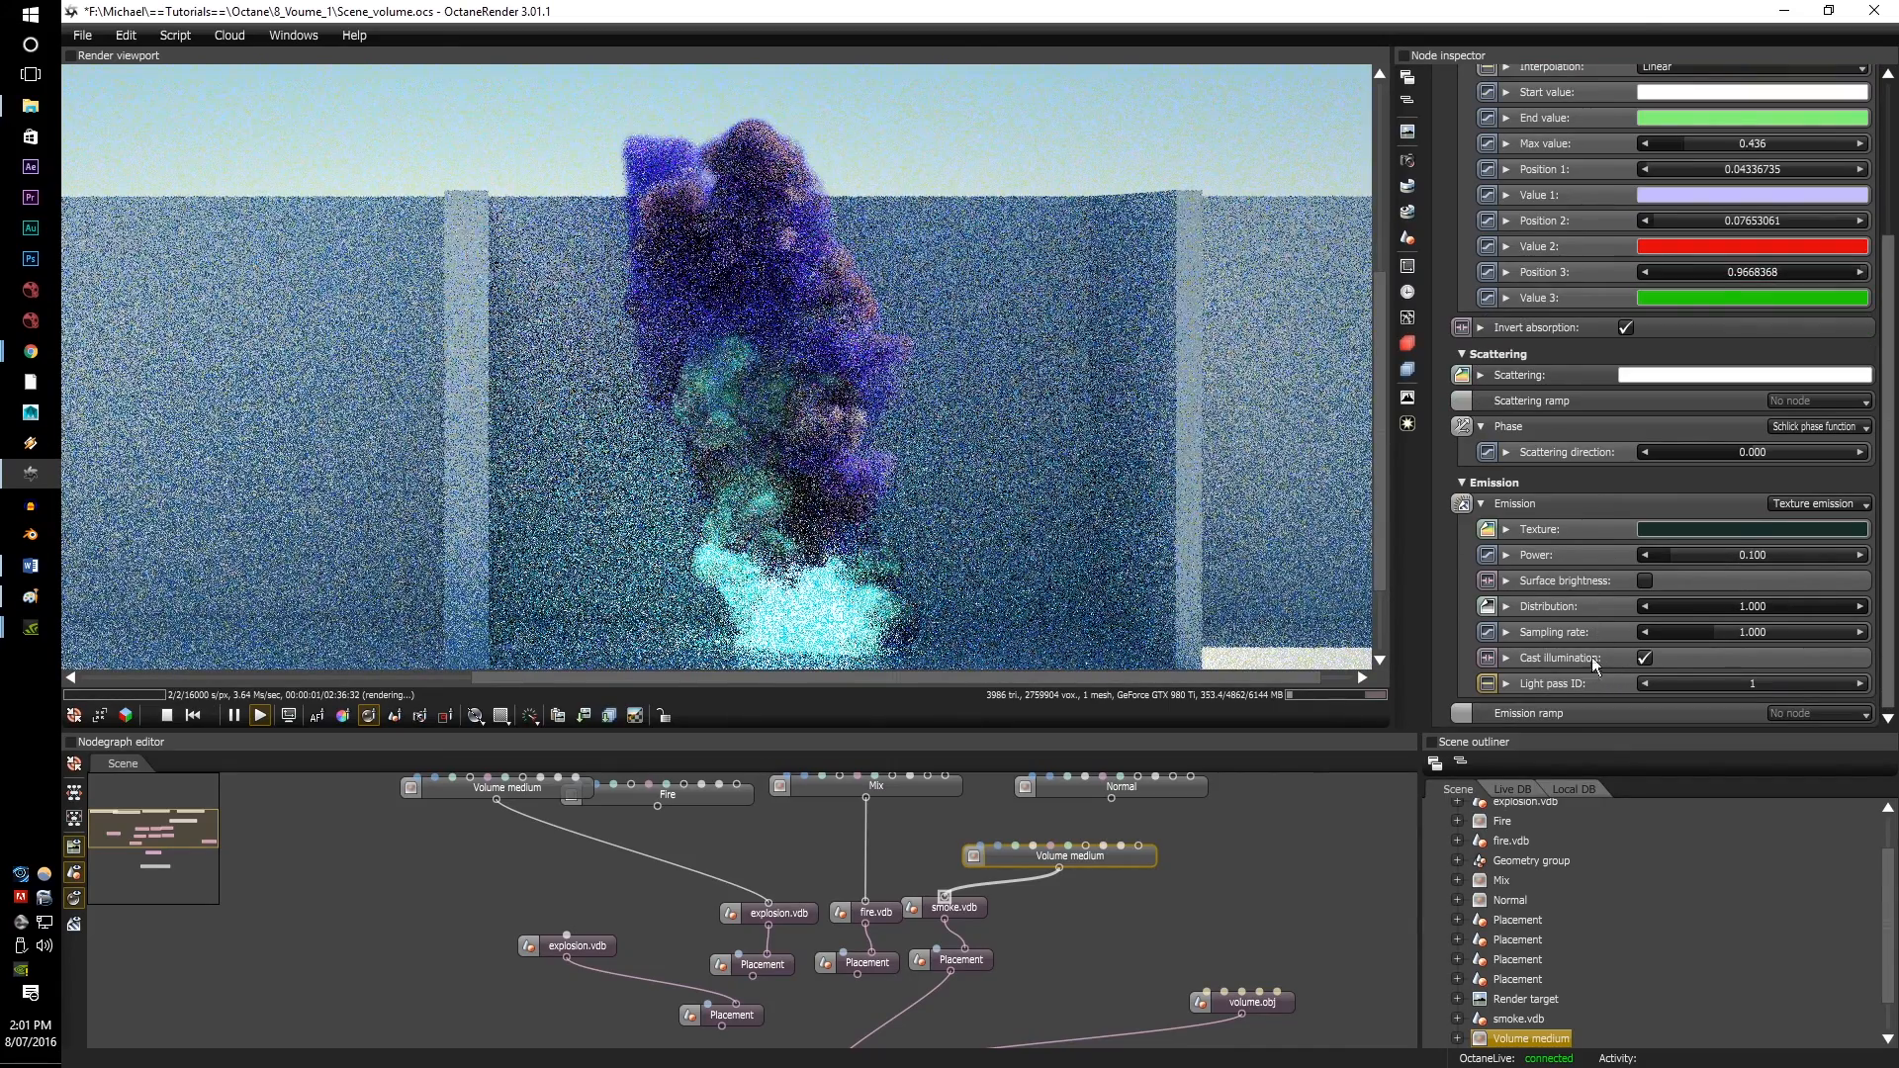
click(1809, 716)
click(1846, 739)
scroll(1446, 625, down, 5)
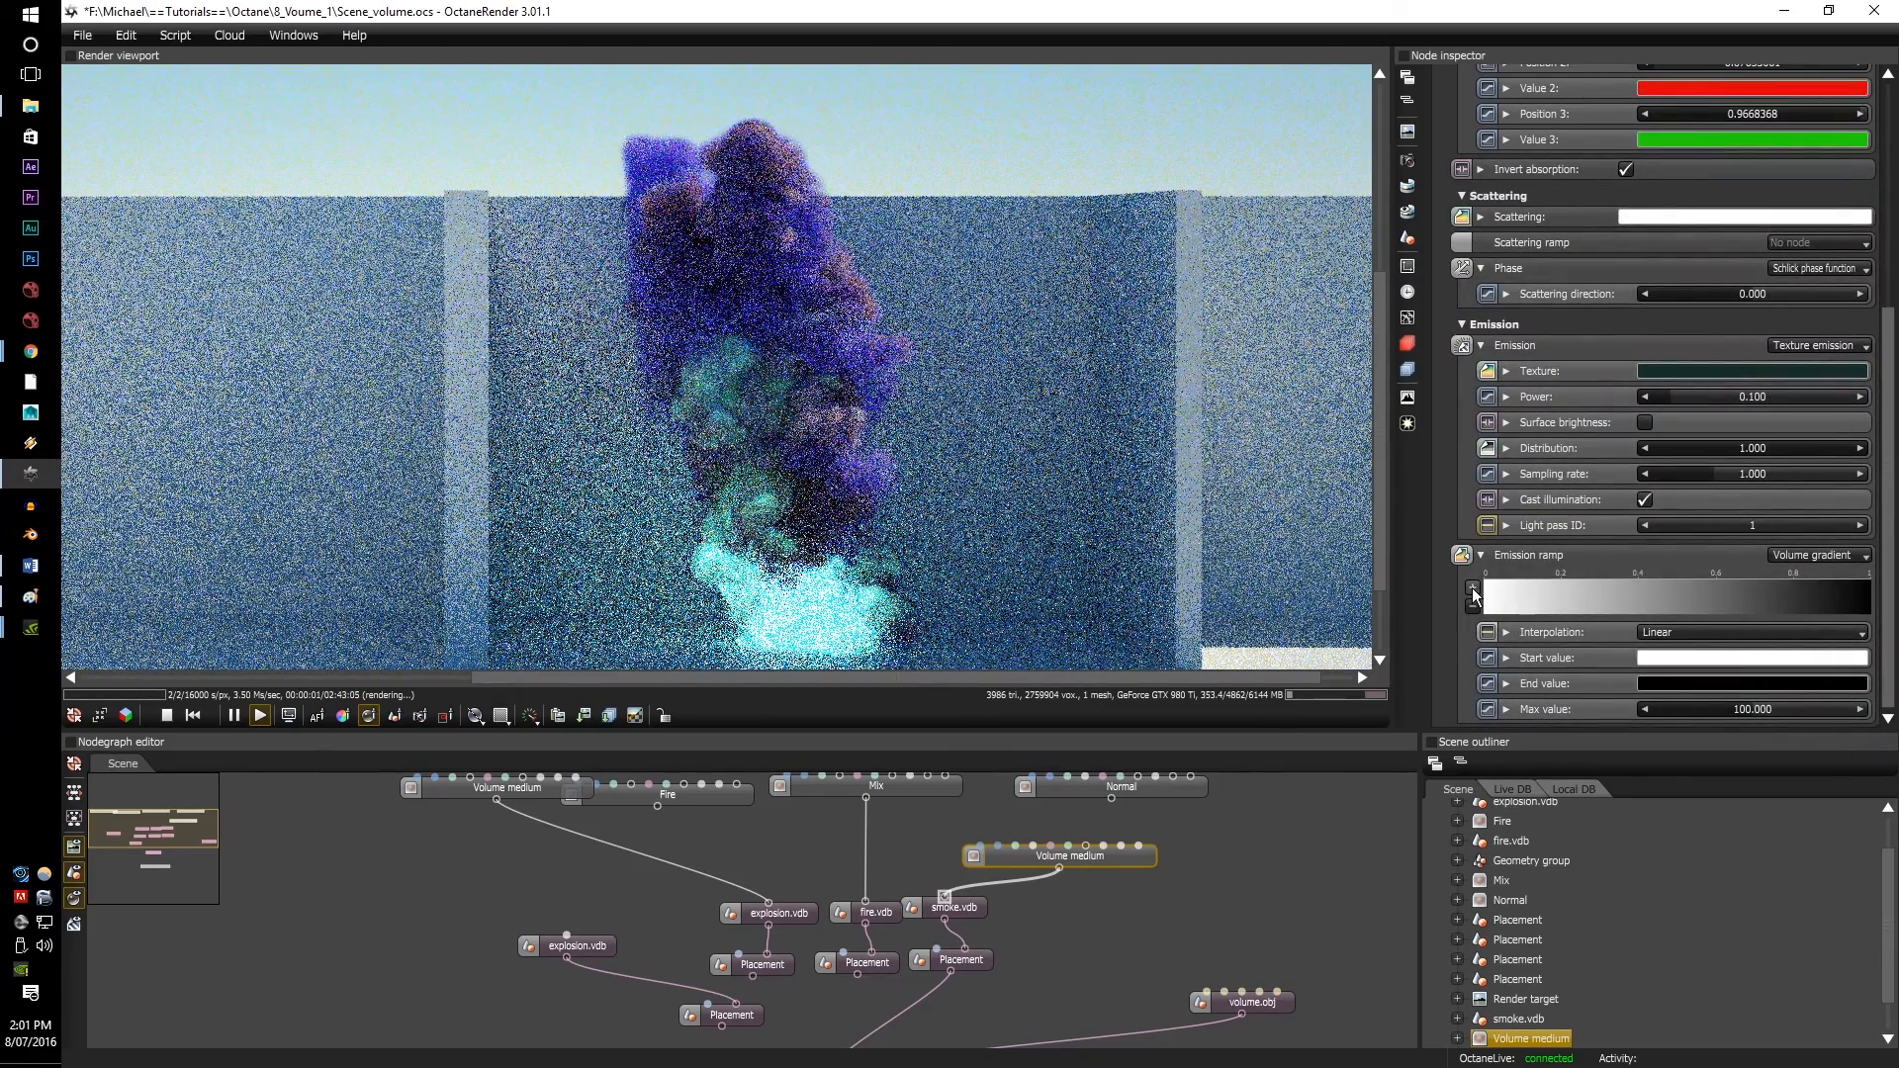
scroll(1487, 648, down, 3)
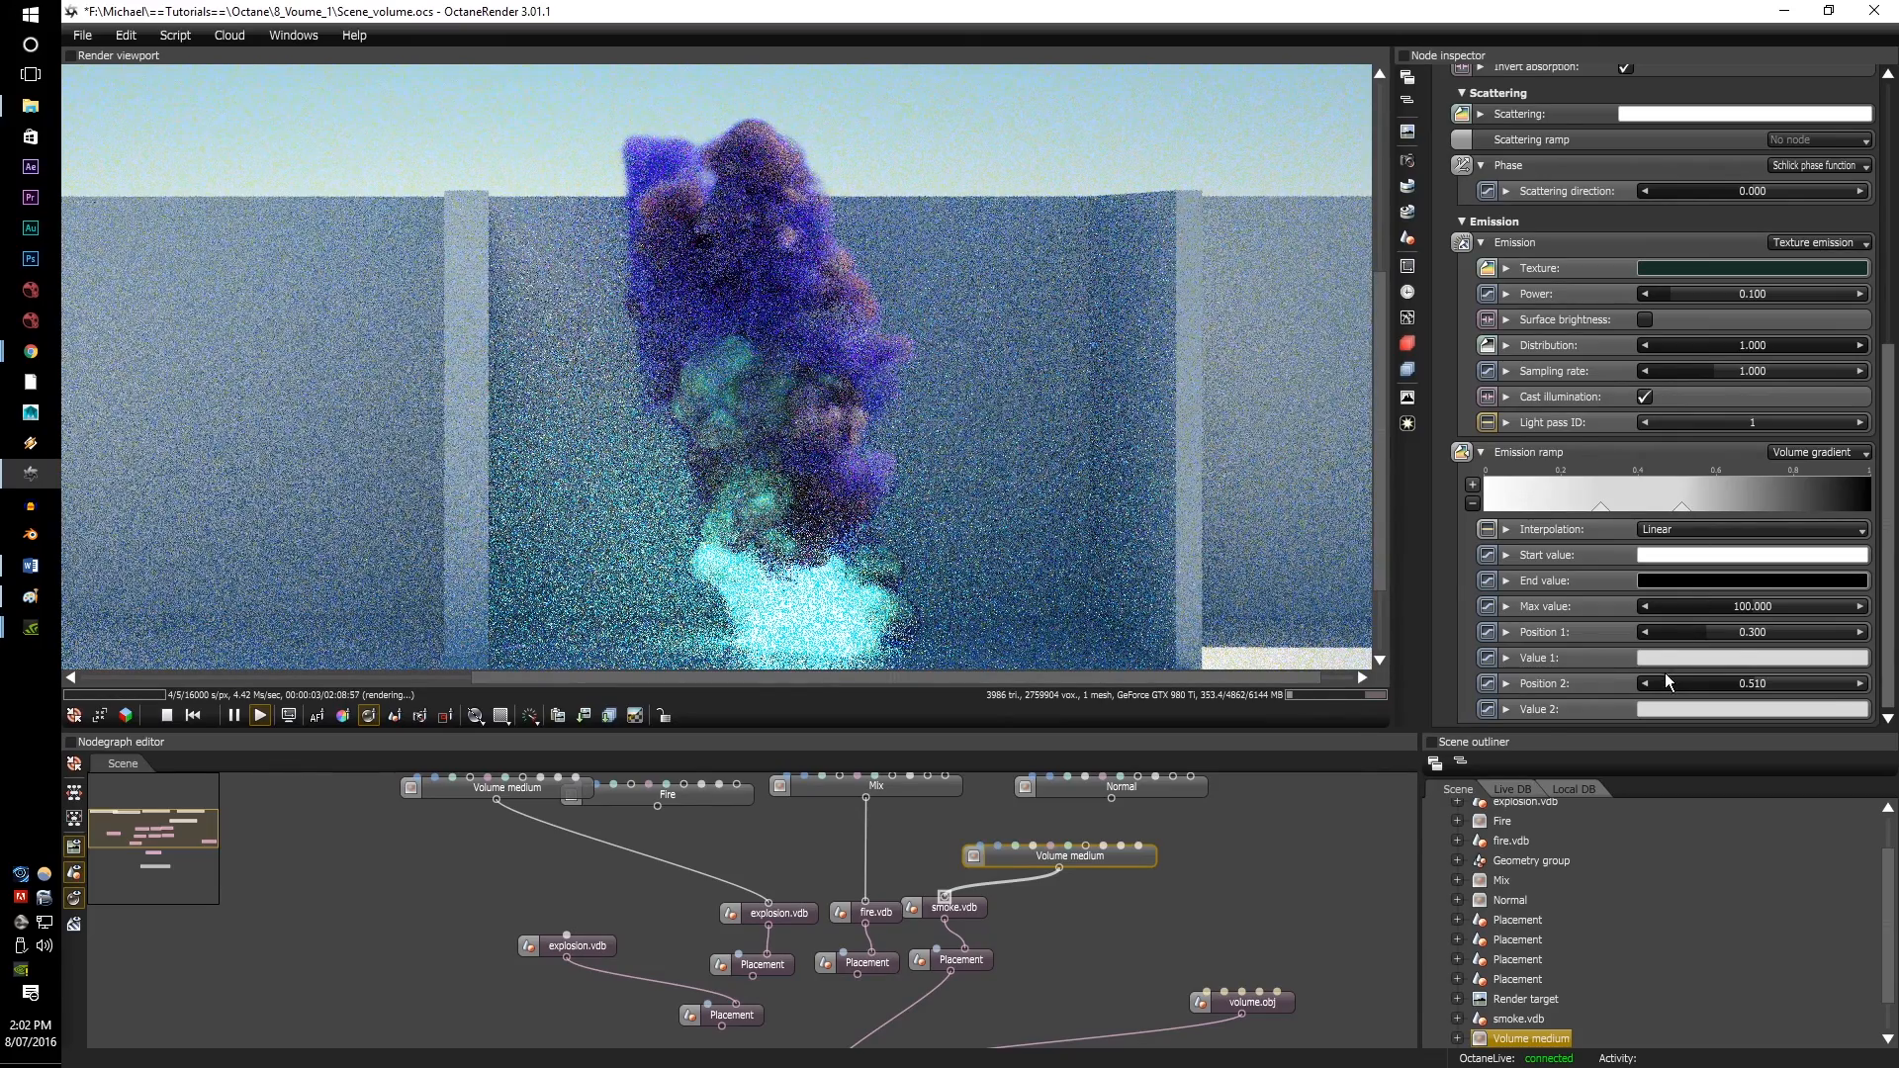
Step: Darken the colour of the emission ramp's Value 2 control point
click(1666, 659)
click(1681, 708)
drag(1604, 644, 1589, 714)
click(1649, 660)
drag(1579, 486, 1580, 482)
click(1505, 423)
Step: Move the emission ramp's second control point to 0 and the first to about 0.158, with a max value of about 2.33
drag(1680, 529, 1482, 530)
drag(1603, 532, 1546, 532)
mouse_move(1728, 630)
mouse_down()
mouse_move(1688, 631)
mouse_move(1717, 630)
mouse_up()
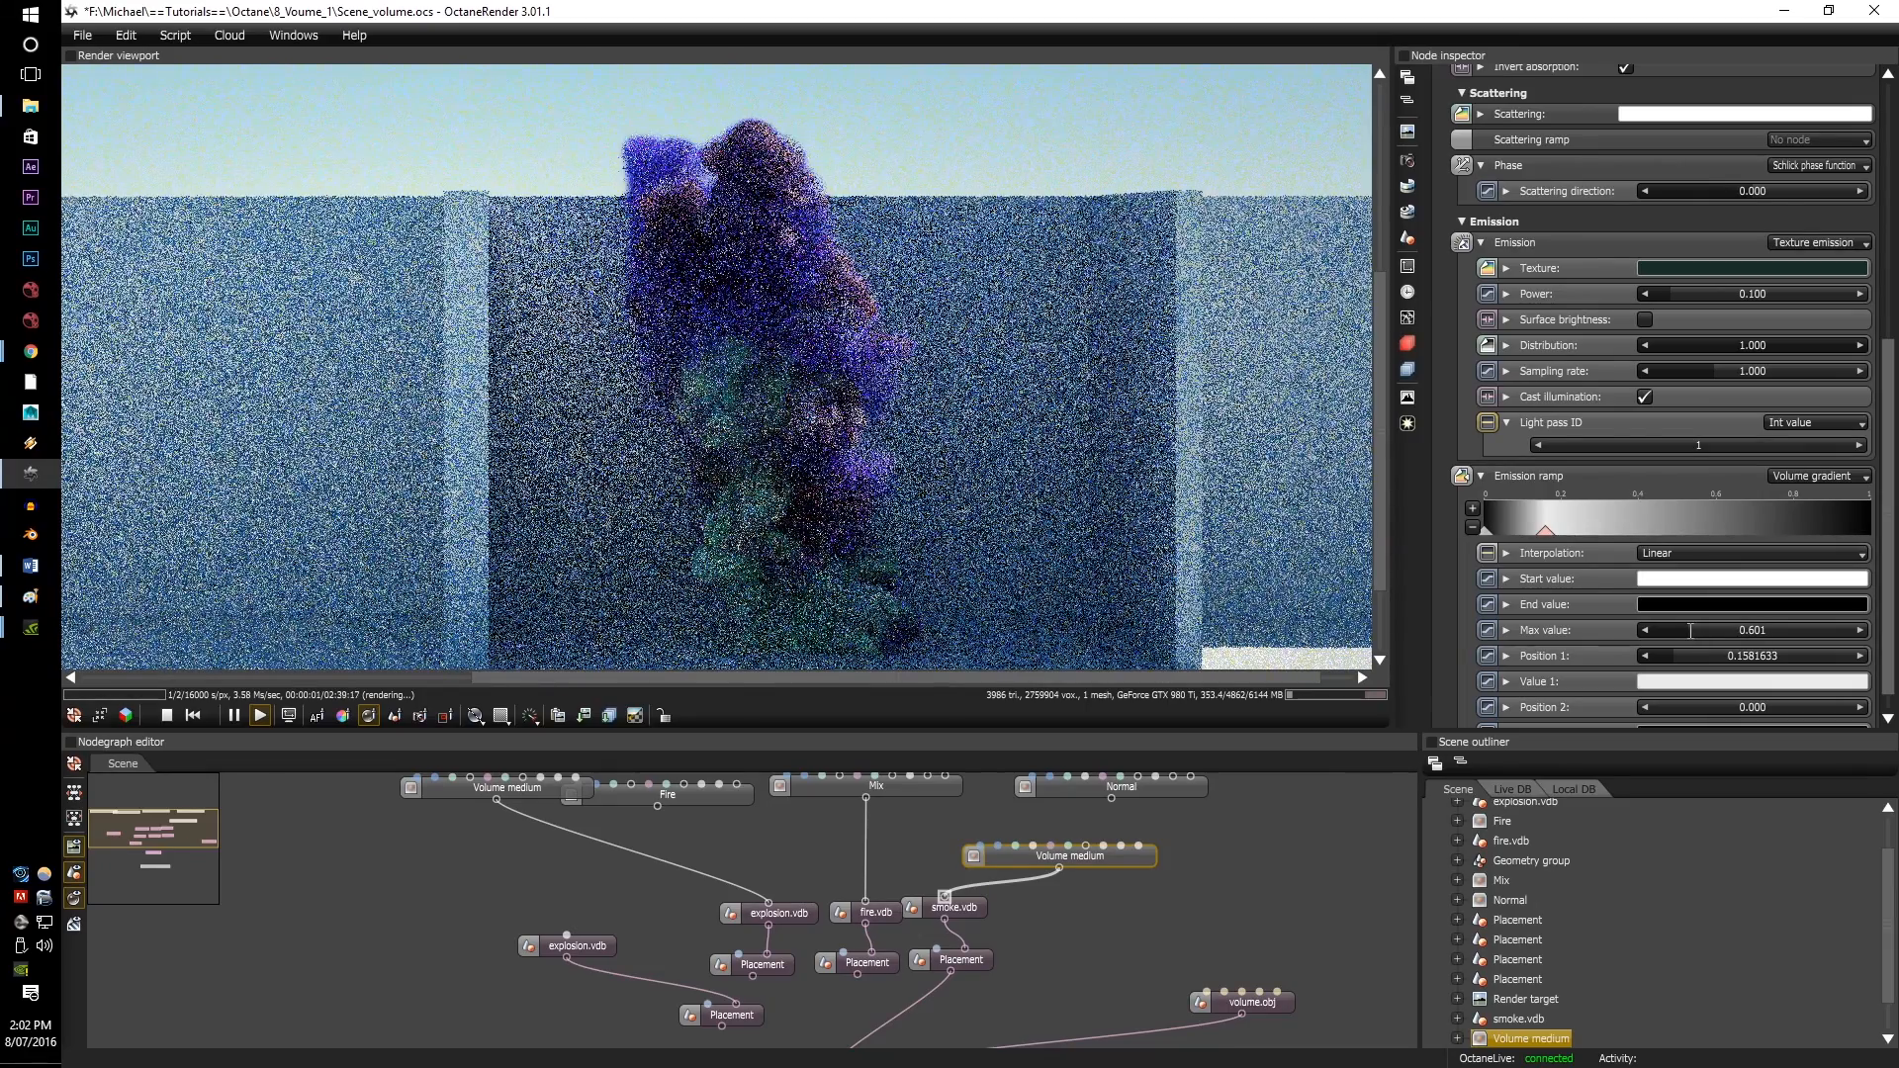
drag(1717, 630, 1675, 633)
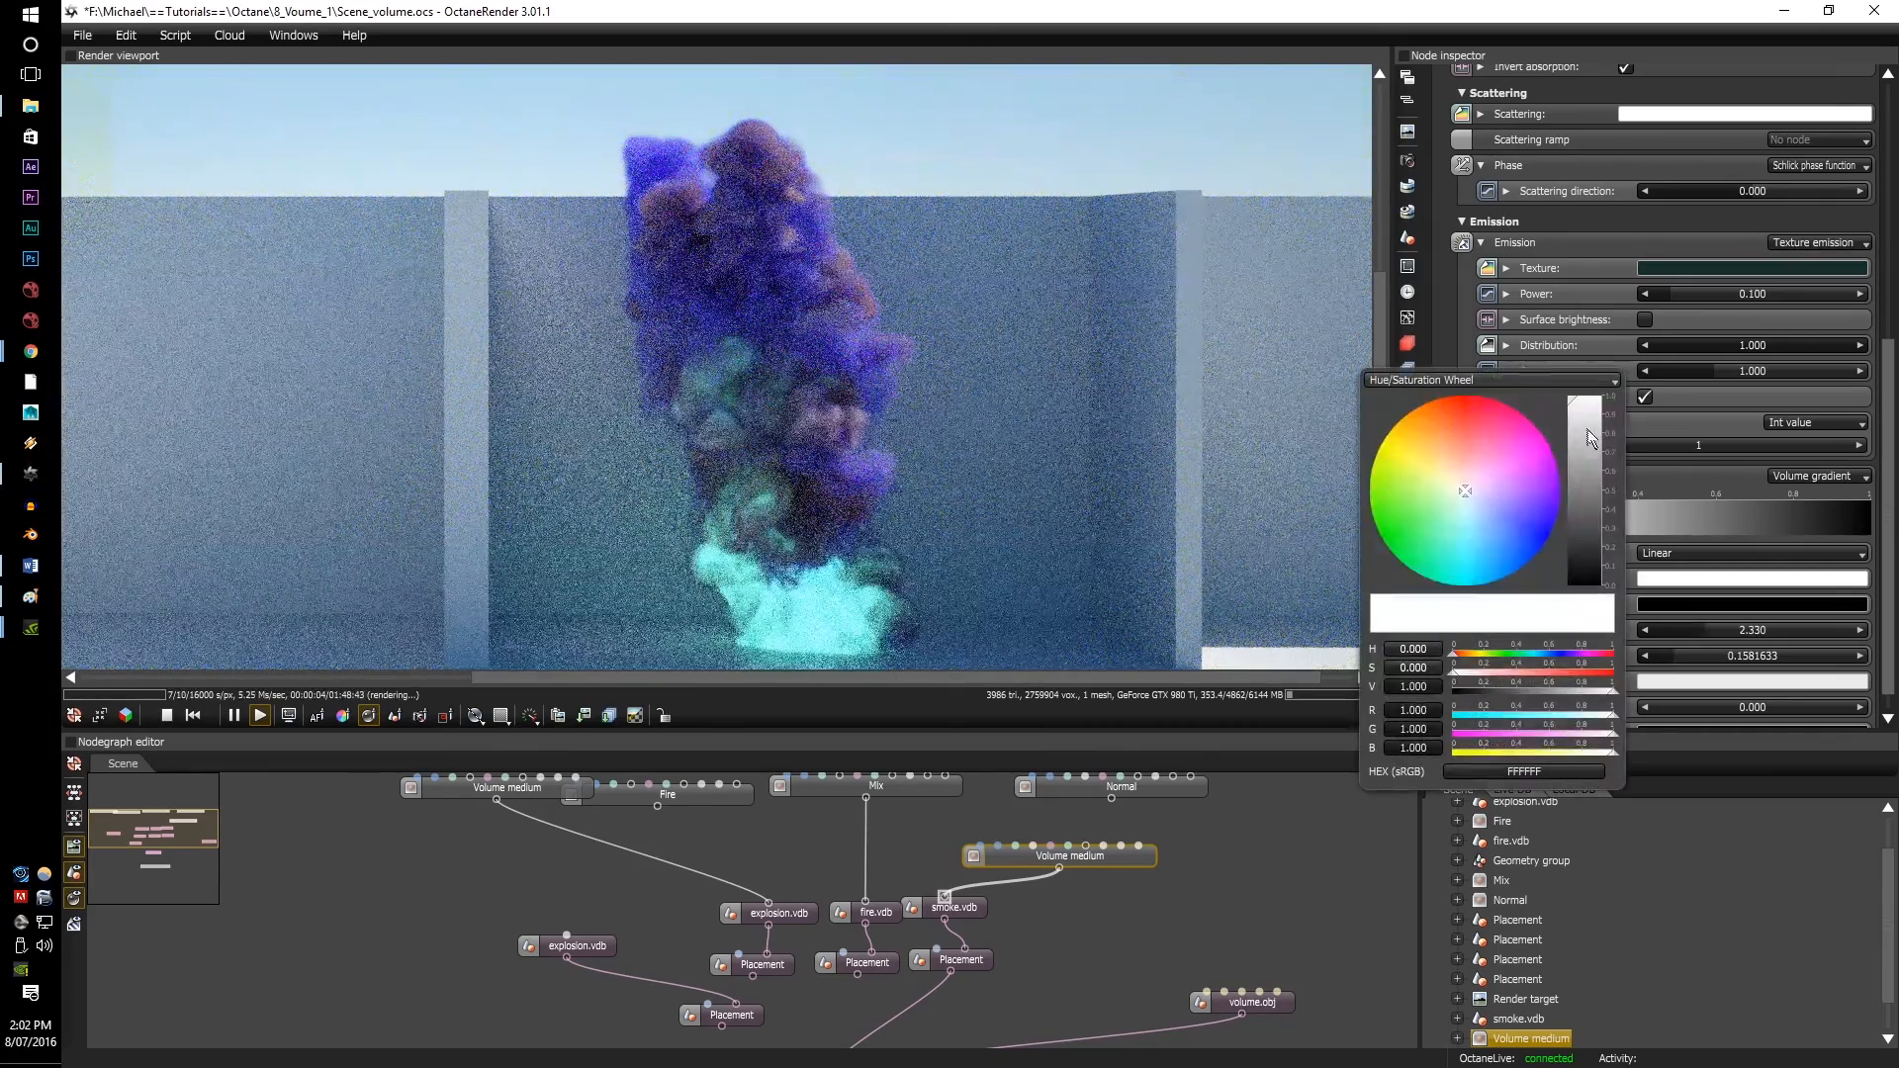
Step: Set the emission ramp's start value to light grey, hex BABABA
click(1585, 426)
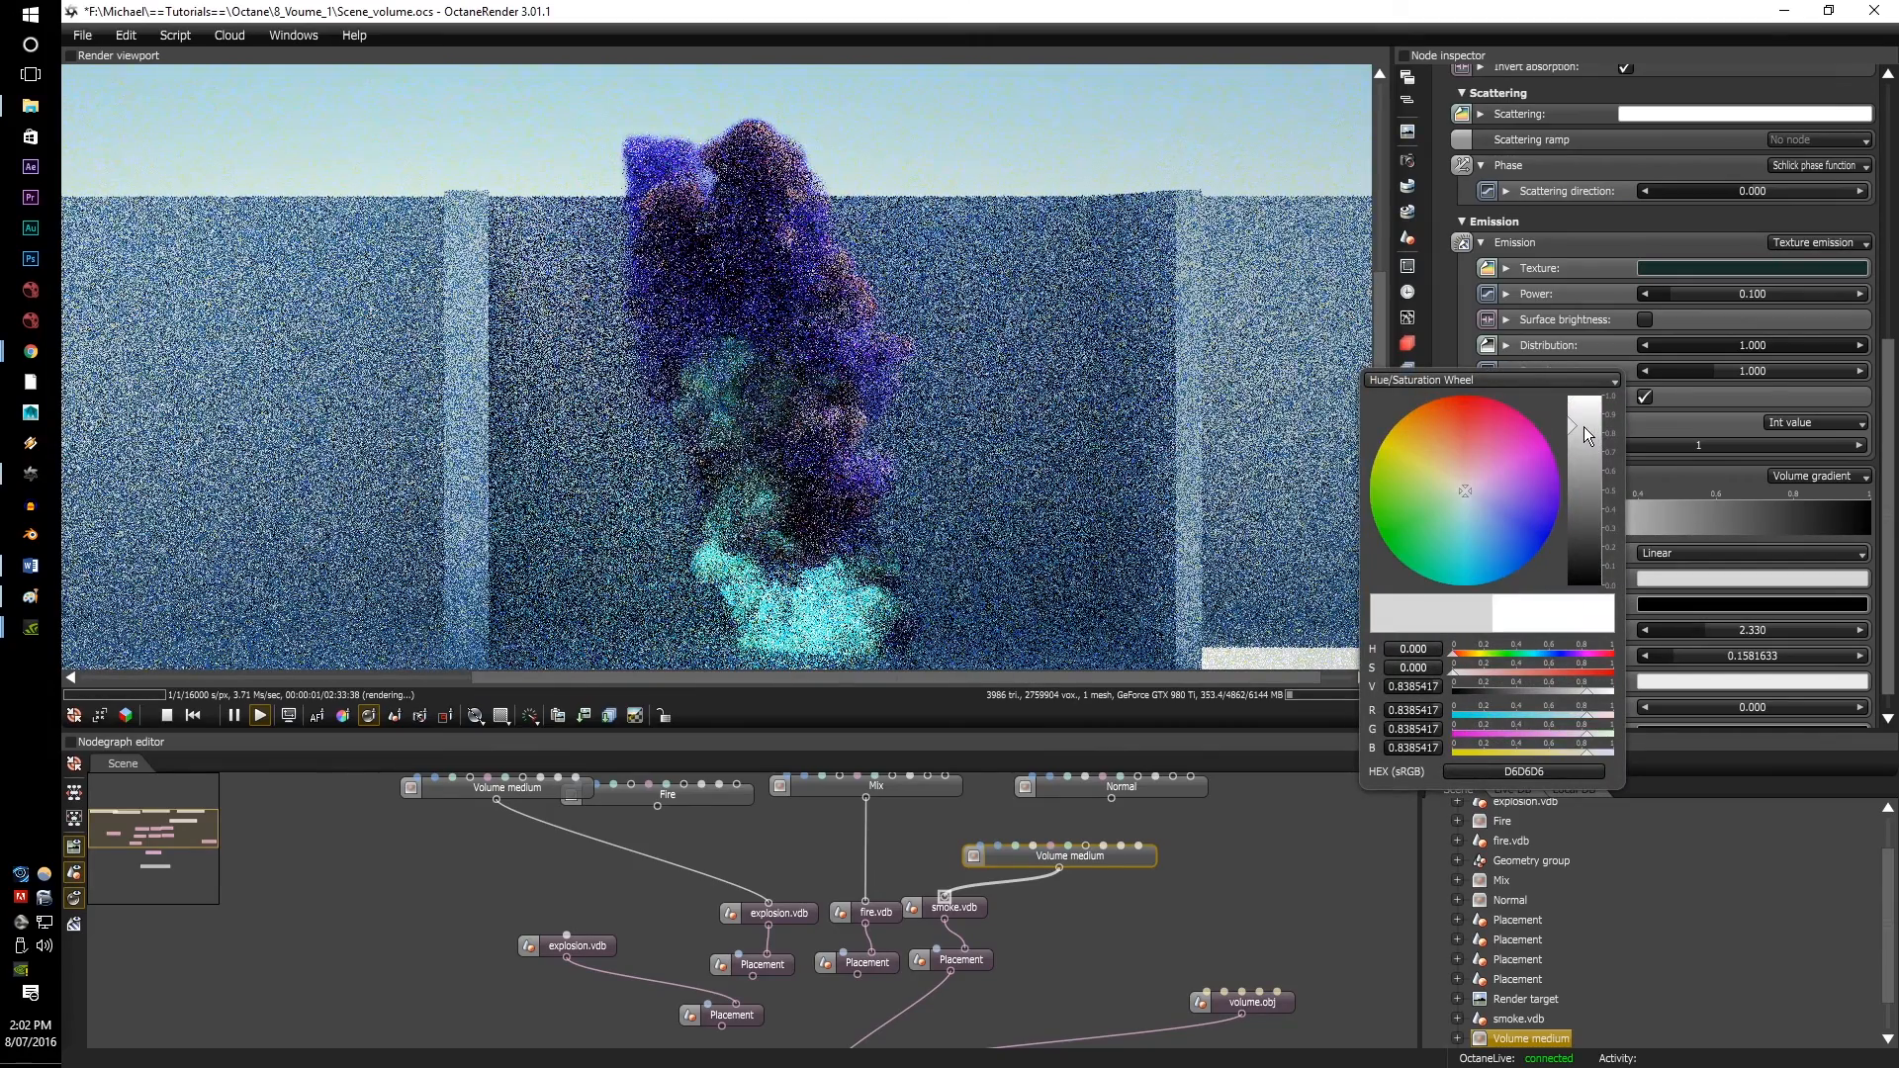
click(1580, 447)
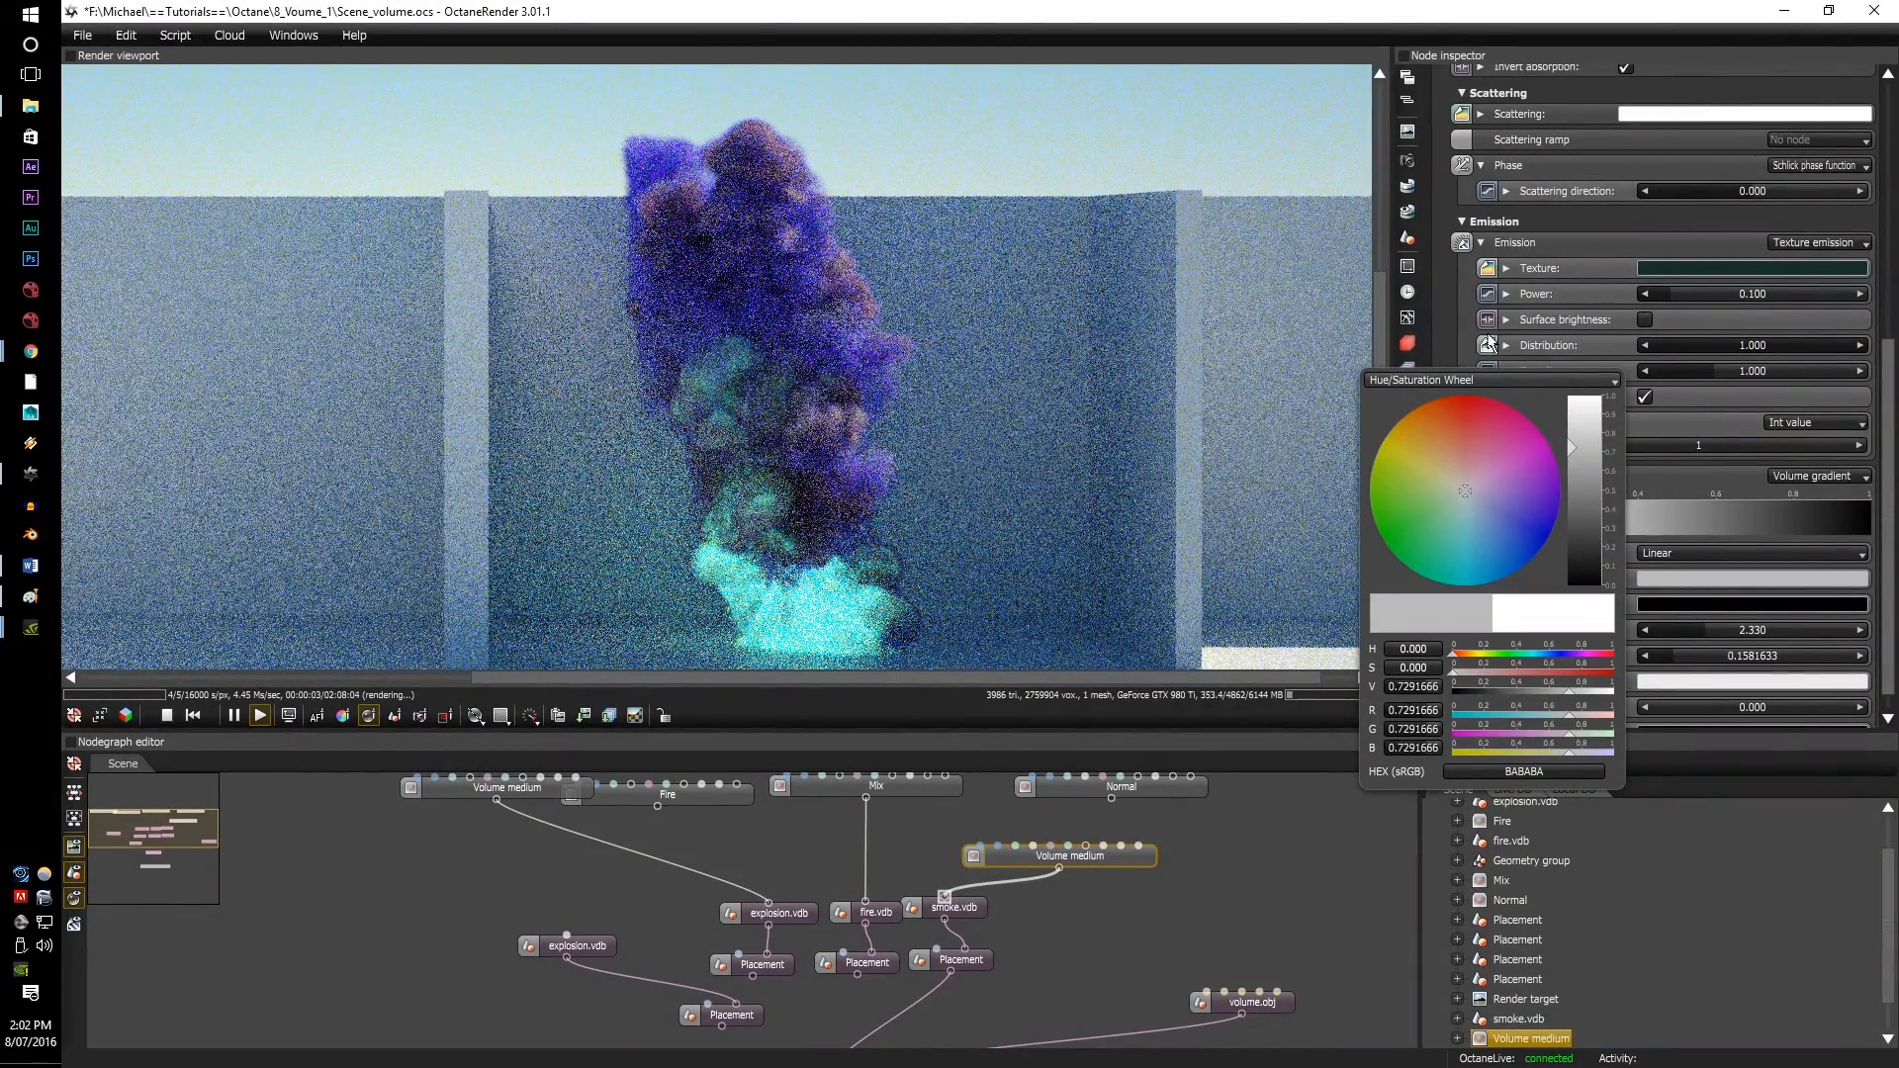
click(1444, 293)
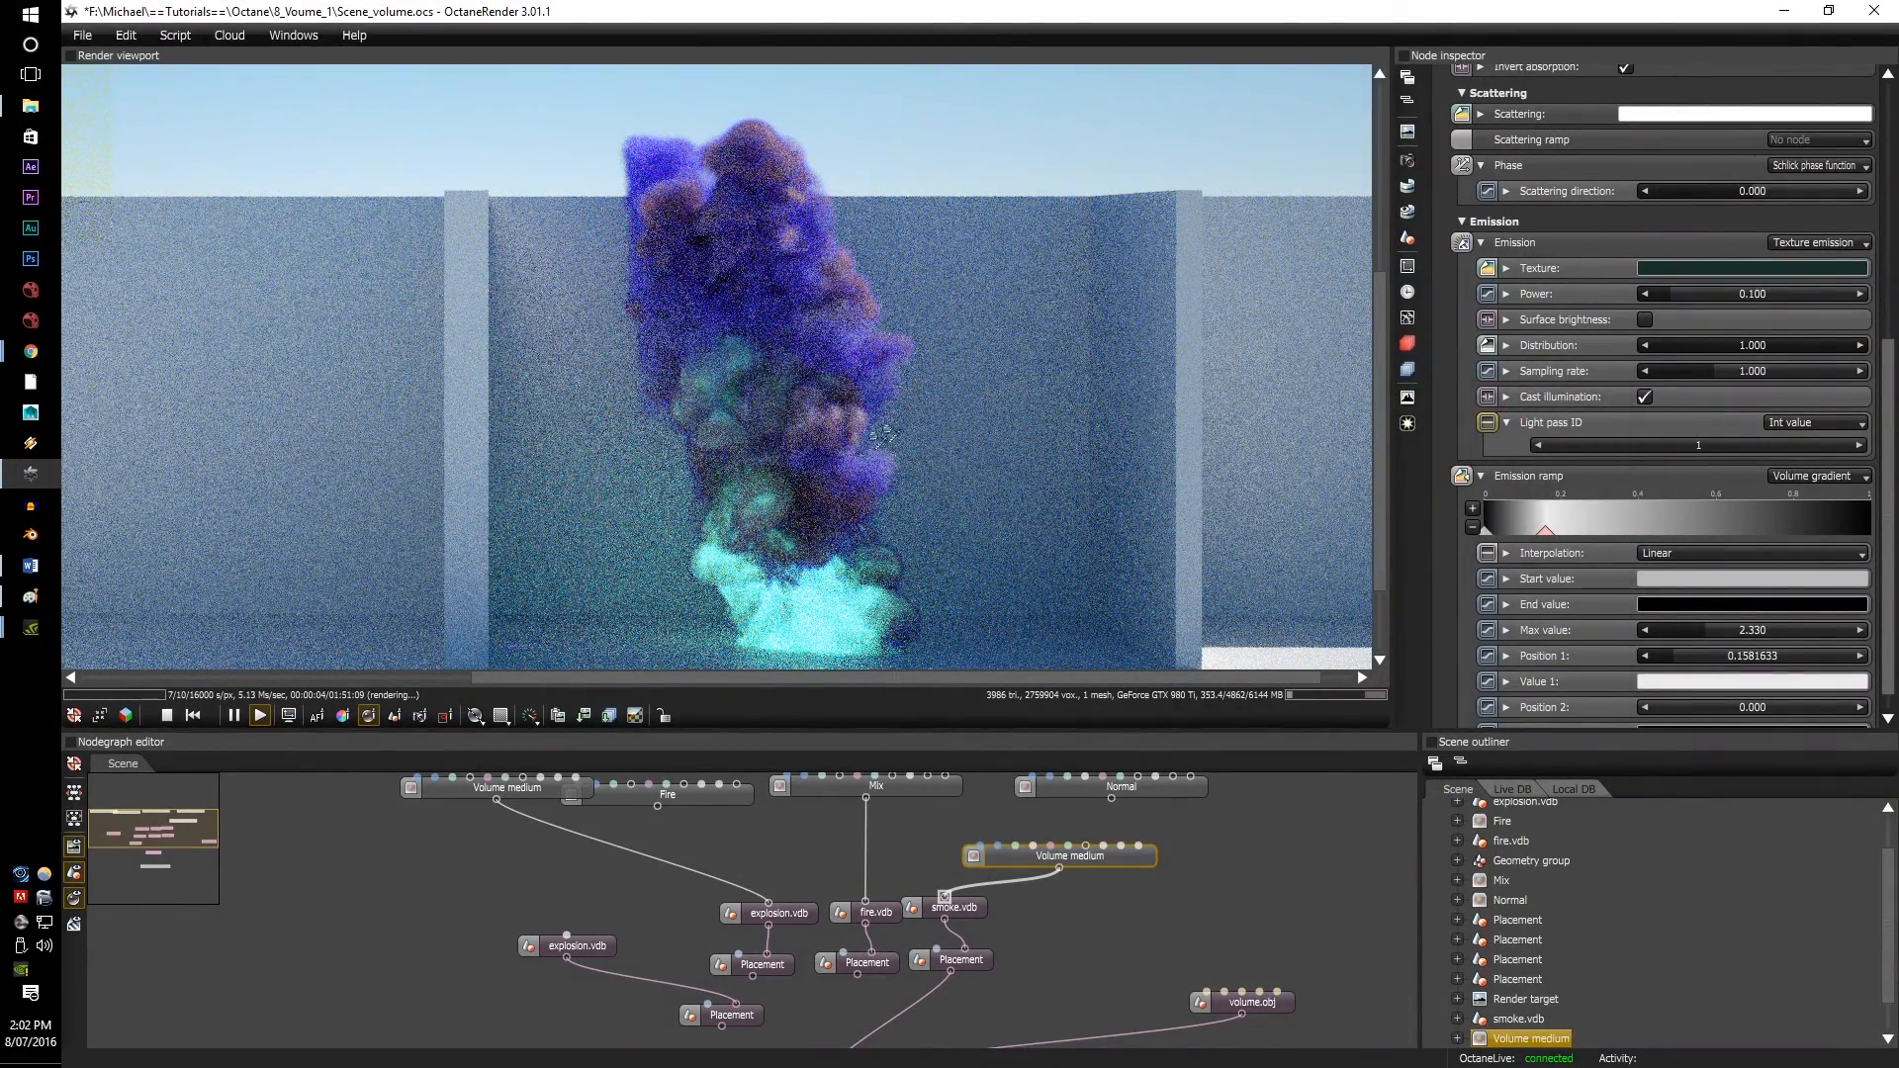
Step: Examine the smoke plume and its glowing teal base in the render from several viewpoints and distances
right_drag(858, 528, 858, 451)
scroll(818, 460, up, 2)
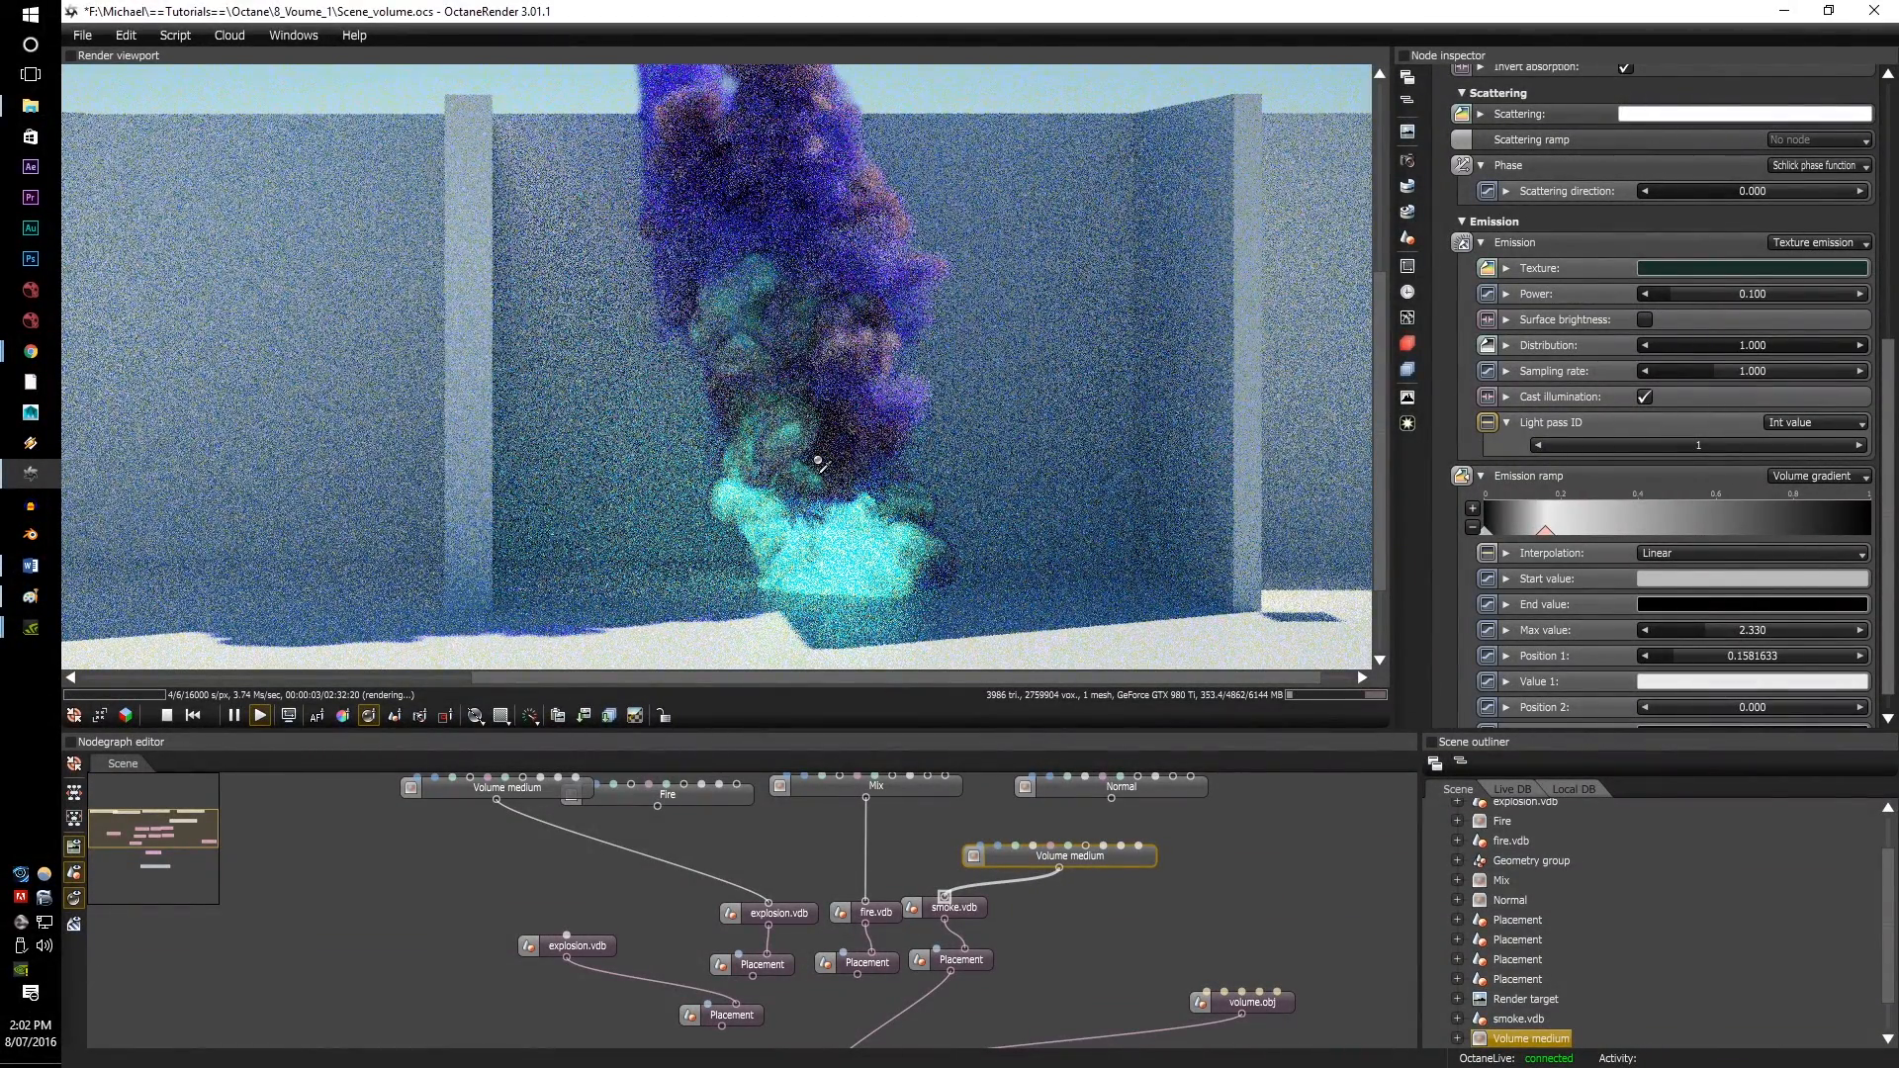
click(796, 519)
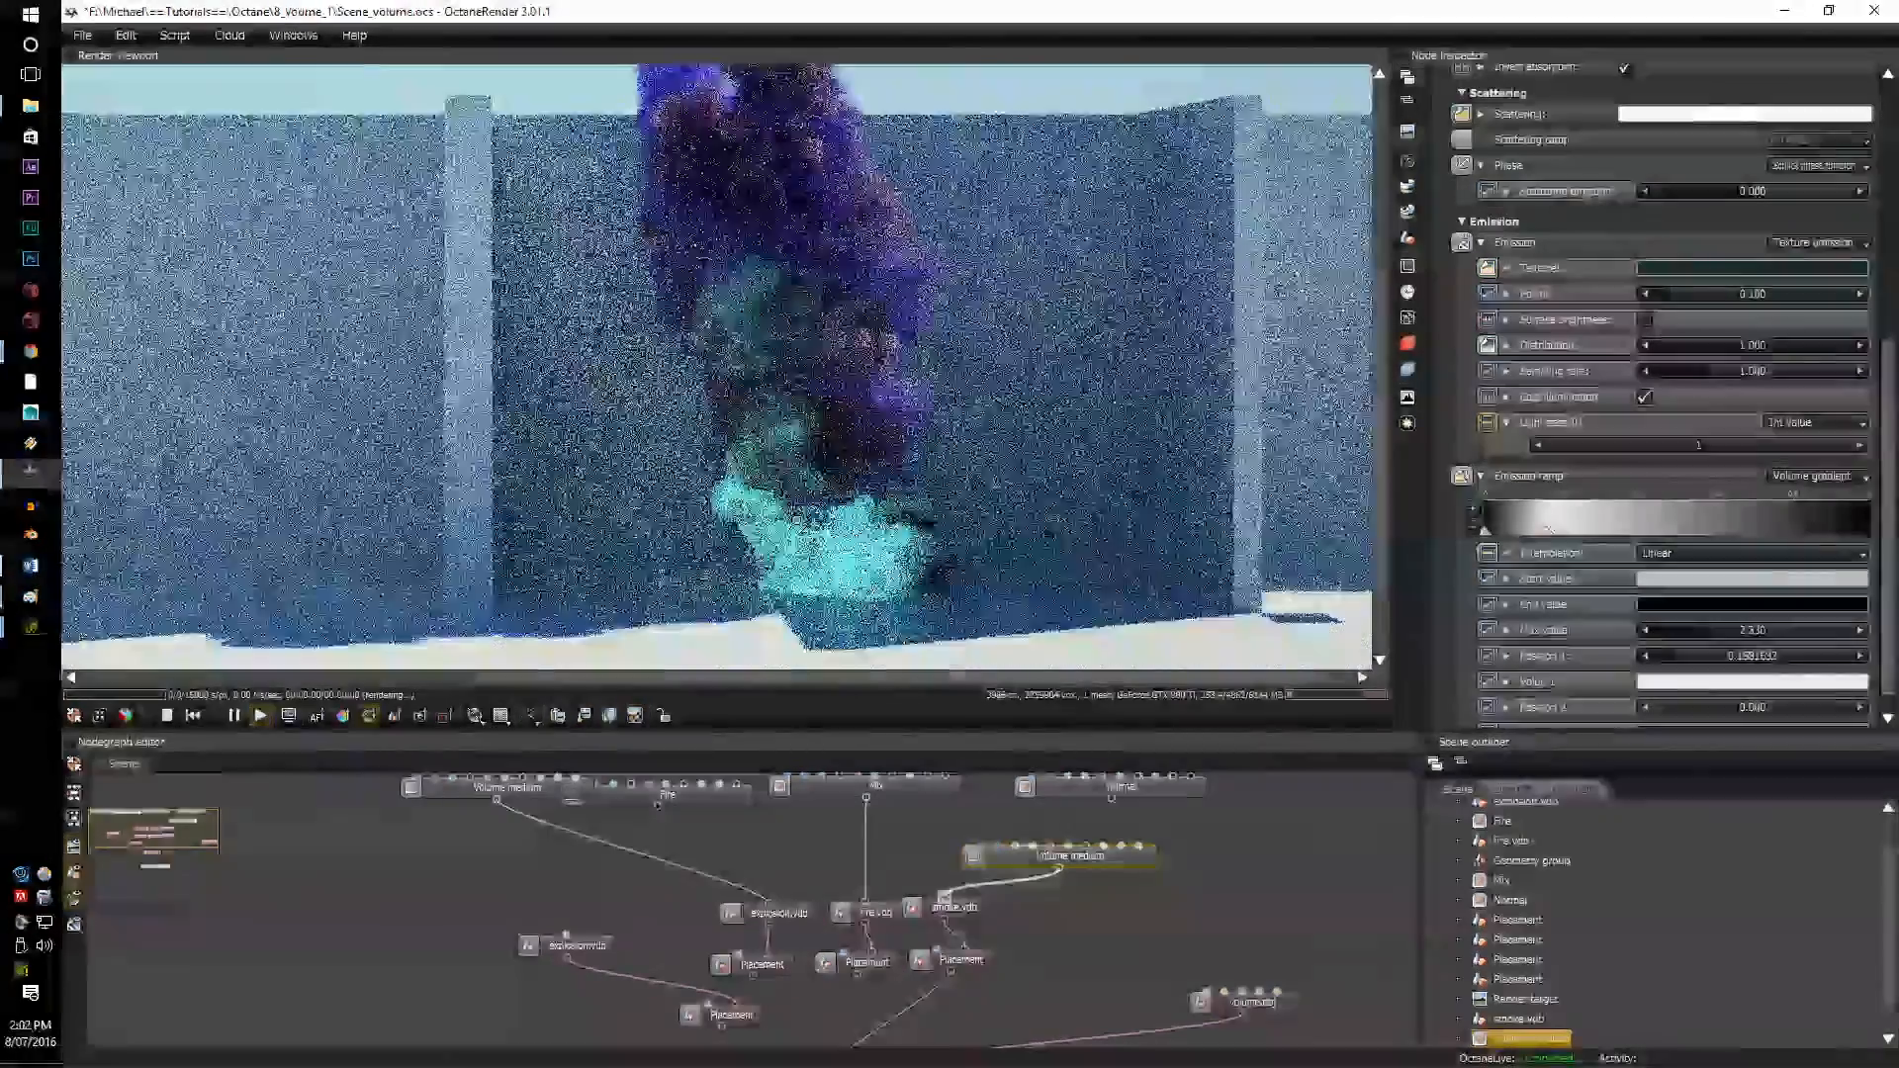
right_drag(796, 520, 739, 590)
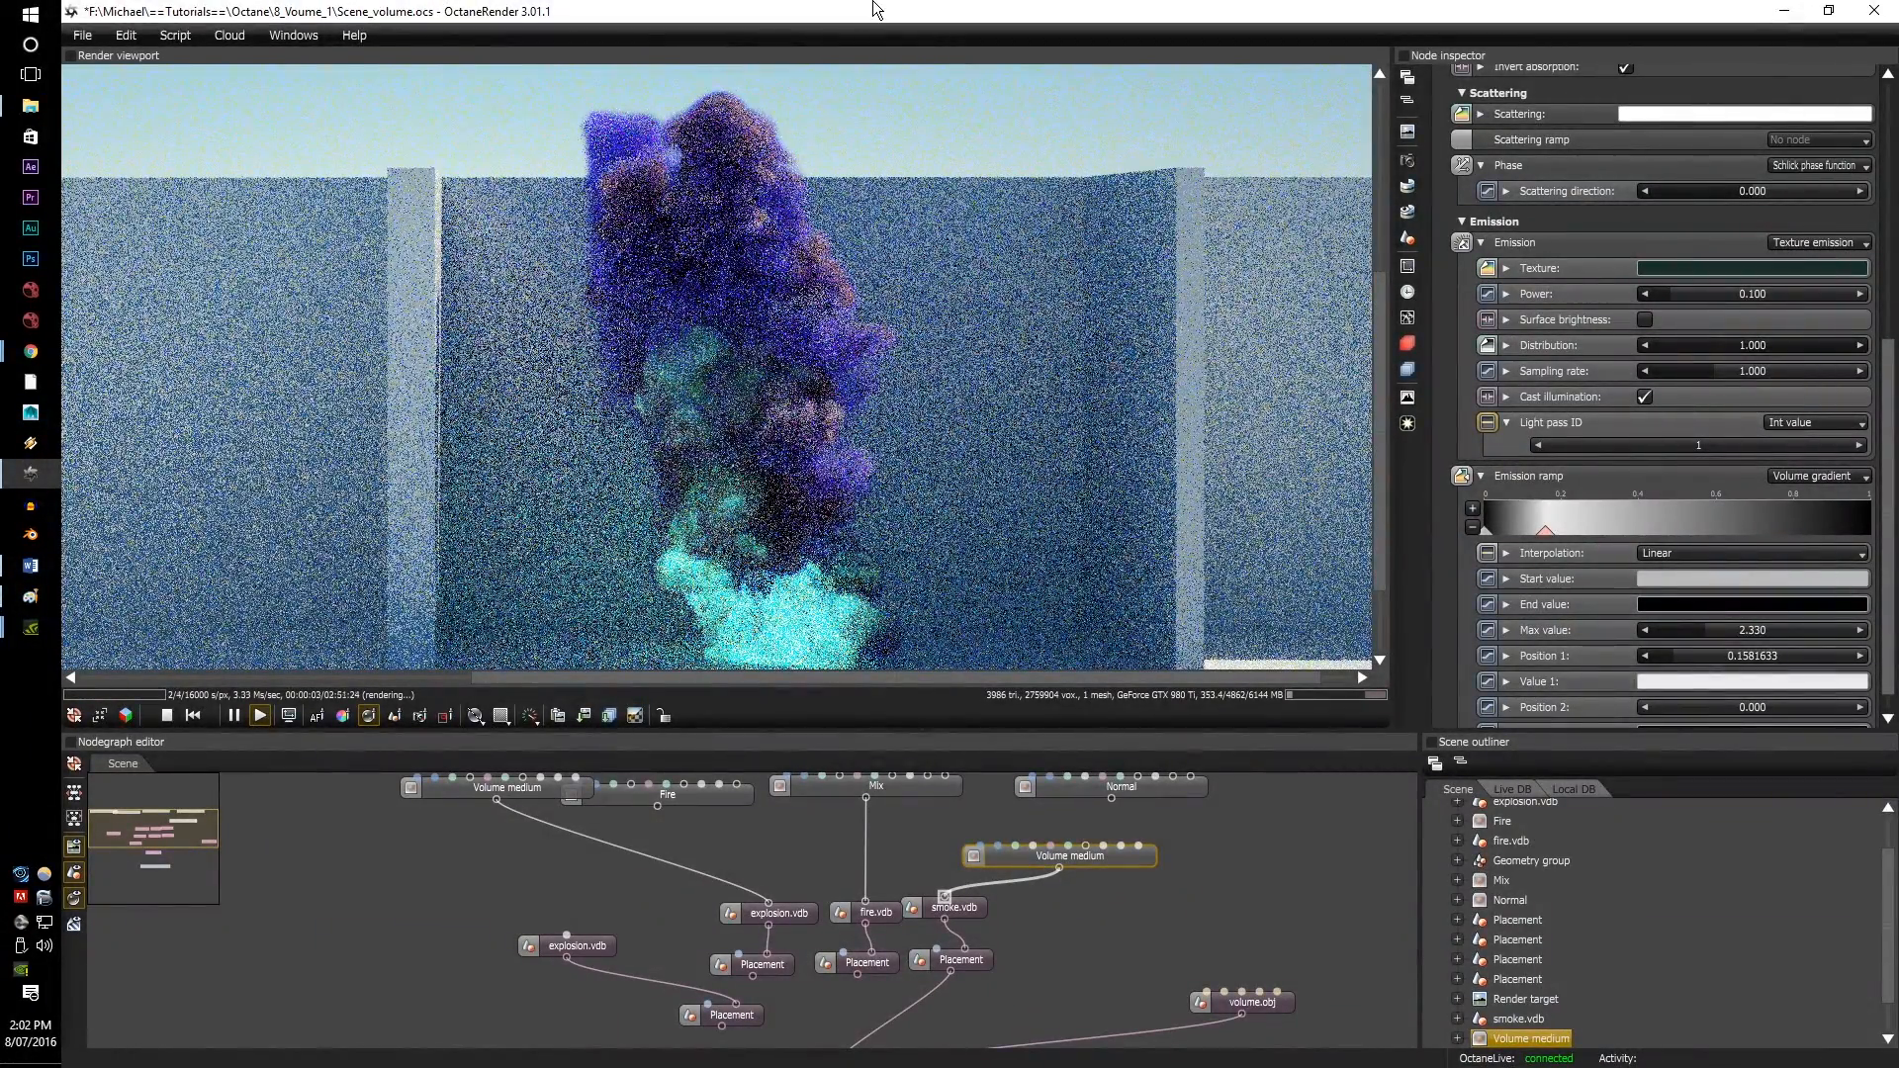
scroll(791, 613, up, 3)
scroll(789, 583, down, 3)
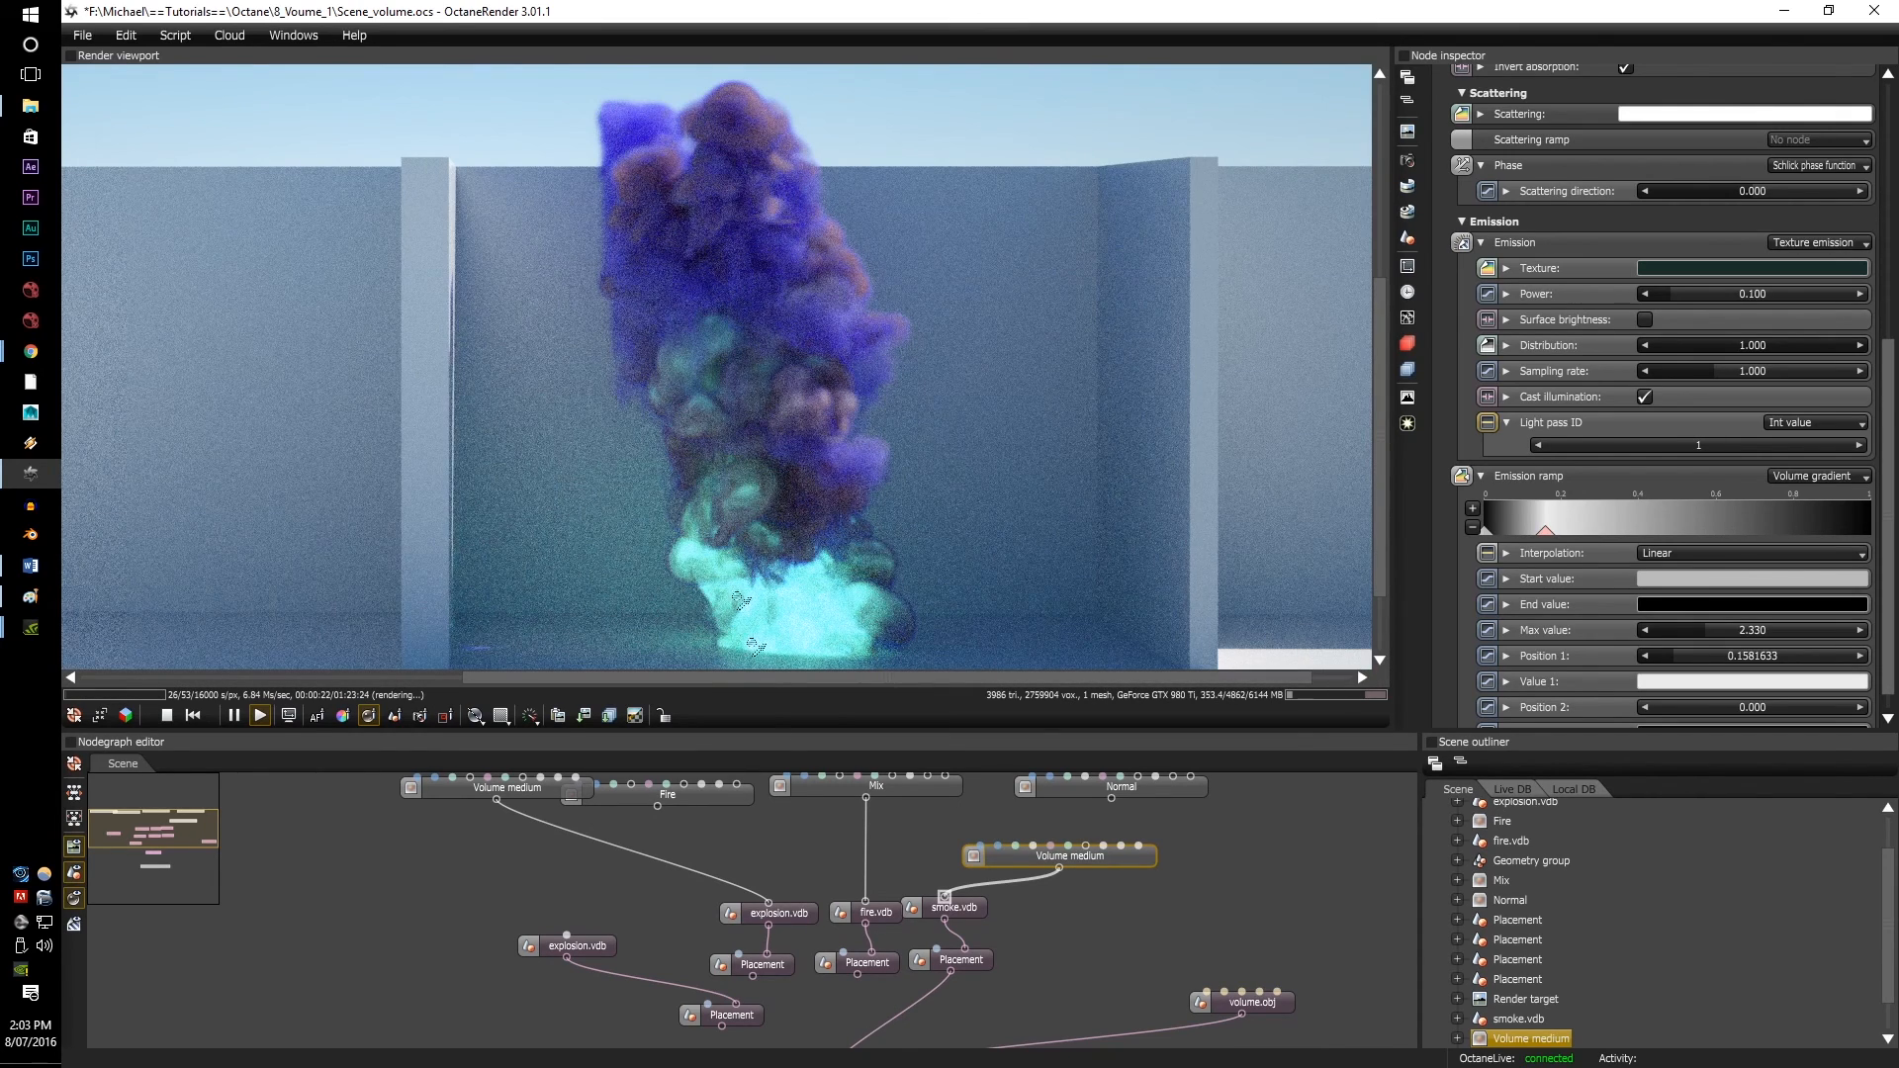
Step: Reposition the smoke's Volume medium node in the graph so that it sits just above smoke.vdb
drag(1124, 988, 953, 991)
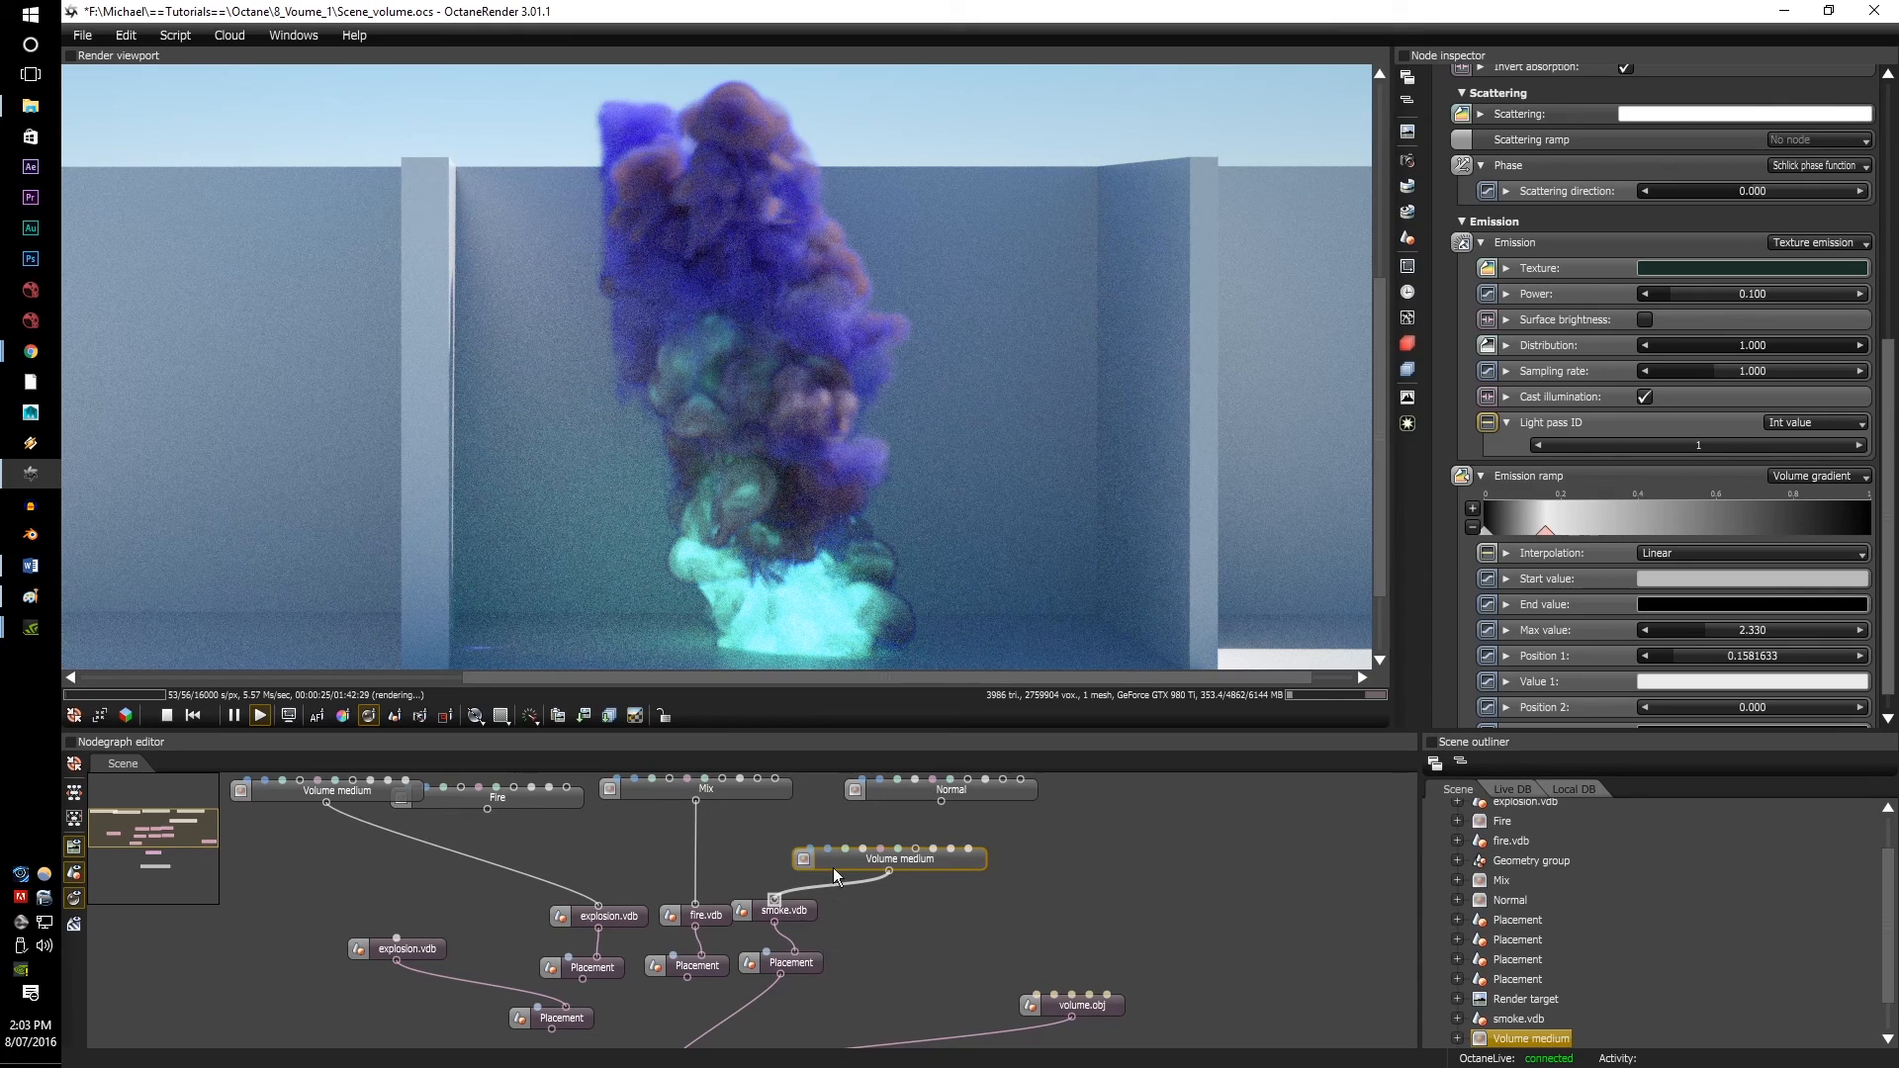
drag(930, 873, 822, 841)
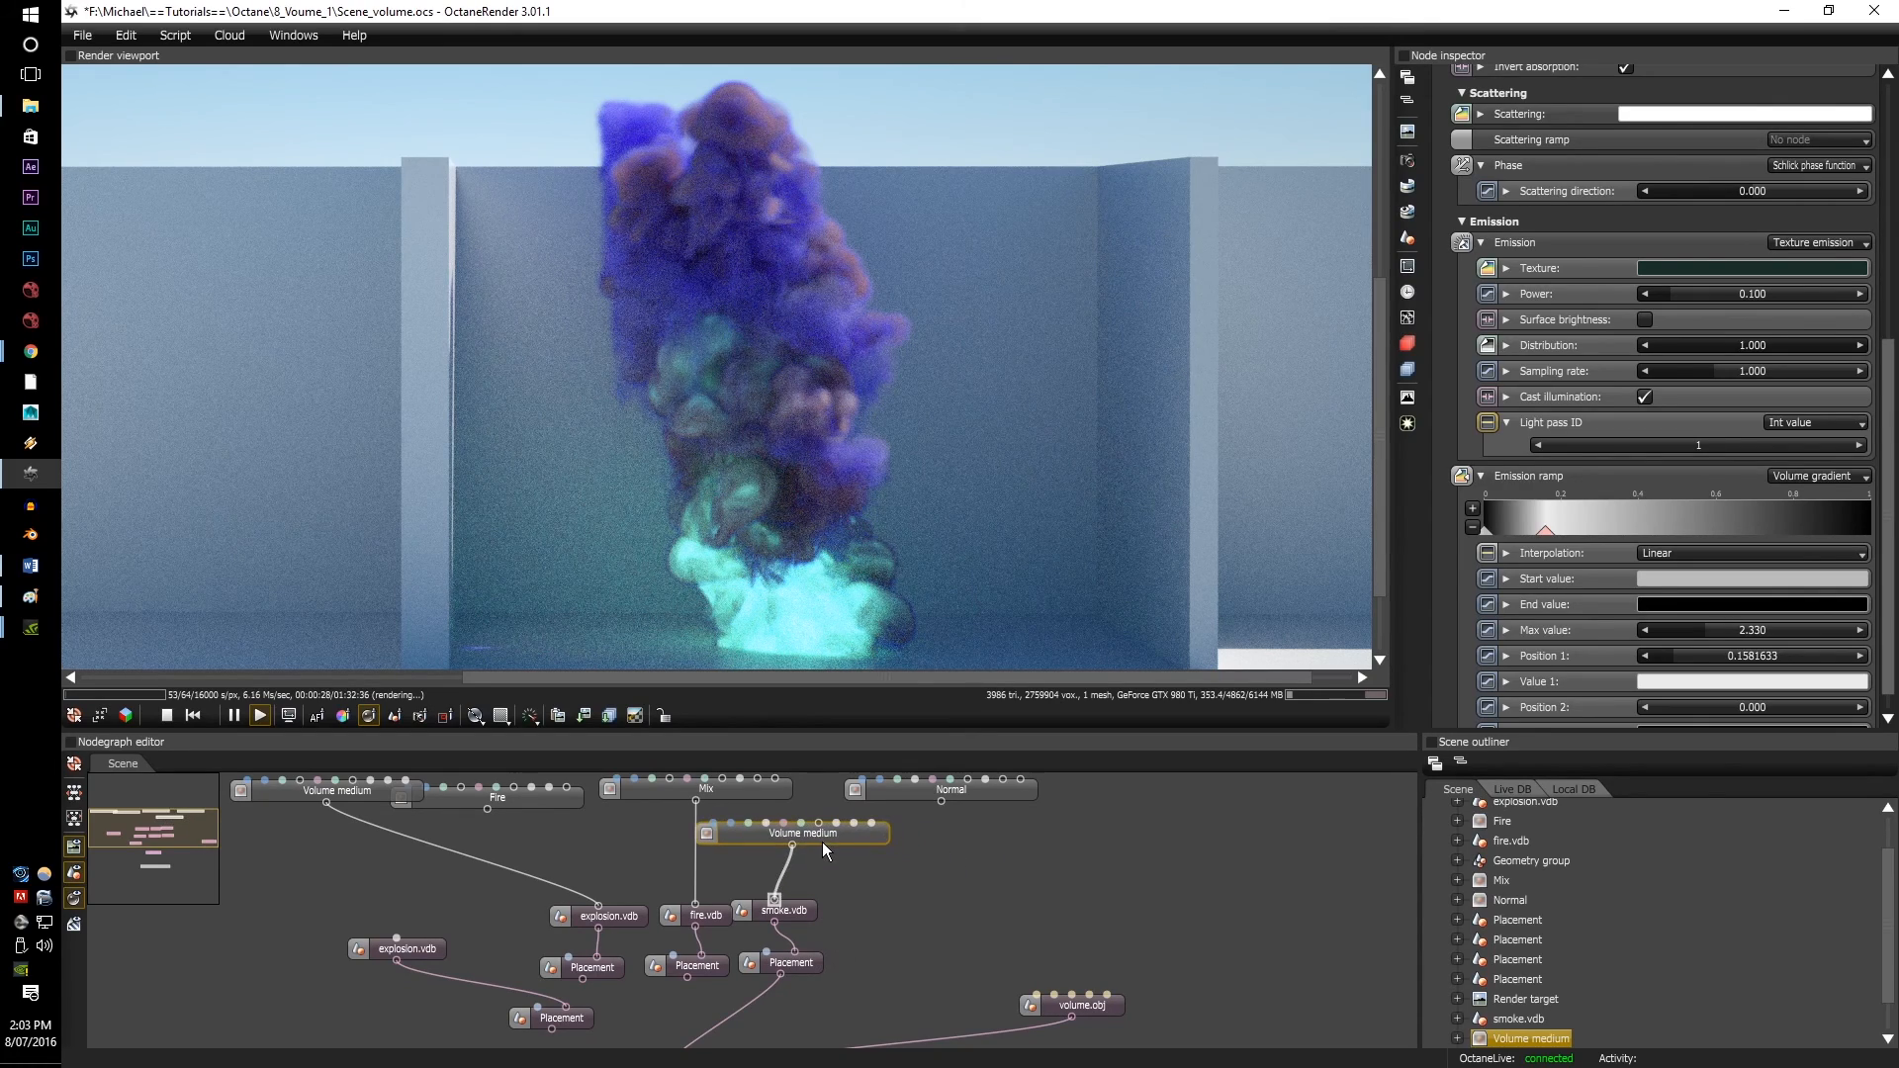
click(880, 869)
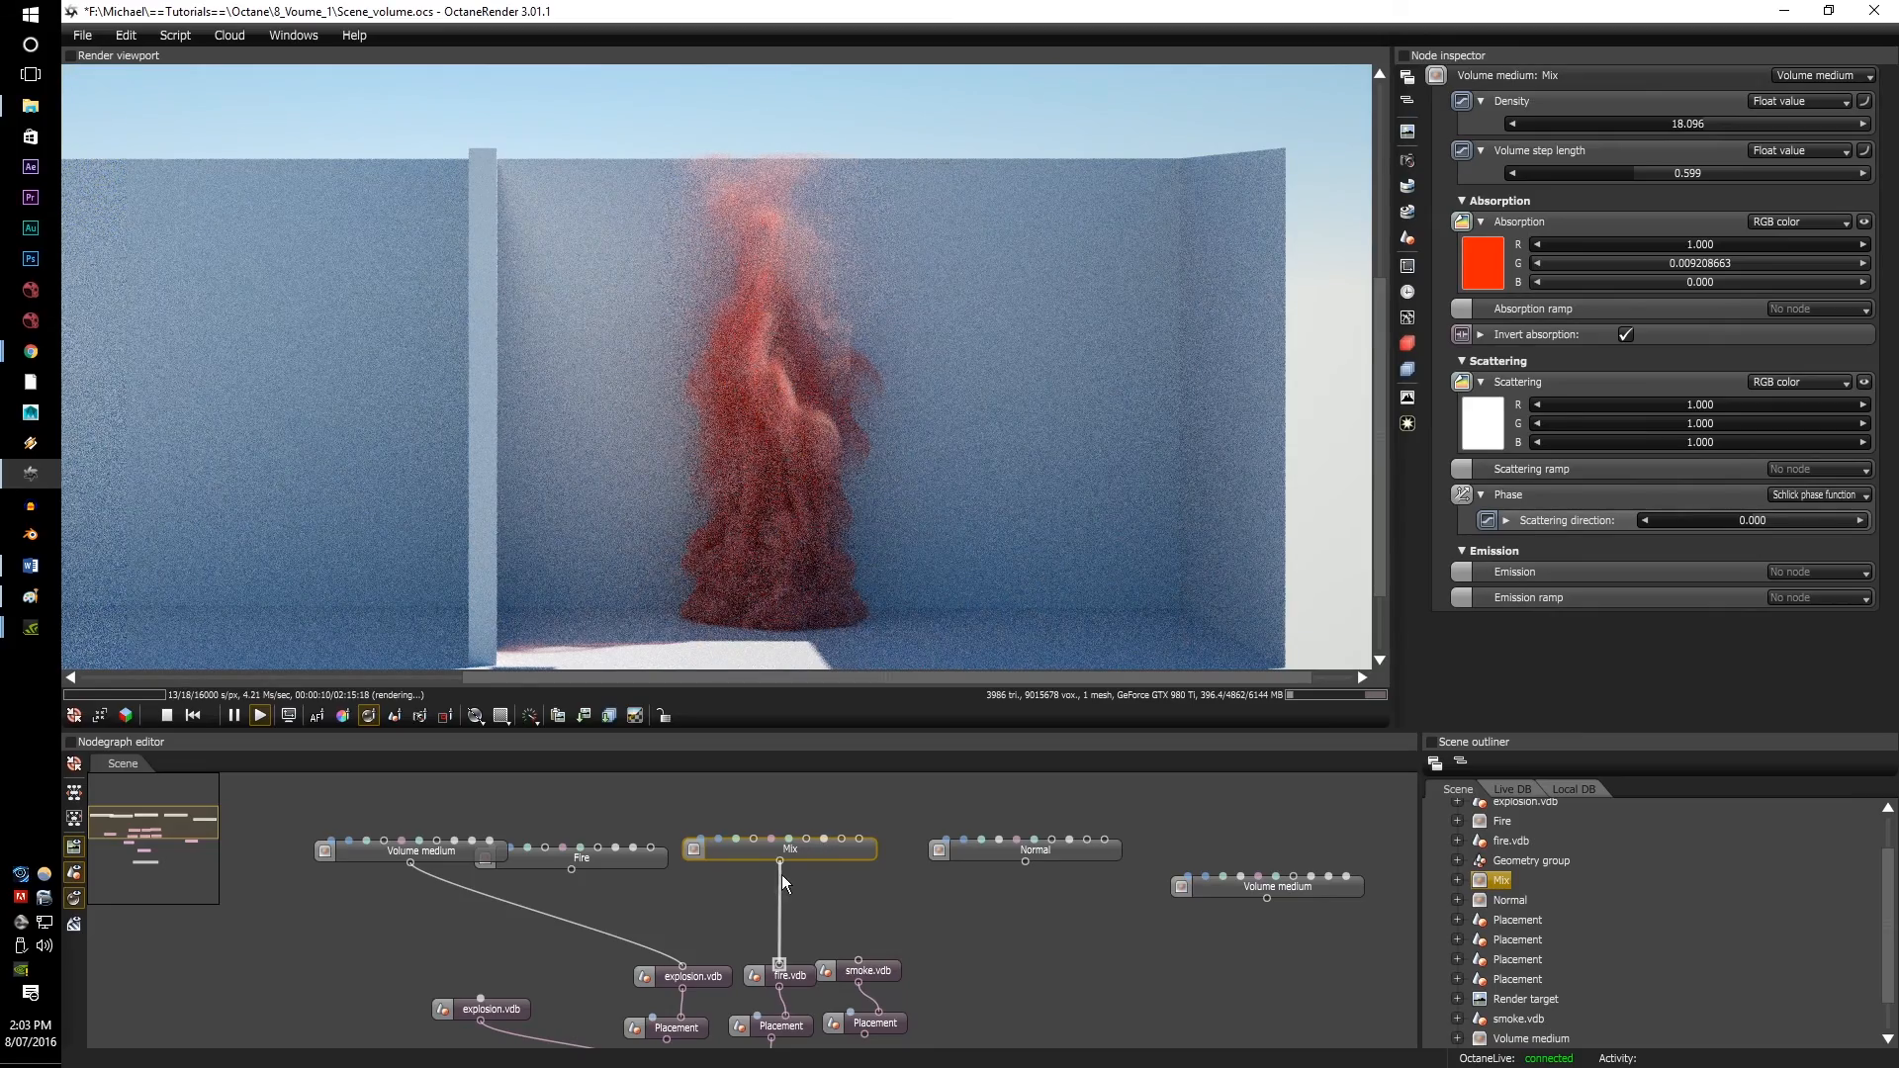
Step: Disconnect the Mix medium from fire.vdb and connect a new Volume medium node in its place
drag(781, 875, 811, 887)
right_click(811, 887)
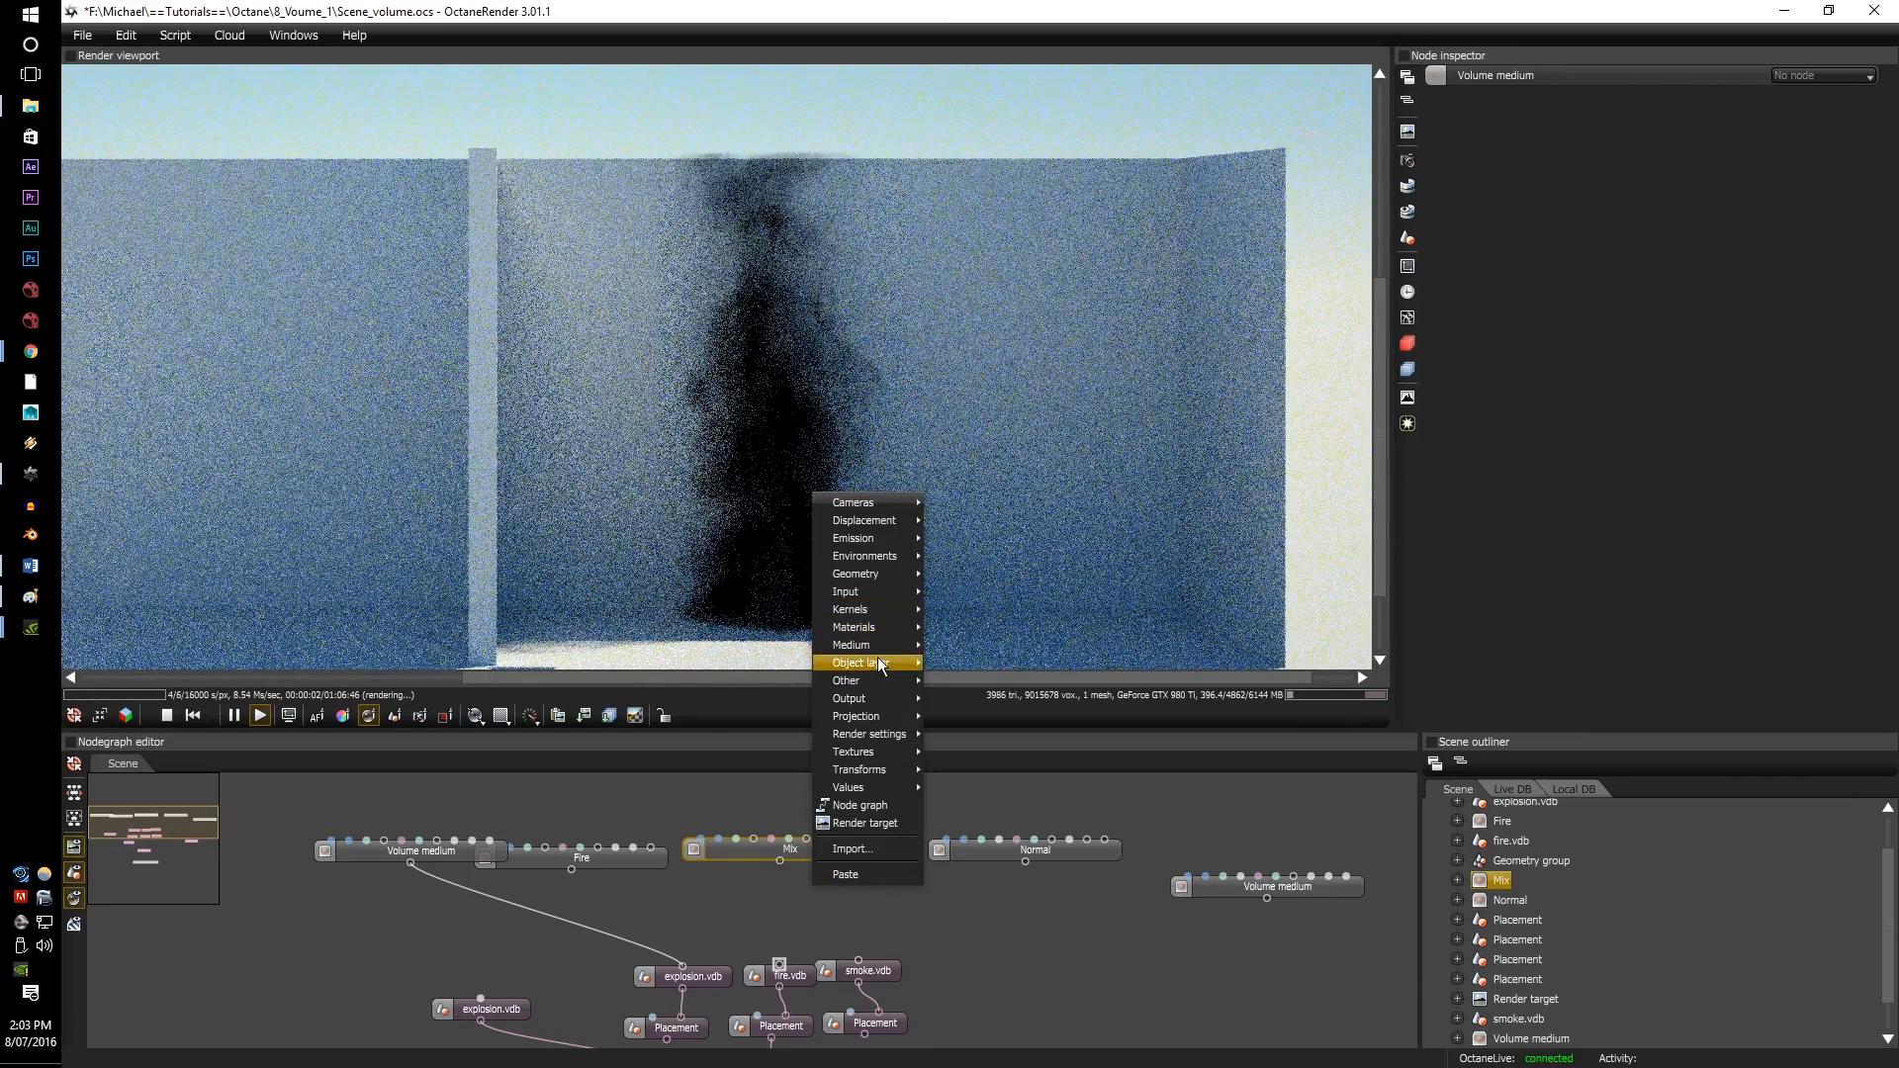
mouse_move(874, 643)
click(951, 643)
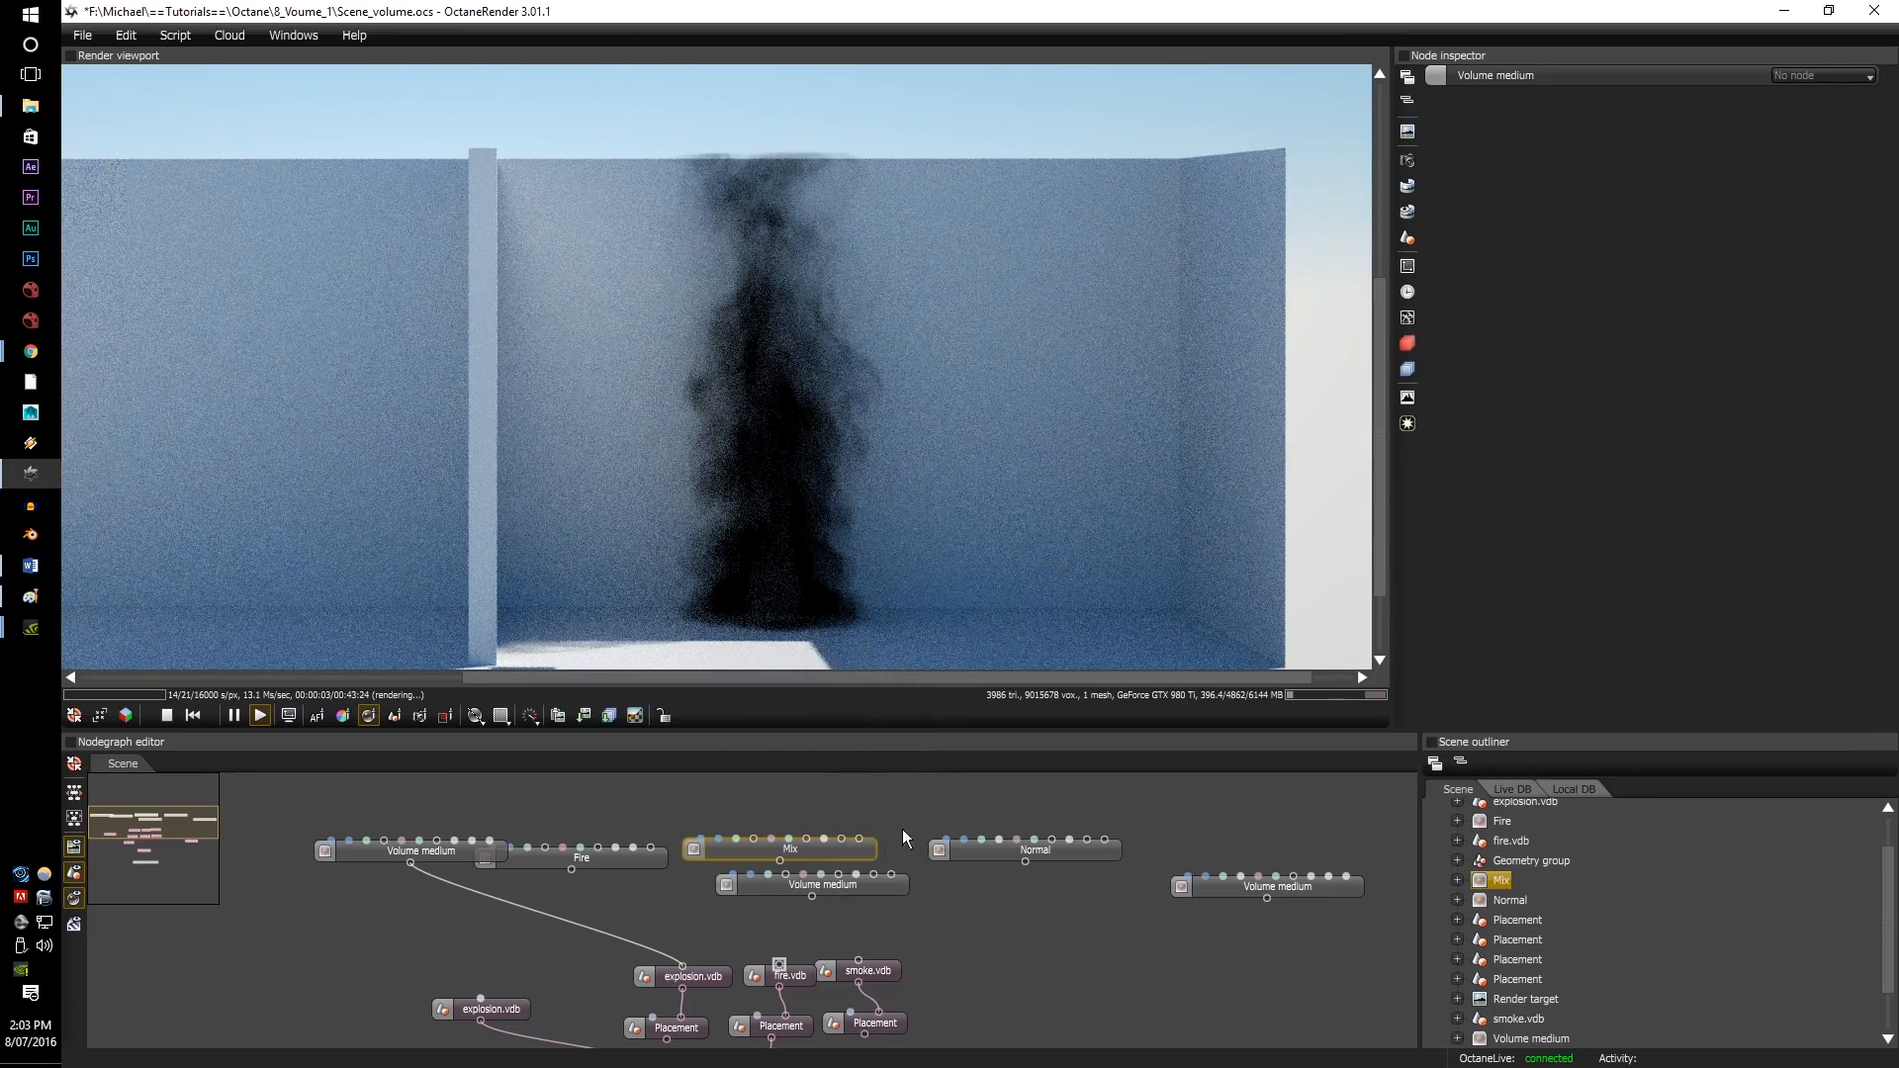
drag(803, 930, 779, 966)
middle_drag(969, 942, 1004, 725)
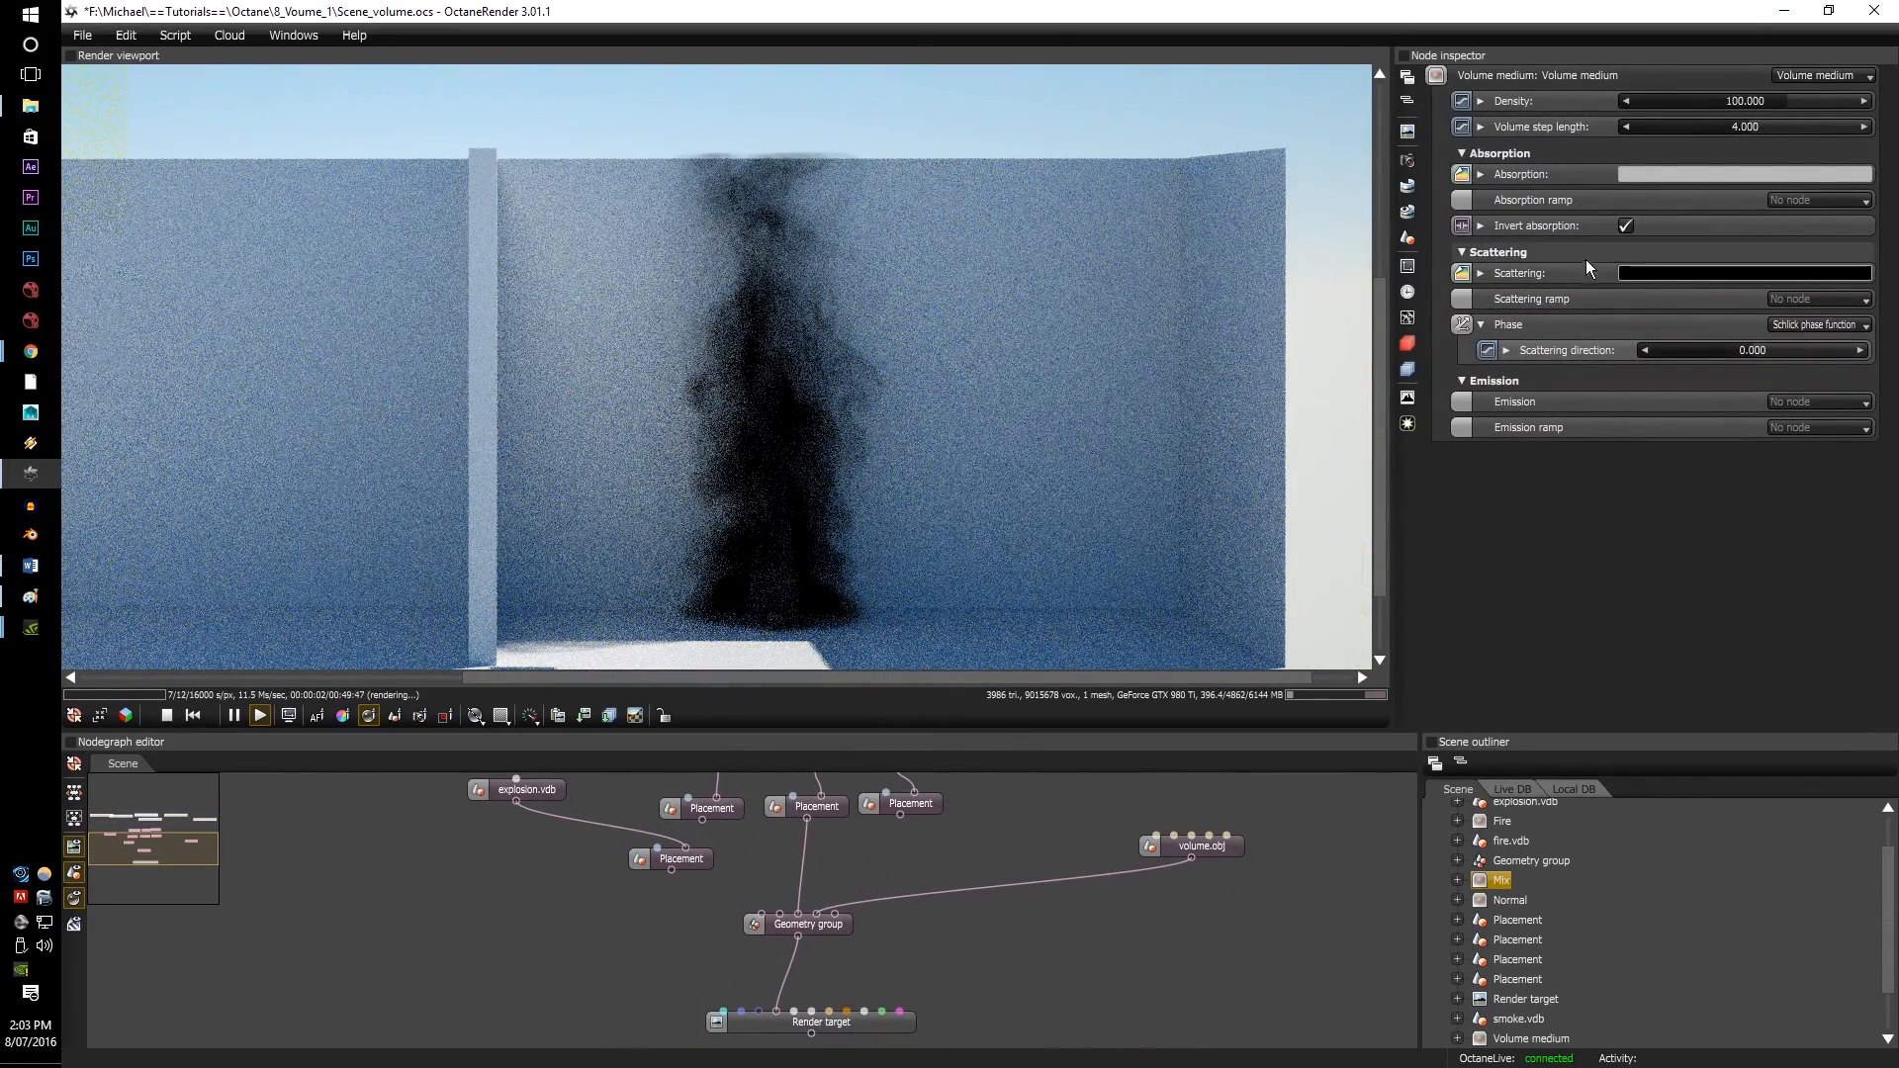
Step: Set the new medium's scattering colour to white and its absorption colour to red, hex BA292C
click(1624, 272)
drag(1565, 156, 1565, 91)
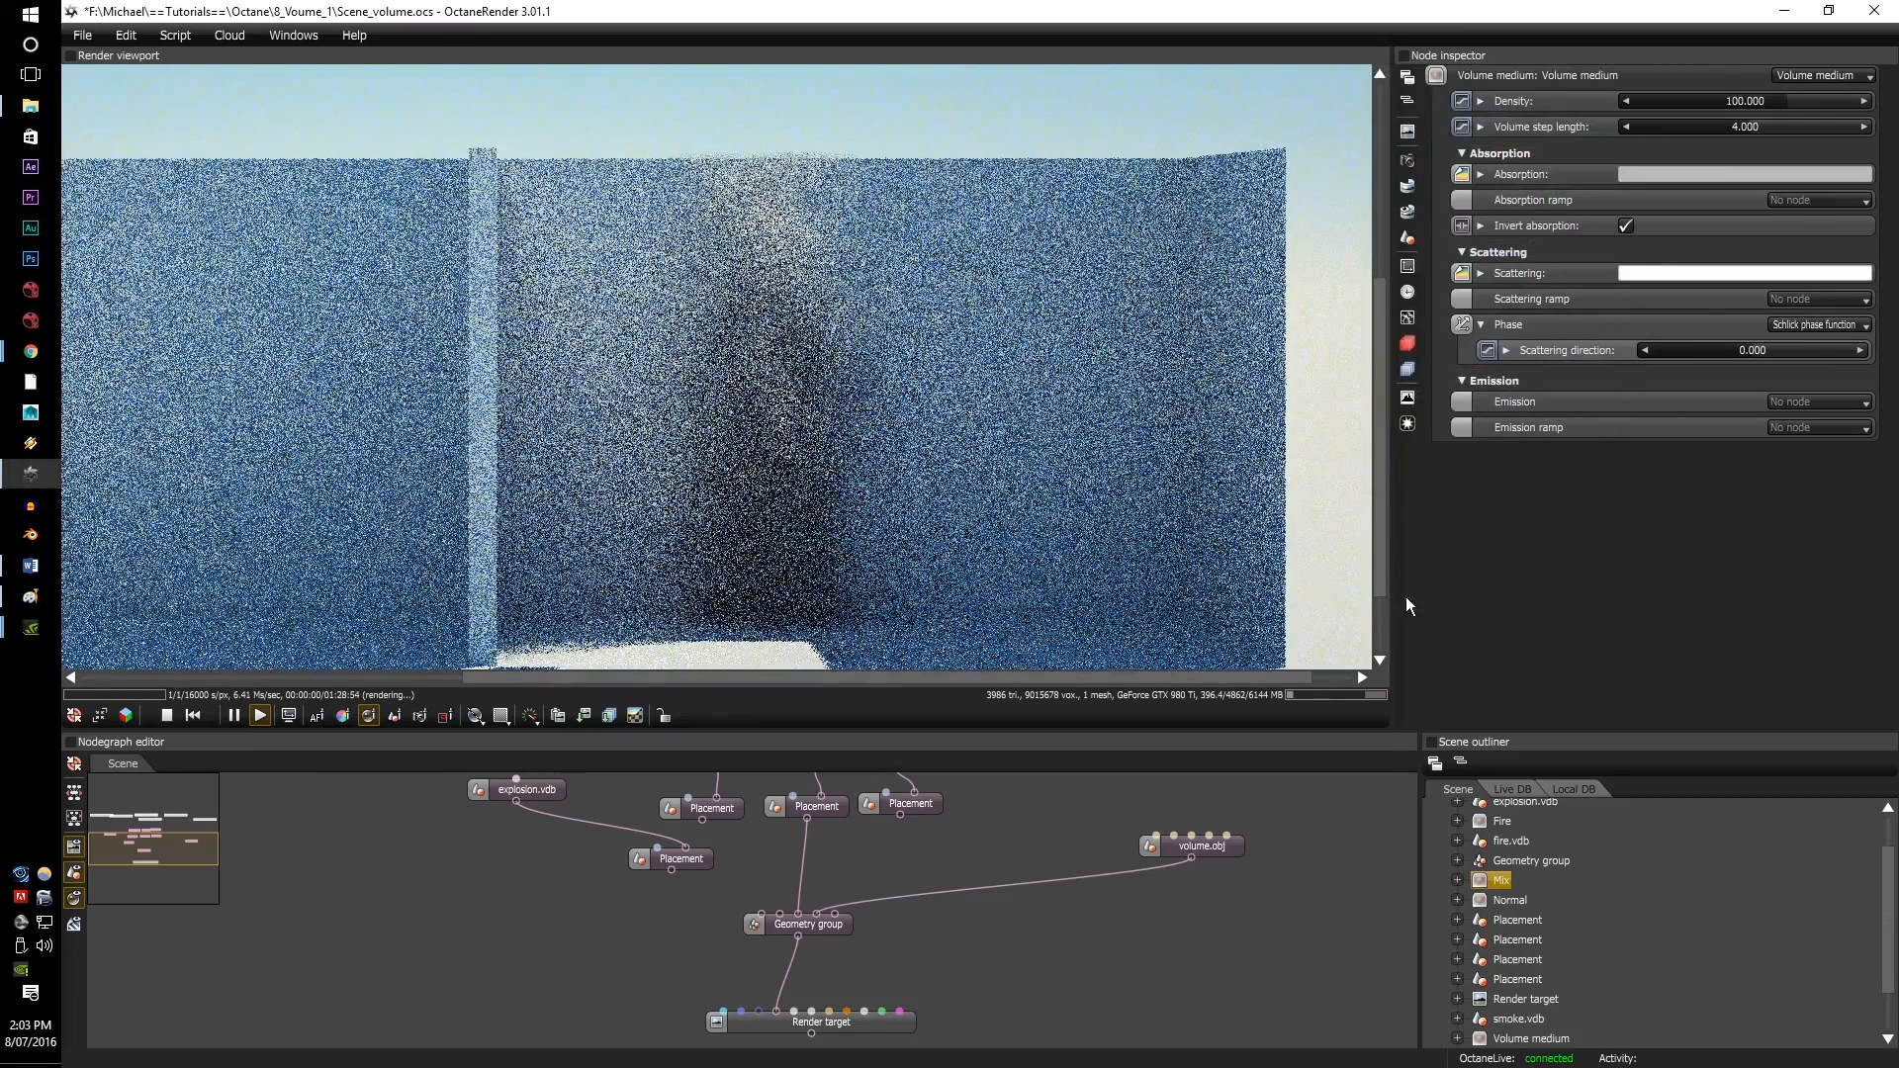
drag(939, 384, 810, 473)
right_drag(803, 504, 777, 442)
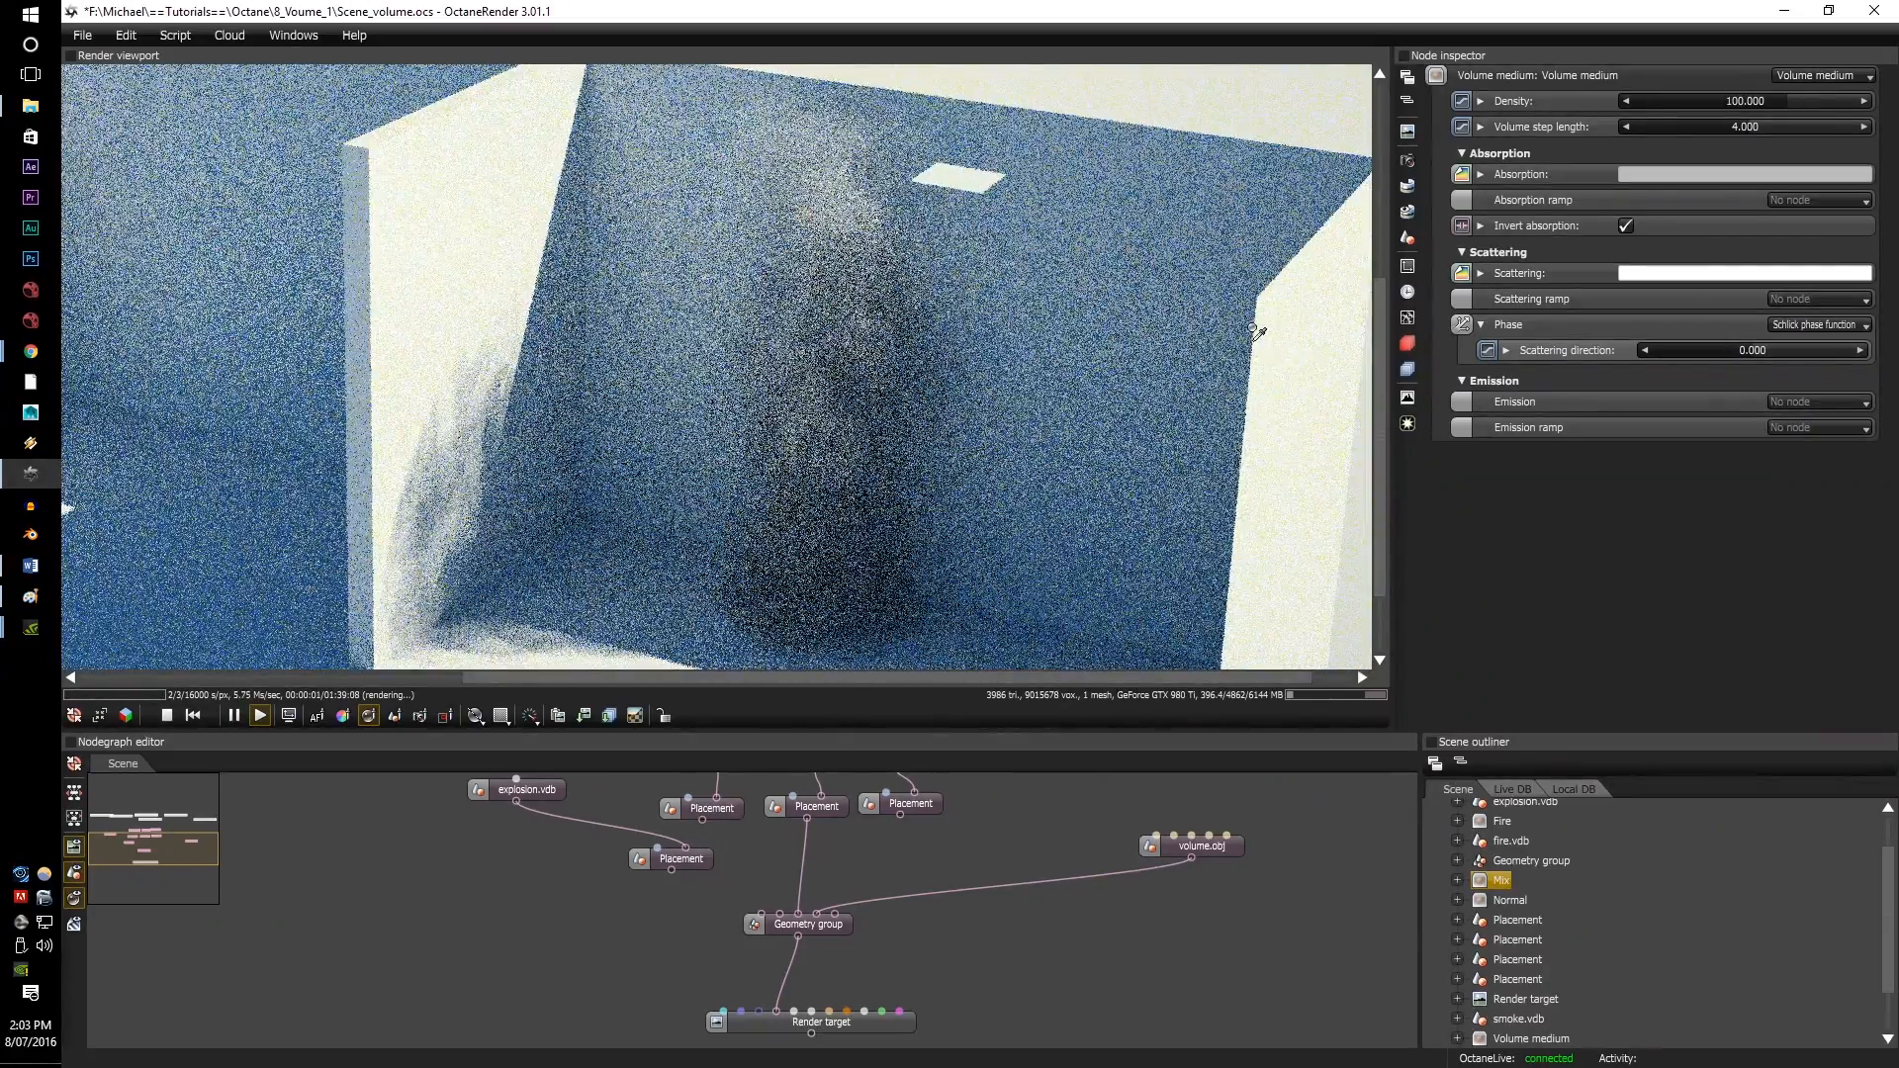
click(1648, 175)
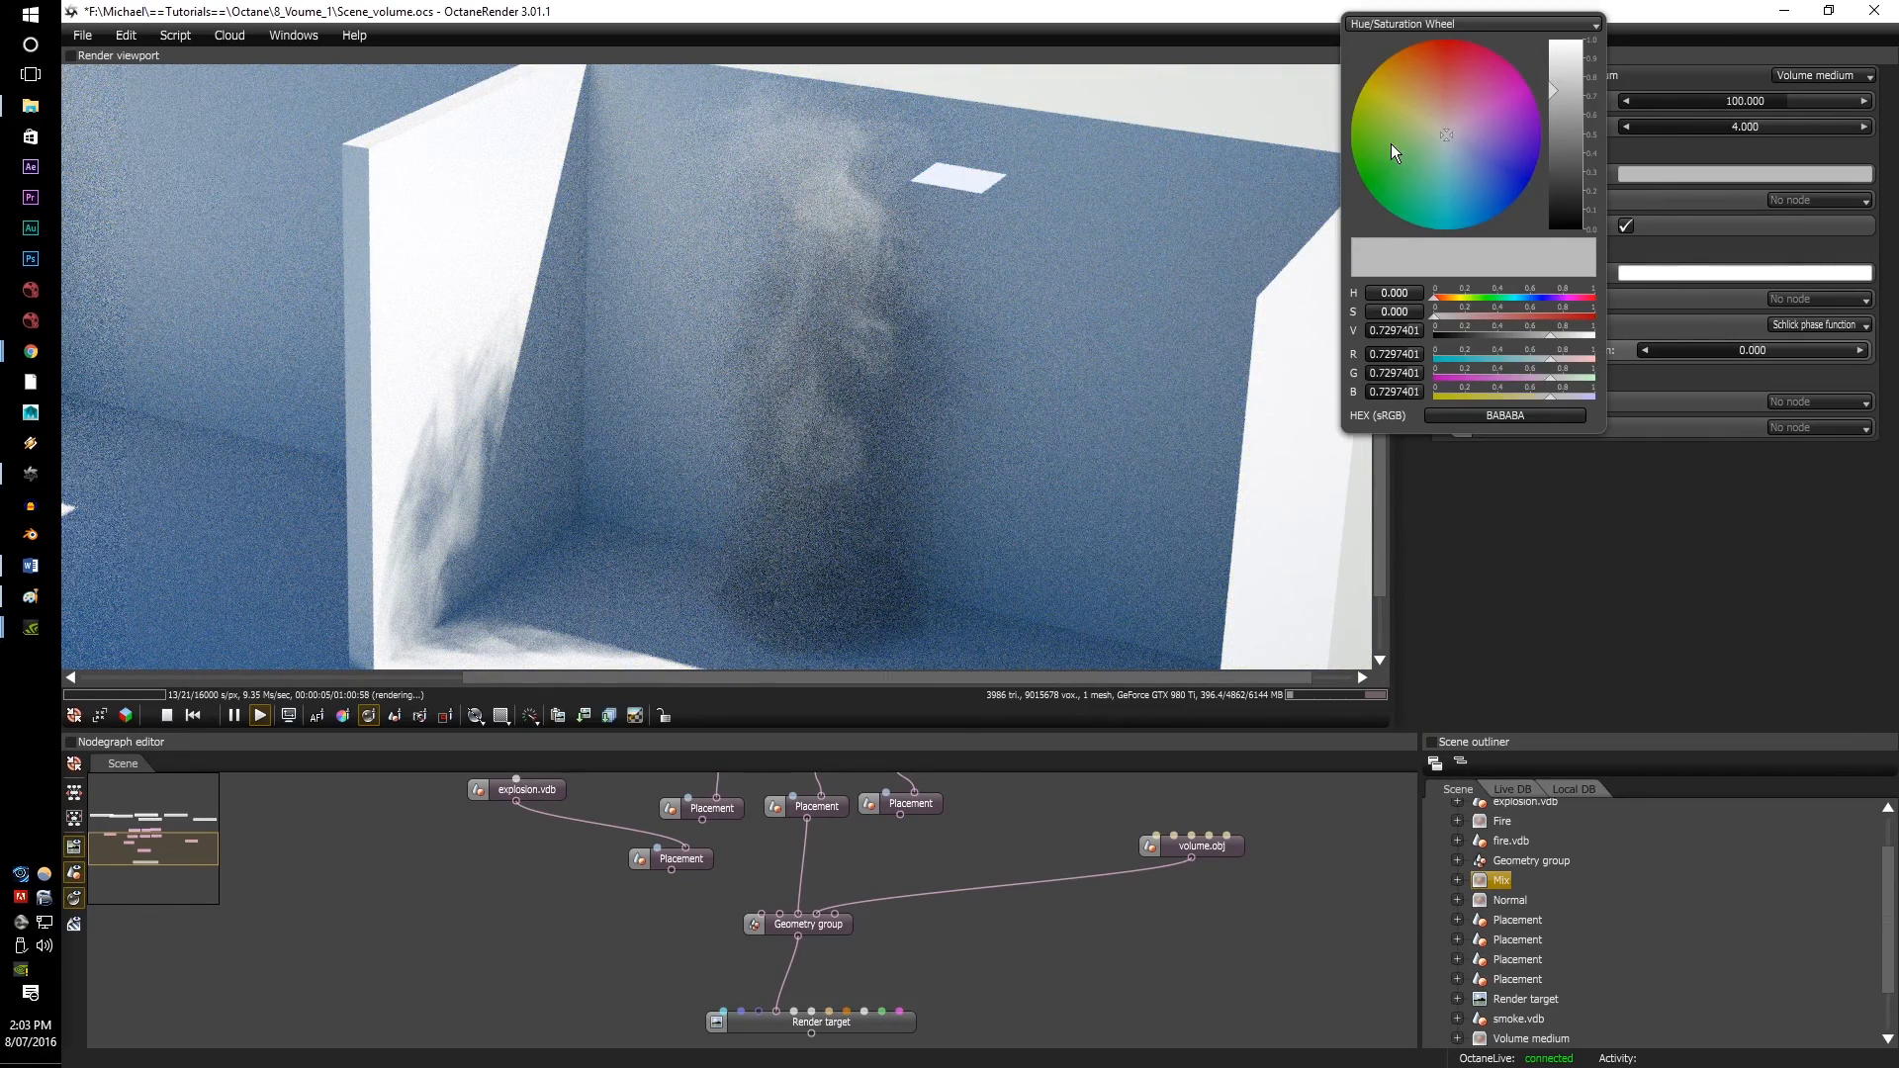
click(1446, 61)
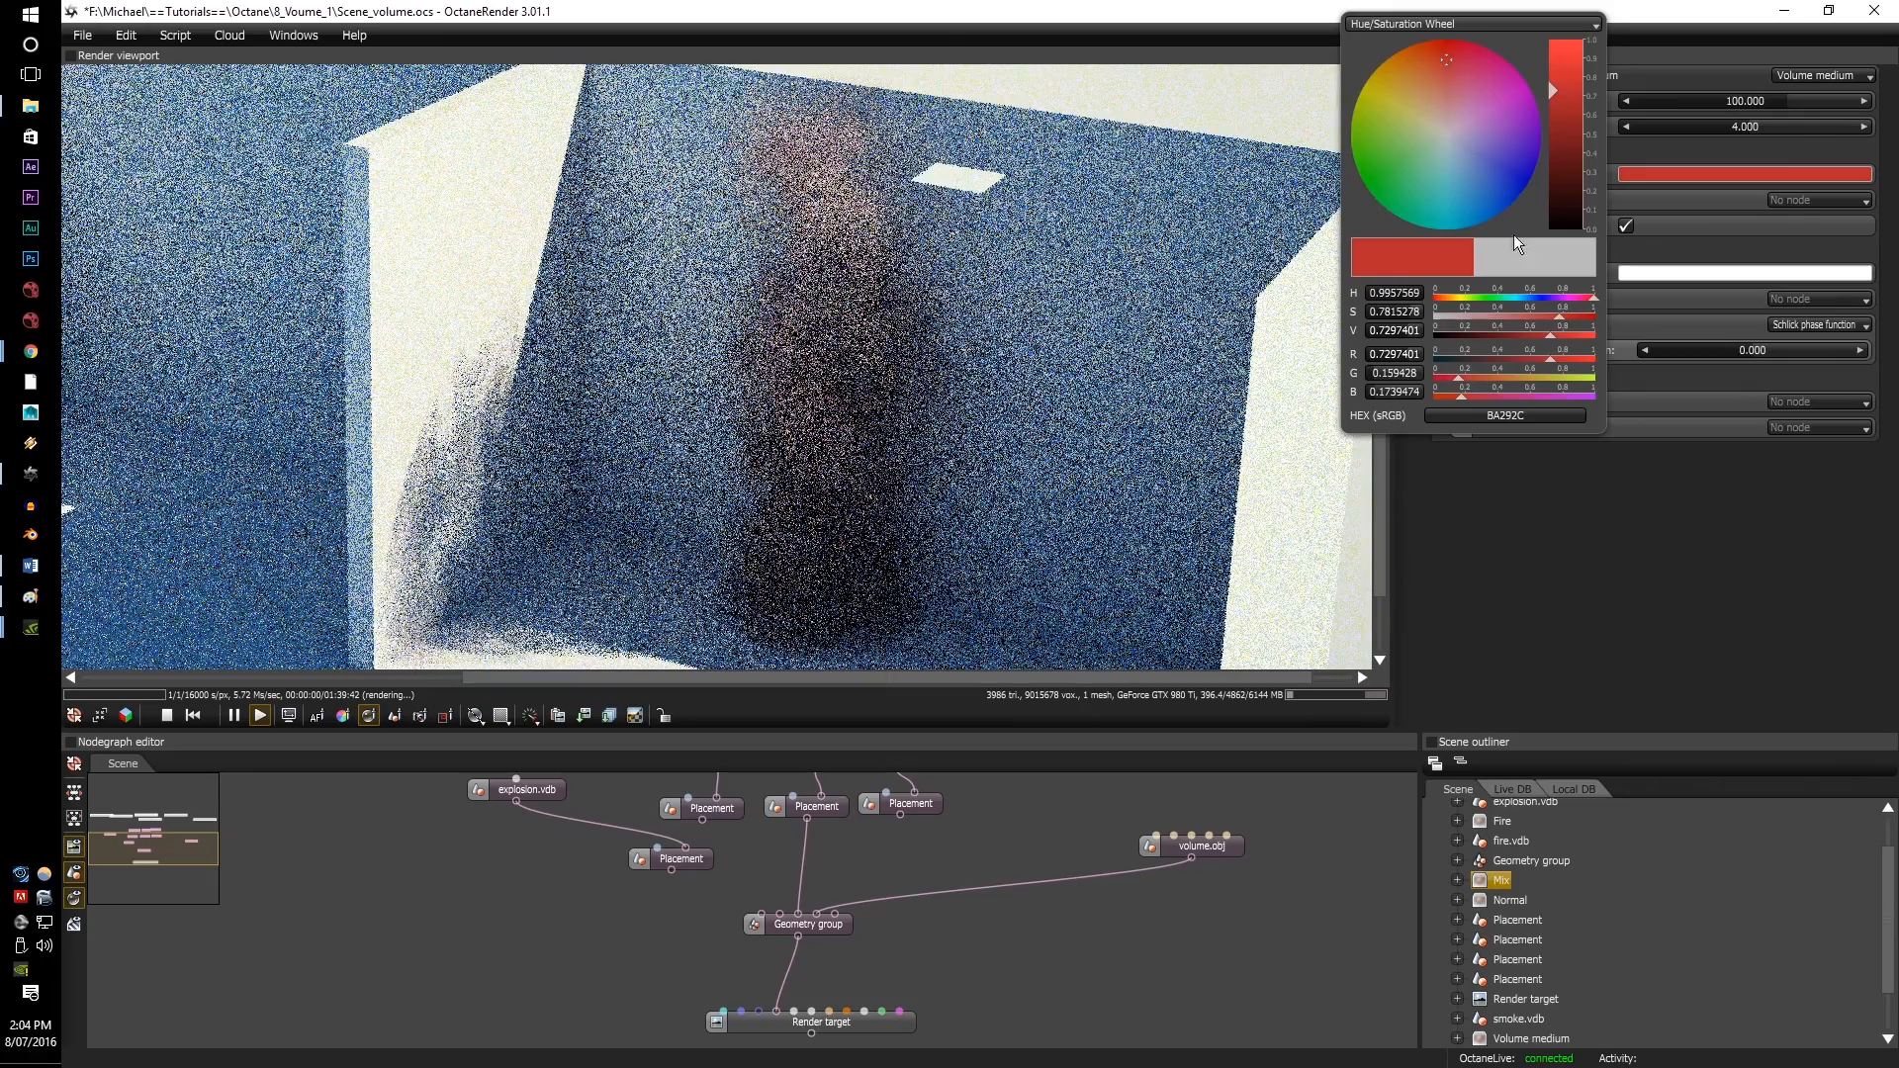
Step: Try blue, yellow, pink and light purple (hex DDA1FF) as the fire medium's scattering colour
click(1642, 274)
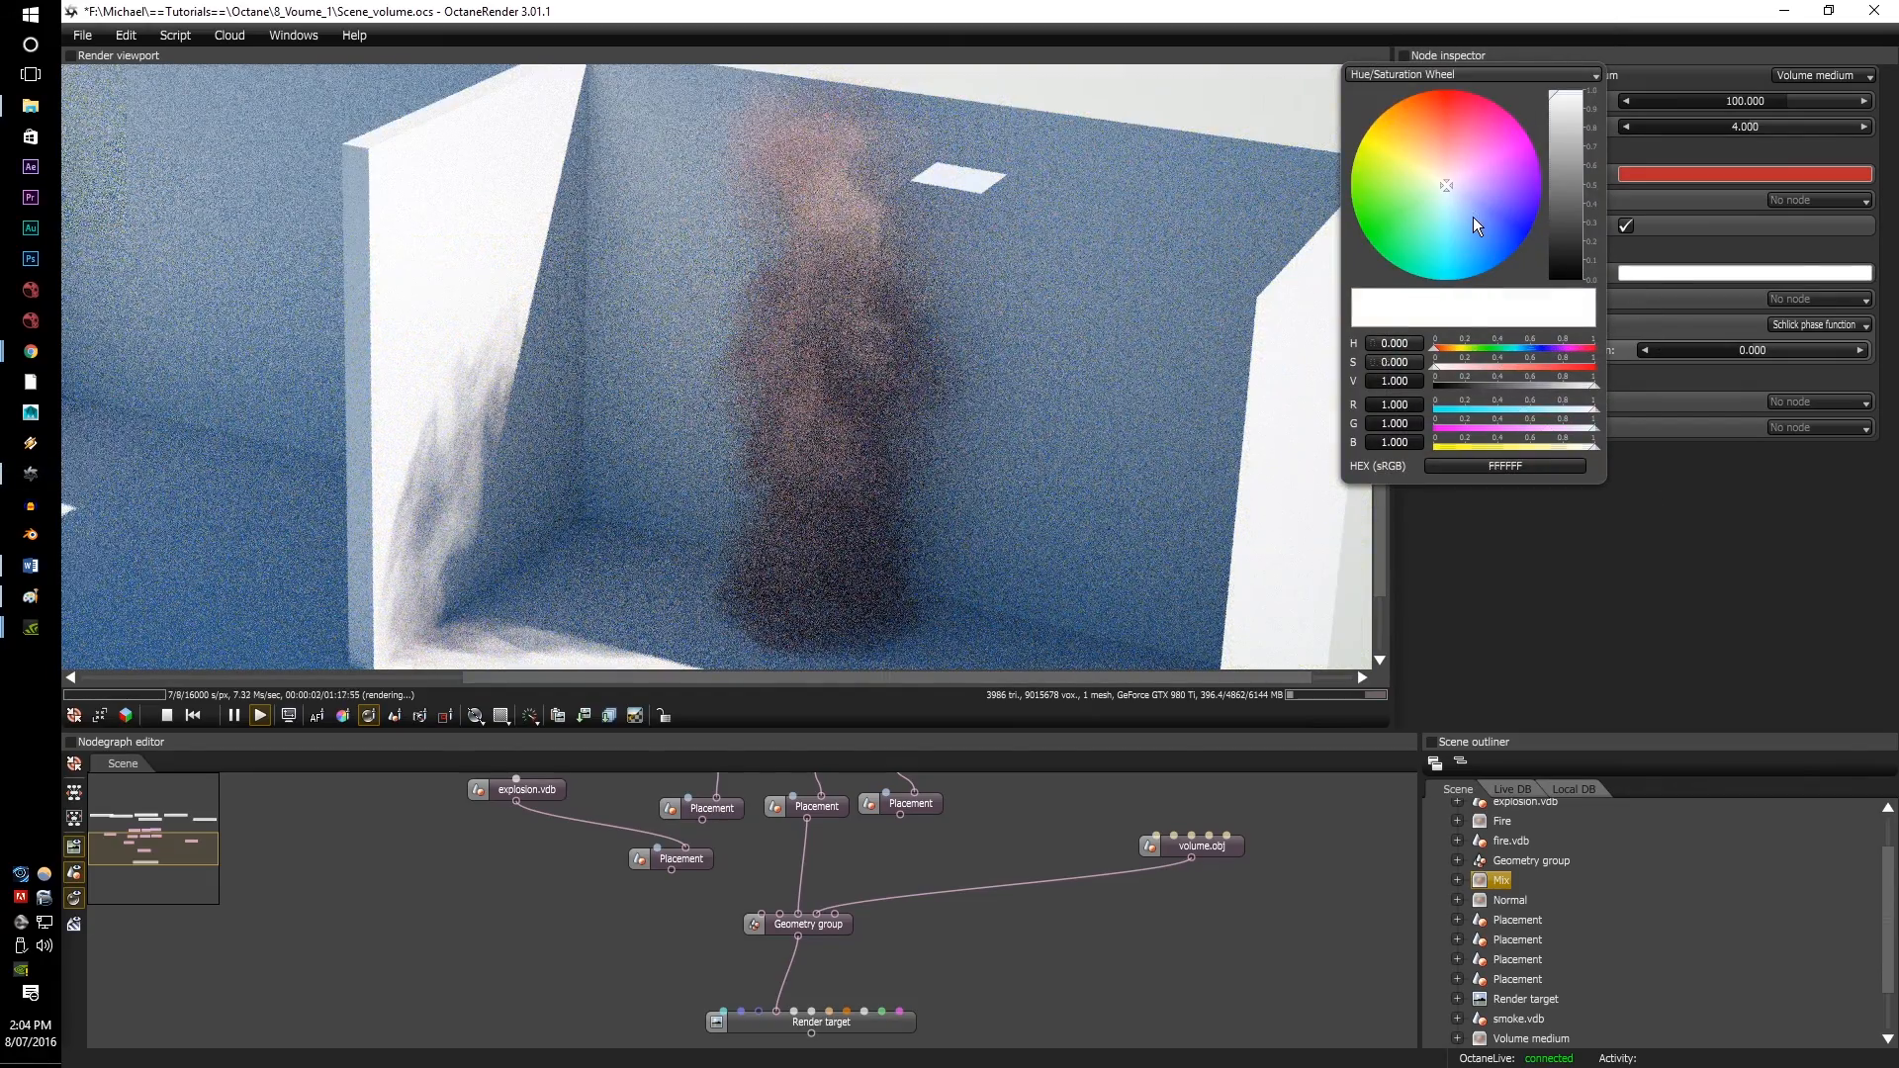
click(1473, 216)
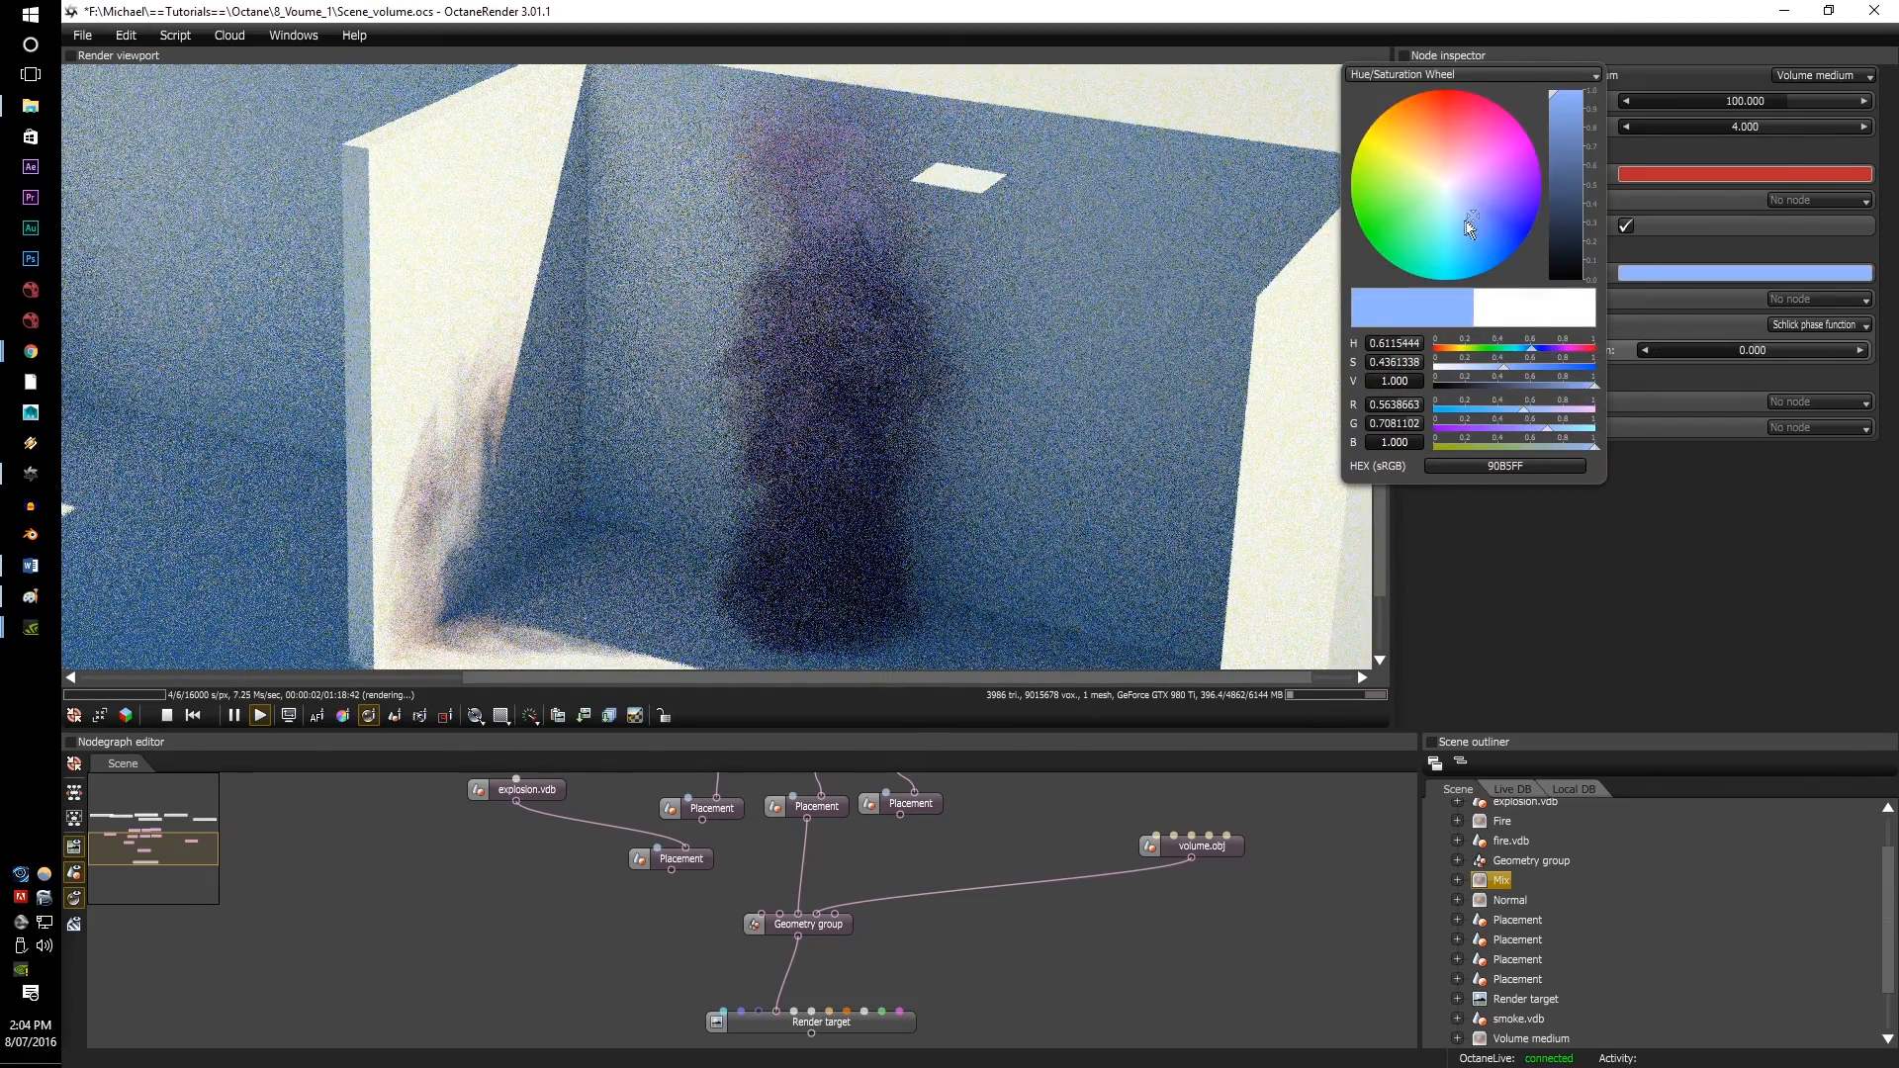
click(1422, 209)
click(1398, 157)
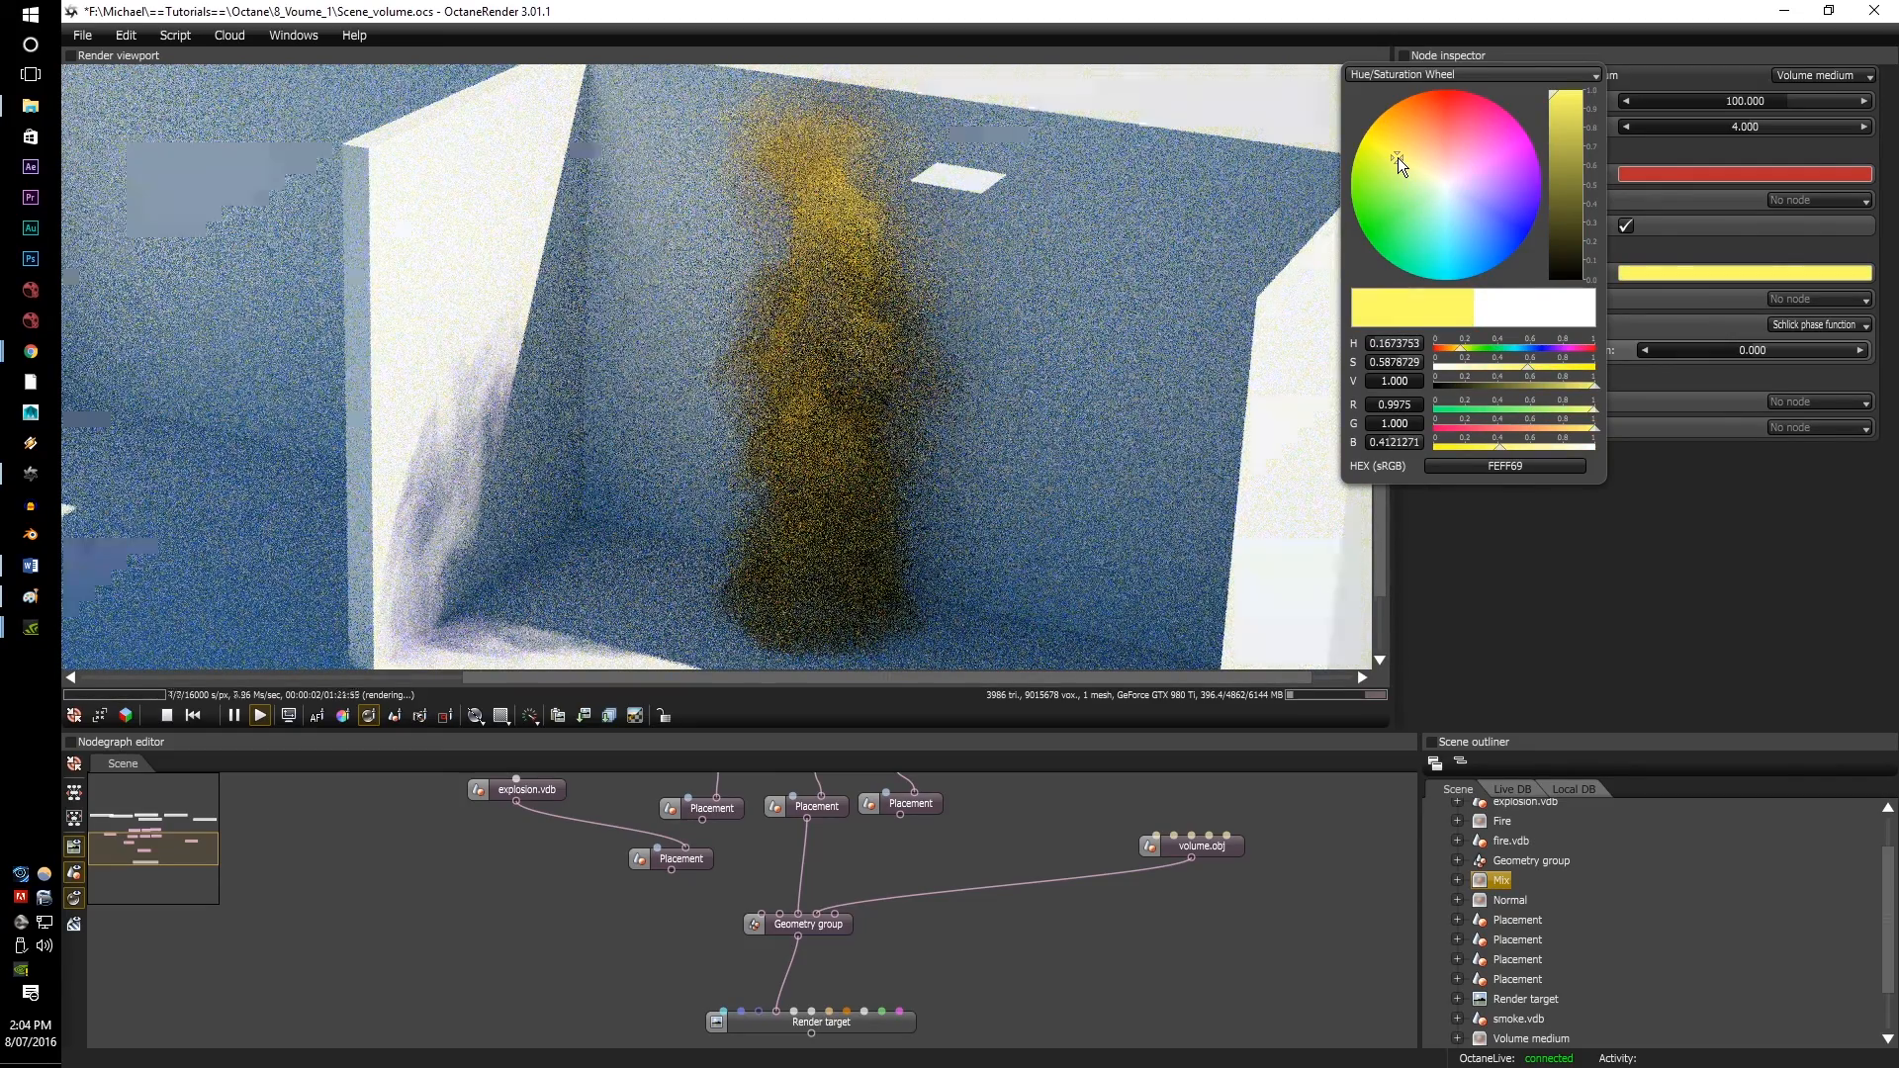
click(1479, 153)
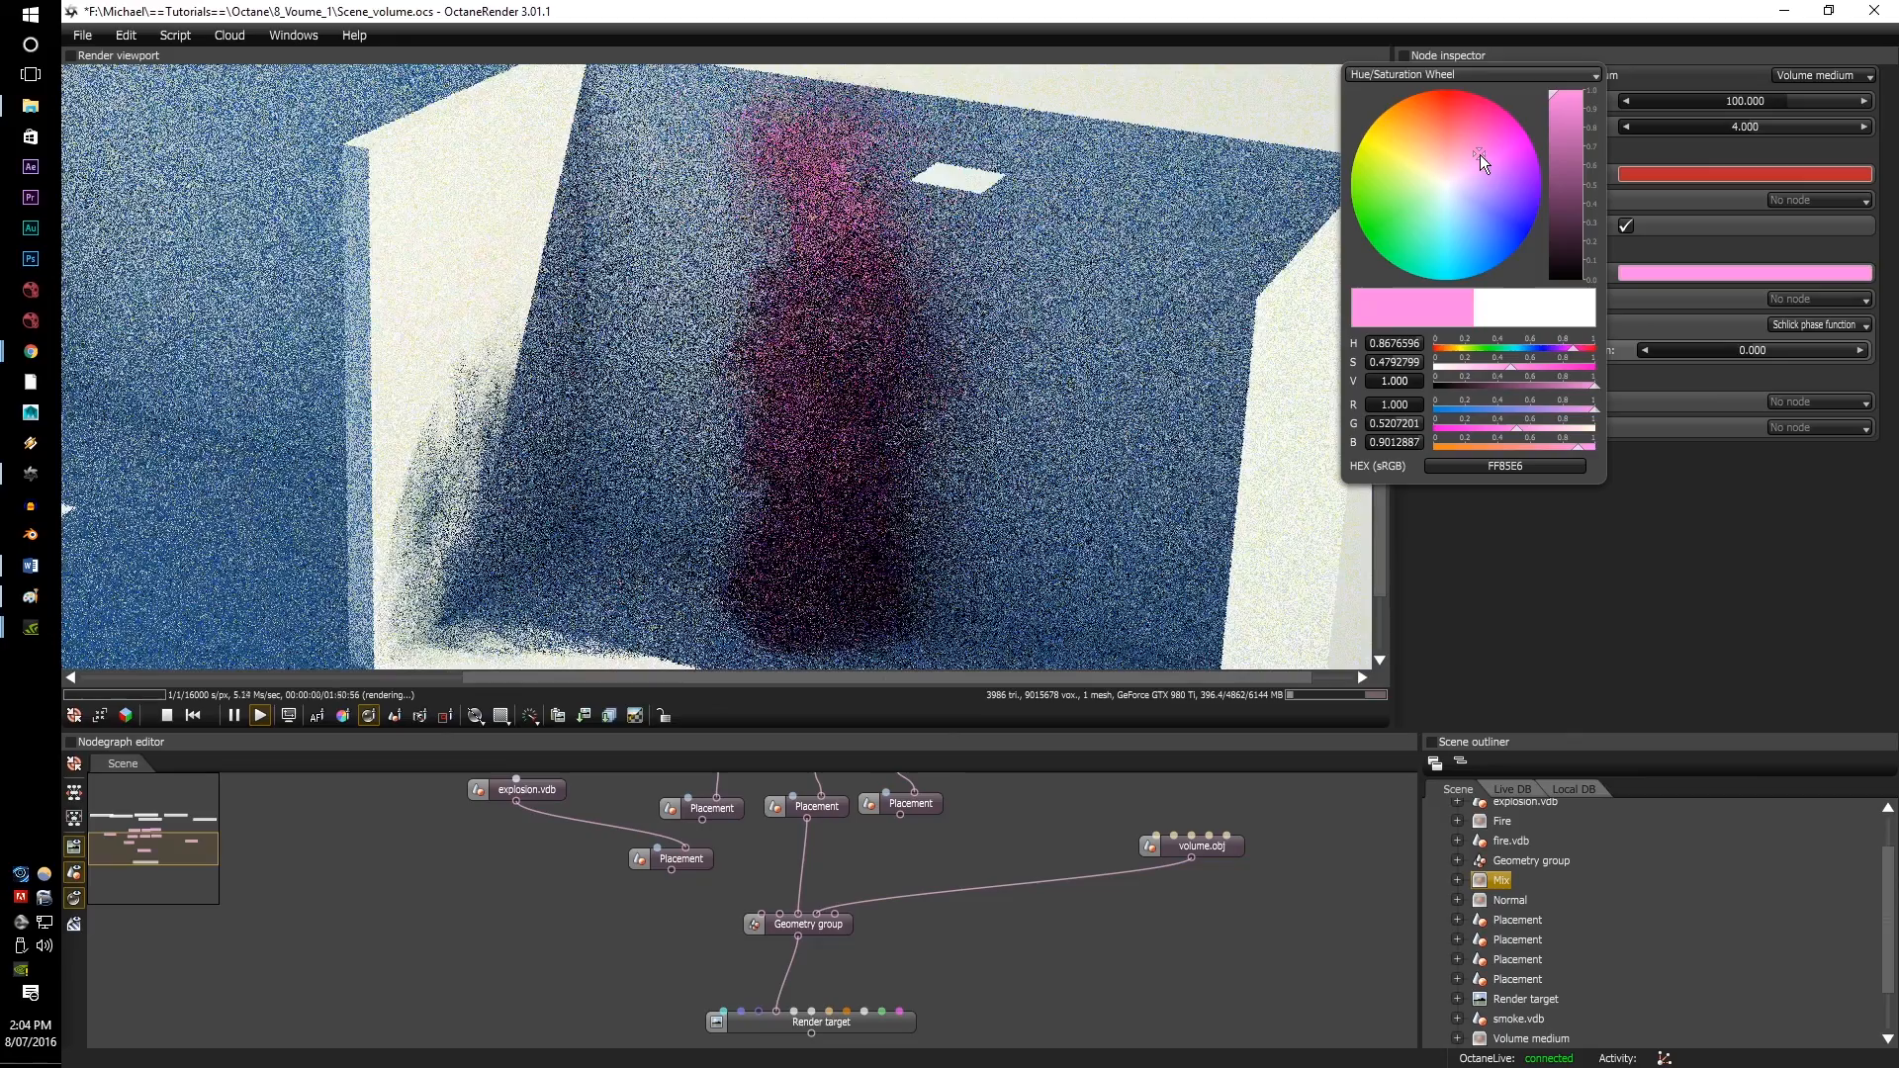
click(1481, 180)
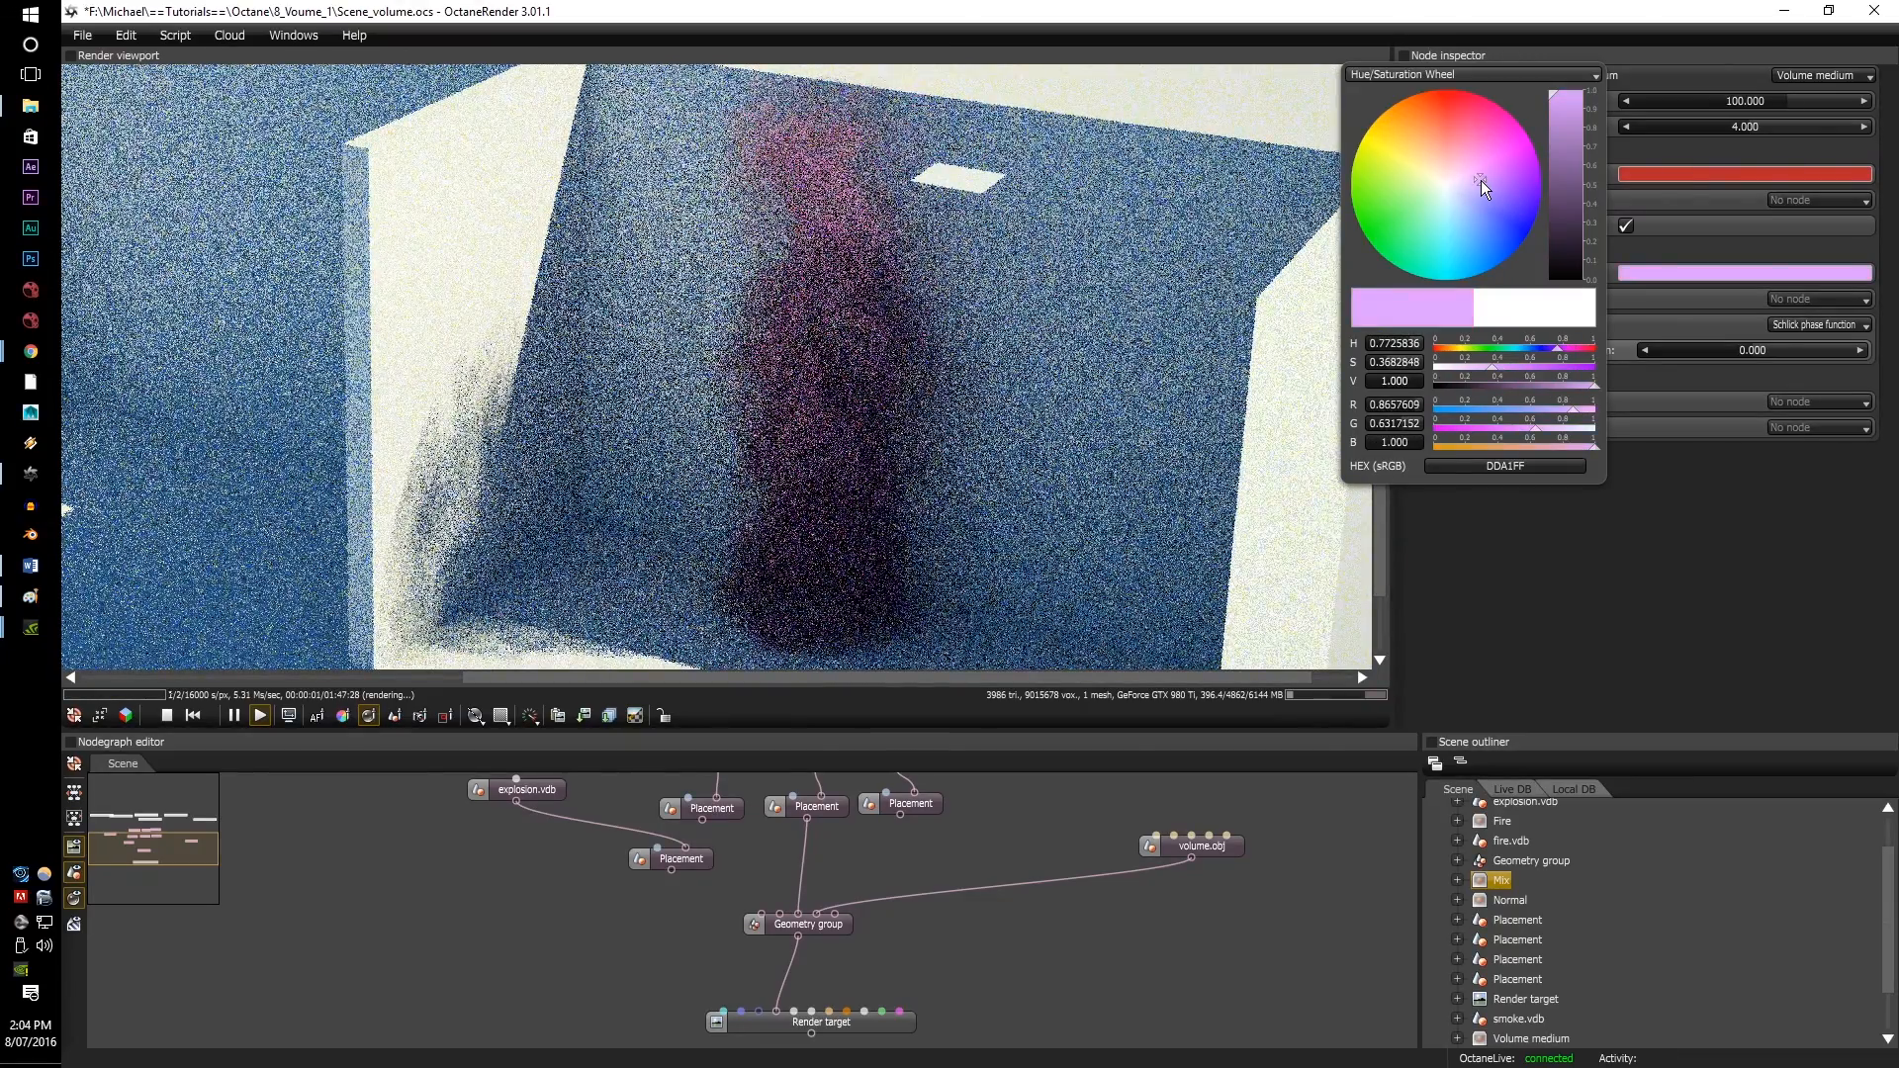
Step: Set the fire medium's volume step length to 1.2 and its scattering colour to muted green, hex 85CA97
double_click(1746, 127)
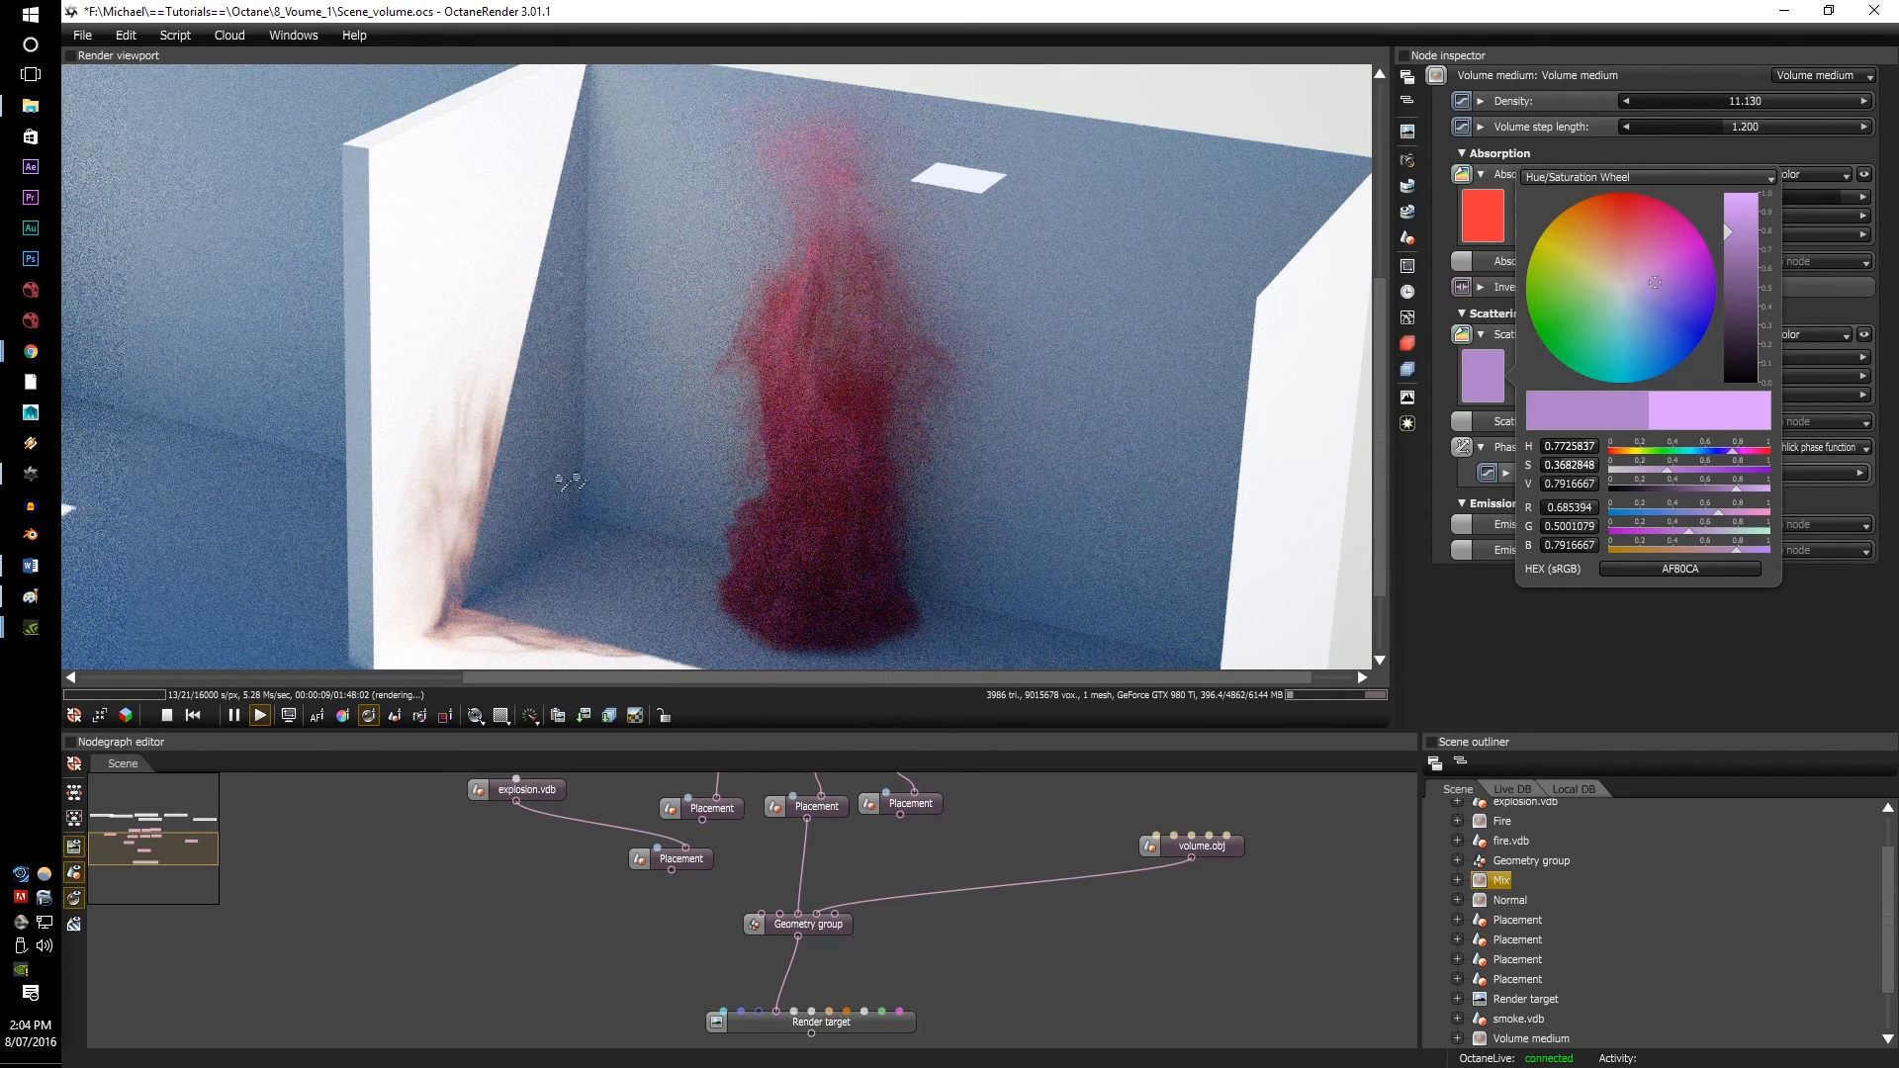
click(1598, 310)
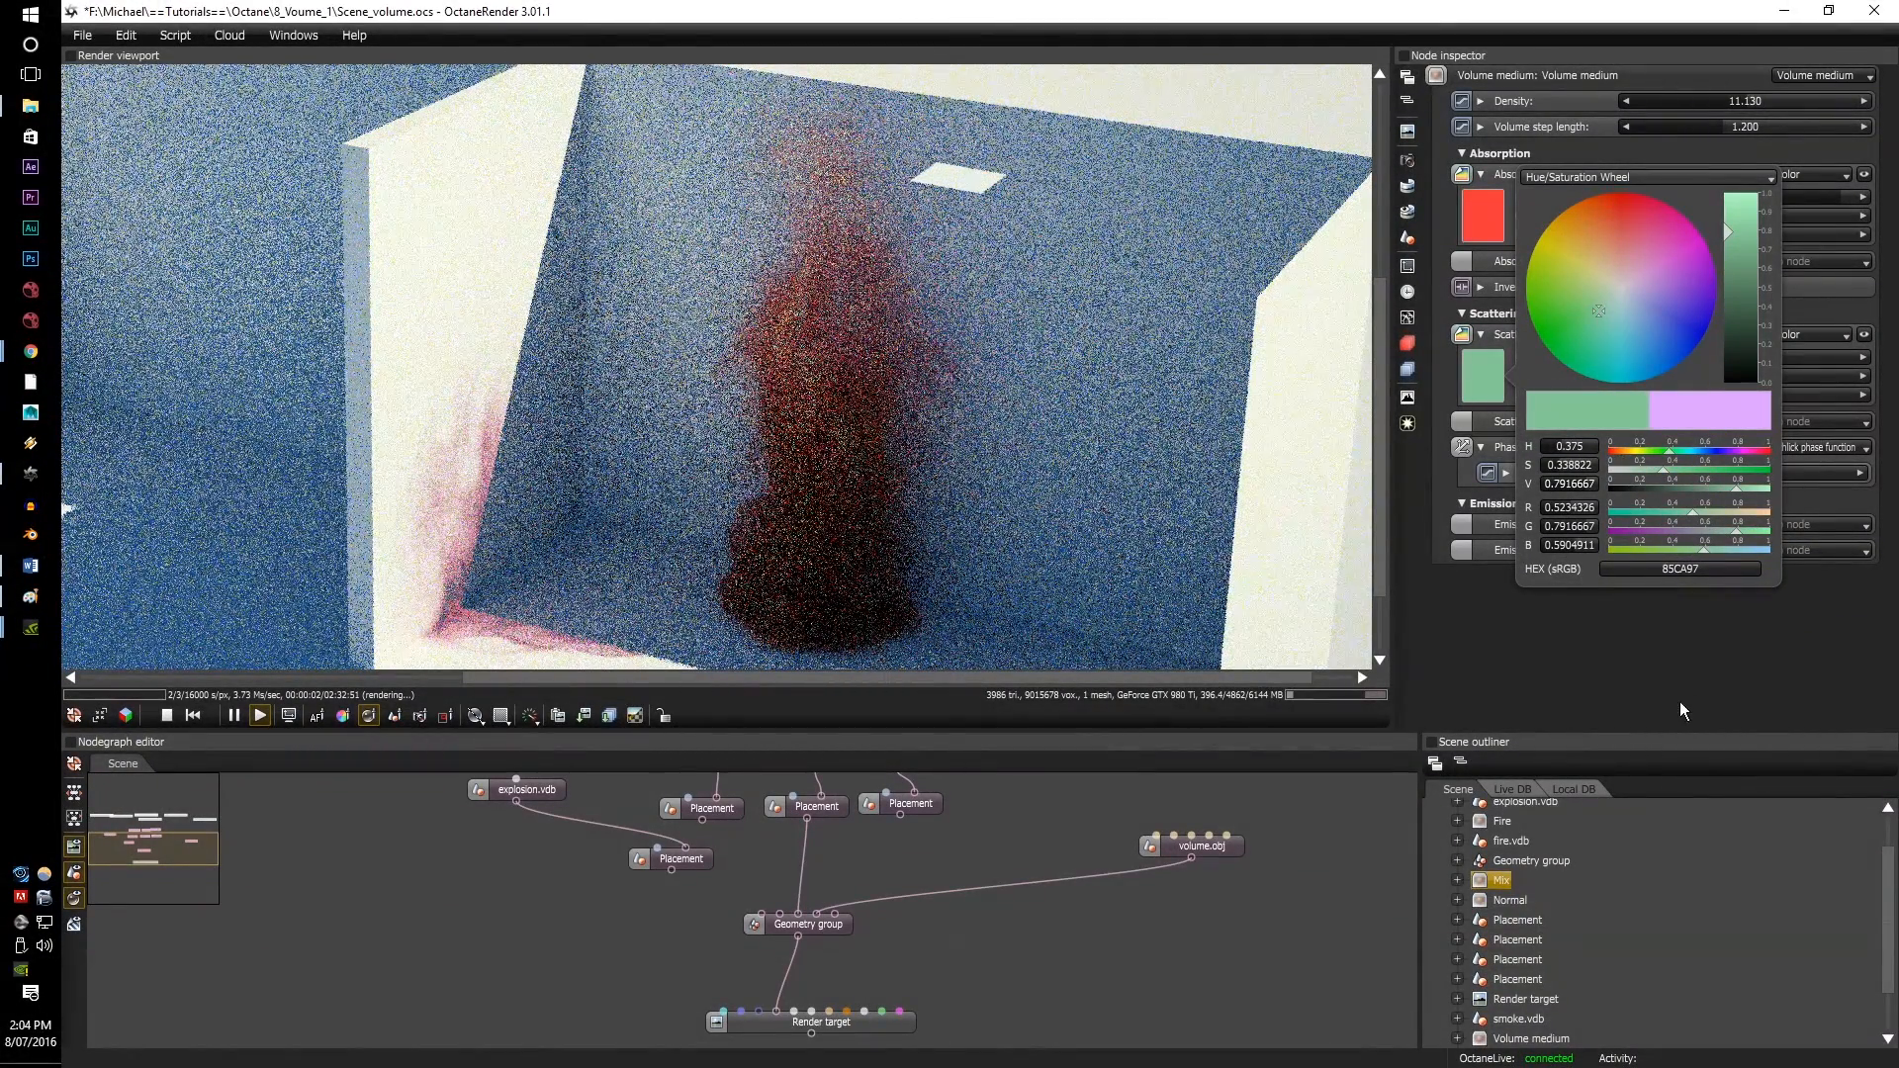
click(1672, 679)
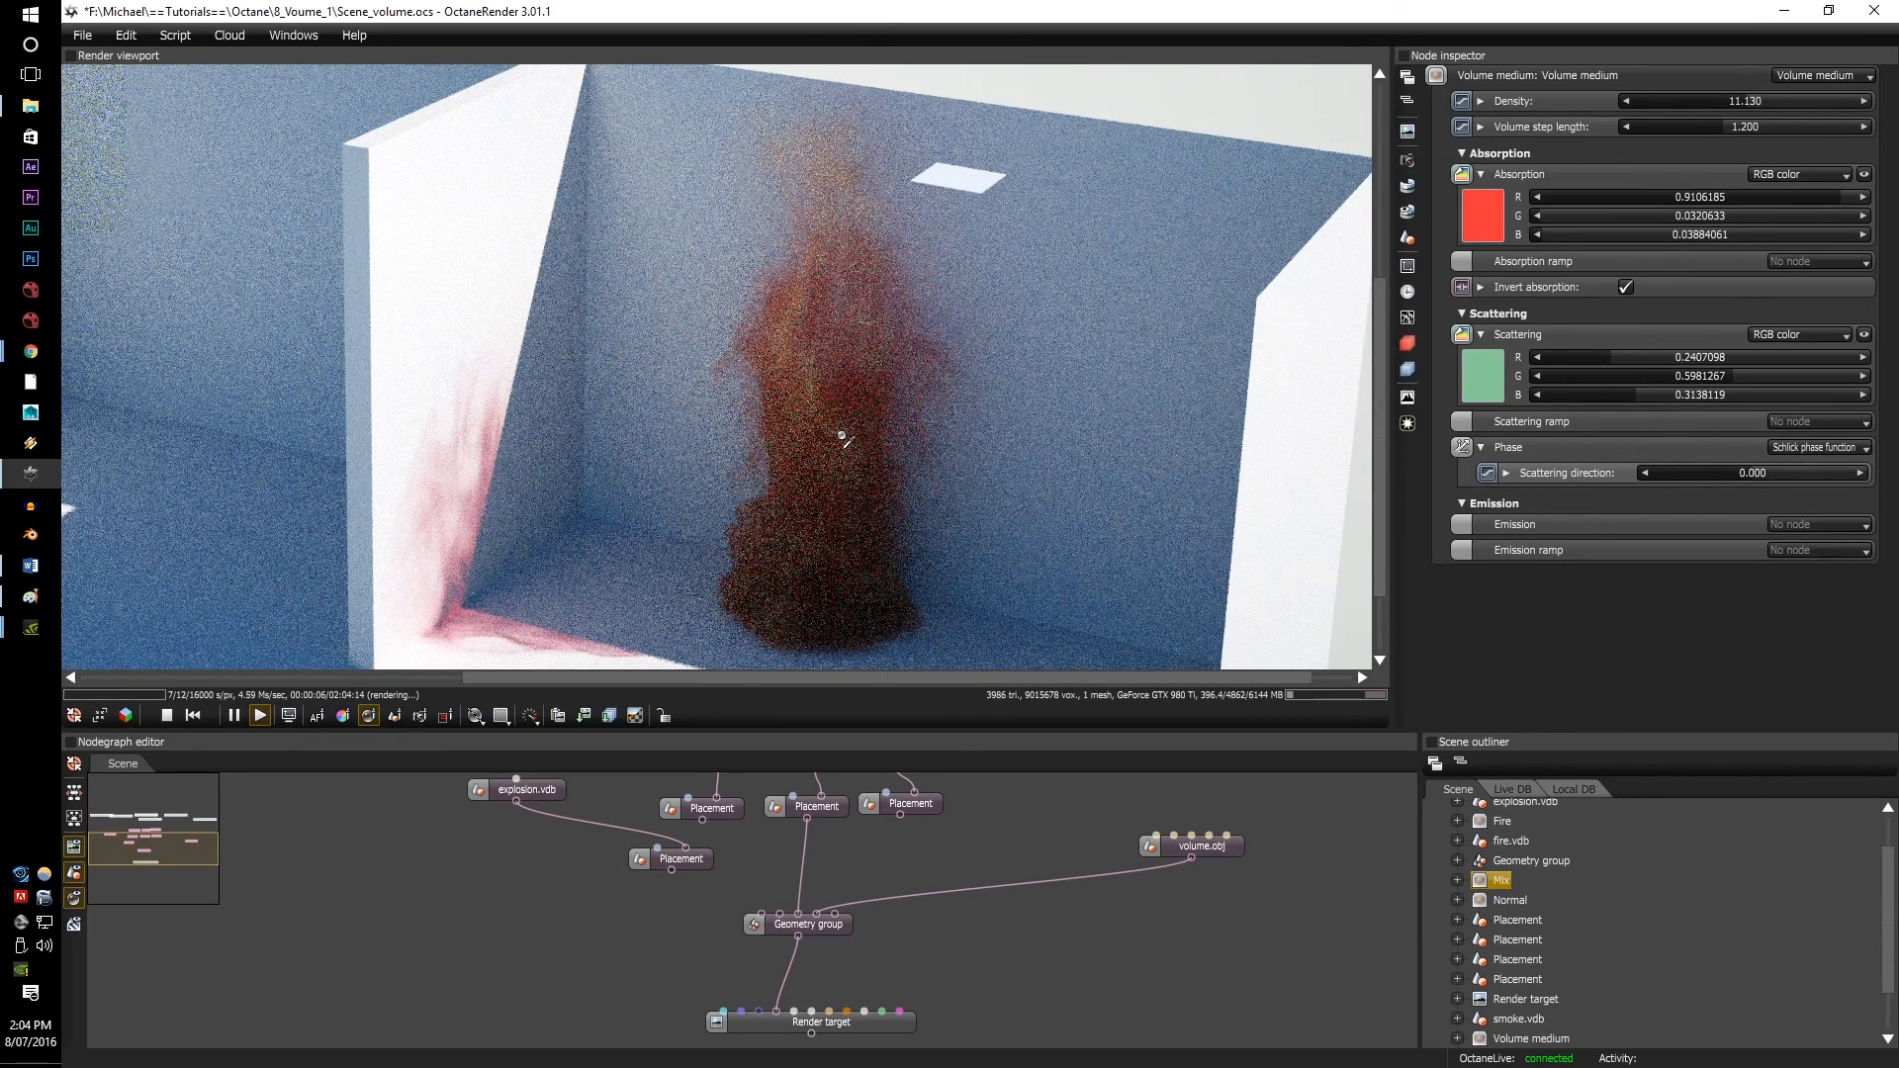
Step: Examine the fire volume's absorption and scattering colours in the render, both close up and from wider and lower views
scroll(830, 465, up, 2)
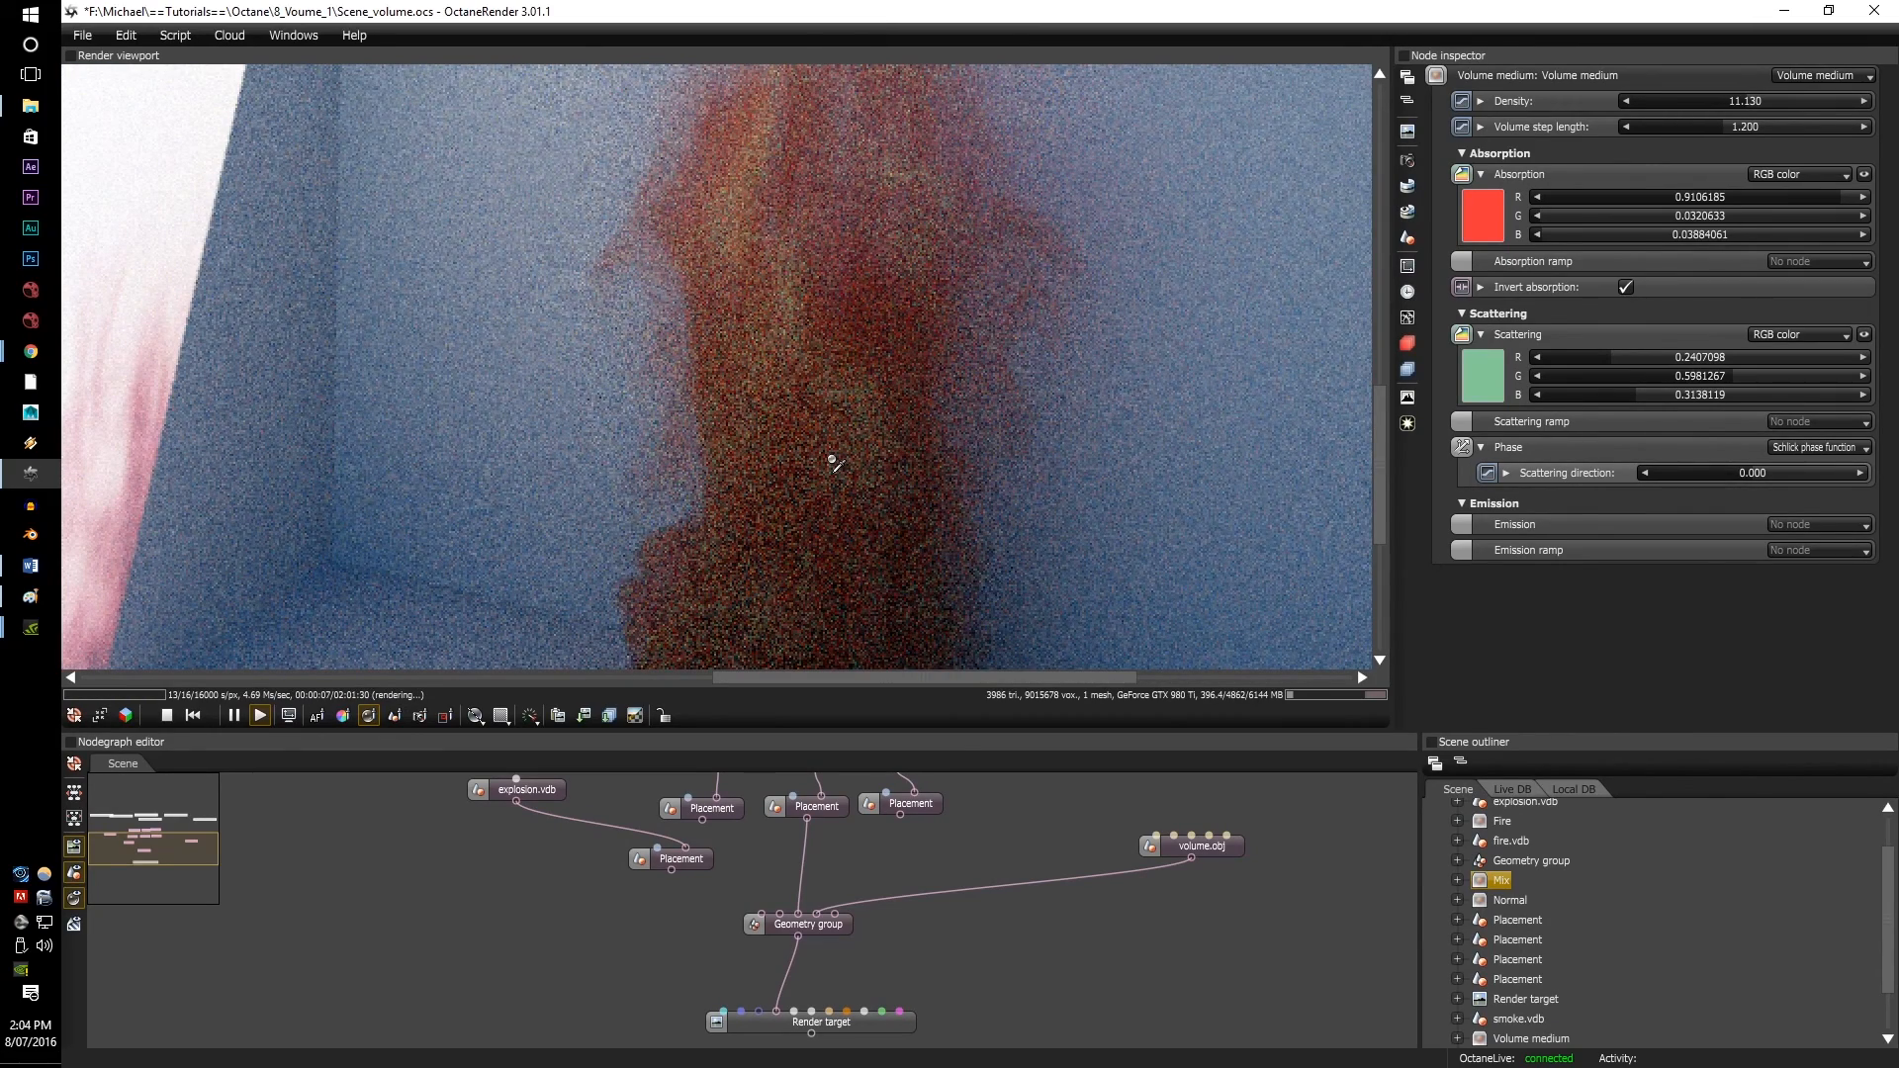
scroll(833, 461, down, 2)
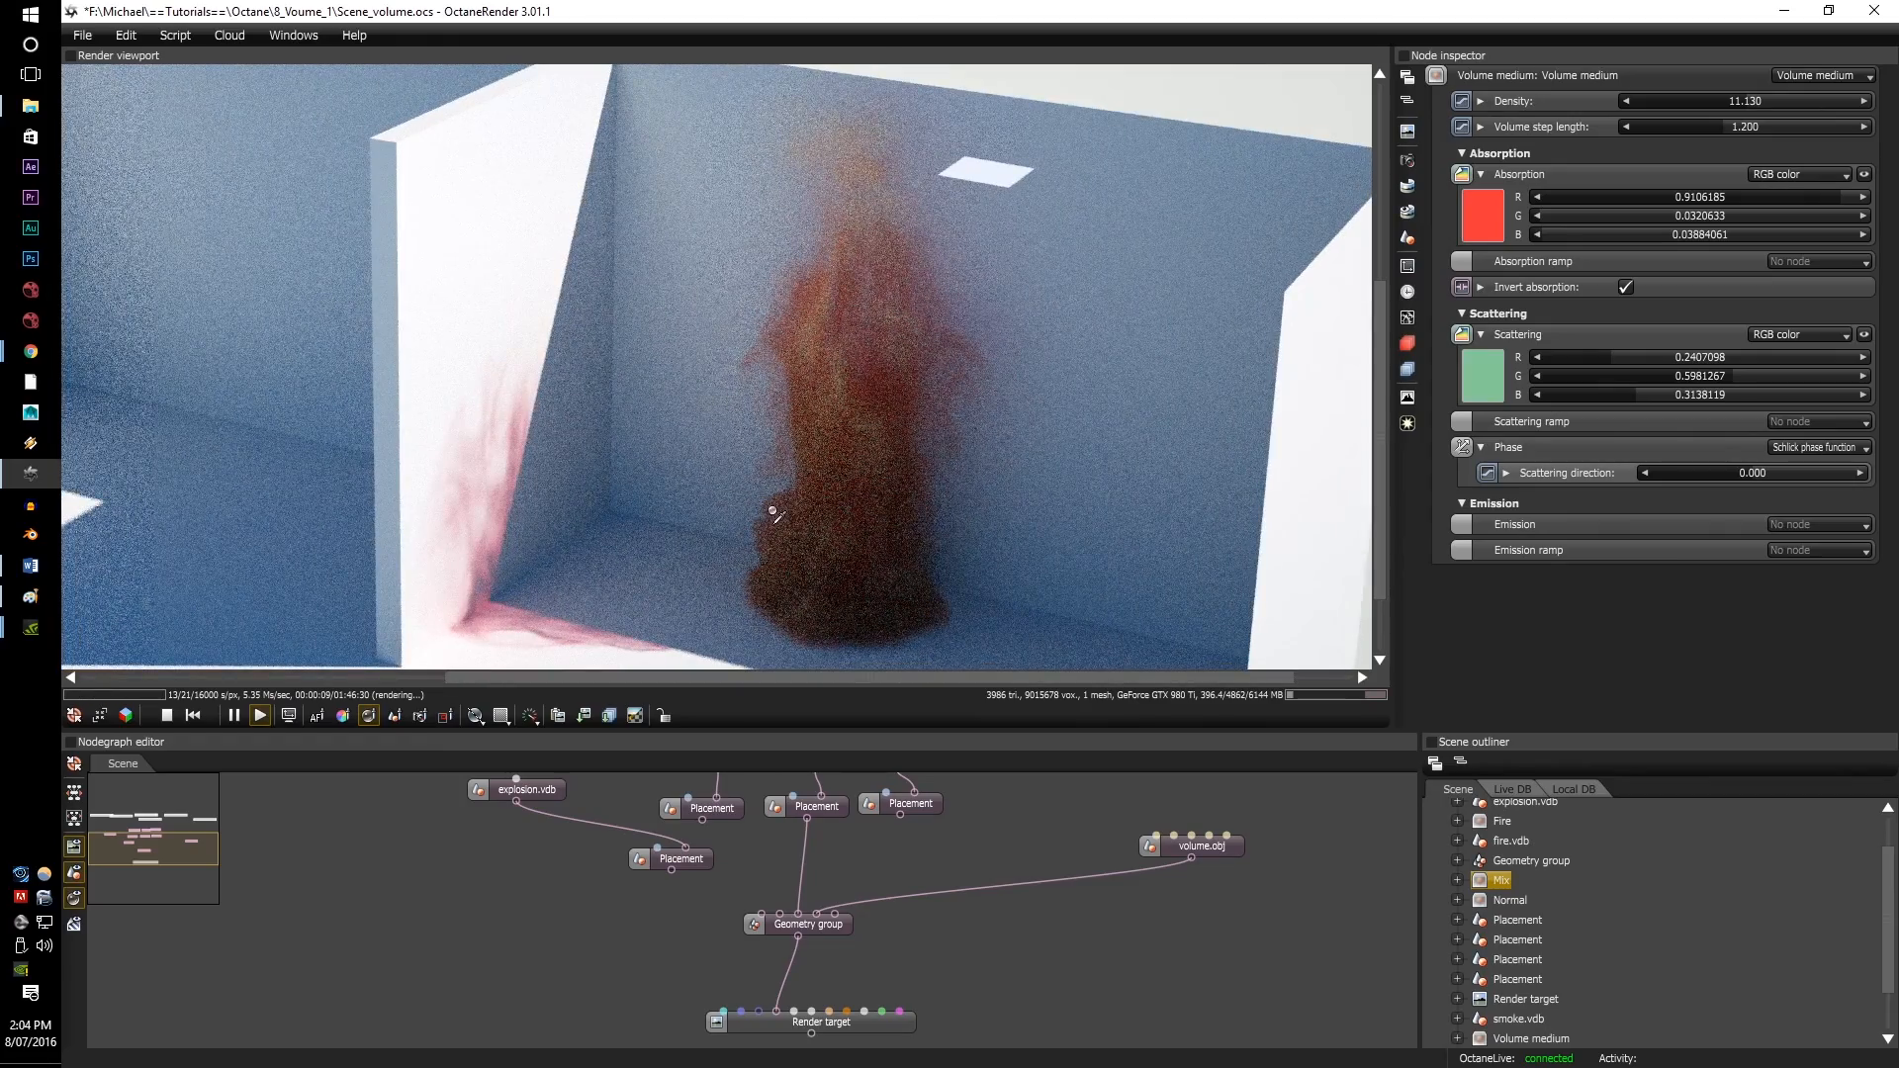
scroll(857, 429, up, 2)
scroll(857, 431, down, 2)
scroll(856, 433, down, 2)
scroll(856, 432, up, 3)
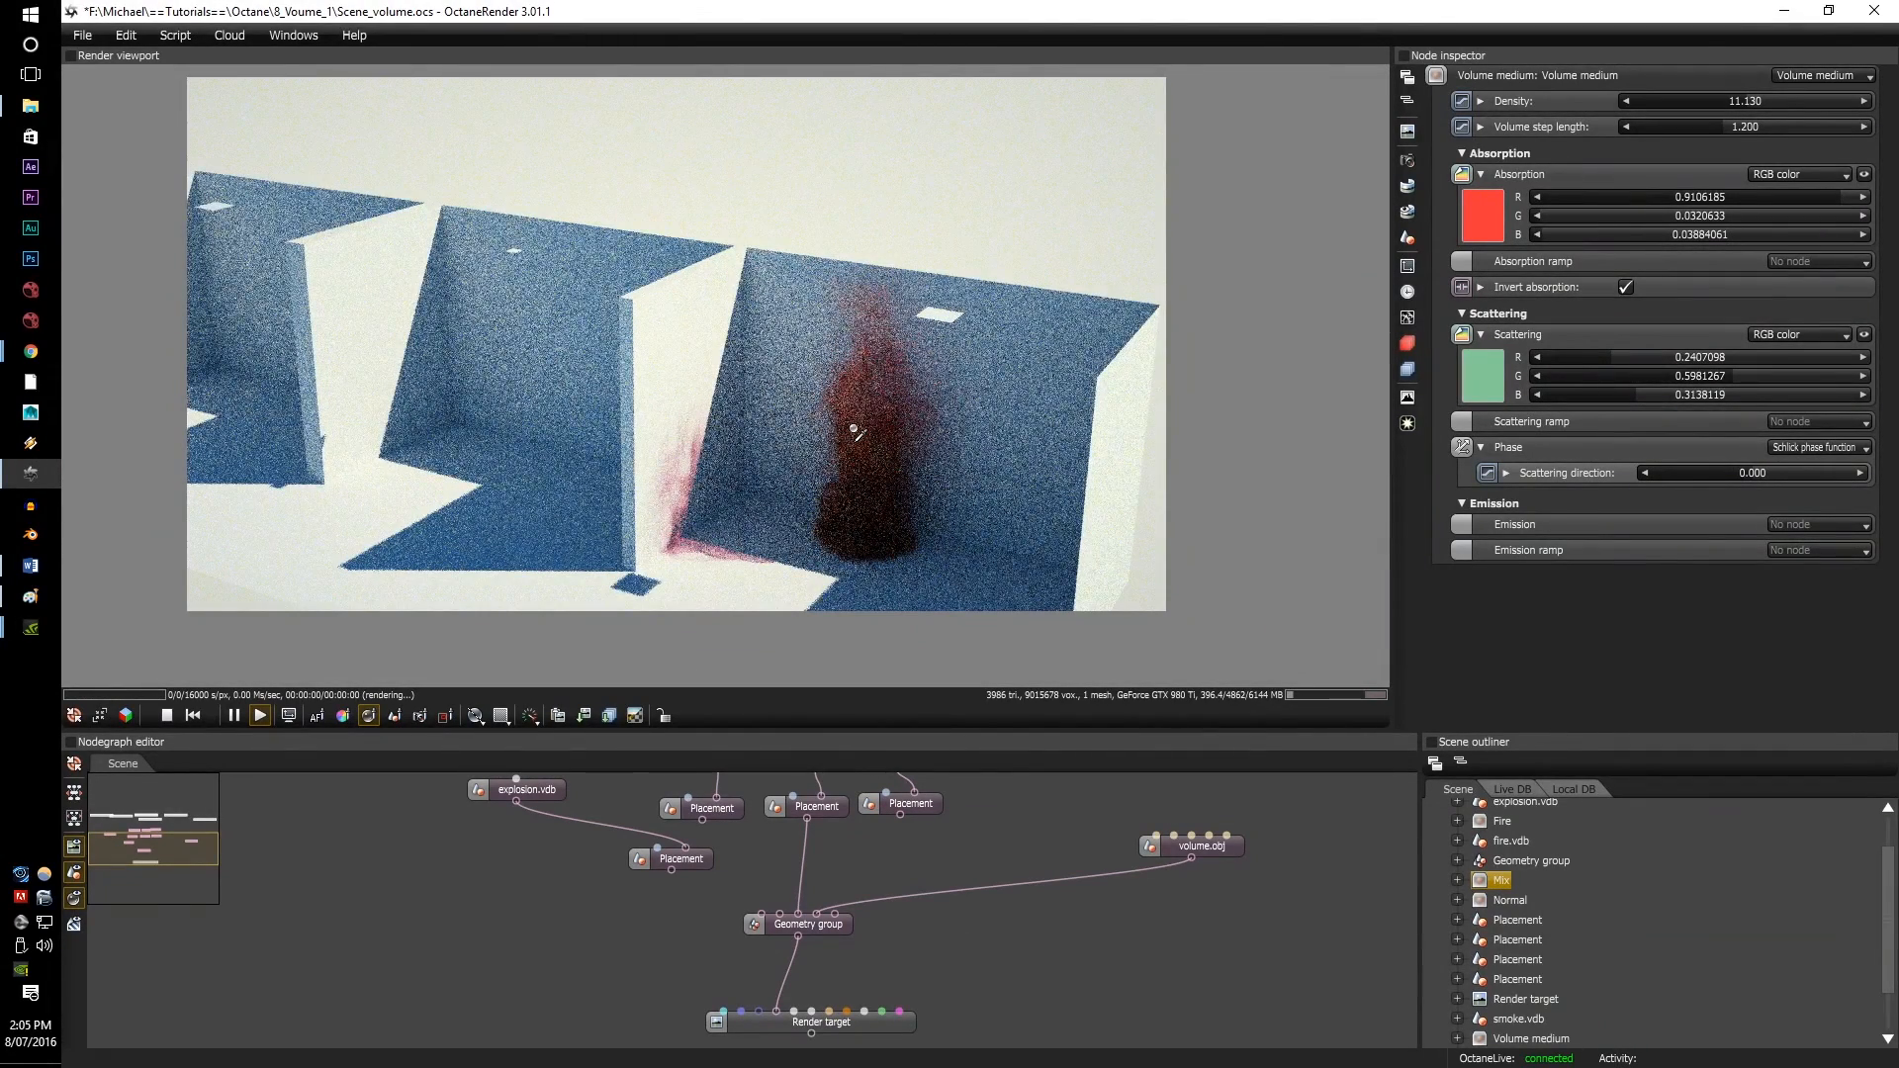
scroll(524, 417, up, 2)
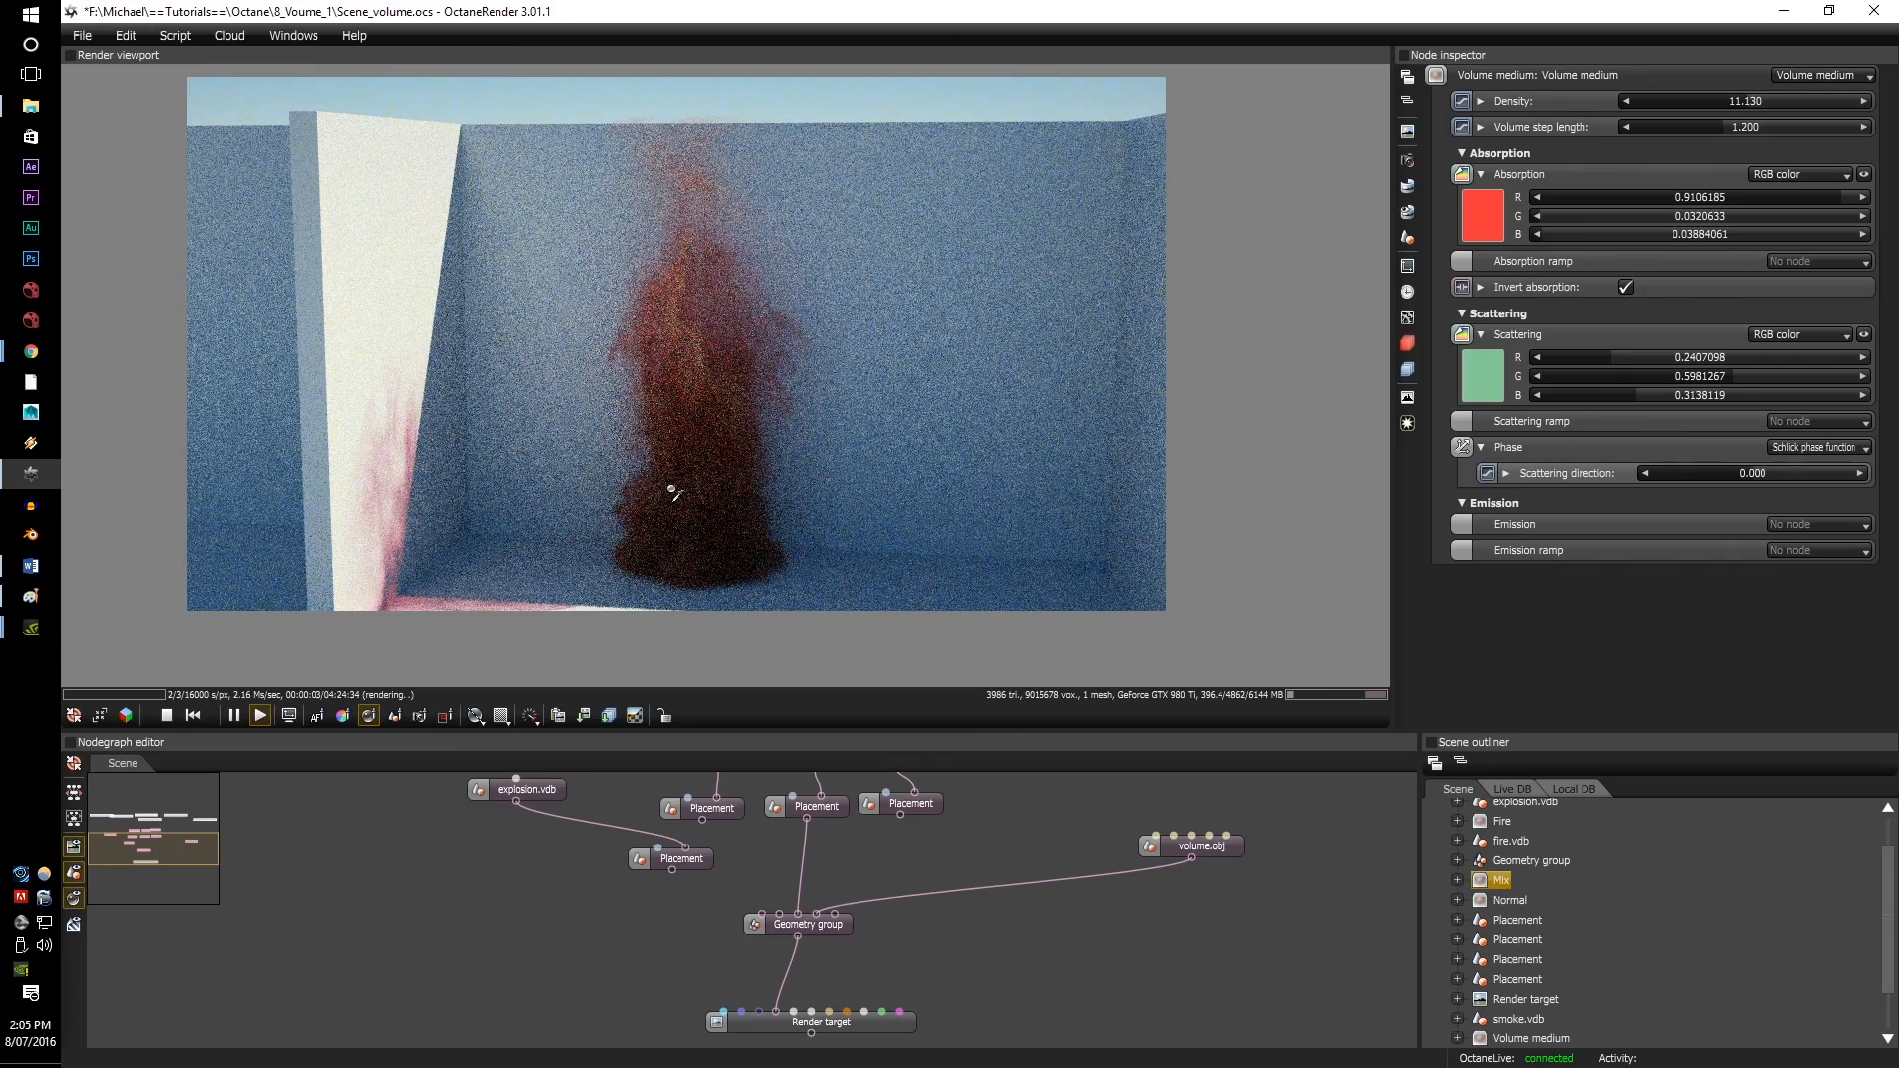
ctrl+scroll(690, 475, up, 1)
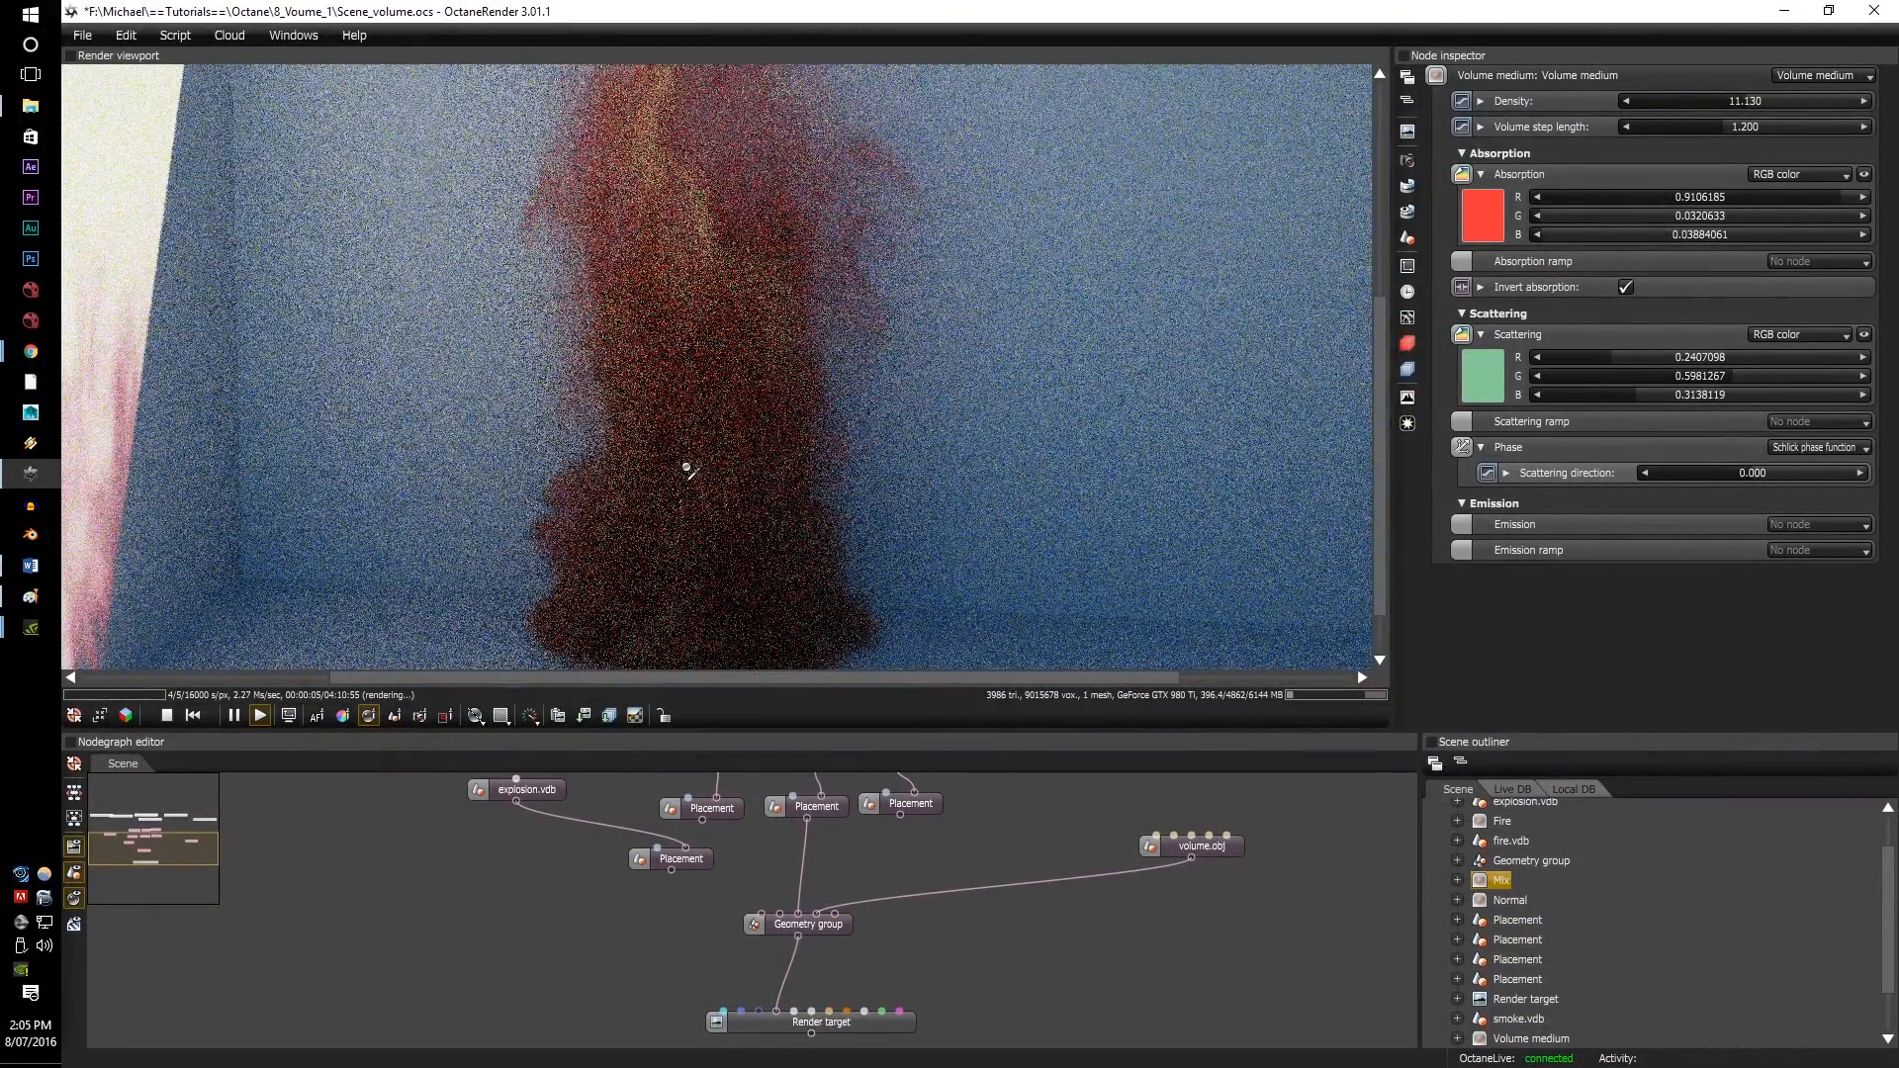
ctrl+scroll(689, 474, down, 1)
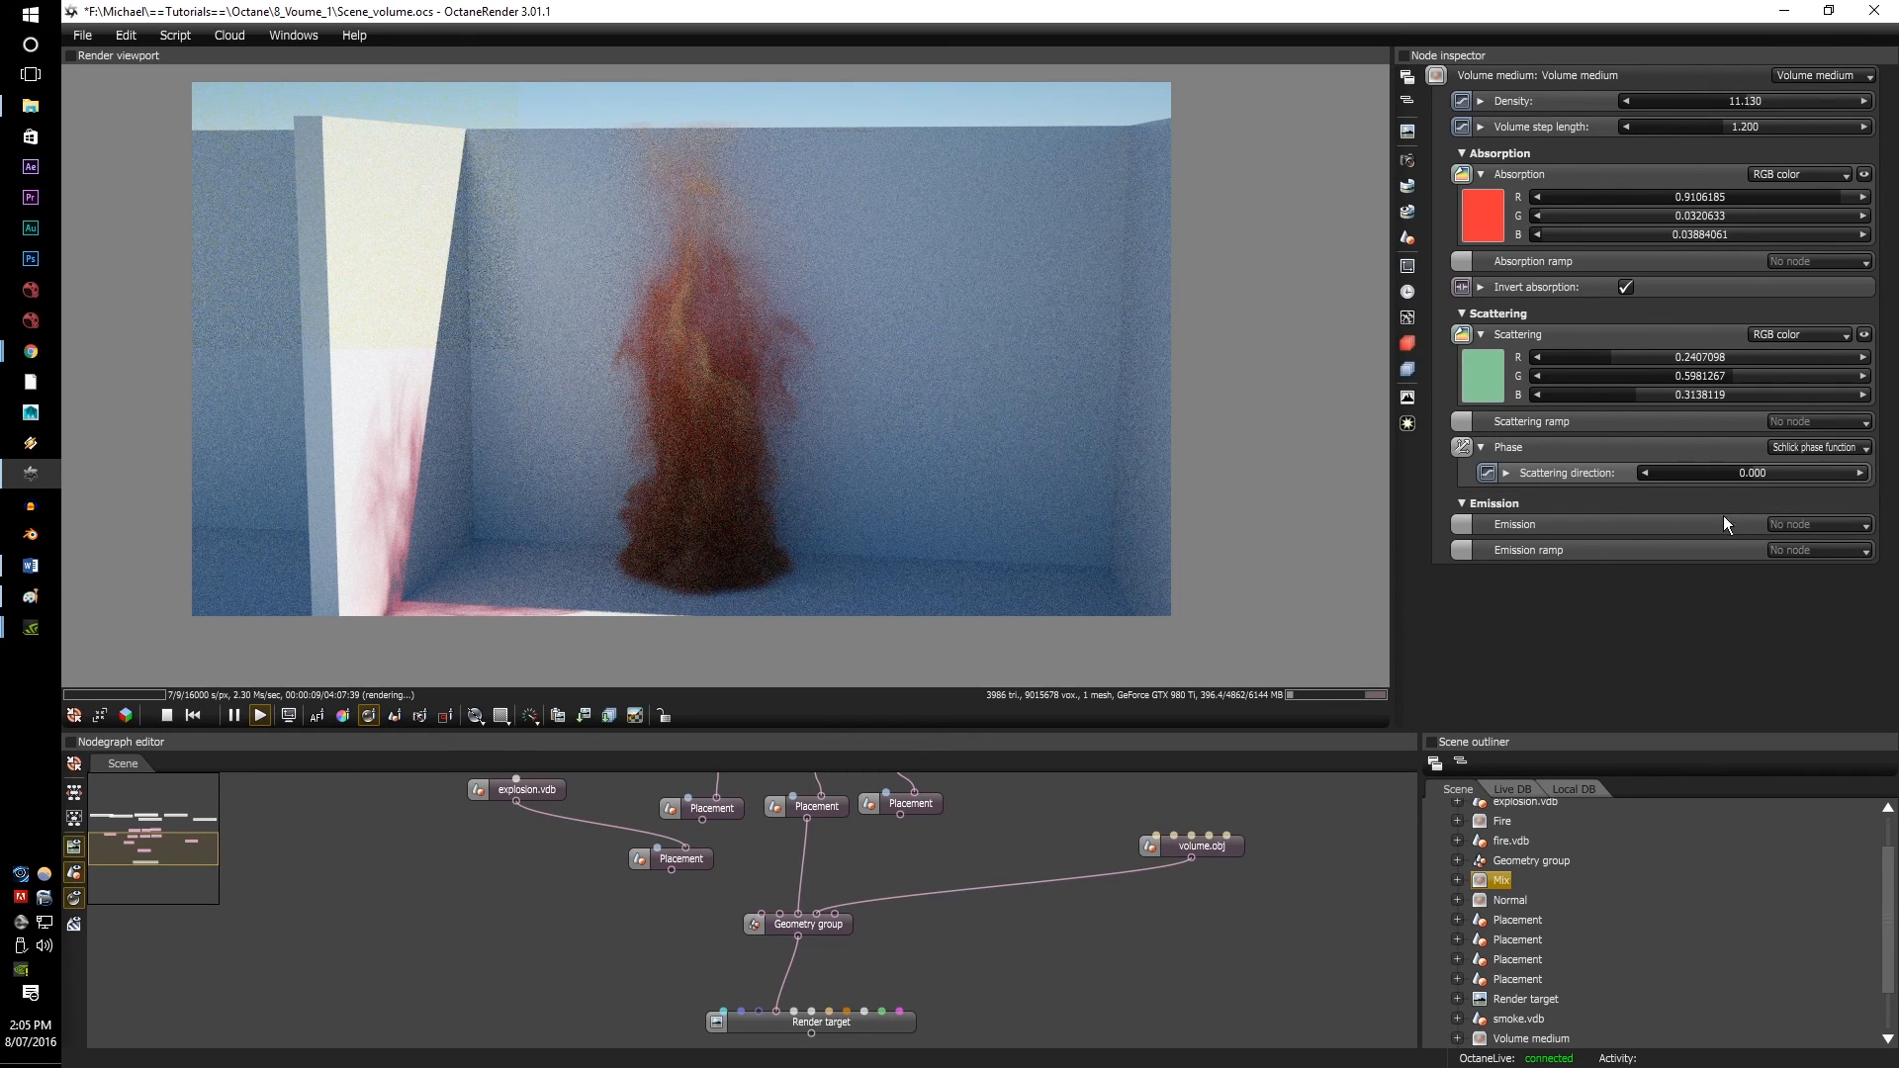
Step: Set the fire medium's scattering direction to about -0.245 and raise its density to about 82
drag(1741, 477, 1727, 482)
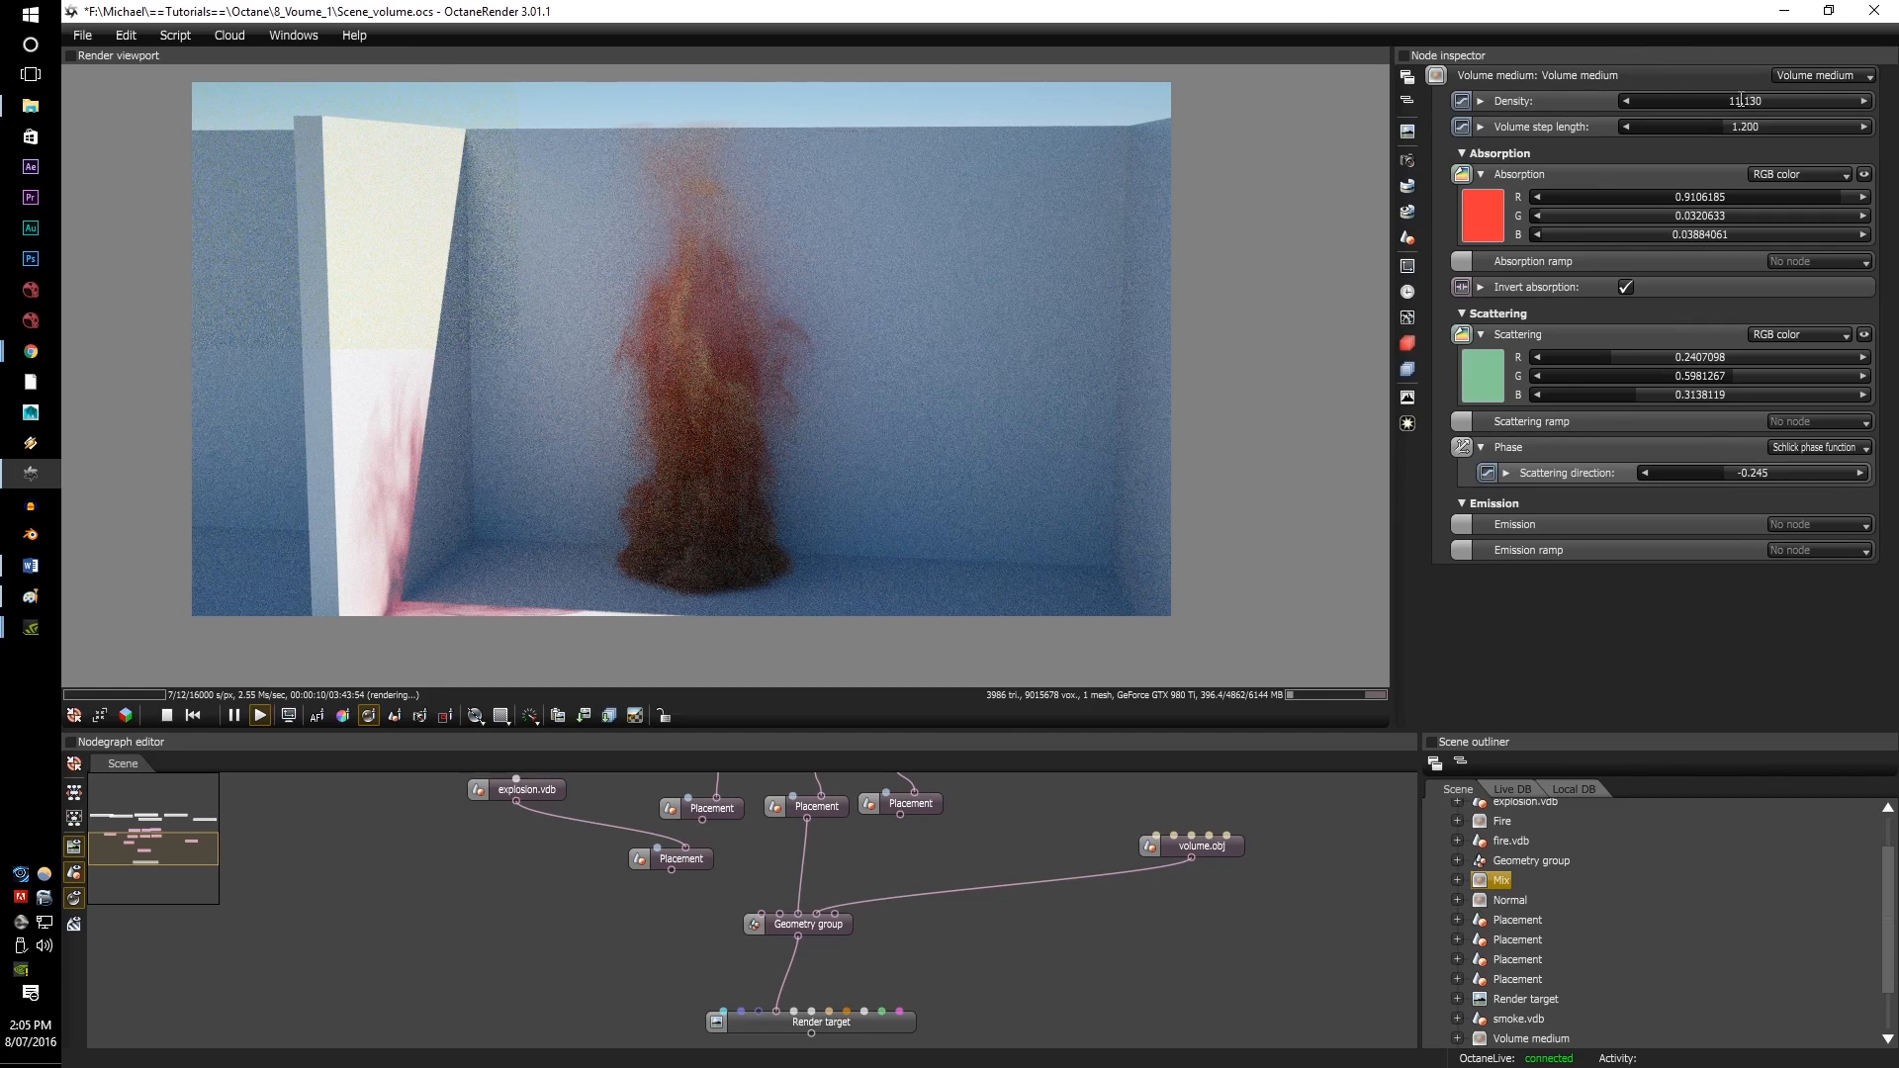
drag(1746, 100, 1783, 99)
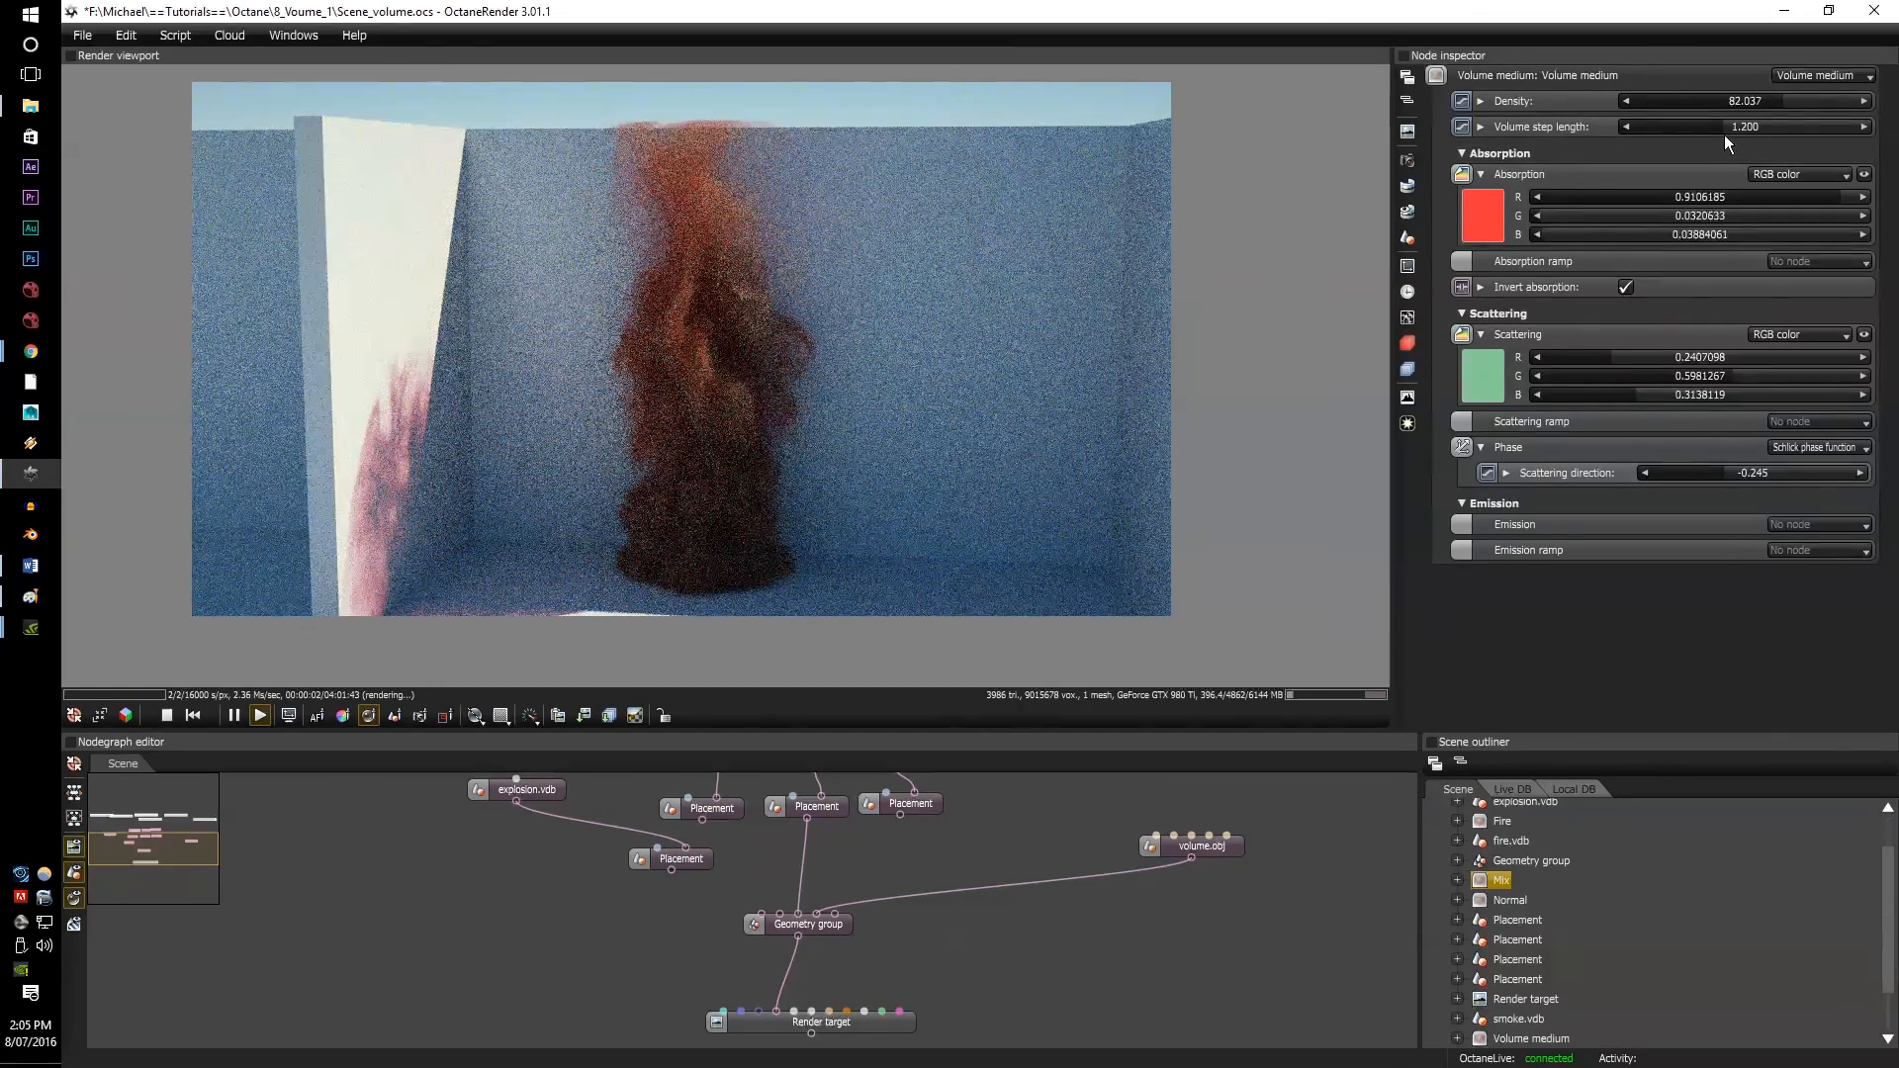
Step: Set the fire medium's volume step length to 0.8
click(1726, 127)
text(0.8)
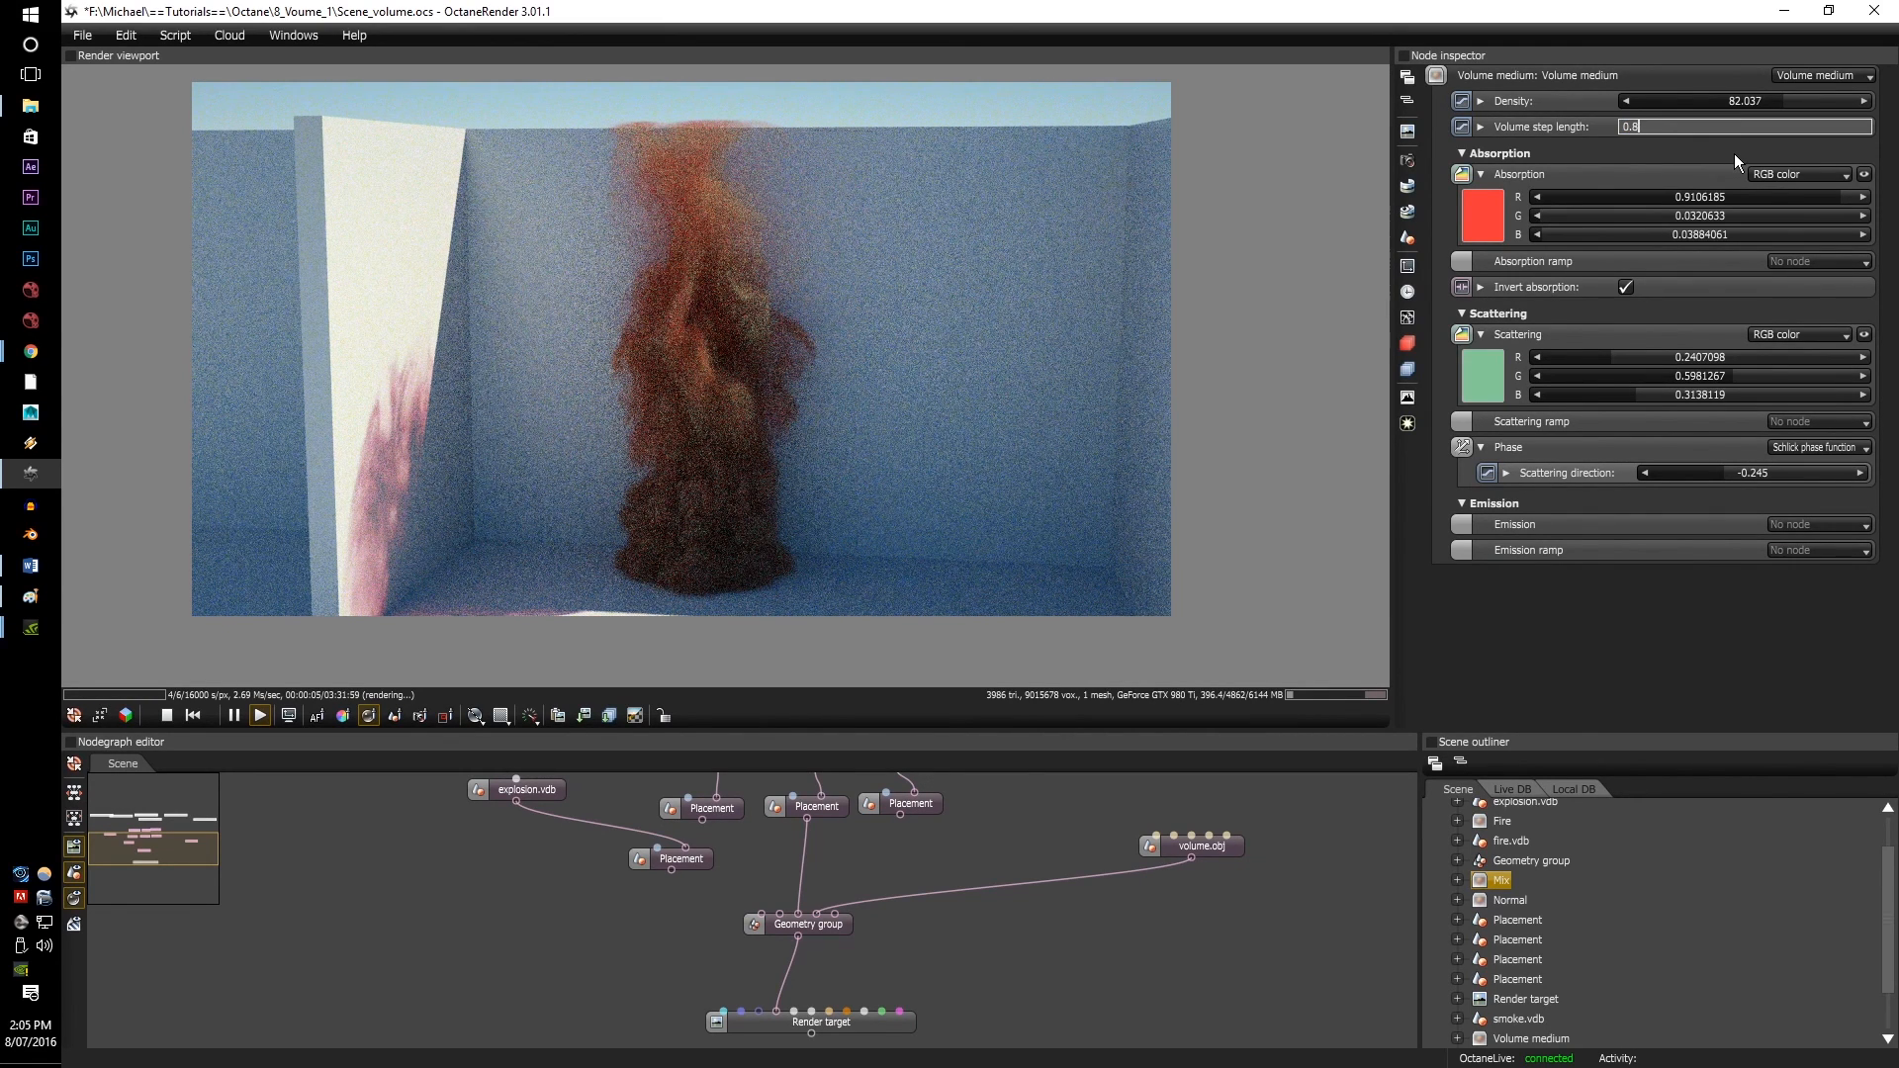
key(Return)
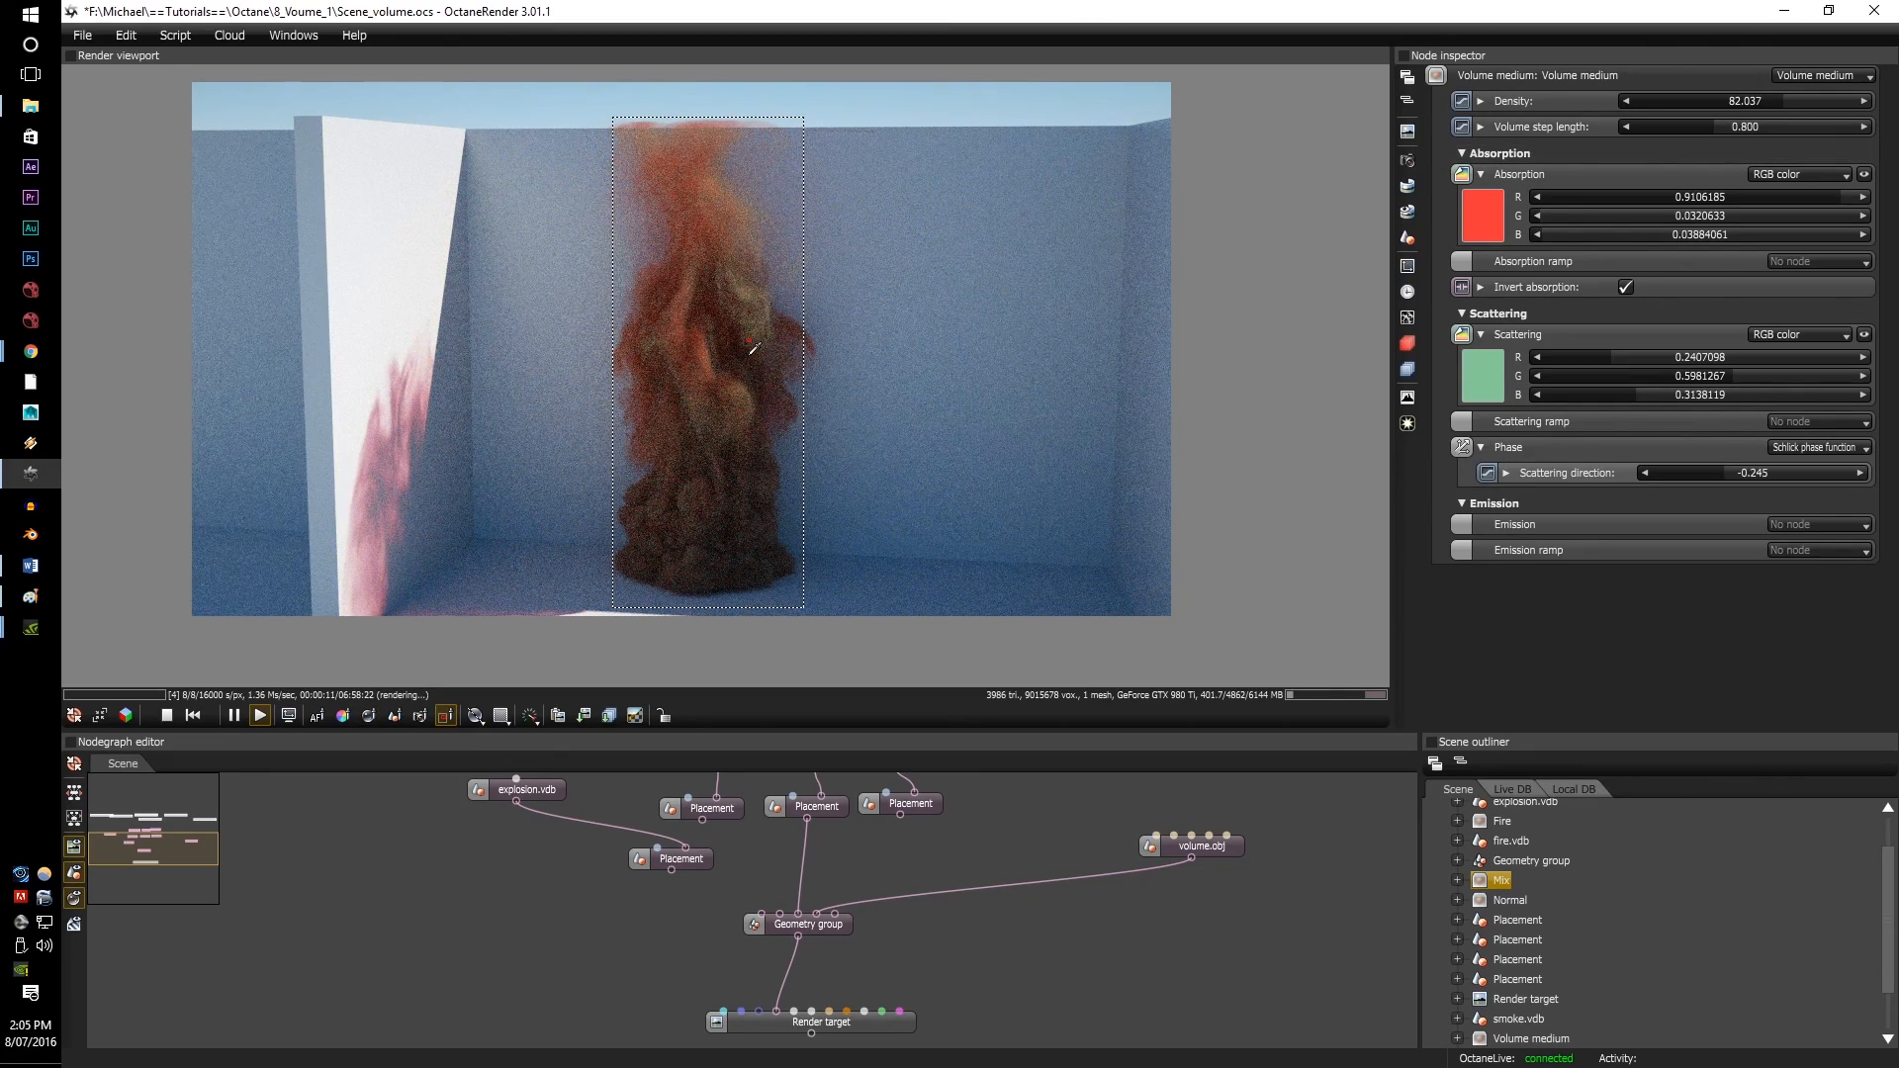
scroll(690, 221, up, 2)
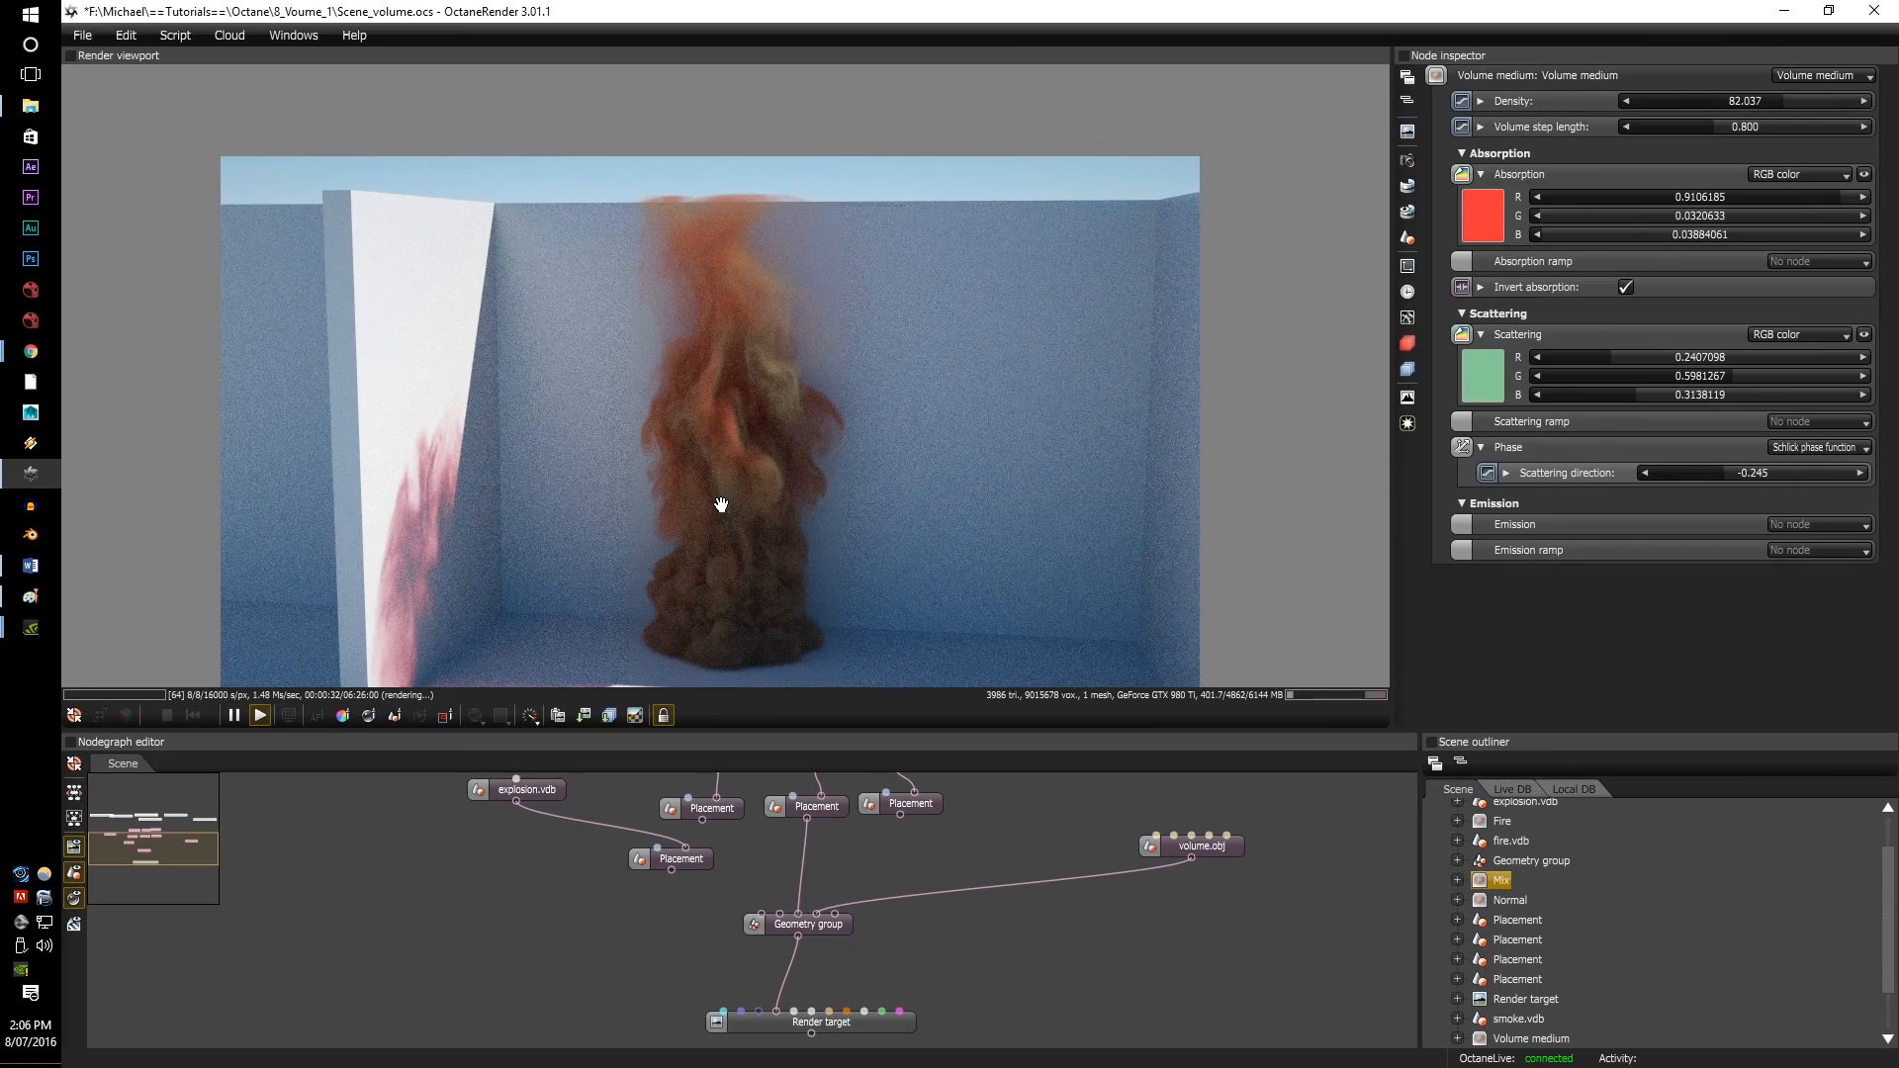
scroll(722, 534, up, 2)
drag(722, 540, 814, 509)
scroll(814, 509, down, 2)
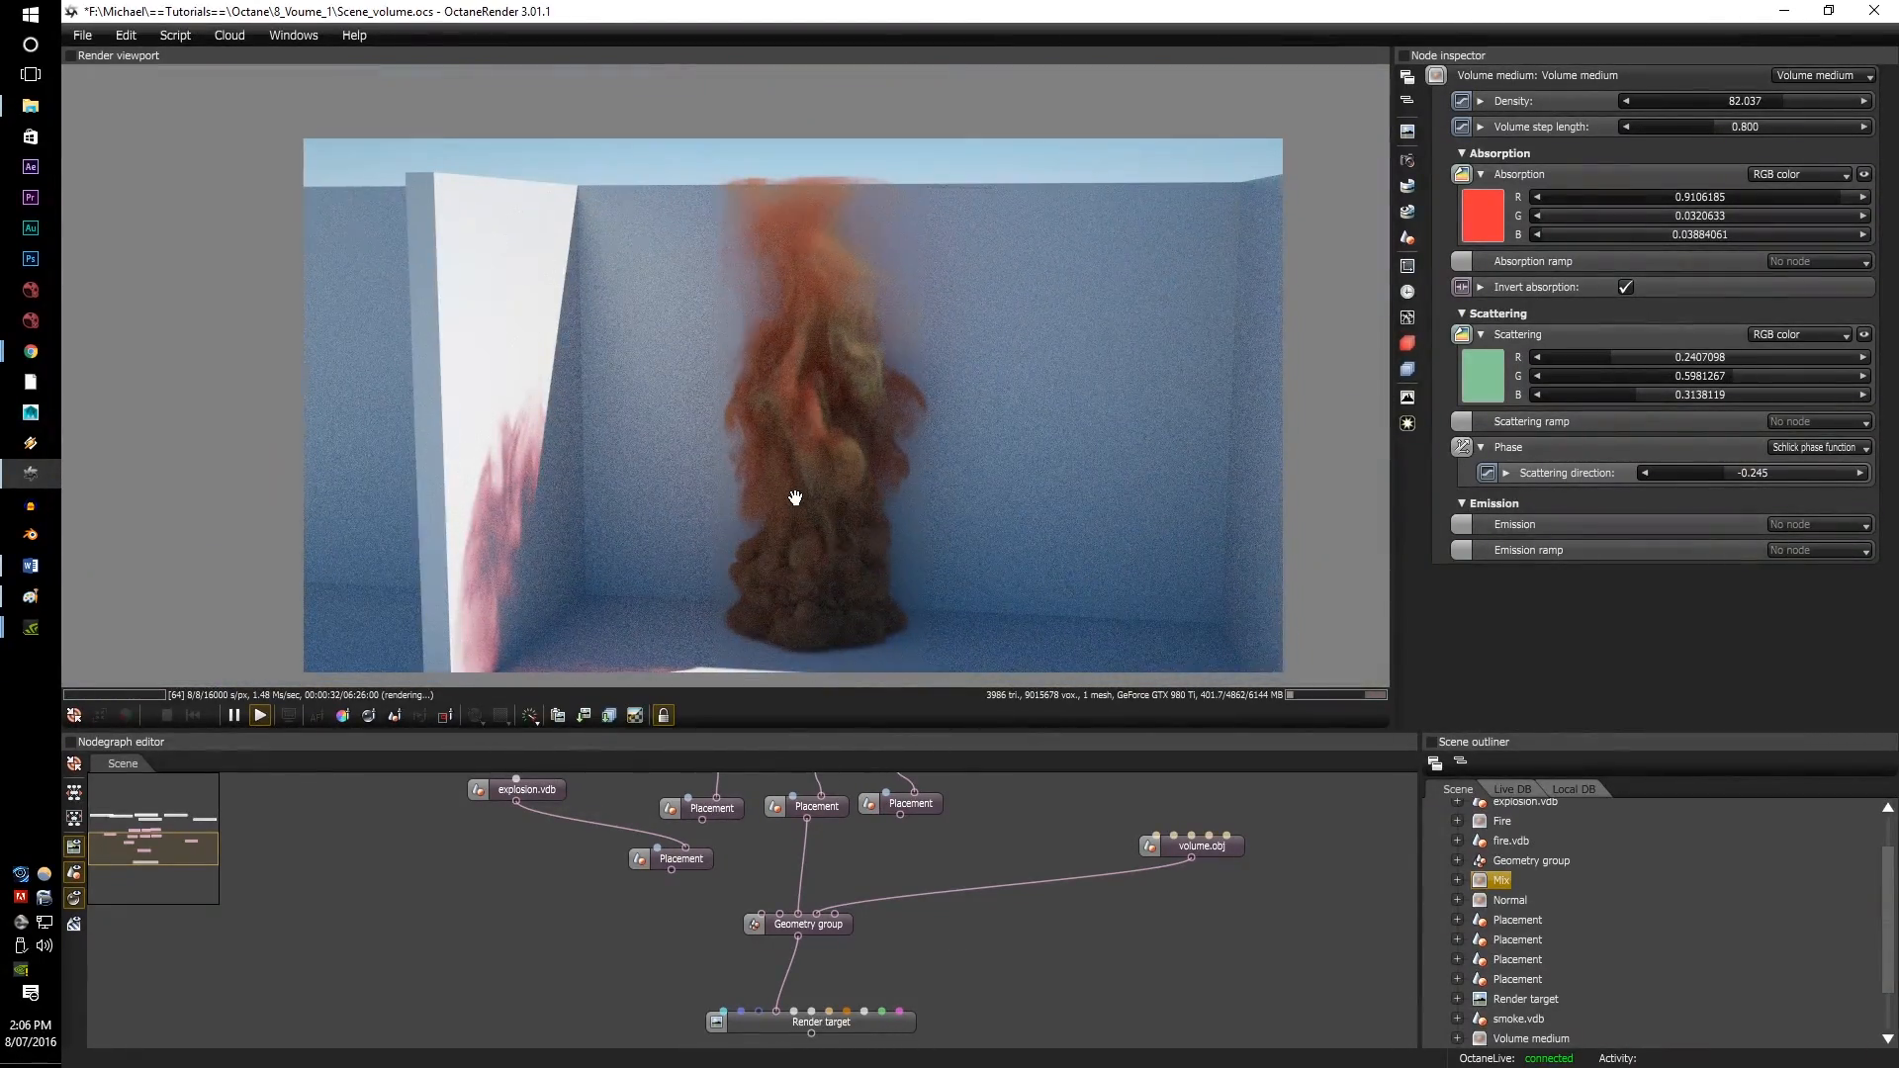
Step: Connect the explosion and smoke placements to the geometry group, moving the spare placement aside, and link the unconnected volume medium to smoke.vdb
drag(697, 862, 649, 881)
drag(701, 820, 761, 912)
drag(899, 816, 778, 913)
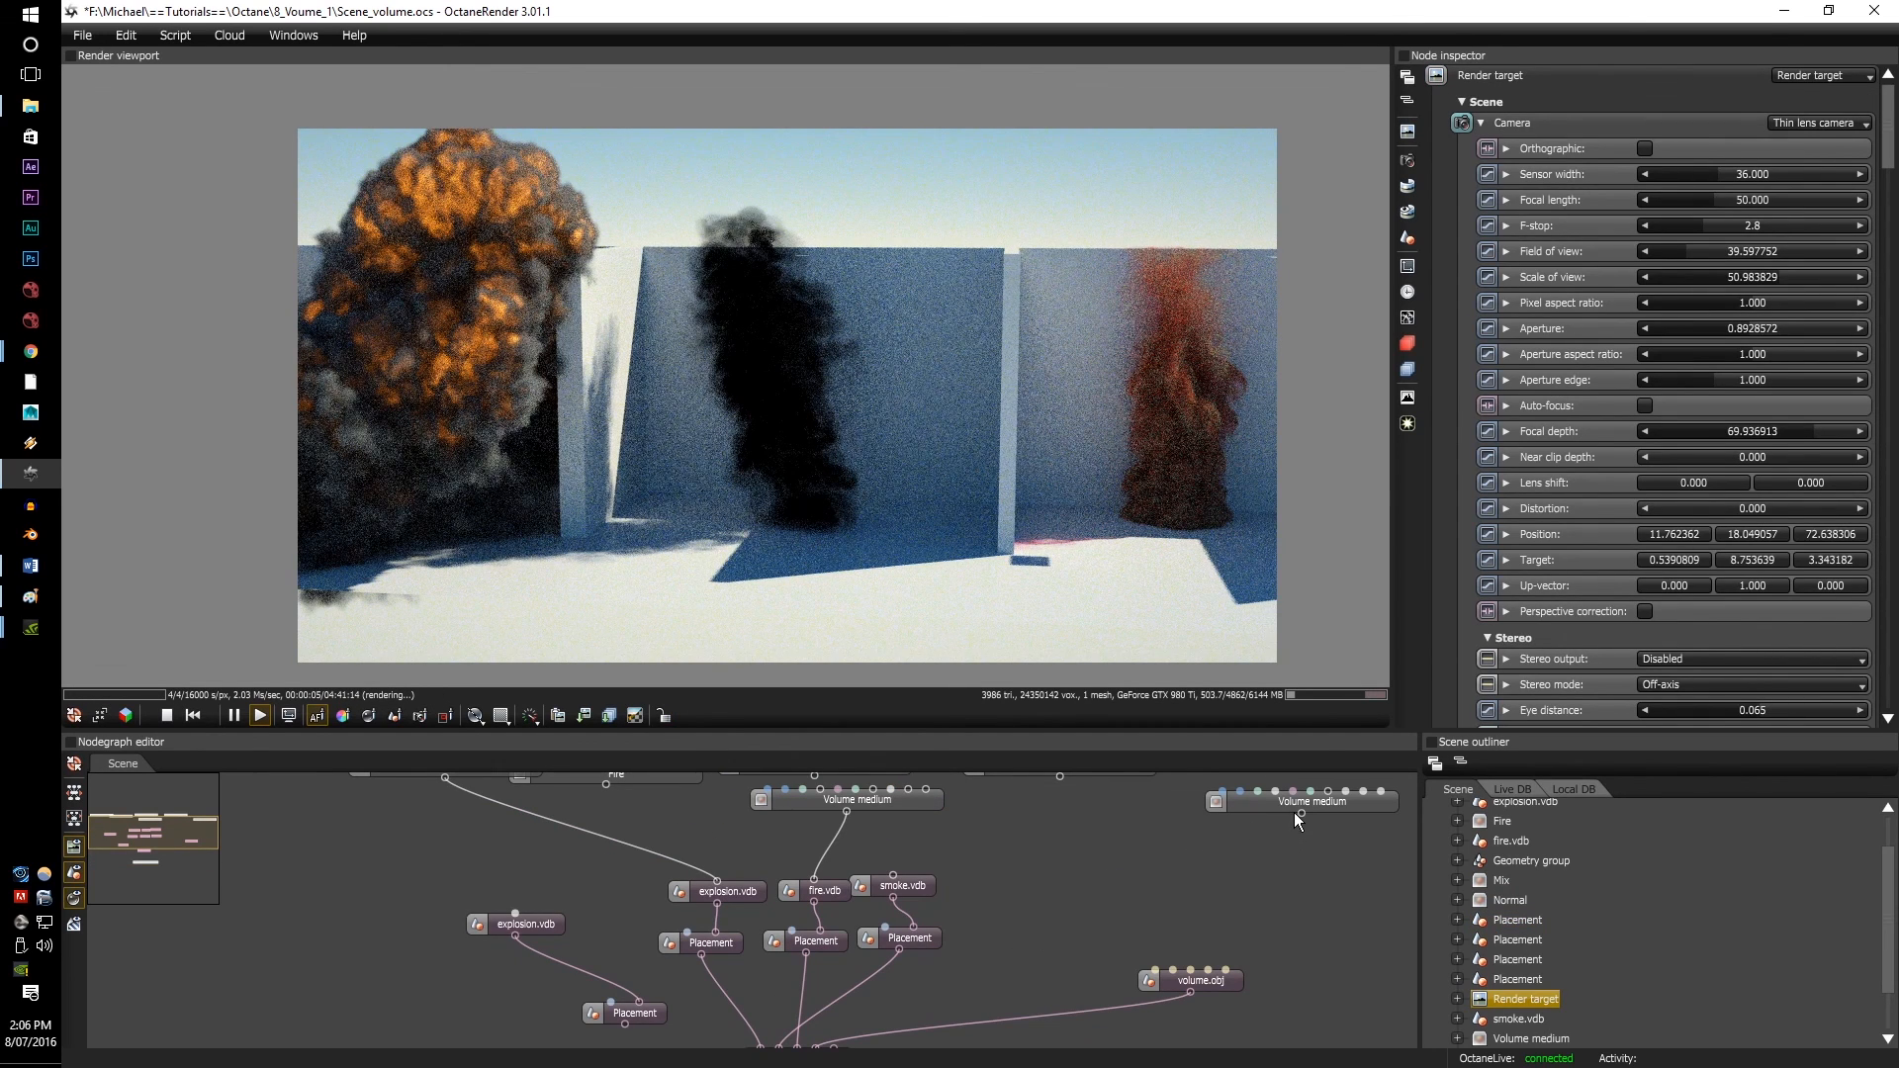
drag(1299, 813, 896, 880)
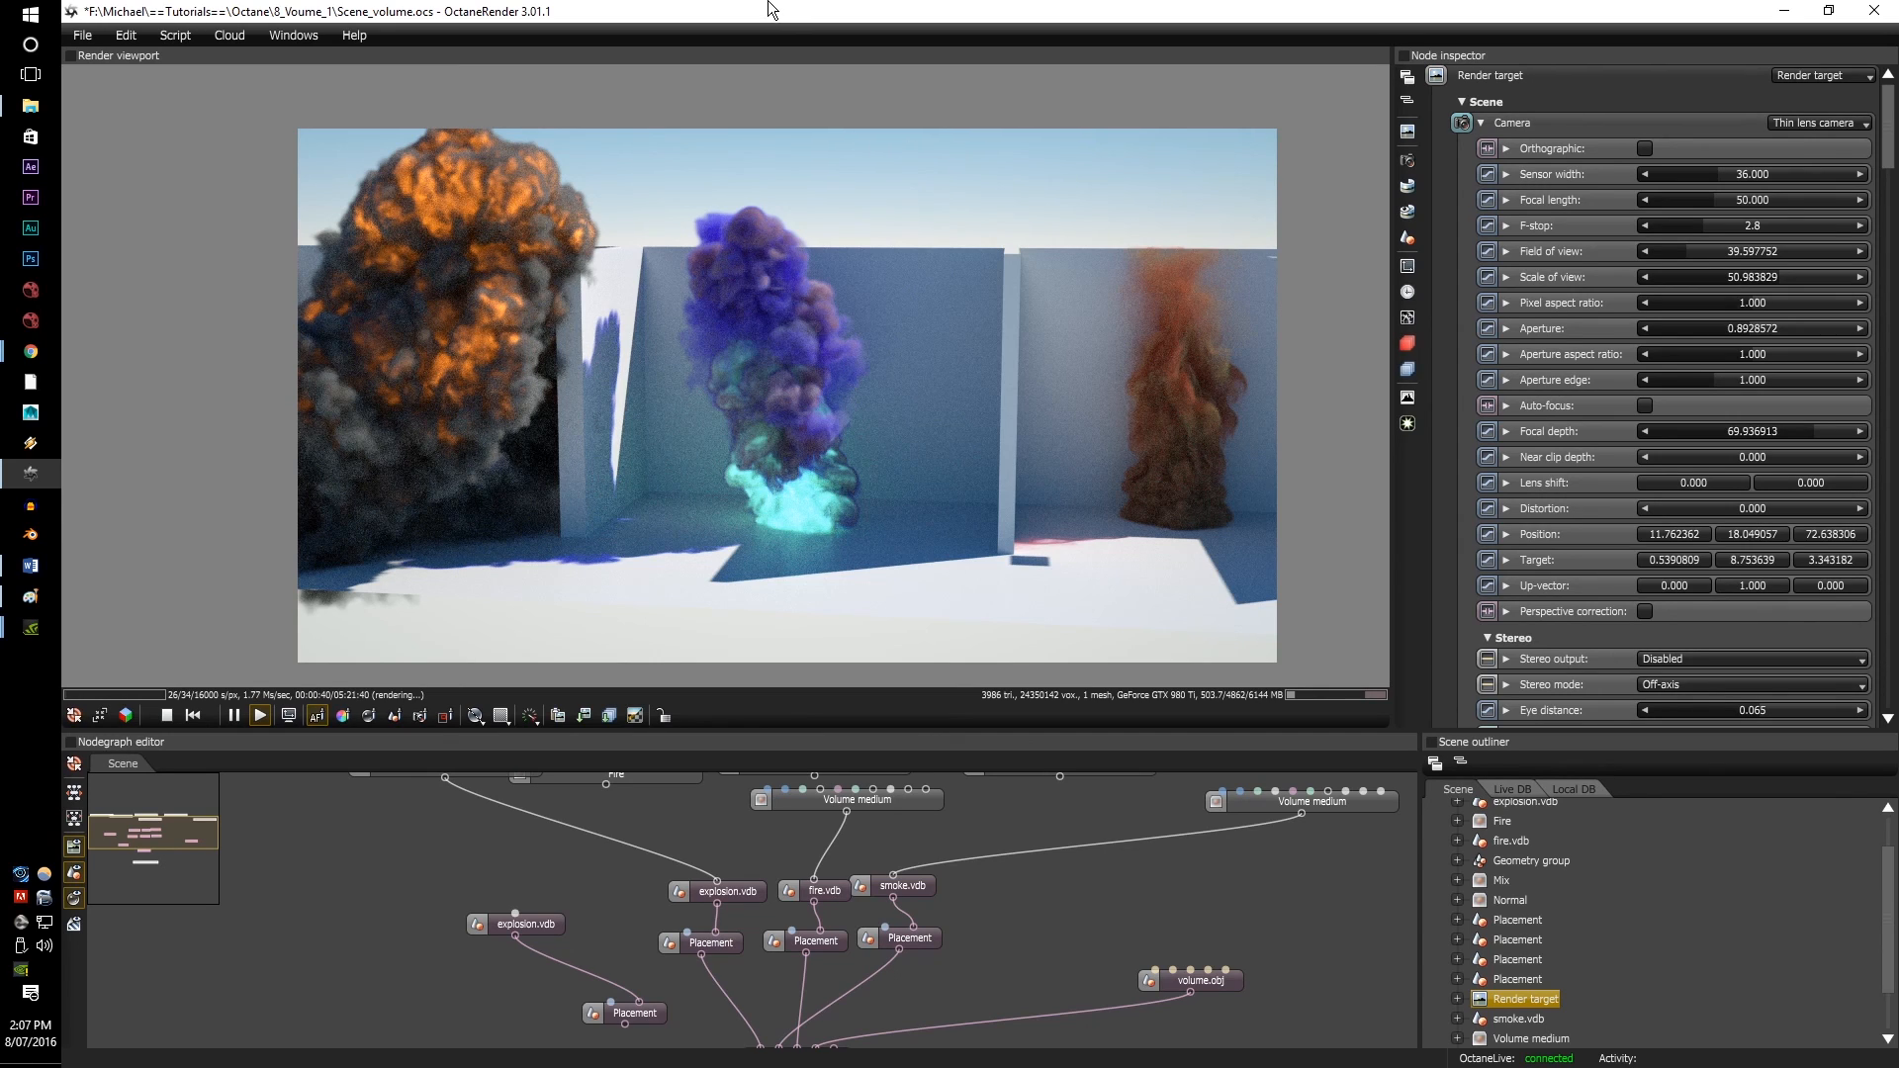
Step: Examine the explosion, smoke and fire volumes together in the render, including the shadows and coloured light they cast on the walls and floor
scroll(1108, 561, up, 3)
scroll(1109, 559, up, 3)
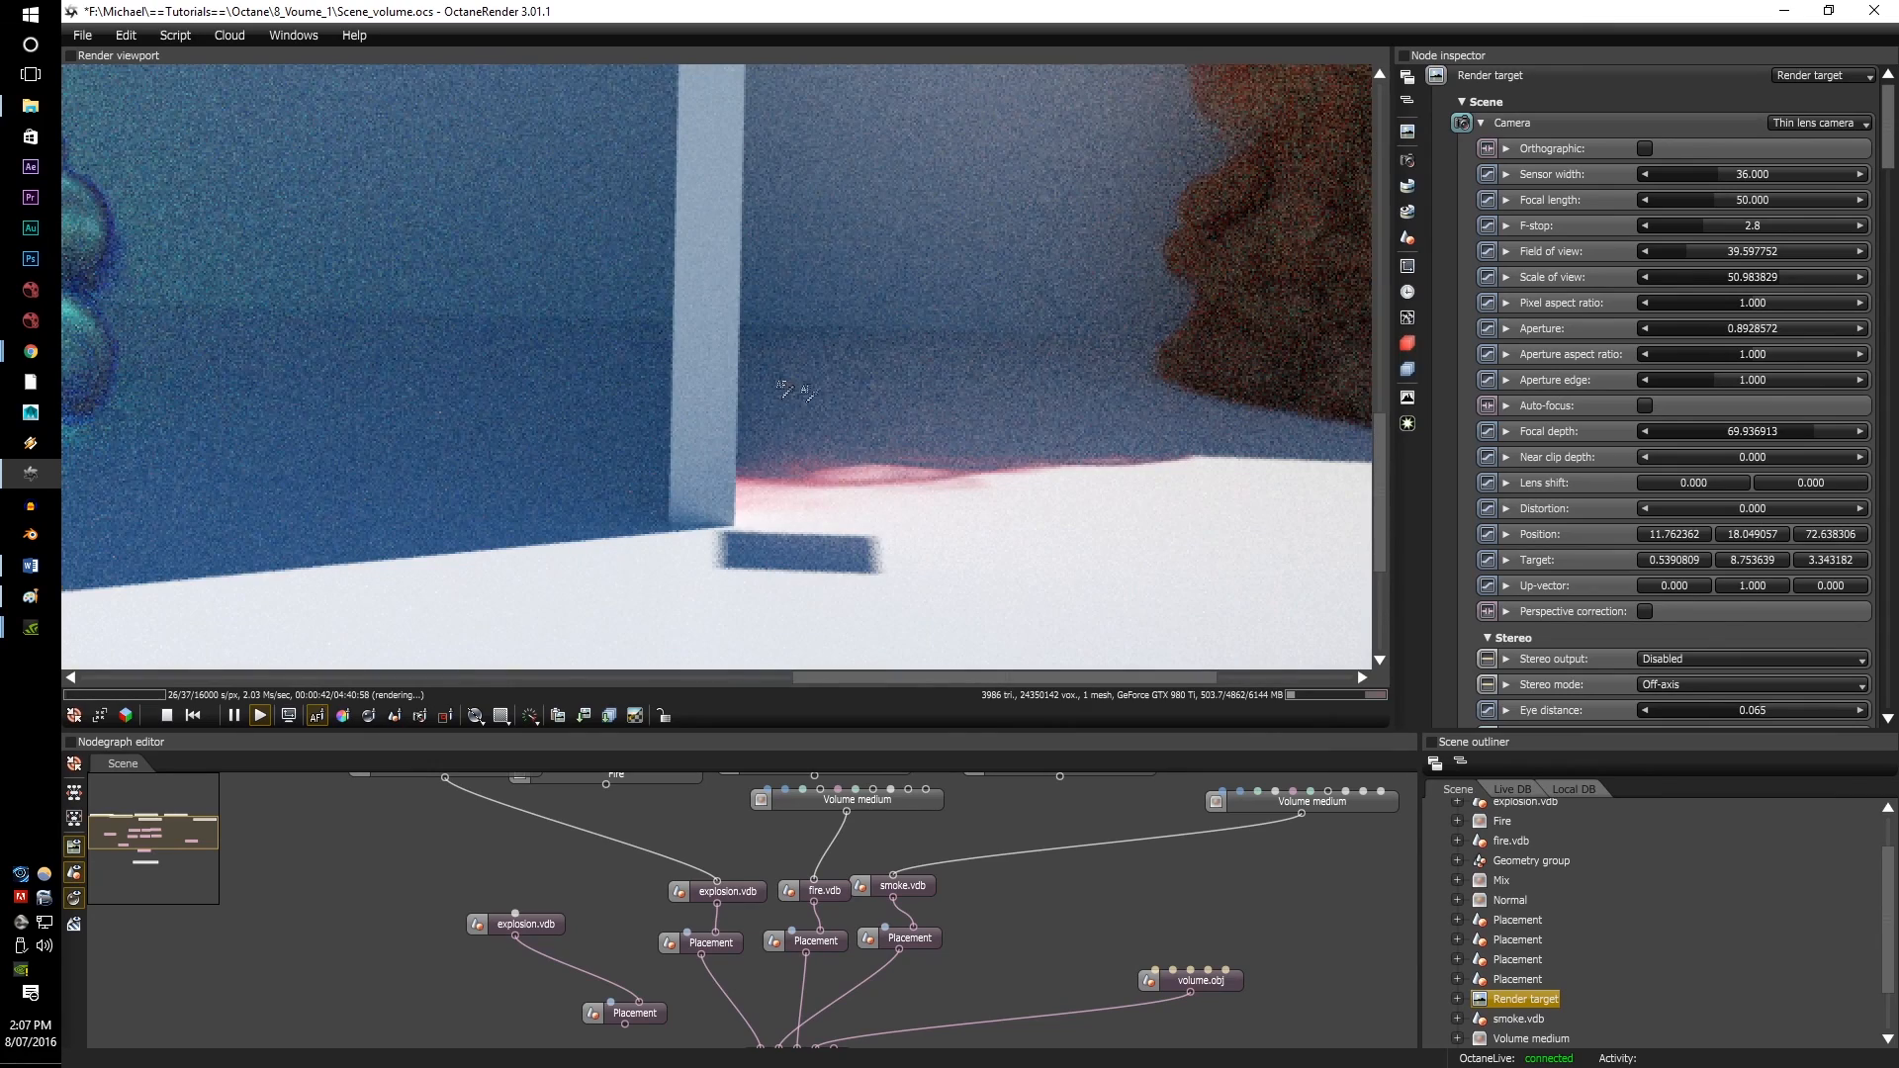
scroll(898, 474, down, 3)
scroll(898, 476, down, 1)
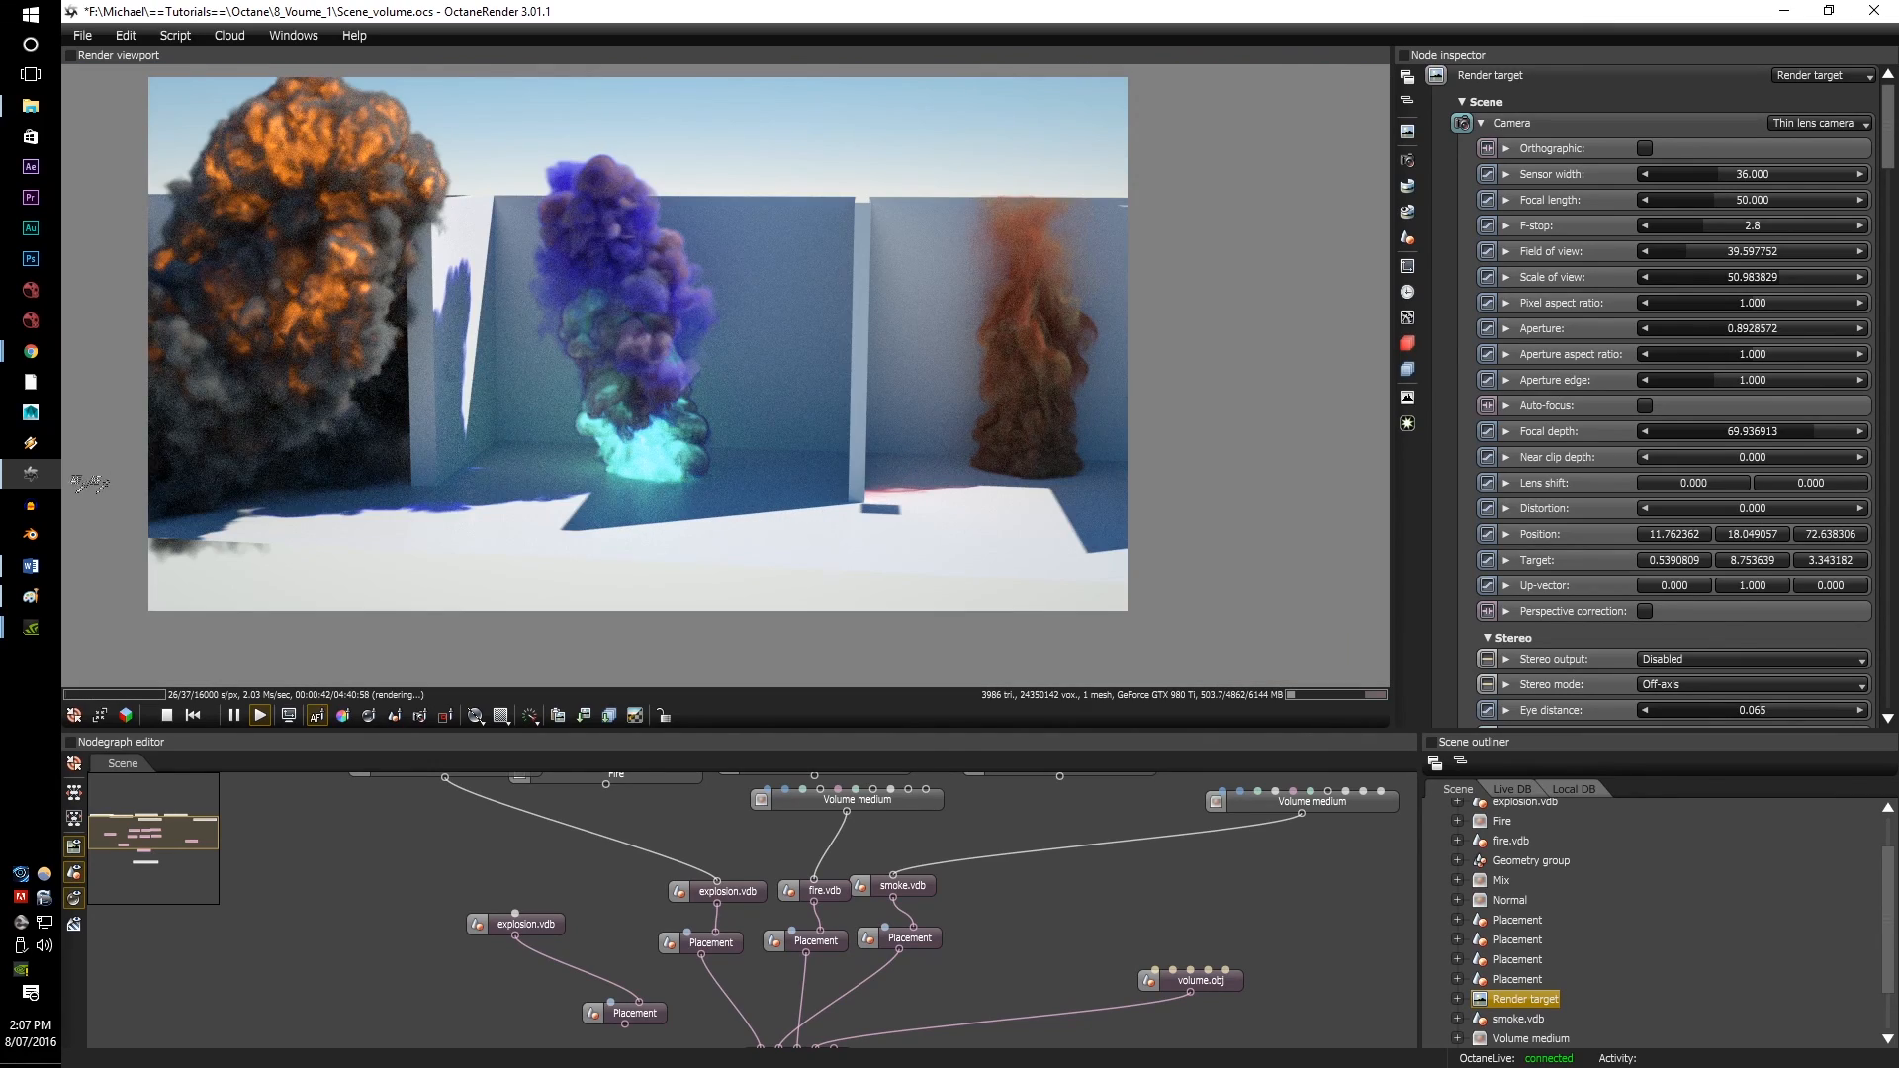
scroll(417, 500, up, 2)
scroll(417, 500, down, 2)
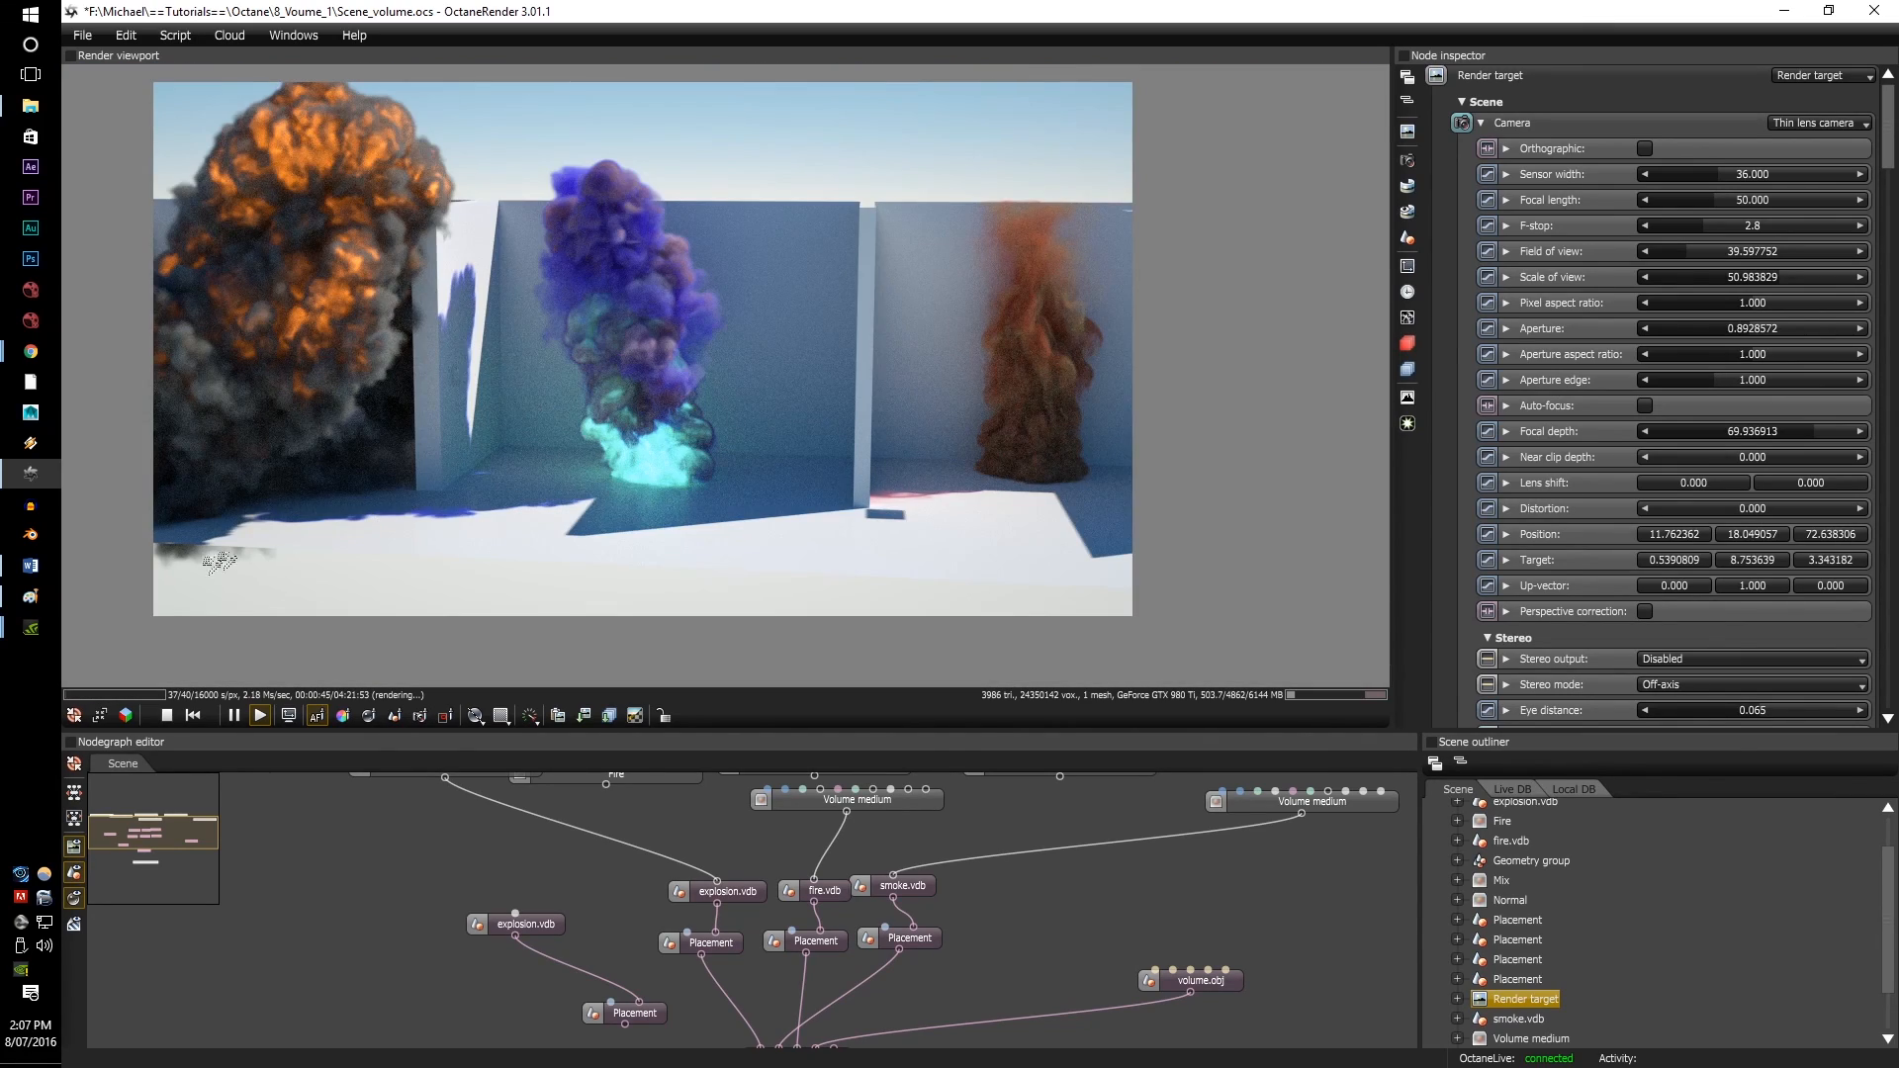
scroll(200, 559, up, 2)
scroll(203, 566, down, 1)
scroll(203, 567, down, 1)
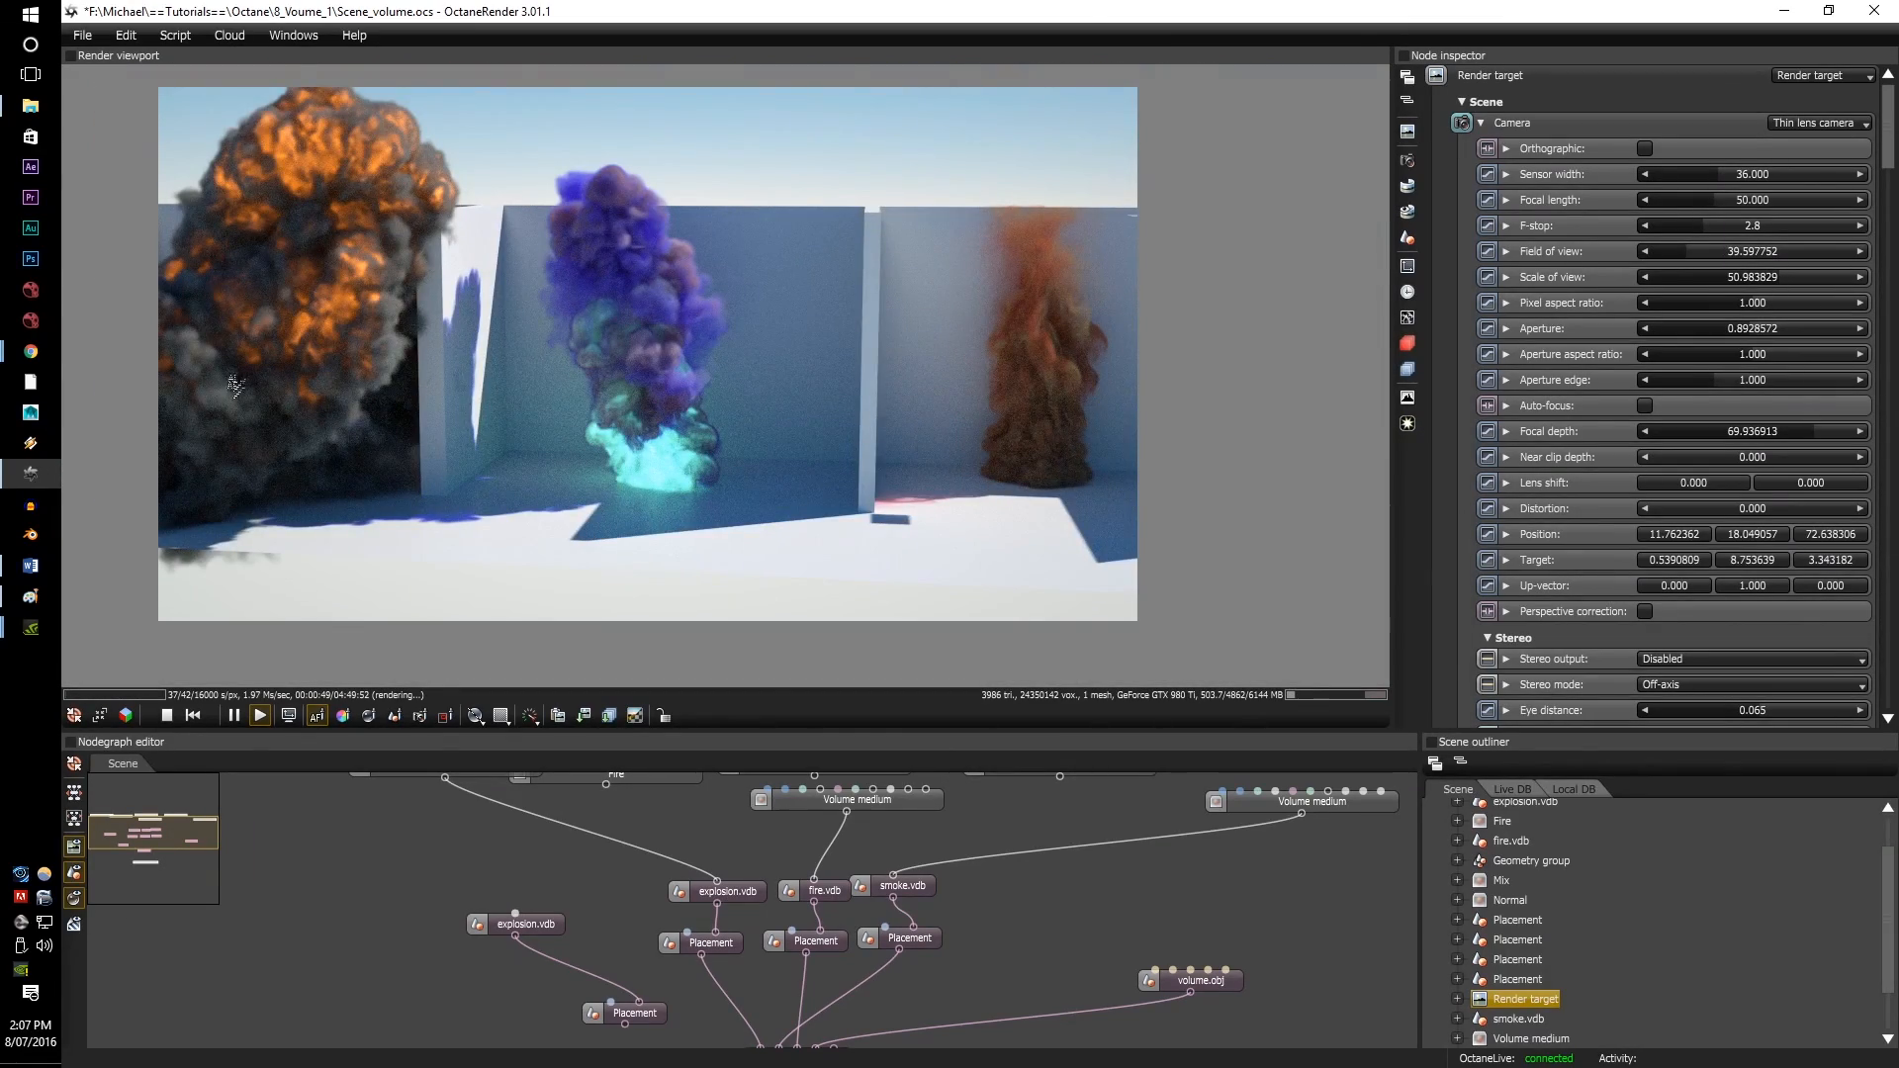
scroll(276, 206, up, 2)
scroll(276, 207, down, 2)
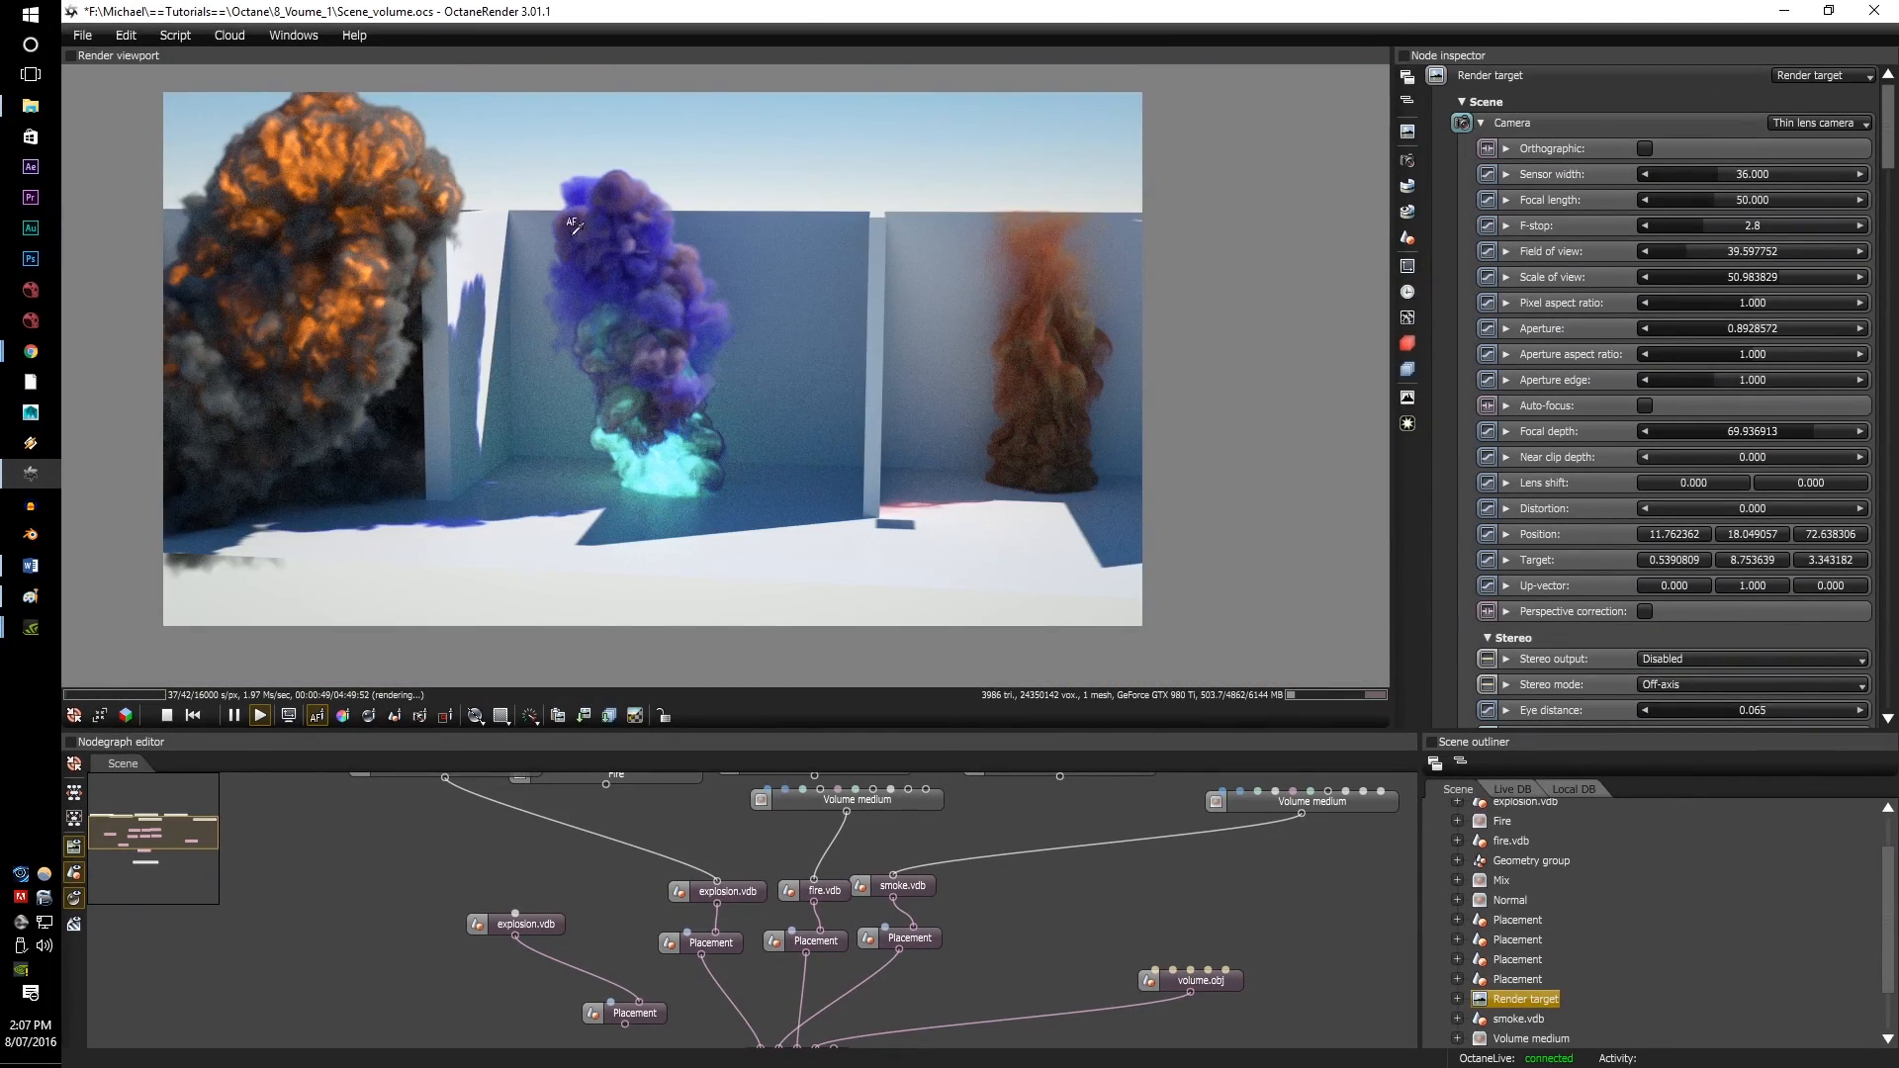
scroll(660, 284, up, 1)
scroll(498, 352, down, 1)
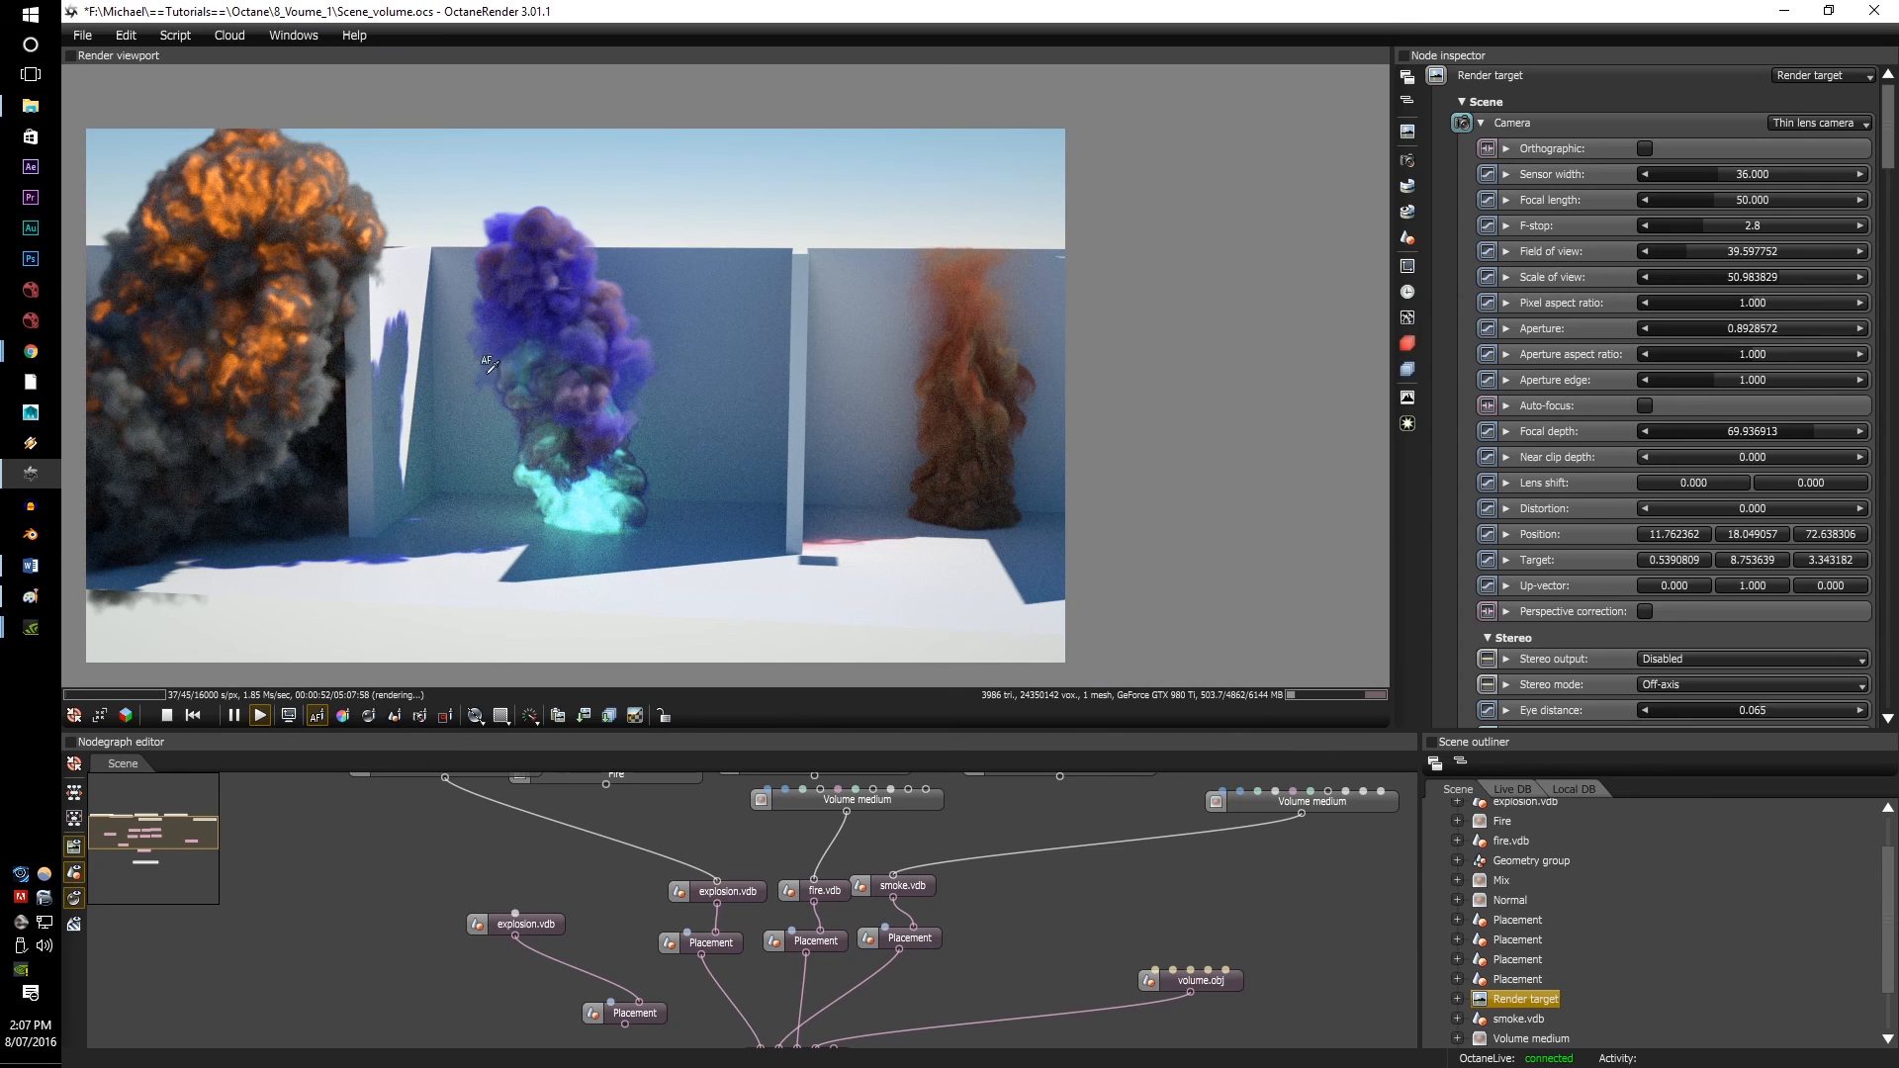
scroll(483, 278, up, 1)
scroll(483, 277, down, 1)
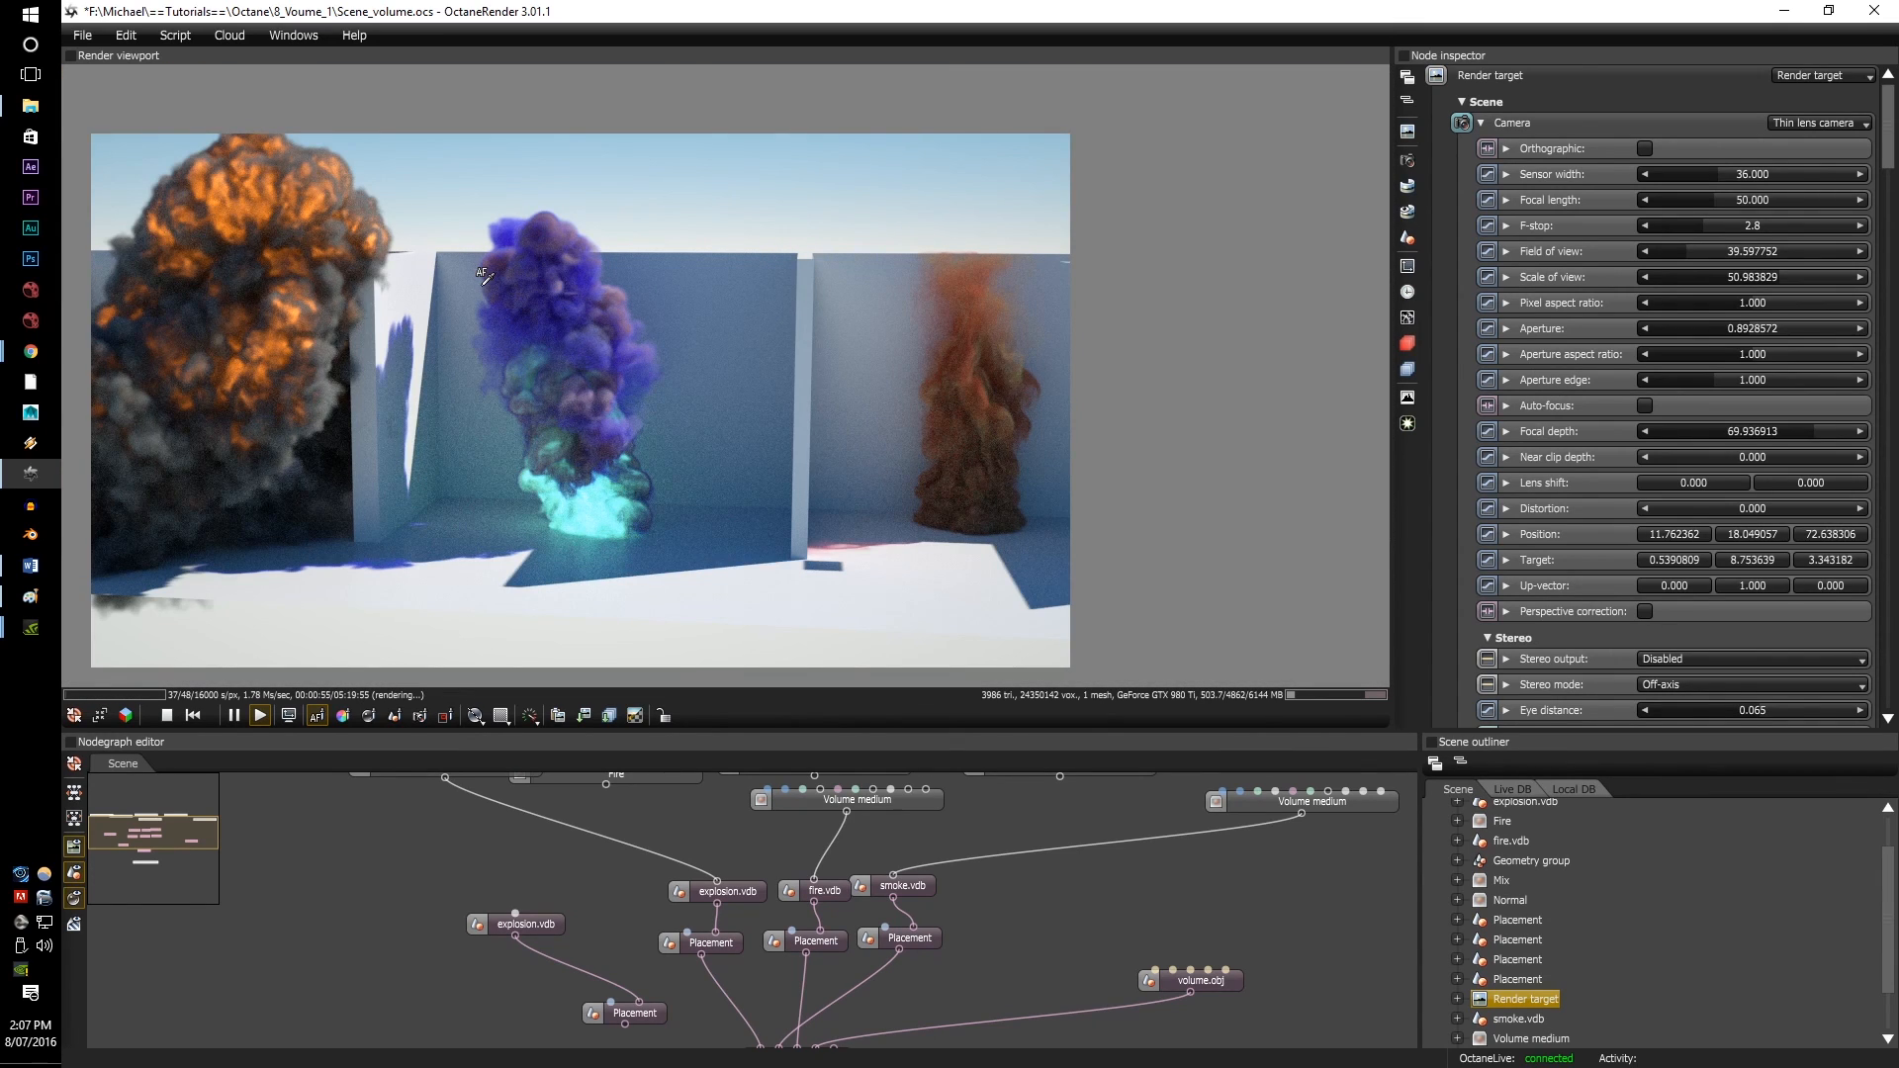